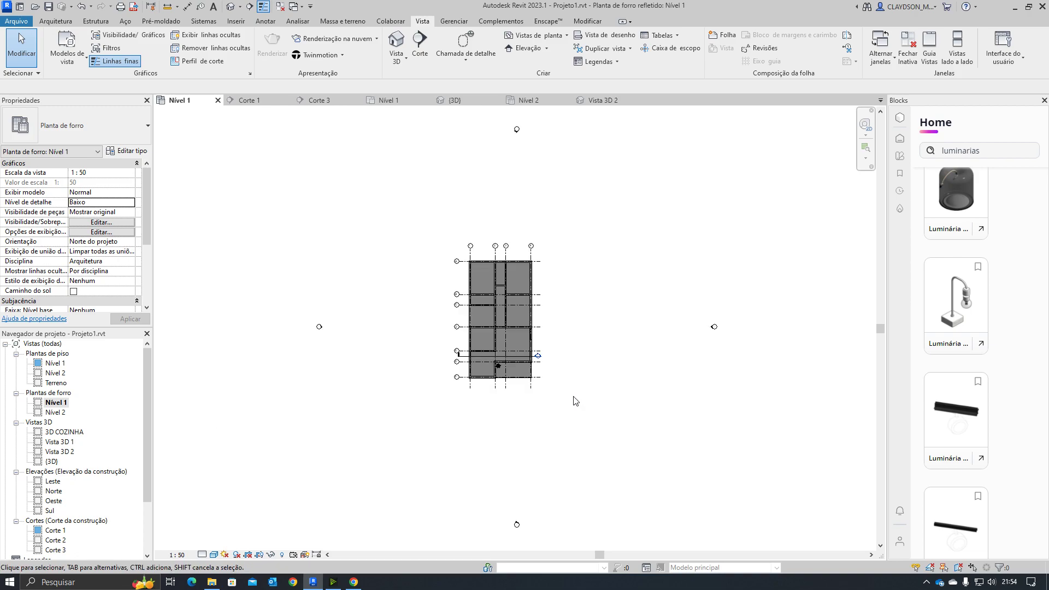
Examine the room layout in the Nível 1 floor plan and return to the Nível 1 ceiling plan
{"action": "scroll", "coordinate": [512, 339], "scroll_direction": "up", "scroll_amount": 1}
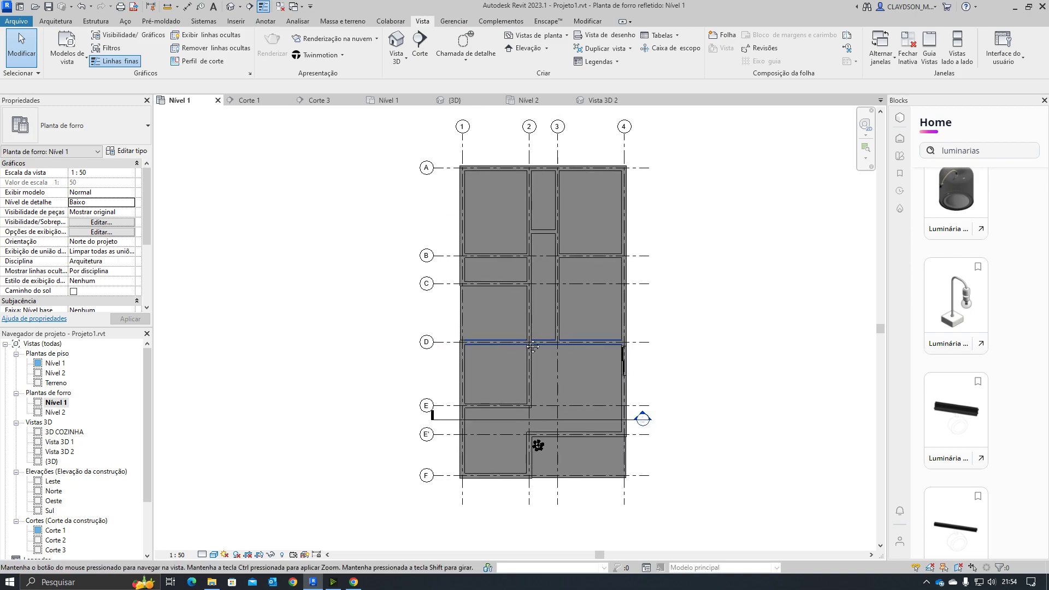
{"action": "middle_click_drag", "start_coordinate": [531, 338], "coordinate": [511, 346]}
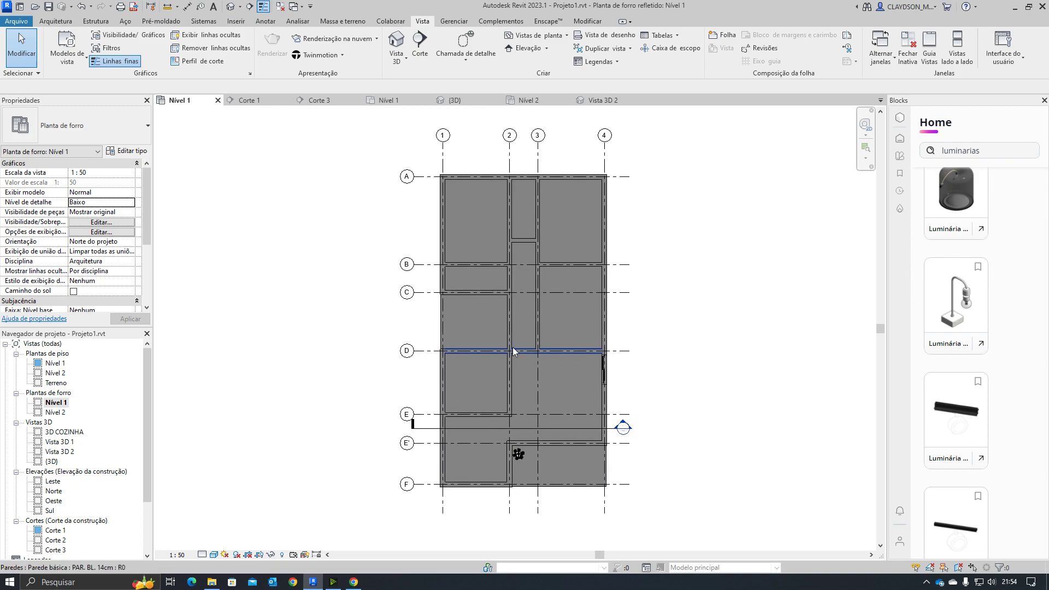
{"action": "left_click", "coordinate": [56, 363]}
{"action": "double_click", "coordinate": [60, 364]}
{"action": "scroll", "coordinate": [510, 363], "scroll_direction": "down", "scroll_amount": 3}
{"action": "middle_click_drag", "start_coordinate": [479, 330], "coordinate": [479, 384]}
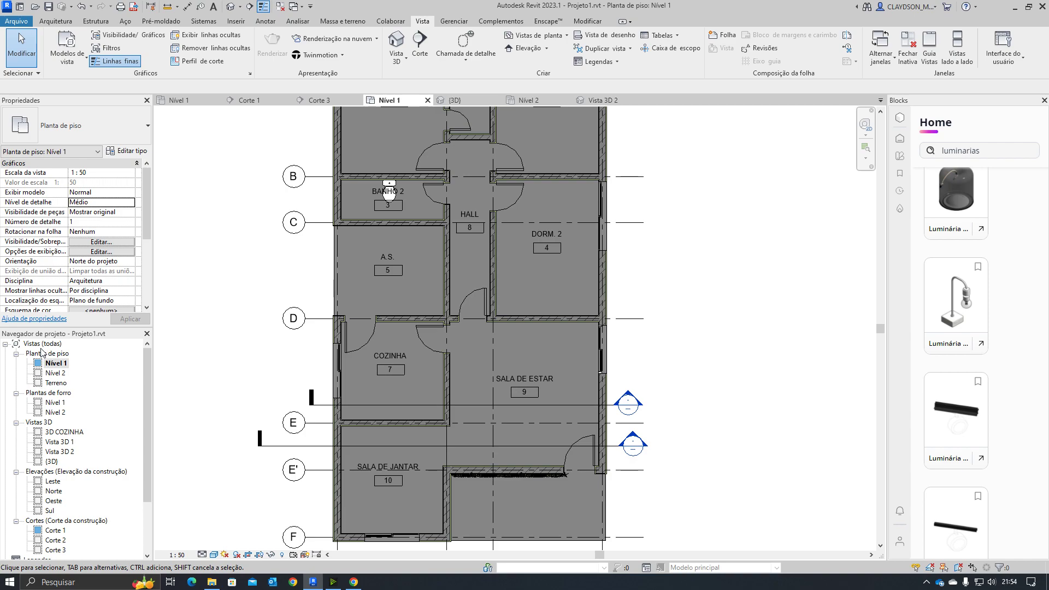
{"action": "scroll", "coordinate": [345, 295], "scroll_direction": "down", "scroll_amount": 1}
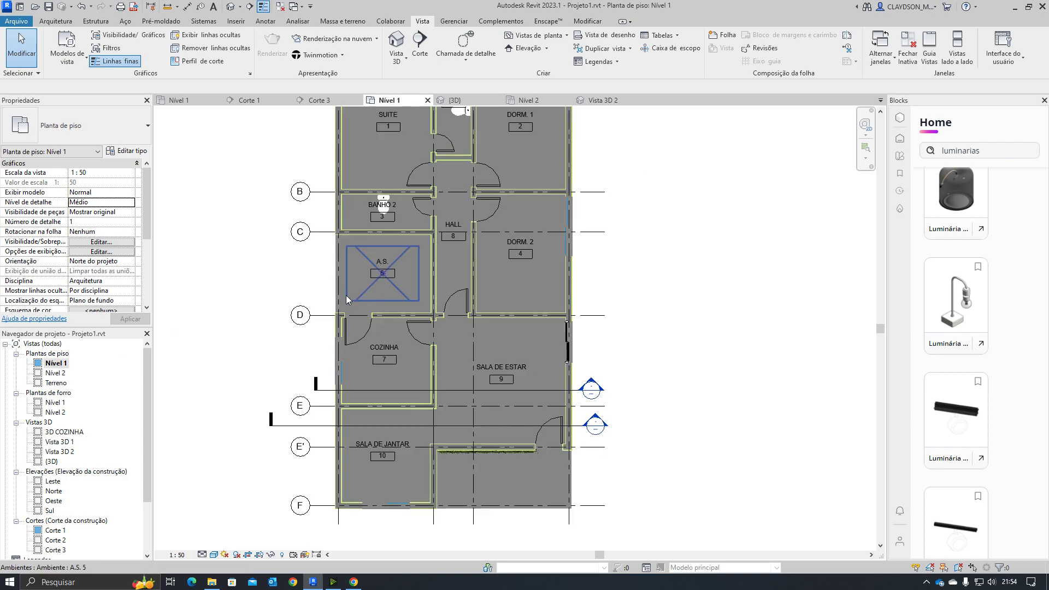
{"action": "middle_click_drag", "start_coordinate": [349, 328], "coordinate": [351, 339]}
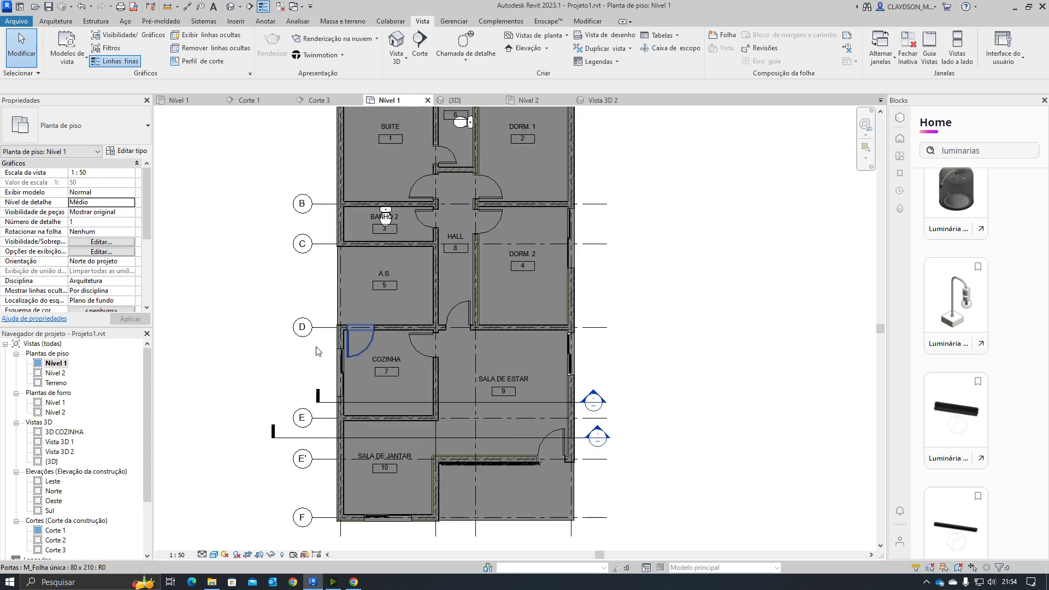
{"action": "double_click", "coordinate": [55, 402]}
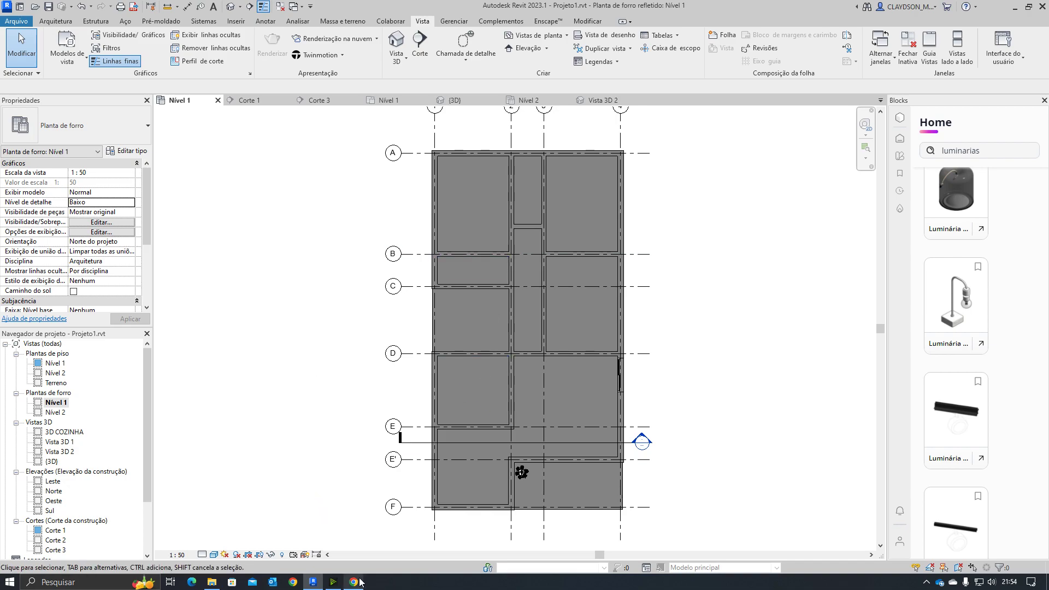
Switch to the BIMobject site in Chrome and open the Iluminação product category
{"action": "left_click", "coordinate": [355, 540]}
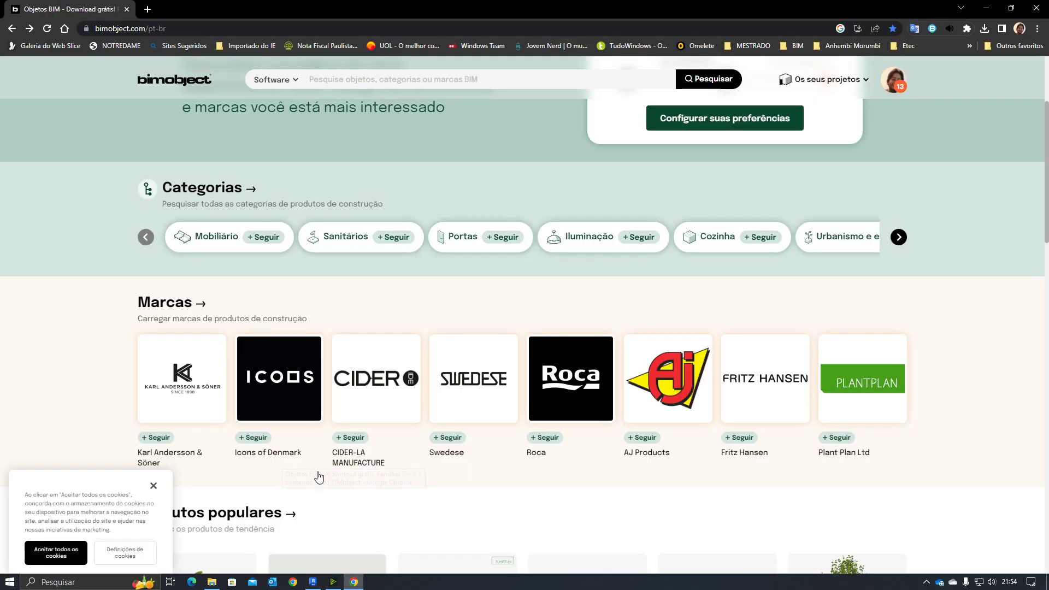
{"action": "scroll", "coordinate": [319, 307], "scroll_direction": "up", "scroll_amount": 3}
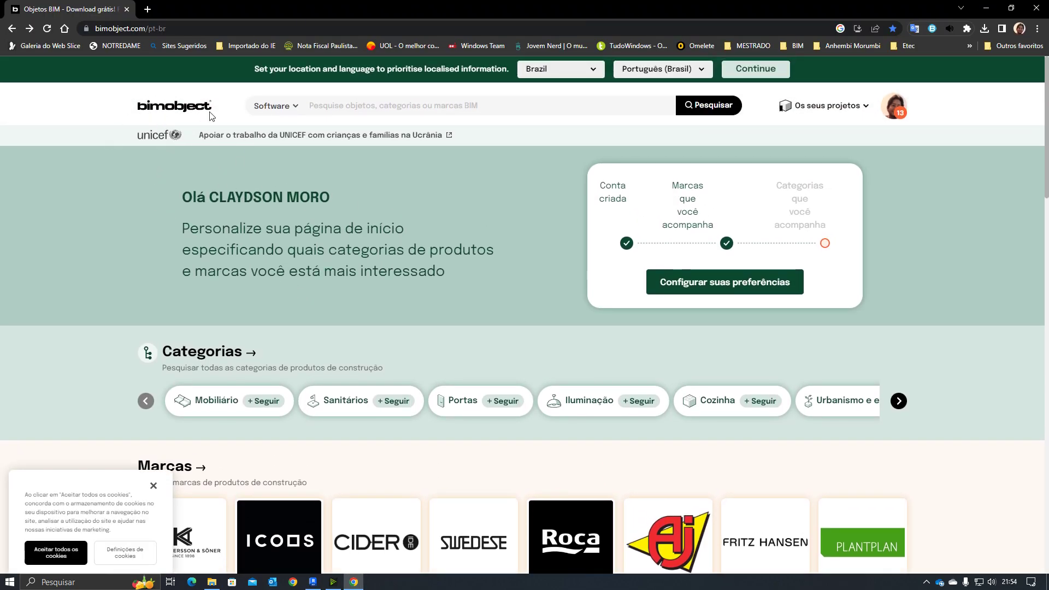
{"action": "scroll", "coordinate": [415, 303], "scroll_direction": "down", "scroll_amount": 1}
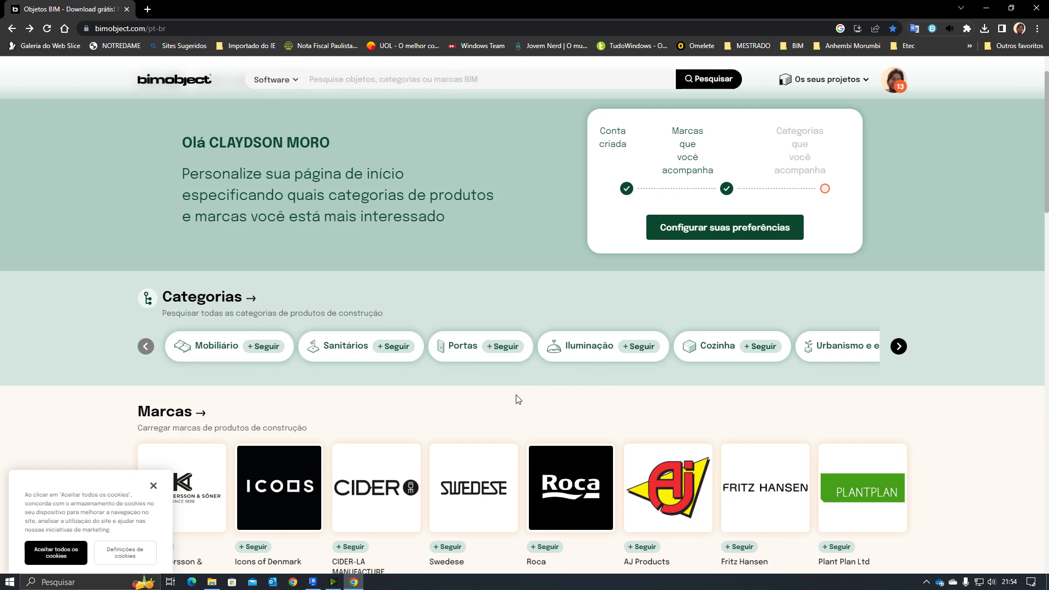
{"action": "left_click", "coordinate": [592, 355]}
{"action": "scroll", "coordinate": [519, 403], "scroll_direction": "down", "scroll_amount": 2}
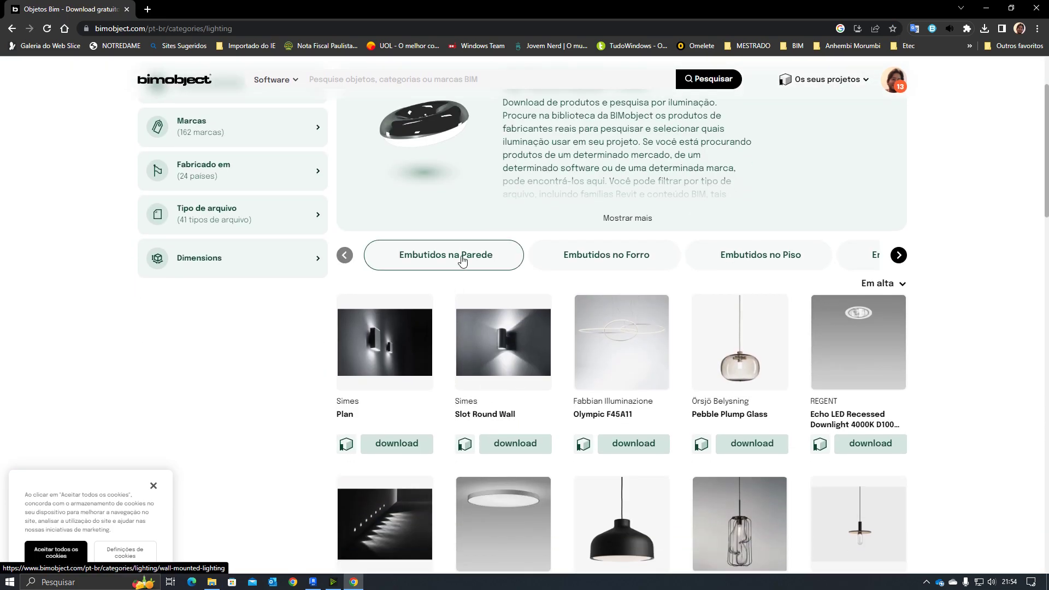
Look through the lighting subcategories and open Embutidos no Forro
{"action": "left_click", "coordinate": [898, 255]}
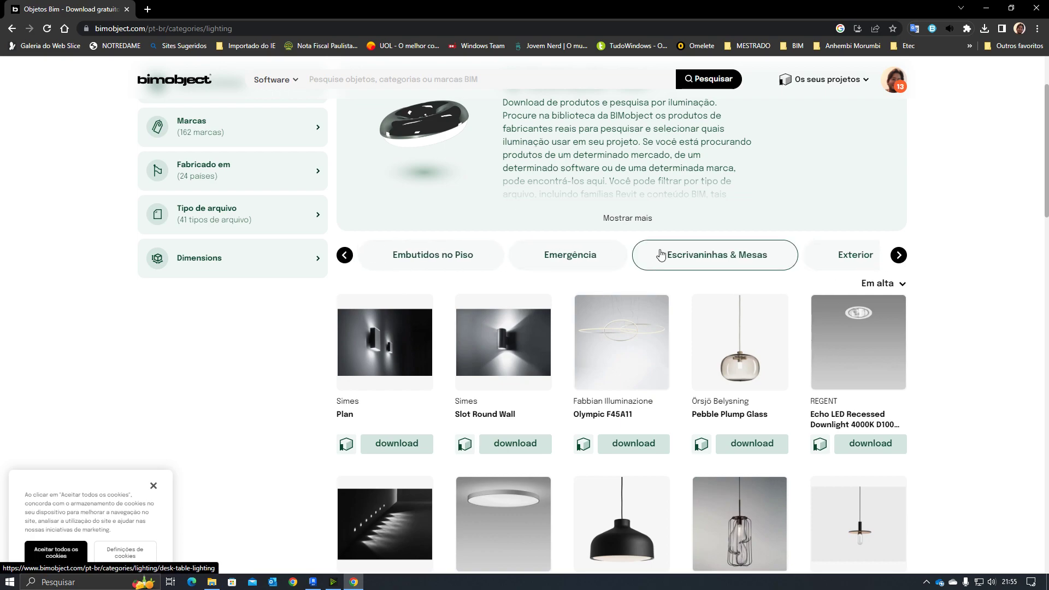
{"action": "left_click", "coordinate": [344, 257]}
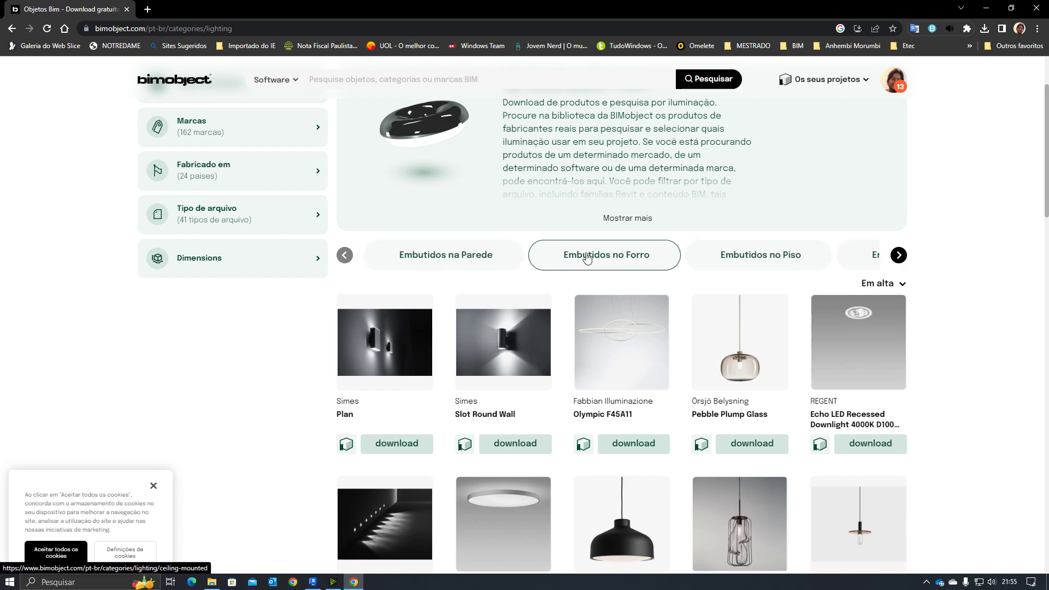
{"action": "left_click", "coordinate": [587, 258]}
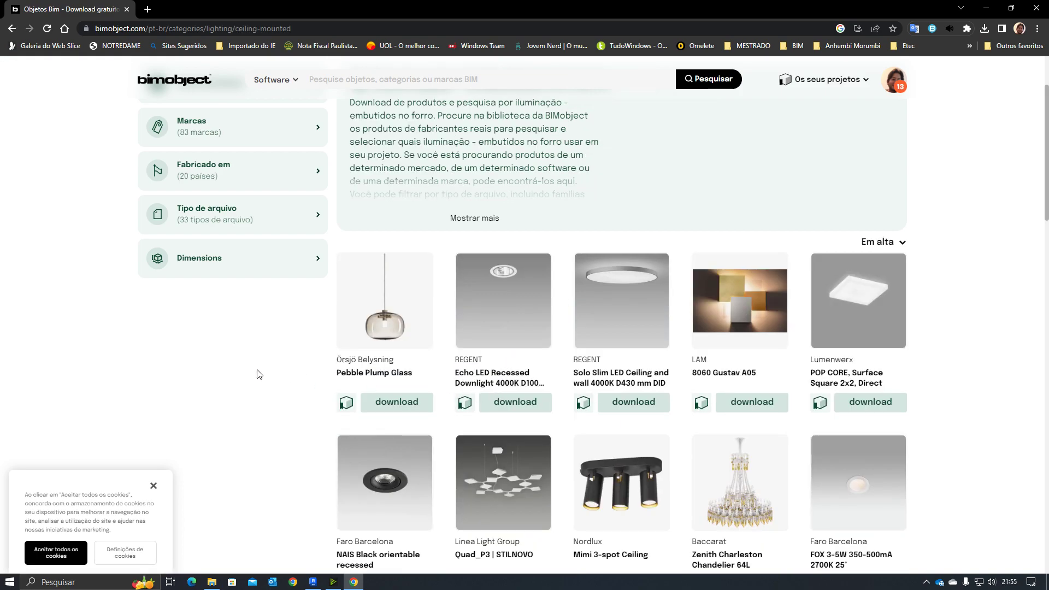
Download the Revit files of REGENT's Solo Slim LED Ceiling and wall 4000K D430 mm DID to the DE EMBUITIR folder
{"action": "scroll", "coordinate": [258, 374], "scroll_direction": "down", "scroll_amount": 1}
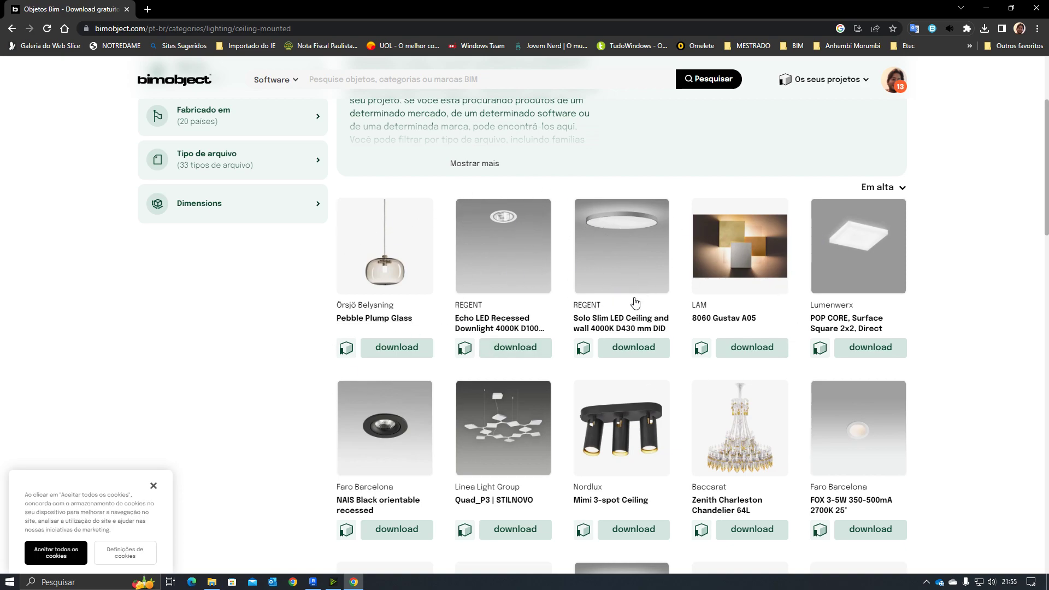
{"action": "left_click", "coordinate": [627, 351]}
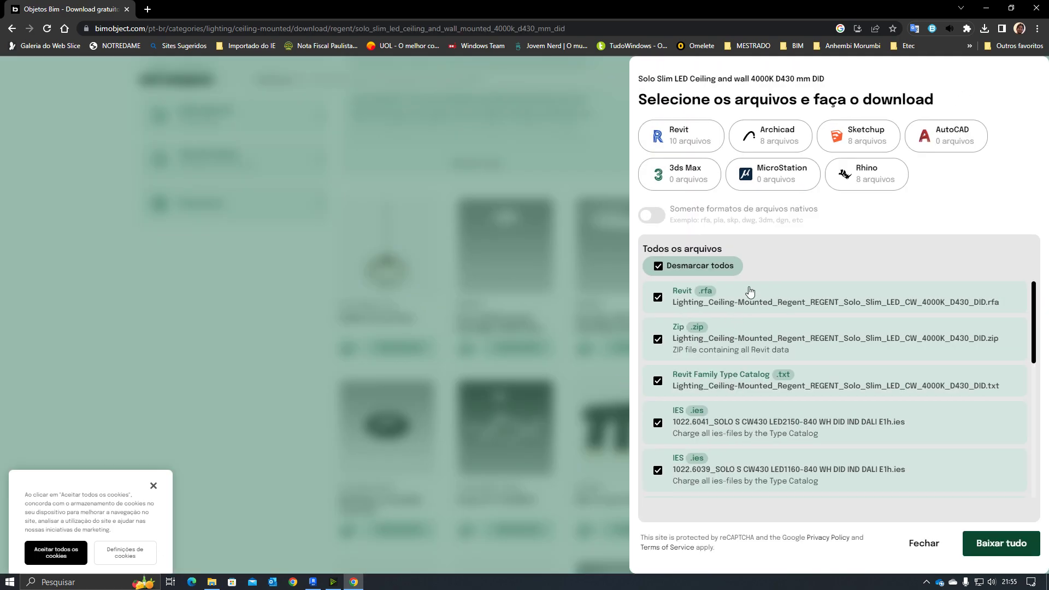
{"action": "left_click", "coordinate": [676, 135]}
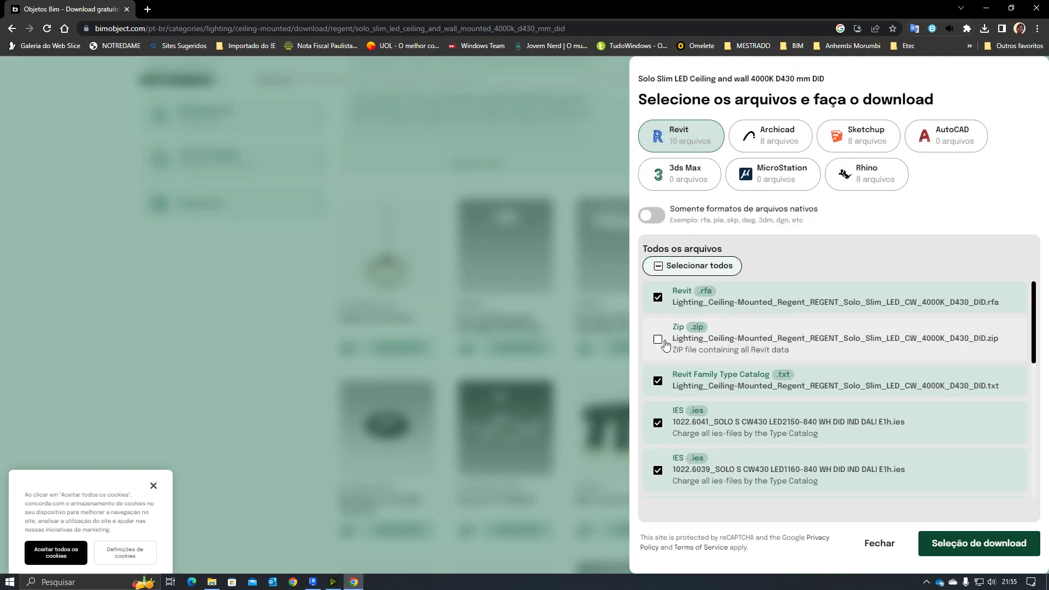
{"action": "left_click", "coordinate": [1013, 548]}
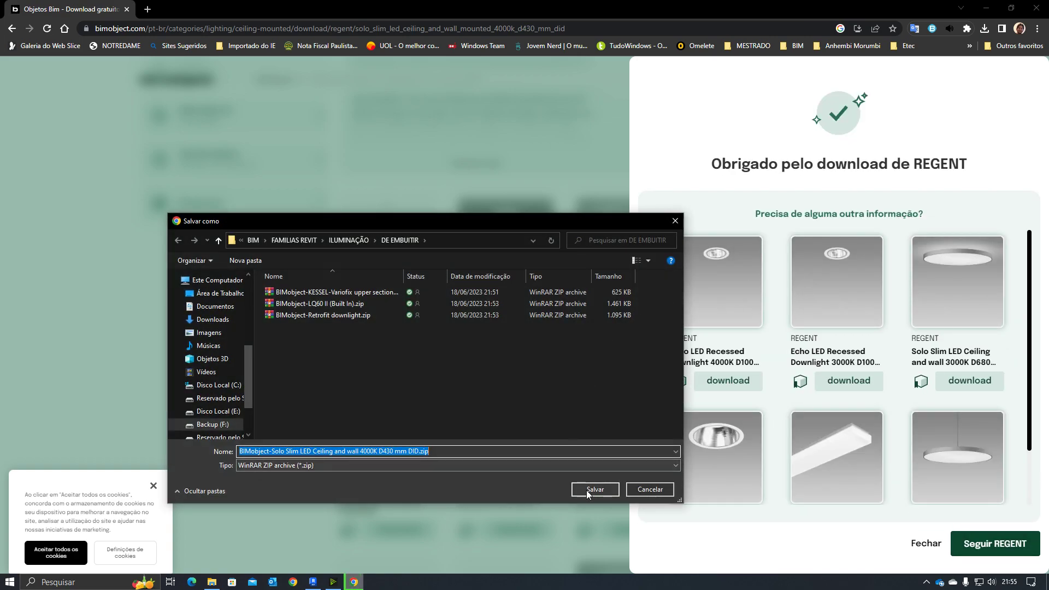
{"action": "left_click", "coordinate": [587, 489]}
{"action": "left_click", "coordinate": [543, 113]}
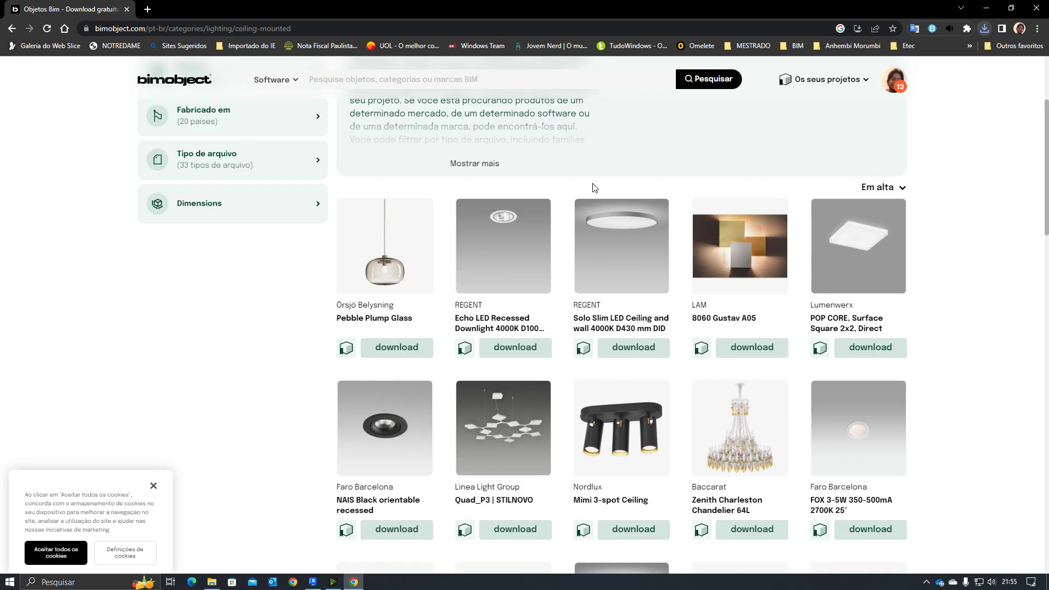
Download the Revit files of REGENT's Echo LED Recessed Downlight 4000K D100 mm to the DE EMBUITIR folder
{"action": "left_click", "coordinate": [494, 249]}
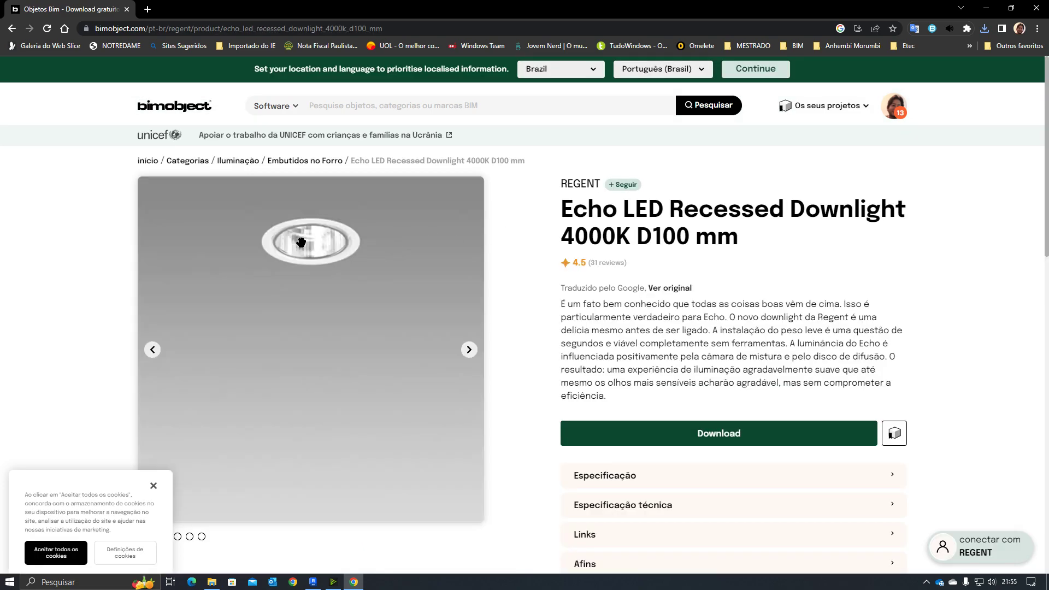
{"action": "left_click_drag", "start_coordinate": [563, 239], "coordinate": [627, 240]}
{"action": "left_click", "coordinate": [615, 327]}
{"action": "left_click", "coordinate": [727, 438]}
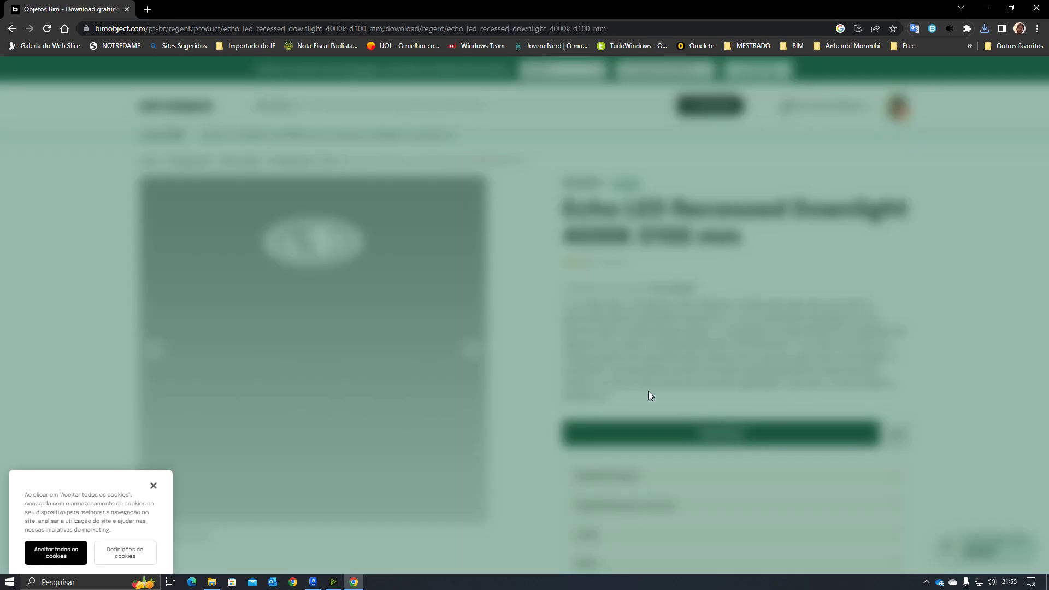
{"action": "left_click", "coordinate": [696, 133]}
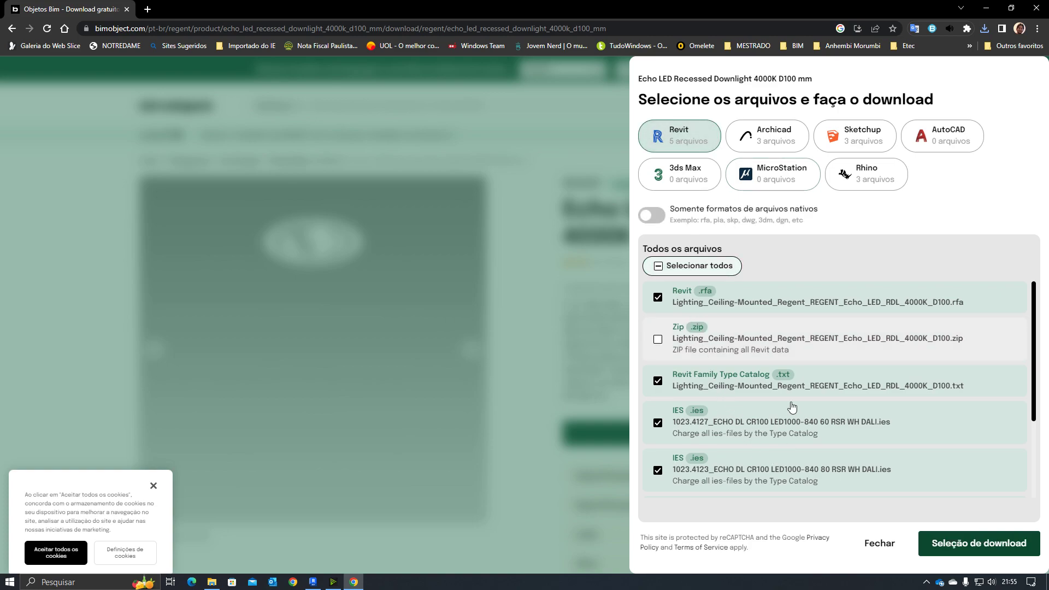
{"action": "left_click", "coordinate": [969, 552]}
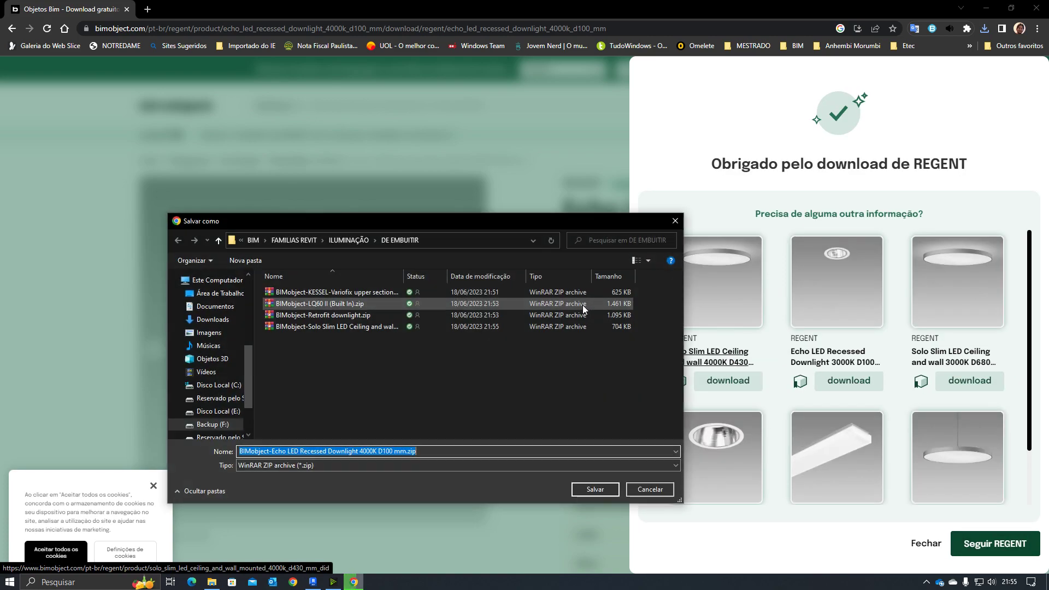
{"action": "left_click", "coordinate": [593, 490]}
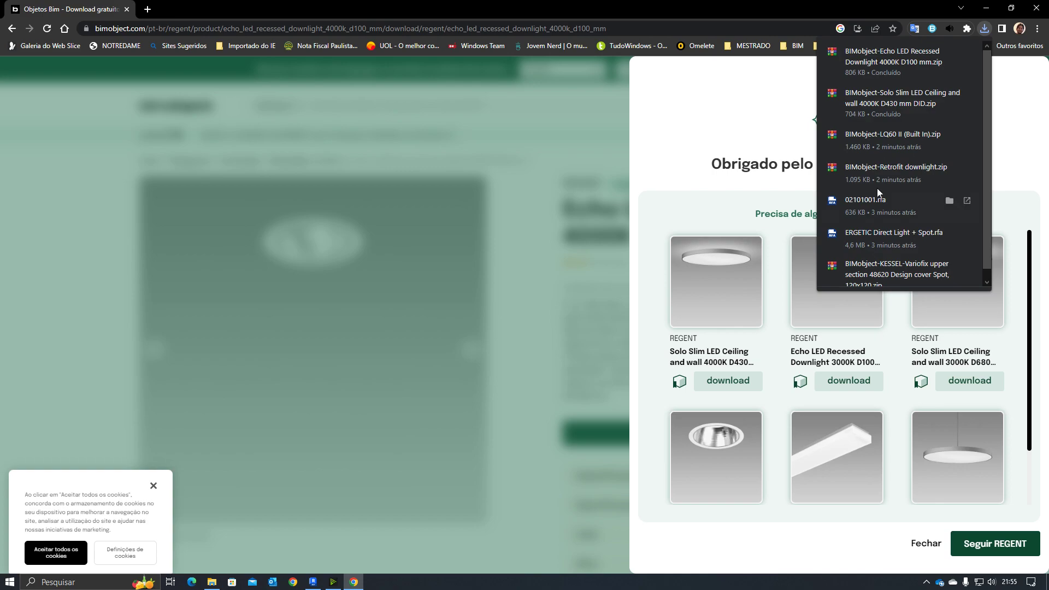
{"action": "left_click", "coordinate": [551, 165]}
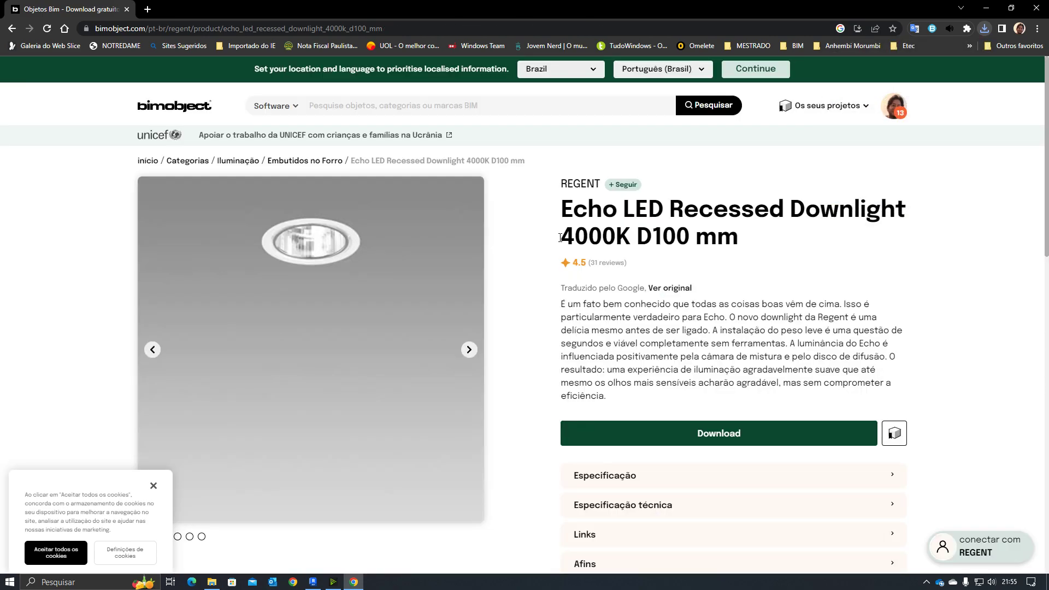
Return to the Embutidos no Forro listing and examine the luminaires on its first page
{"action": "left_click", "coordinate": [9, 32]}
{"action": "left_click", "coordinate": [11, 30]}
{"action": "left_click", "coordinate": [11, 30]}
{"action": "scroll", "coordinate": [784, 316], "scroll_direction": "down", "scroll_amount": 4}
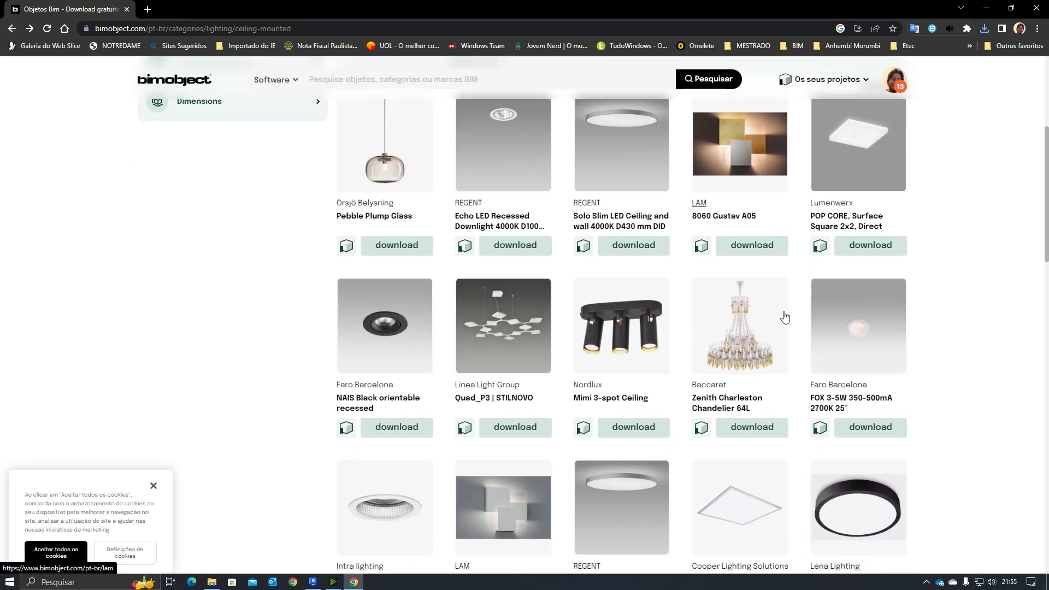
{"action": "scroll", "coordinate": [683, 273], "scroll_direction": "up", "scroll_amount": 7}
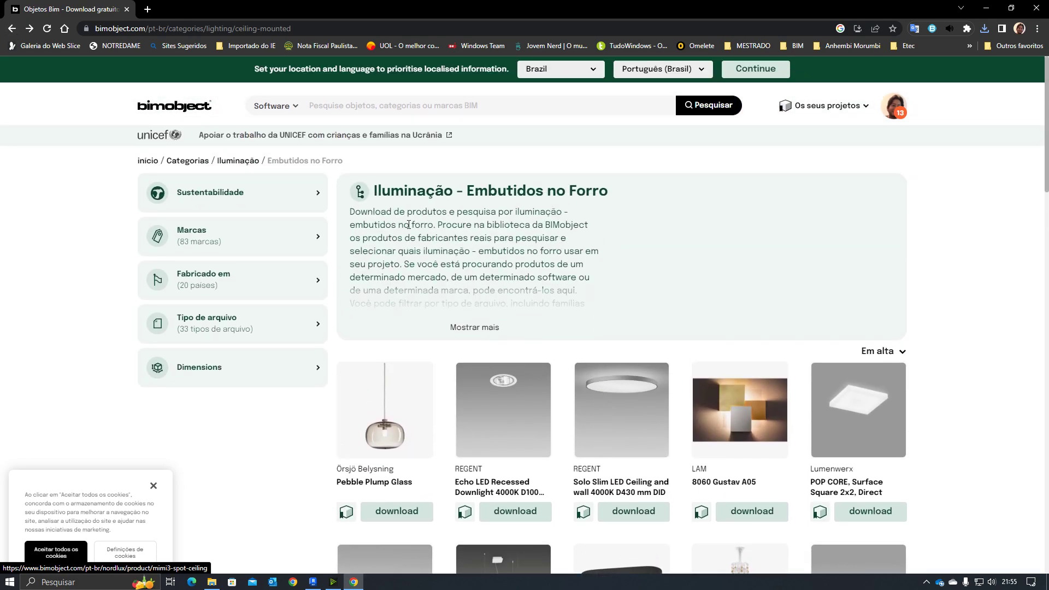
{"action": "scroll", "coordinate": [411, 230], "scroll_direction": "down", "scroll_amount": 10}
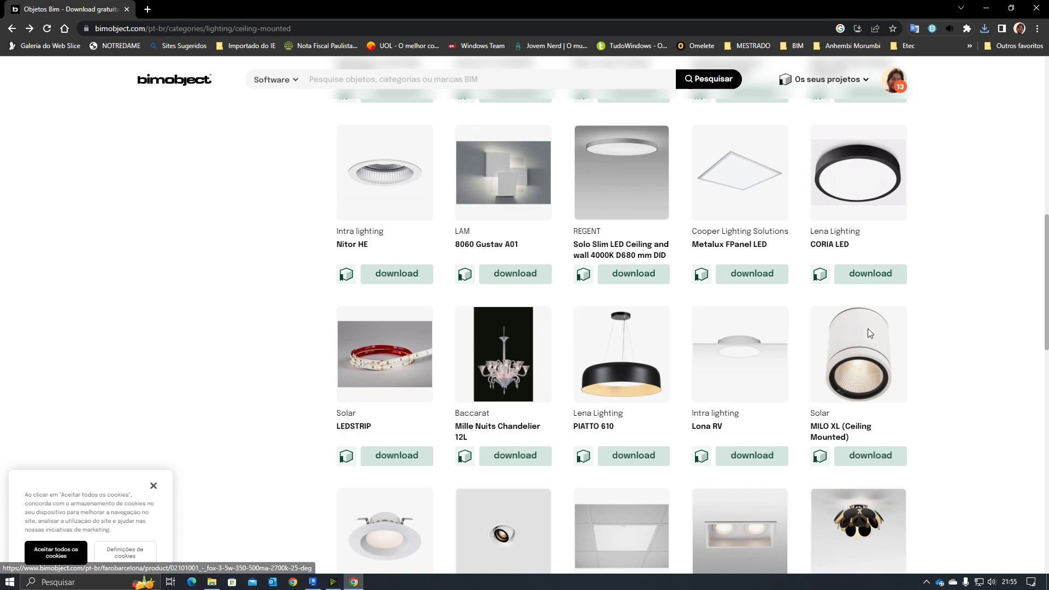
{"action": "scroll", "coordinate": [852, 338], "scroll_direction": "down", "scroll_amount": 7}
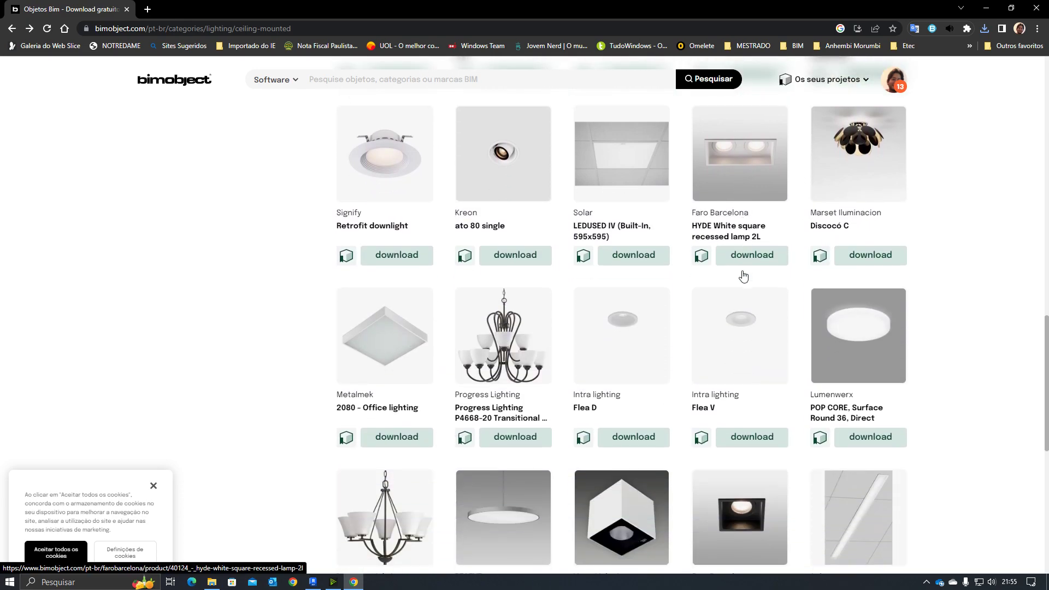
{"action": "scroll", "coordinate": [743, 276], "scroll_direction": "down", "scroll_amount": 6}
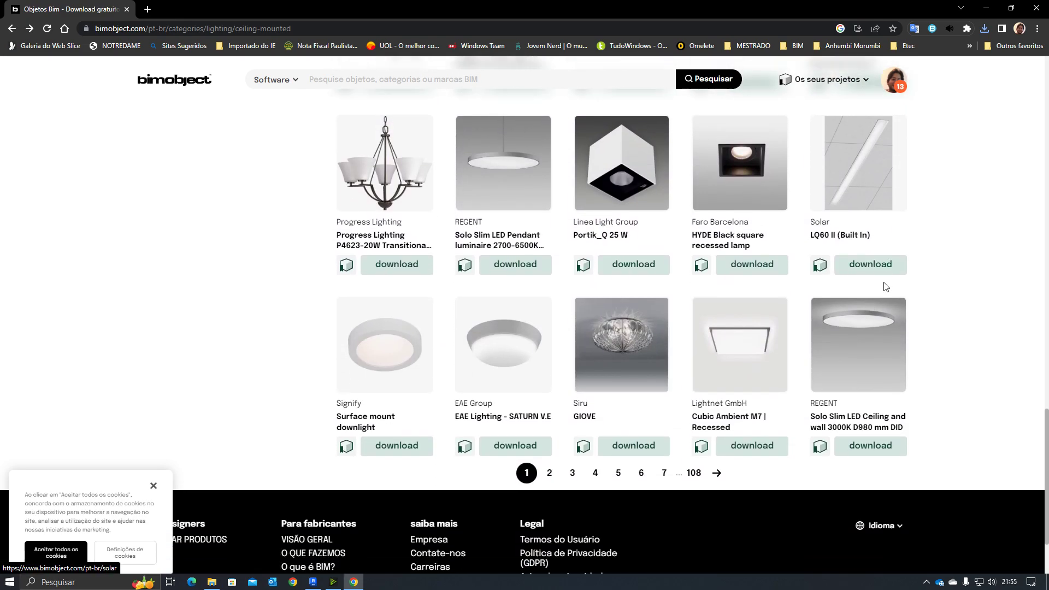
{"action": "scroll", "coordinate": [886, 286], "scroll_direction": "down", "scroll_amount": 1}
Open page 2 of the Embutidos no Forro listing and examine the luminaires offered there
{"action": "left_click", "coordinate": [549, 444]}
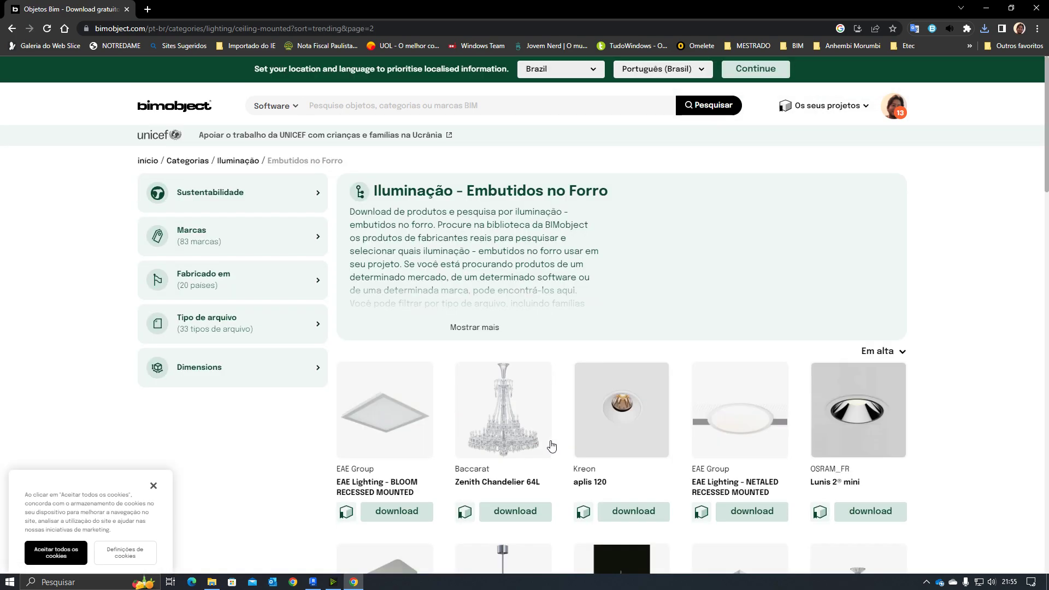
{"action": "scroll", "coordinate": [551, 446], "scroll_direction": "down", "scroll_amount": 3}
{"action": "scroll", "coordinate": [577, 427], "scroll_direction": "down", "scroll_amount": 1}
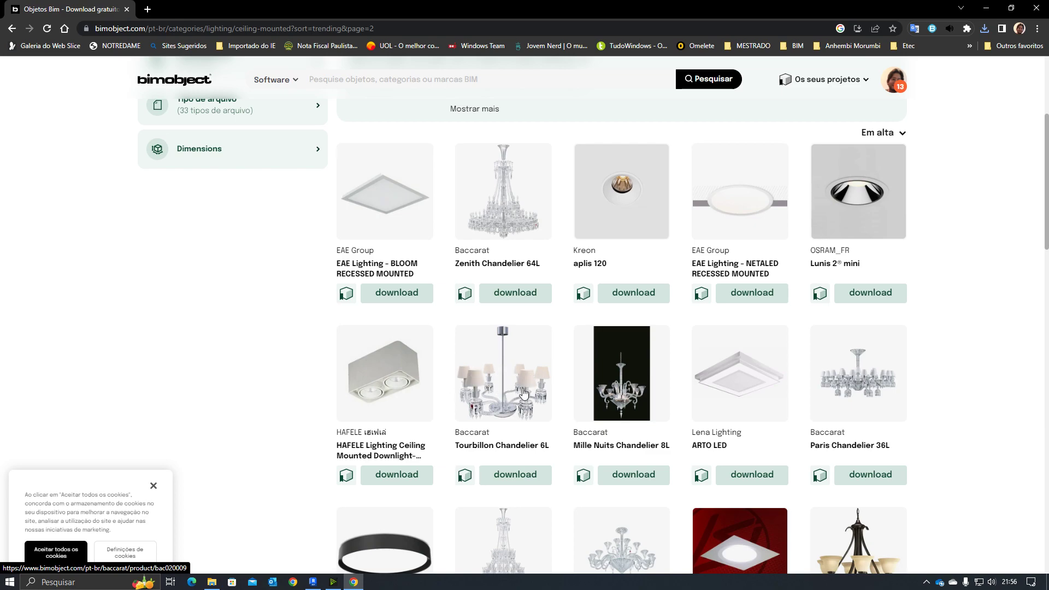
{"action": "scroll", "coordinate": [510, 402], "scroll_direction": "down", "scroll_amount": 5}
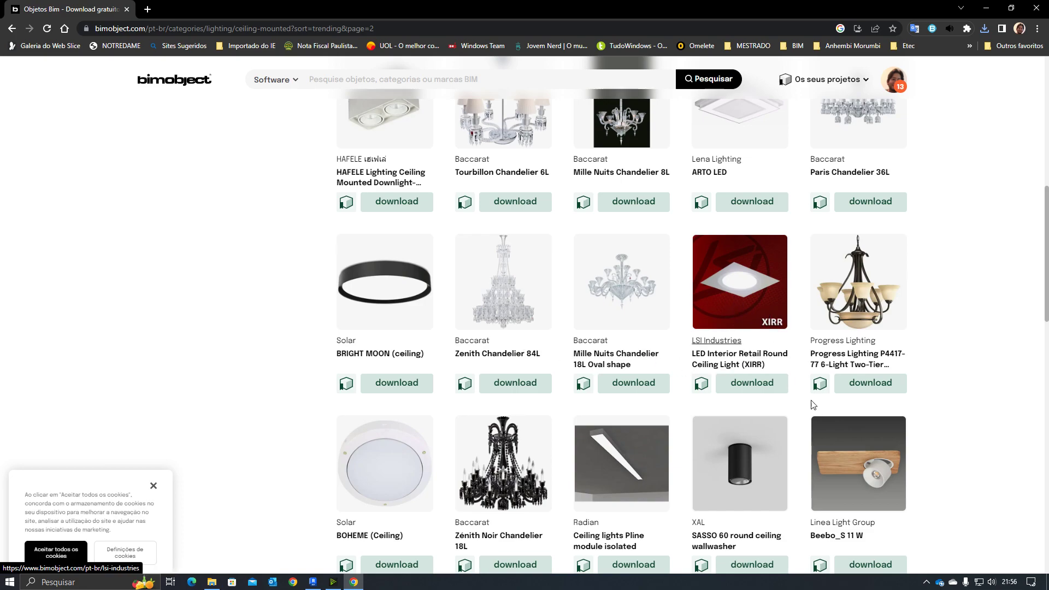
{"action": "scroll", "coordinate": [834, 474], "scroll_direction": "down", "scroll_amount": 1}
{"action": "scroll", "coordinate": [834, 473], "scroll_direction": "down", "scroll_amount": 4}
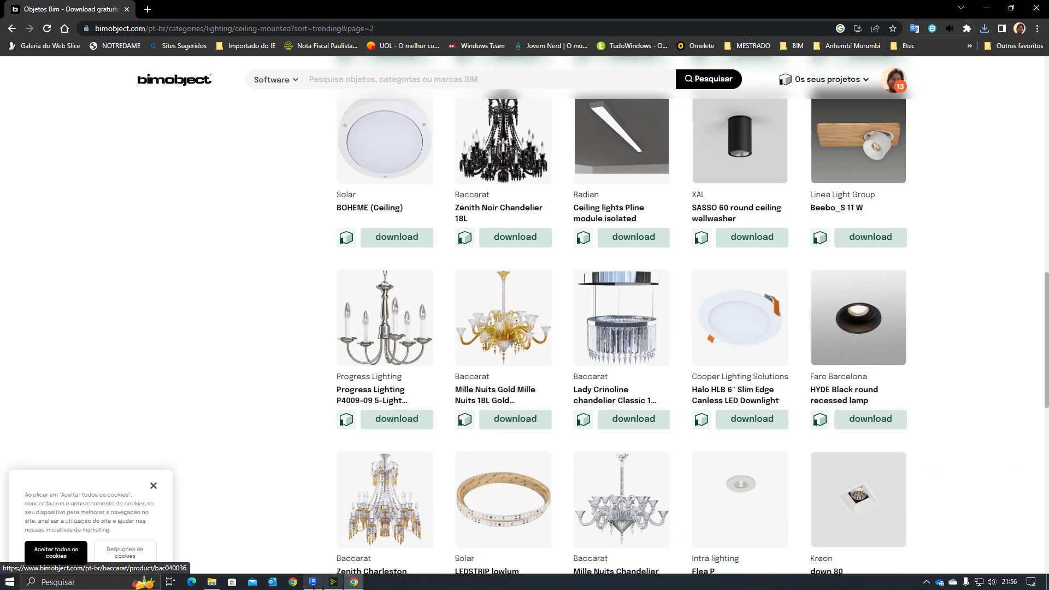
Switch back to Revit and look through the luminarias results in the Blocks library
{"action": "left_click", "coordinate": [313, 582]}
{"action": "scroll", "coordinate": [1030, 460], "scroll_direction": "down", "scroll_amount": 5}
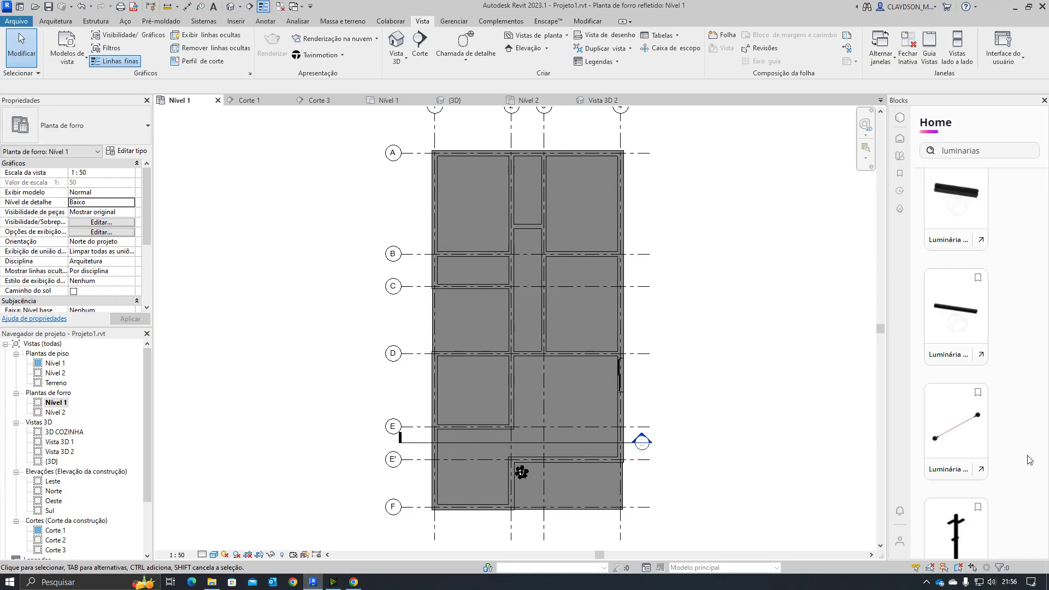
{"action": "scroll", "coordinate": [1024, 460], "scroll_direction": "down", "scroll_amount": 5}
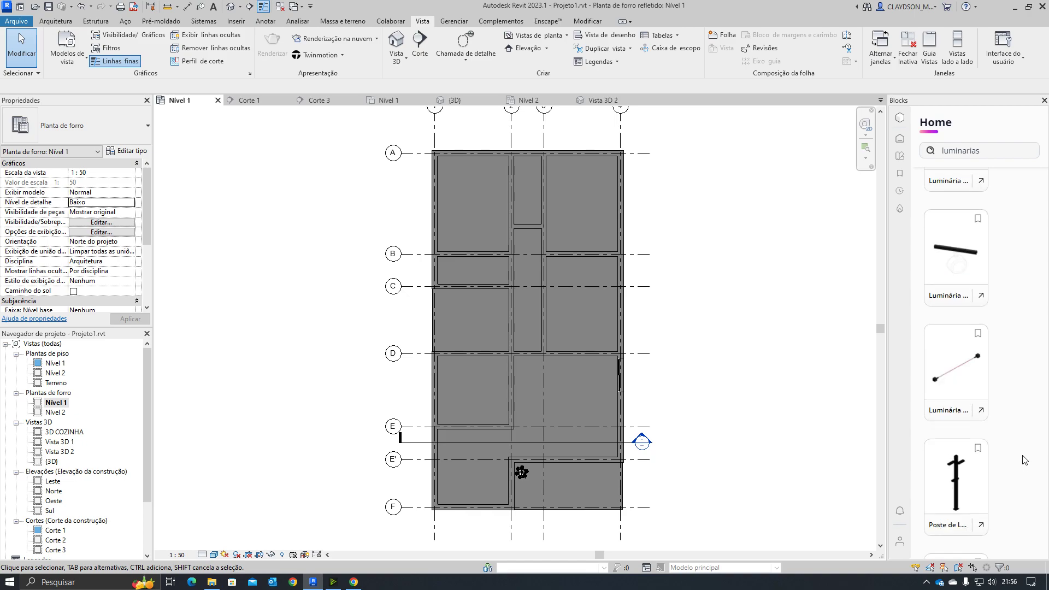
Search the Blocks library for "forro"
{"action": "scroll", "coordinate": [1024, 460], "scroll_direction": "up", "scroll_amount": 1}
{"action": "left_click_drag", "start_coordinate": [996, 155], "coordinate": [813, 157]}
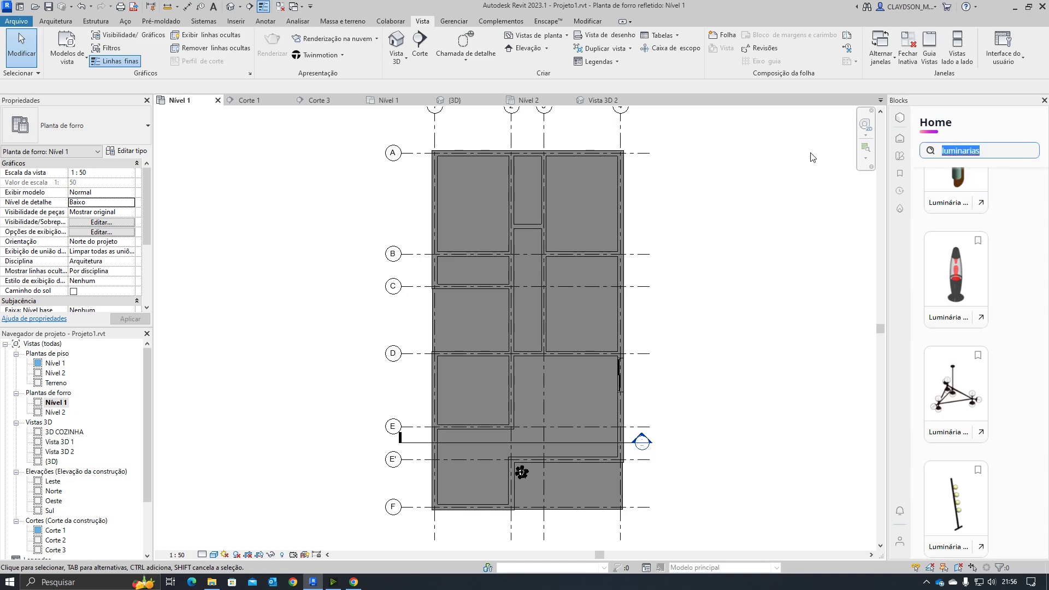
{"action": "type", "text": "forro"}
{"action": "key", "text": "Return"}
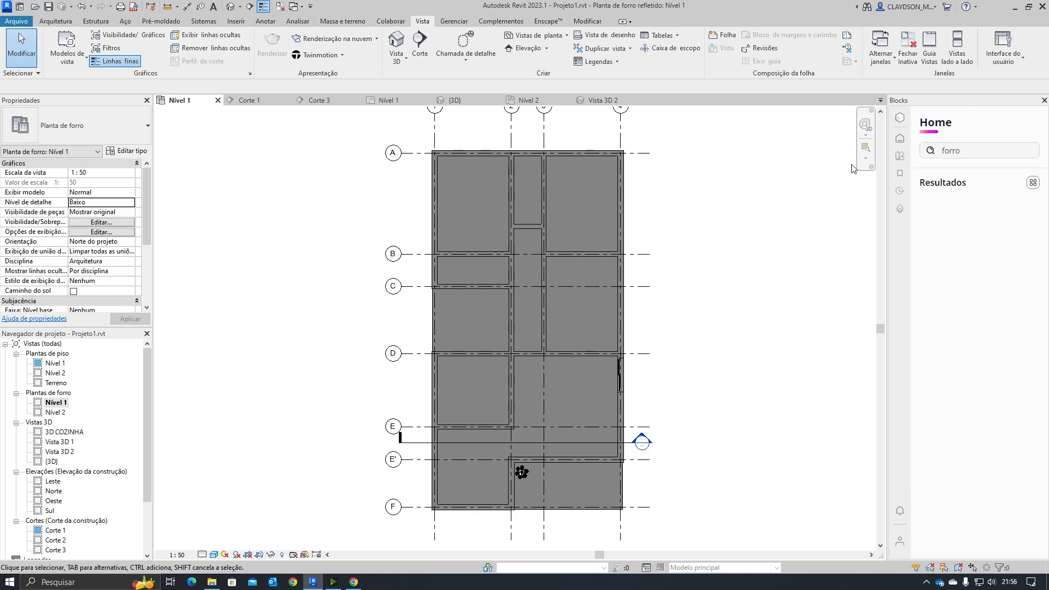
Search the Blocks library for "luminarias" again and look through the results for recessed ceiling fixtures
{"action": "left_click", "coordinate": [973, 151]}
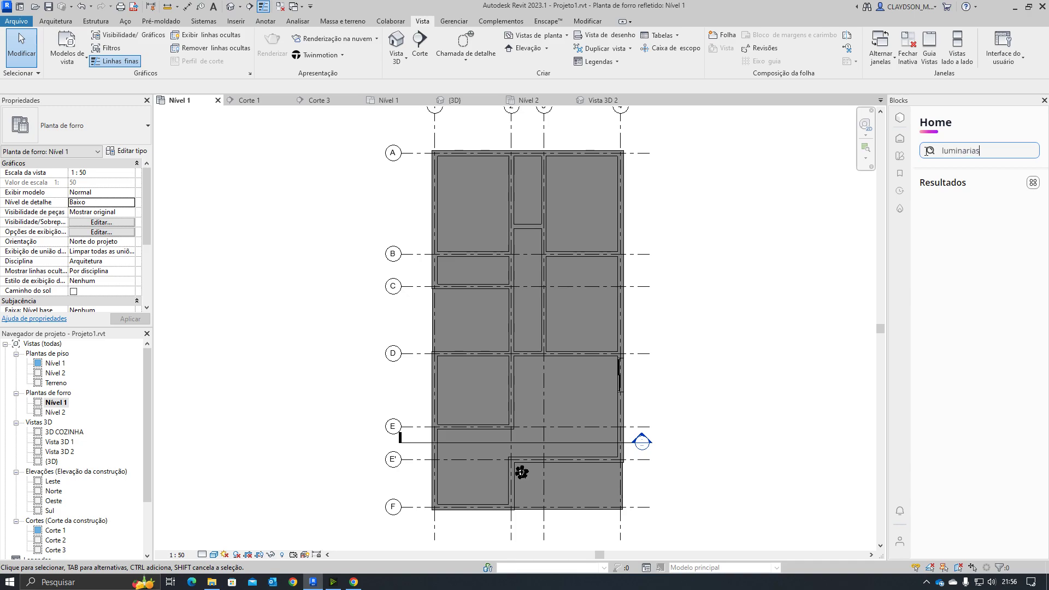
{"action": "key", "text": "Return"}
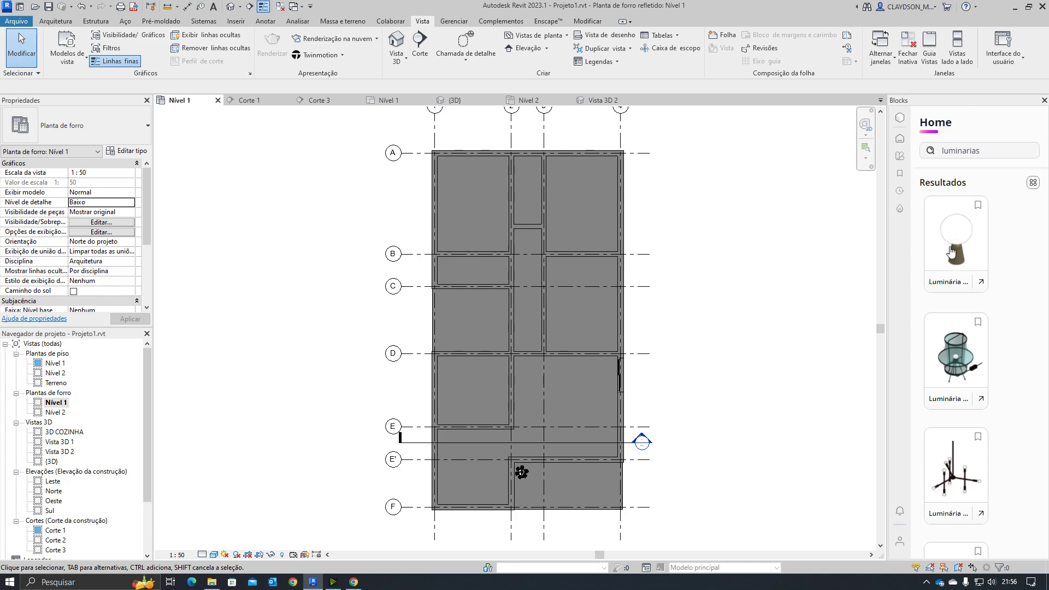
{"action": "scroll", "coordinate": [950, 251], "scroll_direction": "down", "scroll_amount": 9}
{"action": "scroll", "coordinate": [961, 349], "scroll_direction": "down", "scroll_amount": 10}
{"action": "scroll", "coordinate": [973, 361], "scroll_direction": "down", "scroll_amount": 6}
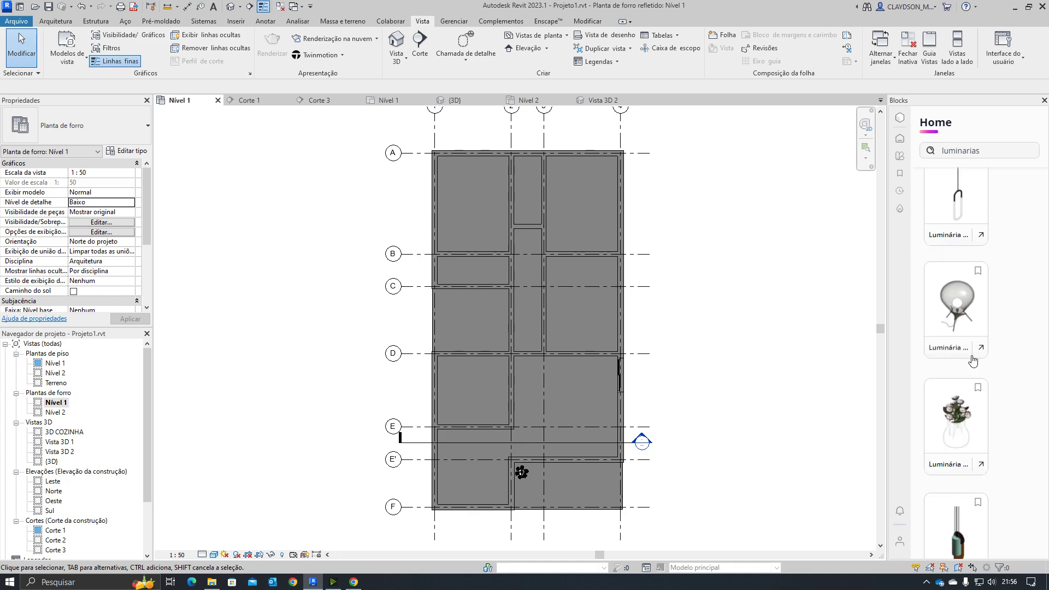
{"action": "scroll", "coordinate": [973, 361], "scroll_direction": "down", "scroll_amount": 2}
{"action": "scroll", "coordinate": [973, 361], "scroll_direction": "down", "scroll_amount": 4}
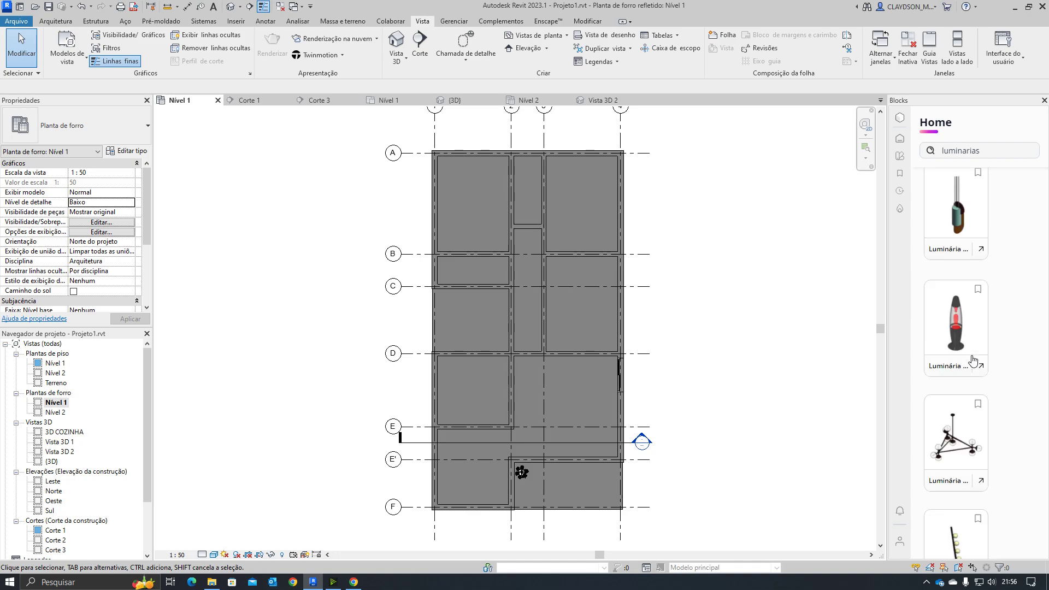
{"action": "scroll", "coordinate": [973, 361], "scroll_direction": "down", "scroll_amount": 1}
{"action": "scroll", "coordinate": [951, 377], "scroll_direction": "down", "scroll_amount": 3}
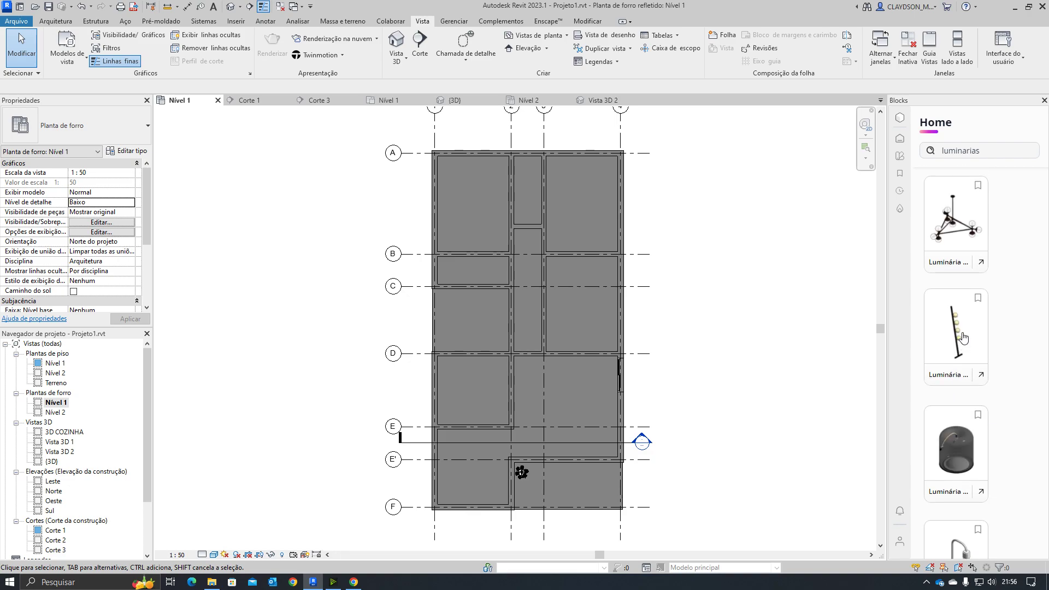
{"action": "scroll", "coordinate": [963, 337], "scroll_direction": "down", "scroll_amount": 10}
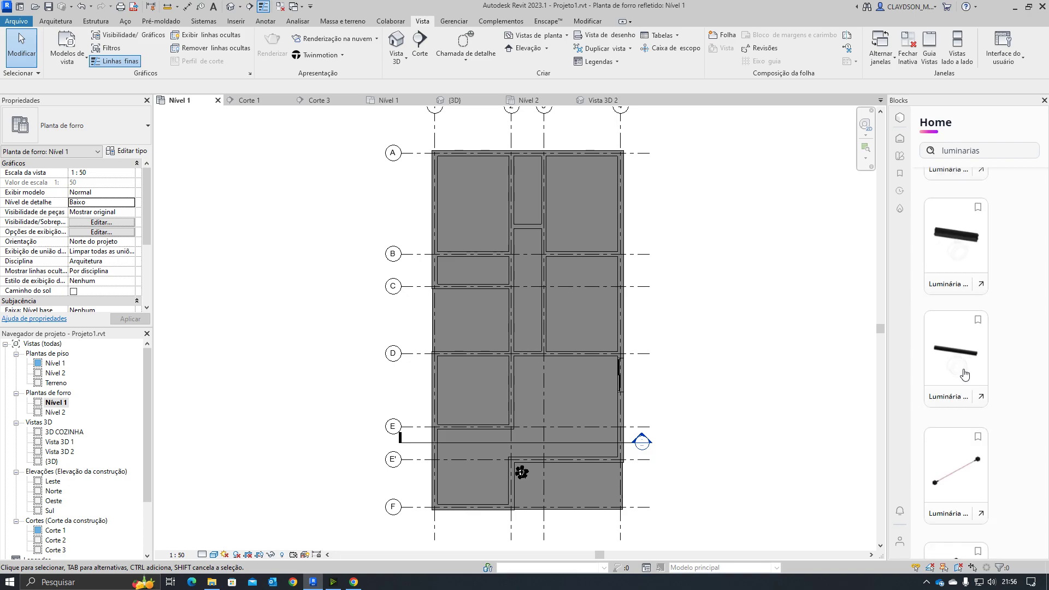
Switch to the BIMobject listing in the browser and examine the remaining luminaires on page 2
{"action": "left_click", "coordinate": [353, 581]}
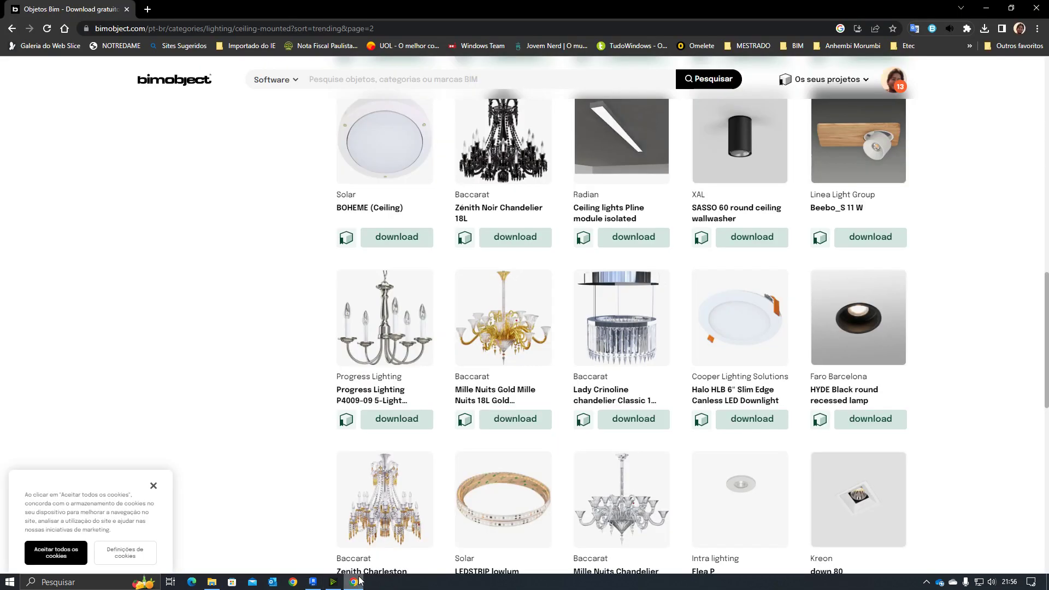
{"action": "scroll", "coordinate": [762, 392], "scroll_direction": "up", "scroll_amount": 1}
{"action": "scroll", "coordinate": [761, 388], "scroll_direction": "down", "scroll_amount": 2}
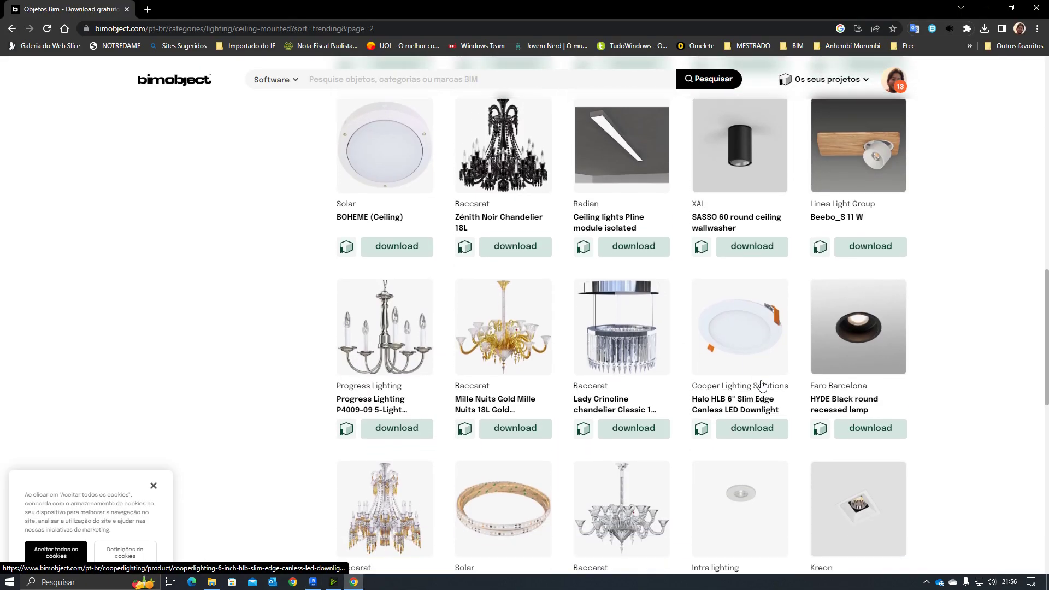
{"action": "scroll", "coordinate": [752, 281], "scroll_direction": "down", "scroll_amount": 4}
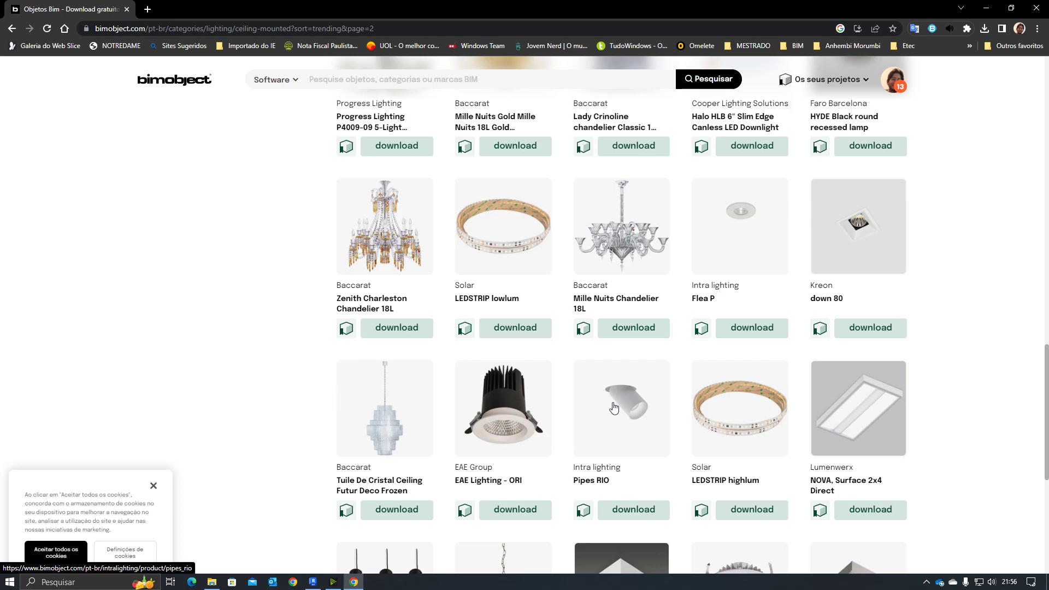
{"action": "scroll", "coordinate": [614, 407], "scroll_direction": "down", "scroll_amount": 4}
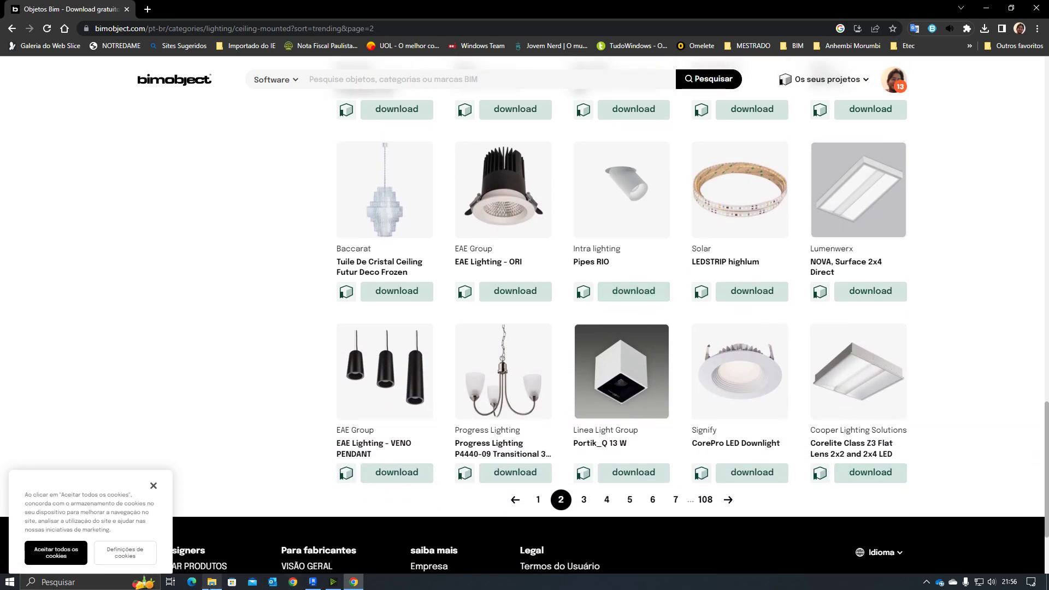
Switch to File Explorer and open the DE EMBUITIR folder under Referencias Bibliograficas > BIM > FAMILIAS REVIT > ILUMINAÇÃO in the Etec OneDrive
{"action": "left_click", "coordinate": [211, 581]}
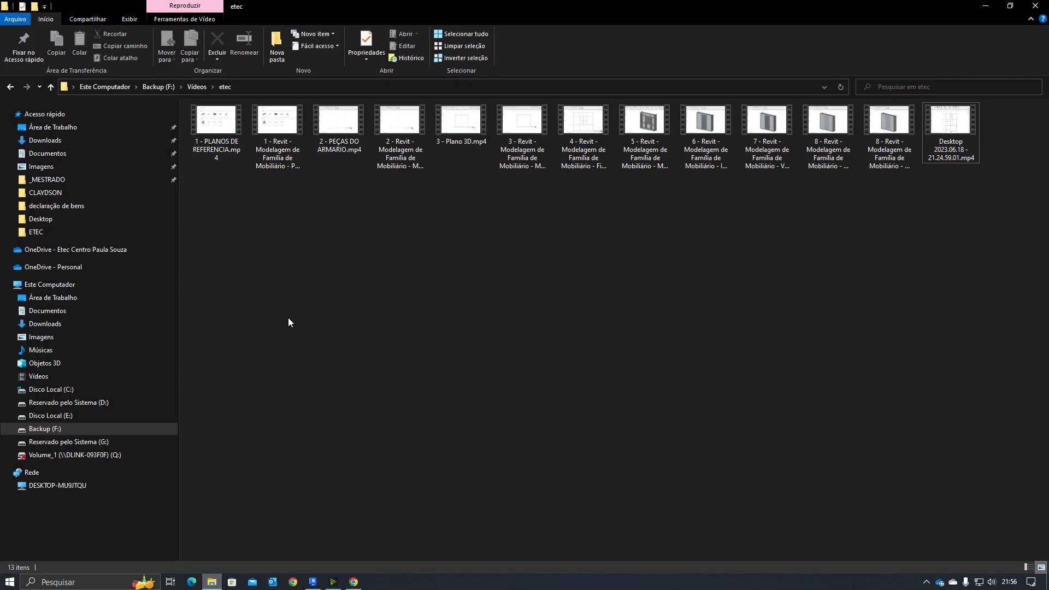
{"action": "left_click", "coordinate": [75, 249]}
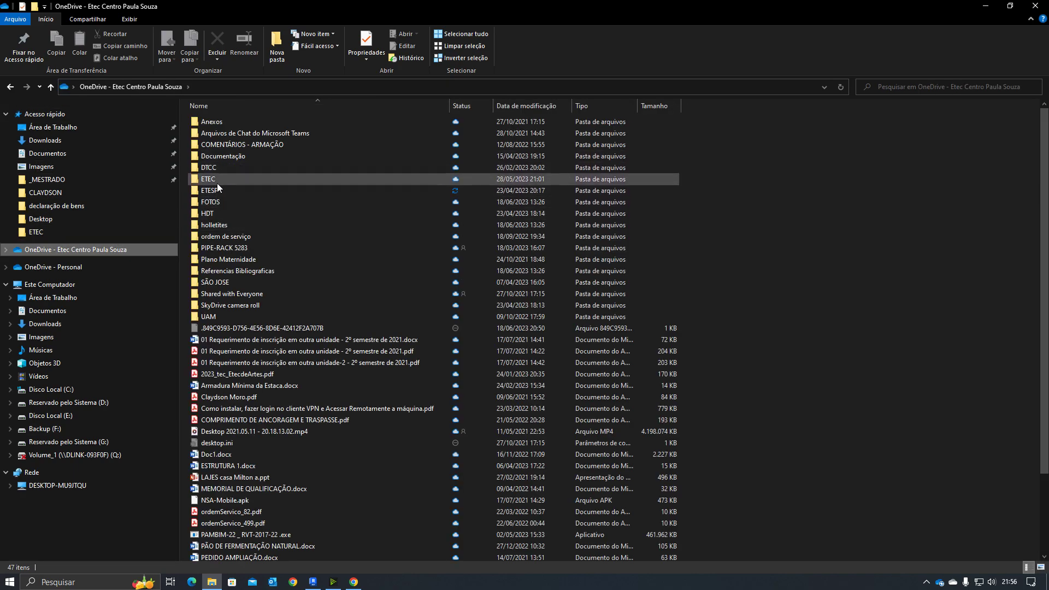
{"action": "double_click", "coordinate": [213, 181]}
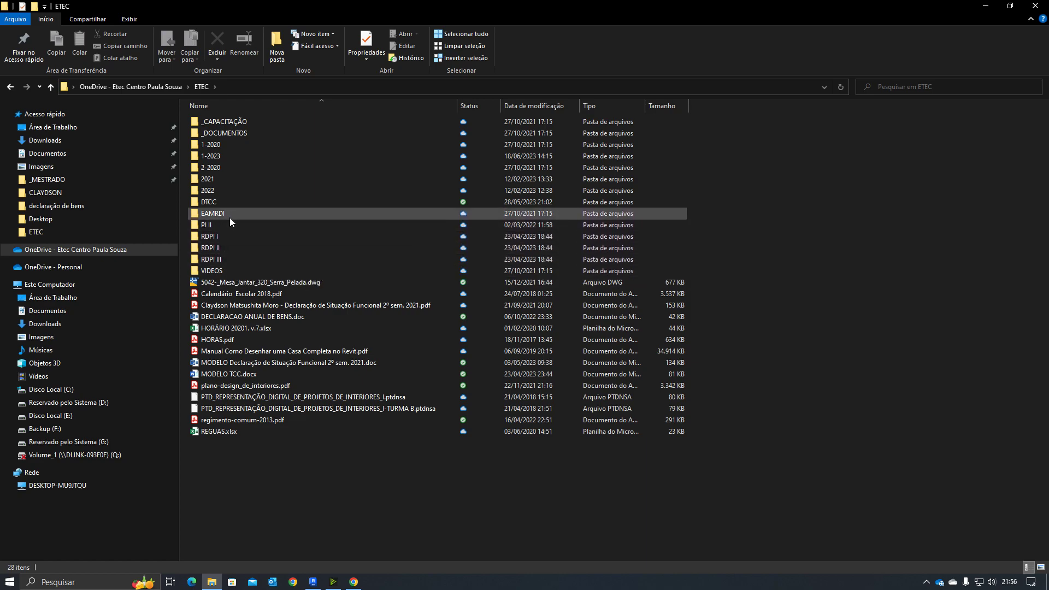
{"action": "left_click", "coordinate": [136, 250]}
{"action": "double_click", "coordinate": [261, 267]}
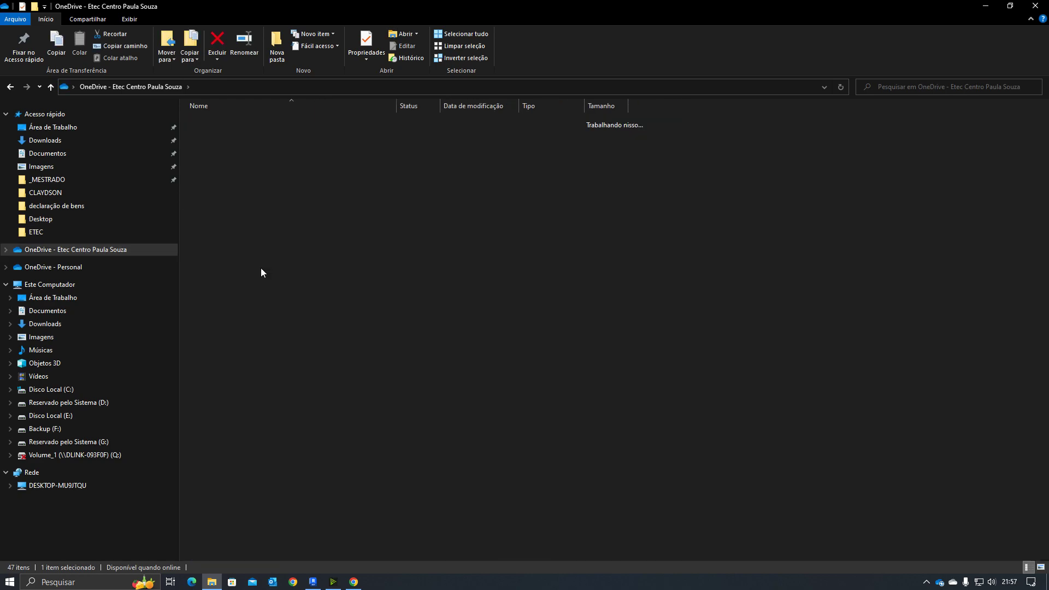
{"action": "double_click", "coordinate": [225, 167]}
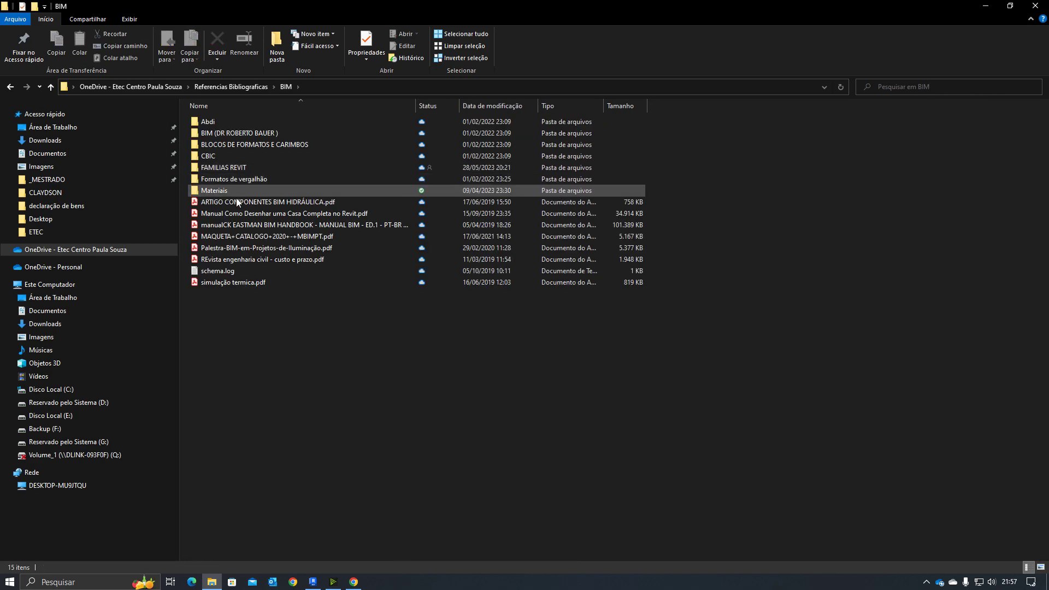
{"action": "double_click", "coordinate": [224, 168]}
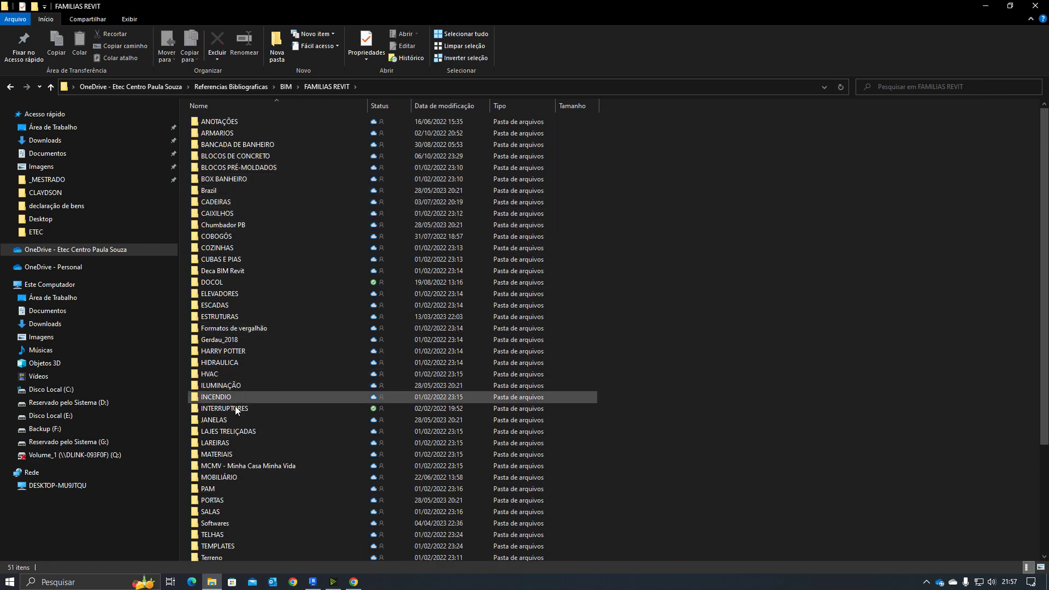
{"action": "double_click", "coordinate": [225, 385]}
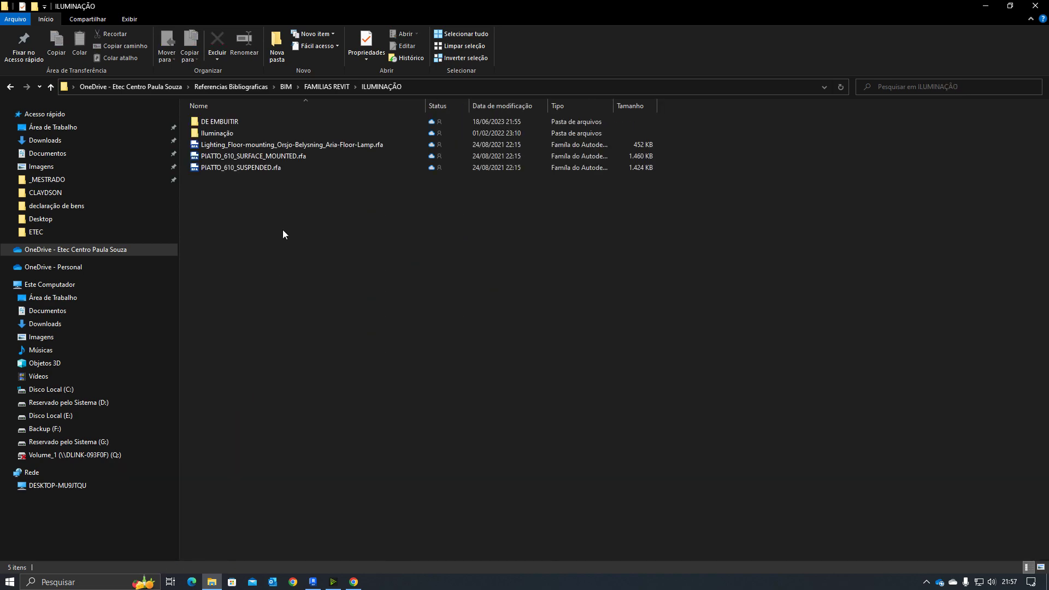
{"action": "double_click", "coordinate": [222, 122]}
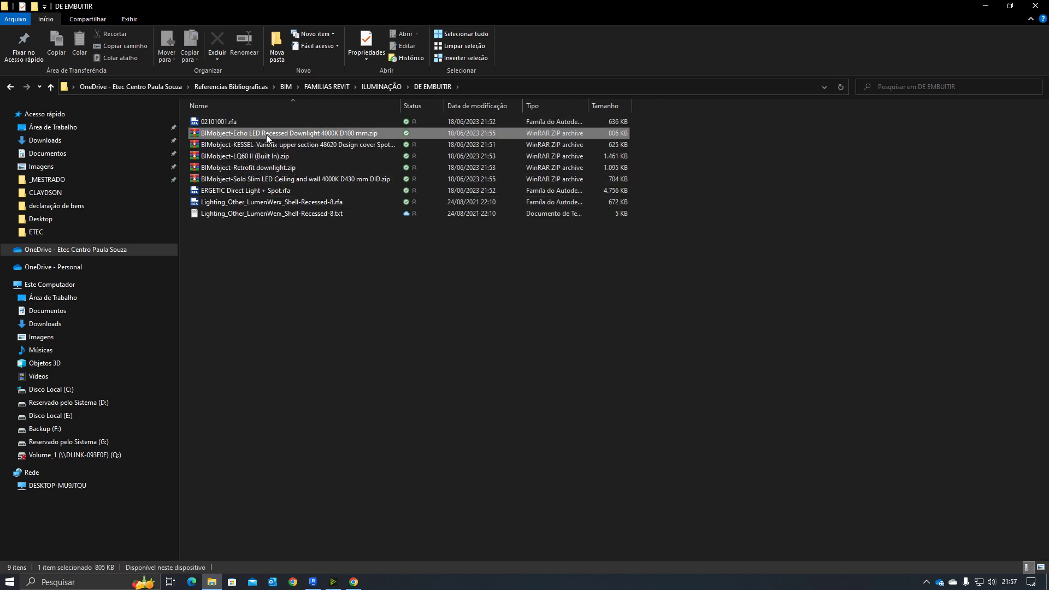
Extract each of the five BIMobject ZIP archives in DE EMBUITIR into a separate folder named after the archive
{"action": "right_click", "coordinate": [266, 134]}
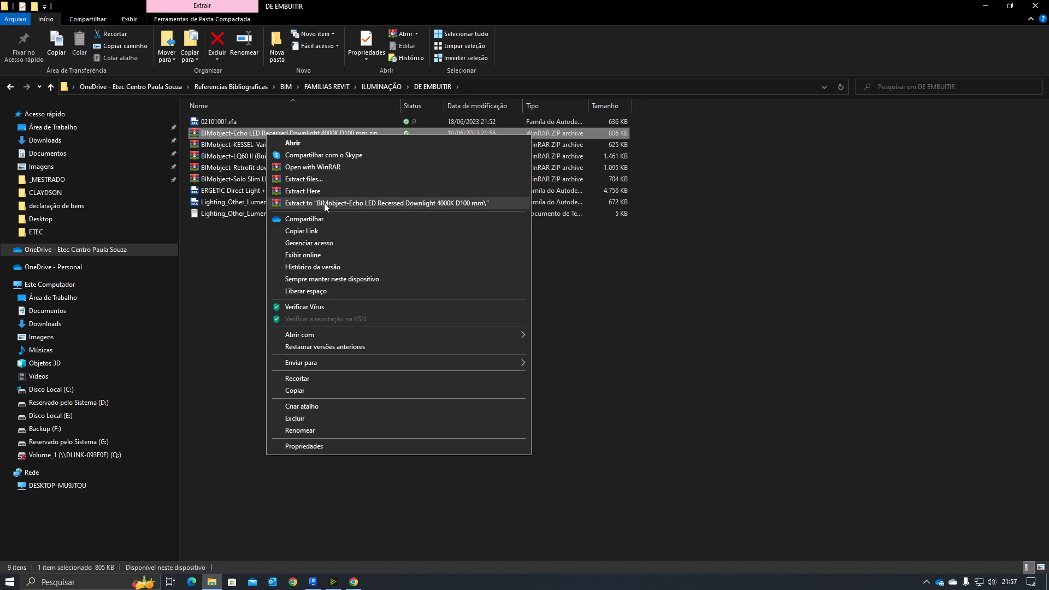
{"action": "left_click", "coordinate": [323, 203]}
{"action": "right_click", "coordinate": [266, 154]}
{"action": "left_click", "coordinate": [296, 207]}
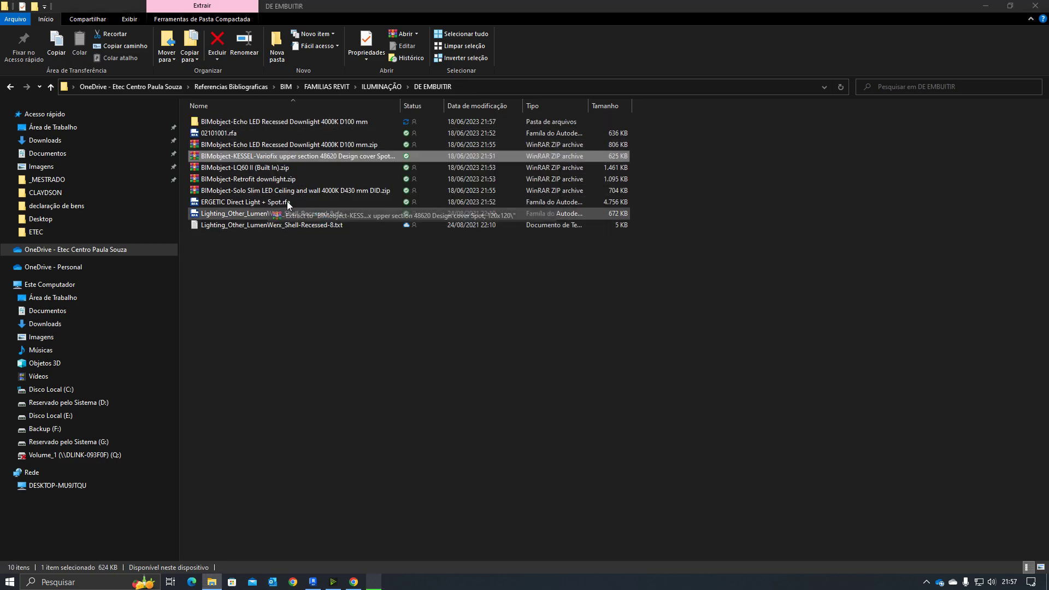
{"action": "right_click", "coordinate": [258, 169]}
{"action": "left_click", "coordinate": [305, 243]}
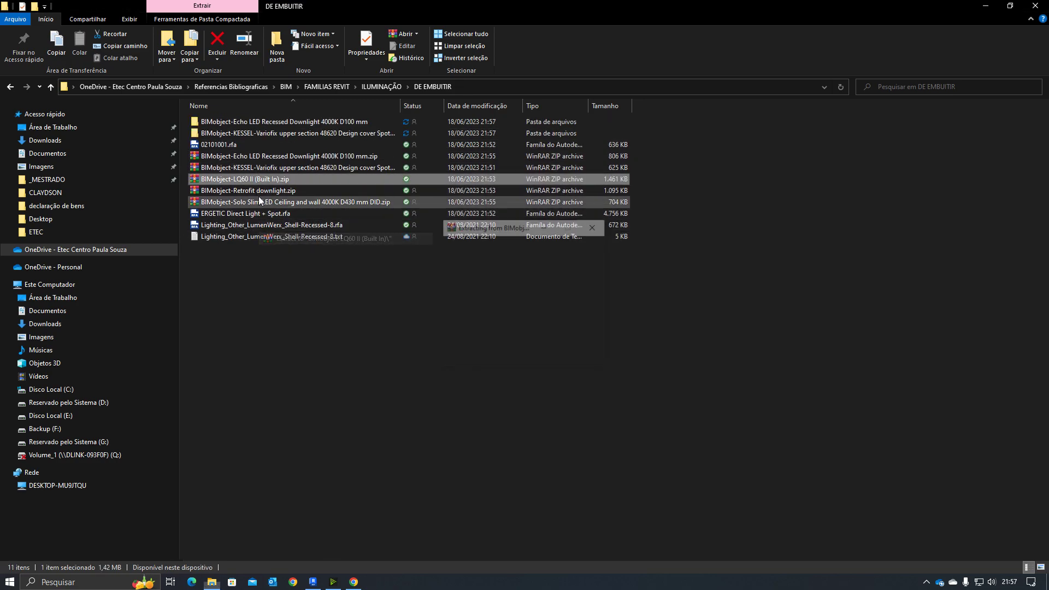
{"action": "left_click", "coordinate": [258, 191]}
{"action": "right_click", "coordinate": [258, 191]}
{"action": "left_click", "coordinate": [295, 258]}
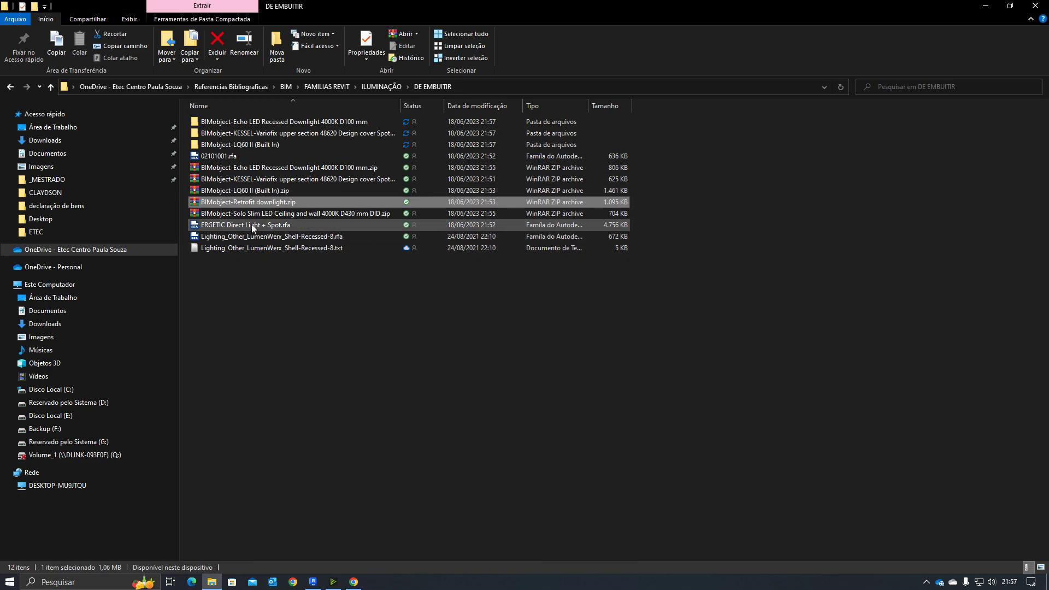
{"action": "left_click", "coordinate": [250, 214]}
{"action": "right_click", "coordinate": [250, 214]}
{"action": "left_click", "coordinate": [309, 284]}
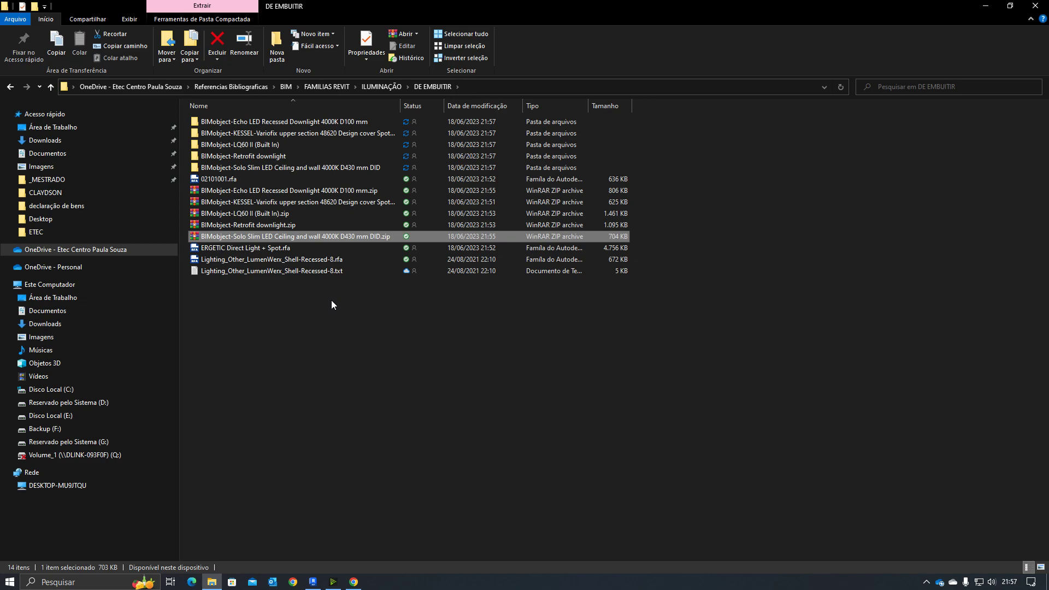
Delete the five BIMobject ZIP archives from the DE EMBUITIR folder, keeping the extracted folders
{"action": "left_click", "coordinate": [287, 304]}
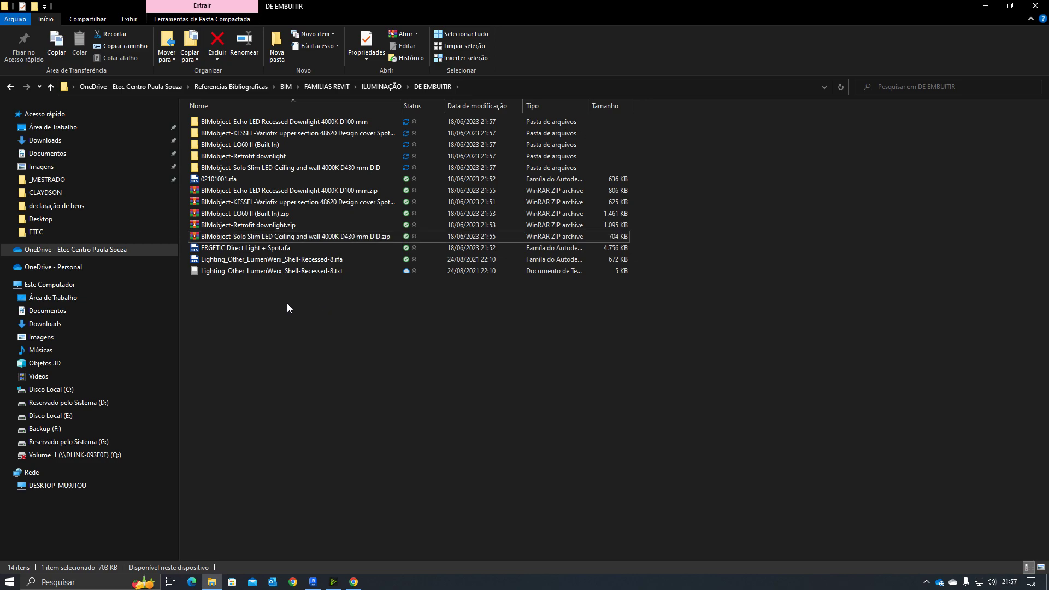
{"action": "left_click", "coordinate": [244, 234]}
{"action": "left_click", "coordinate": [238, 195], "text": "shift"}
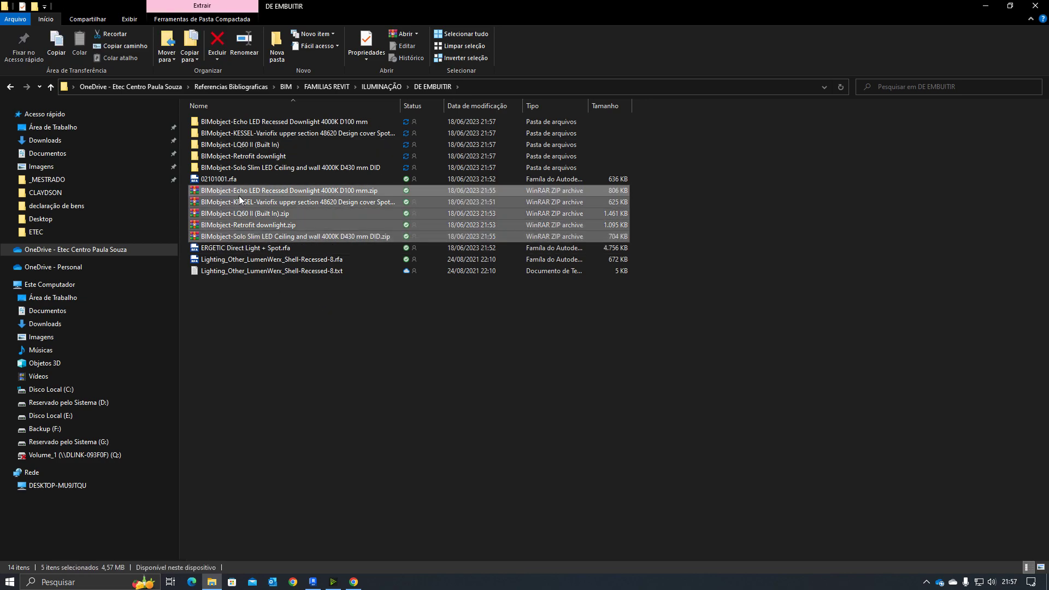
{"action": "key", "text": "Delete"}
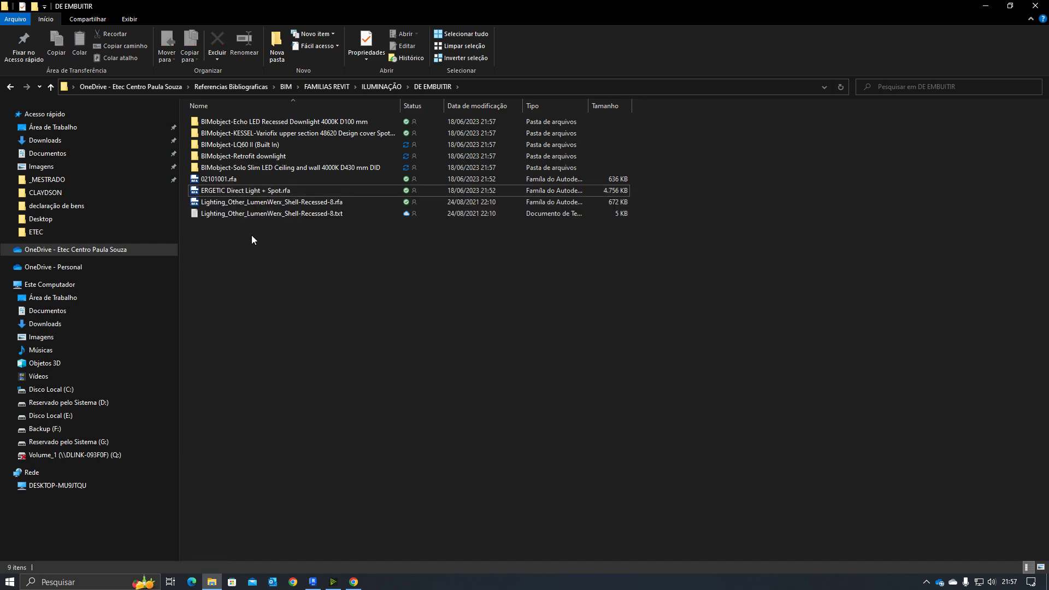
Switch back to Revit and start the Ceiling command with automatic placement in the Nível 1 ceiling plan
{"action": "left_click", "coordinate": [313, 581]}
{"action": "middle_click_drag", "start_coordinate": [598, 314], "coordinate": [584, 316]}
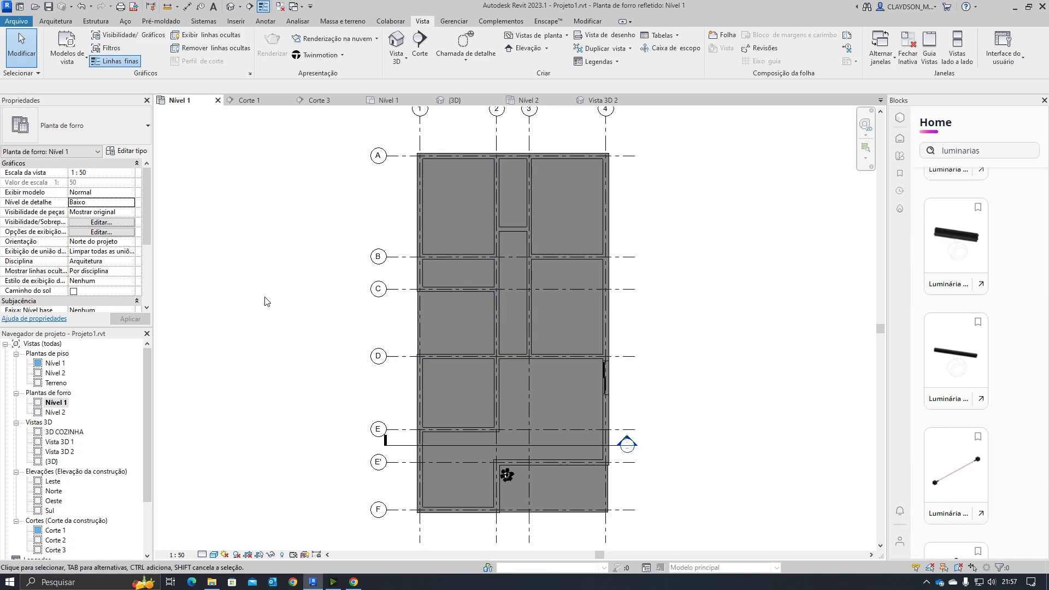
{"action": "left_click", "coordinate": [56, 404]}
{"action": "scroll", "coordinate": [519, 216], "scroll_direction": "up", "scroll_amount": 2}
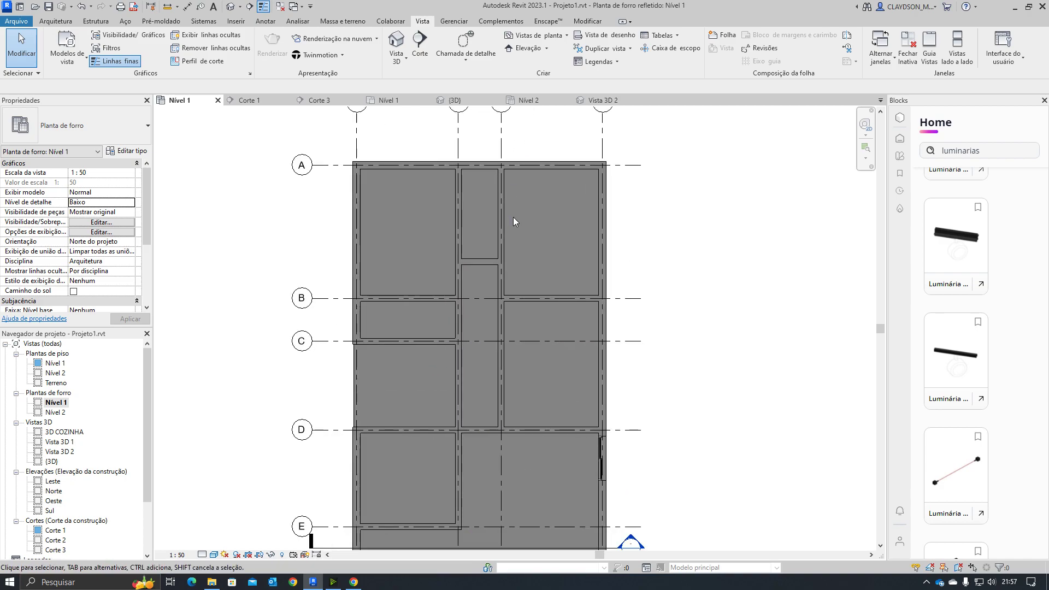
{"action": "middle_click_drag", "start_coordinate": [514, 290], "coordinate": [510, 297]}
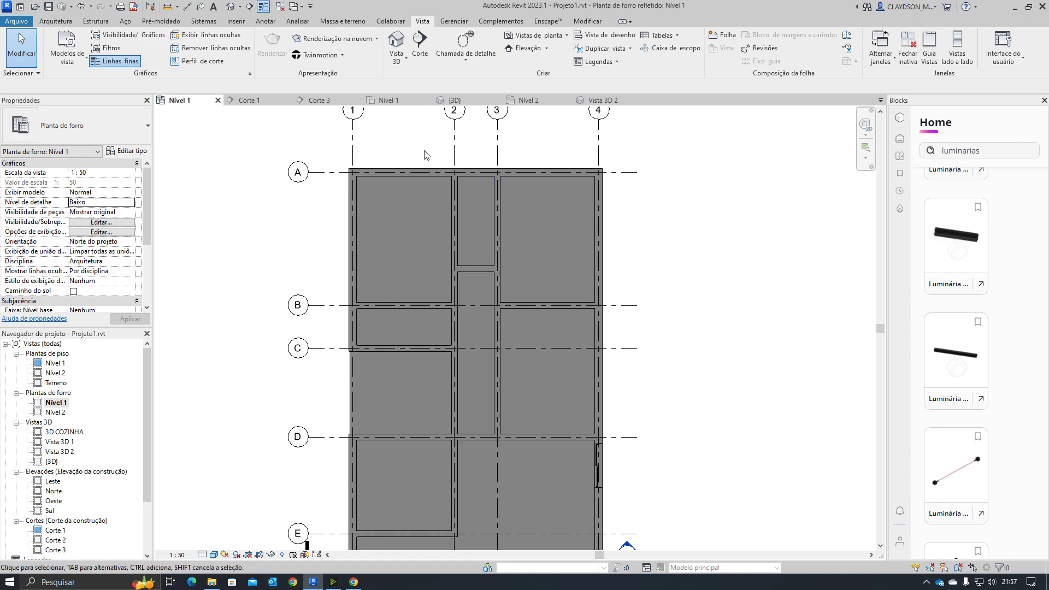
{"action": "left_click", "coordinate": [54, 21]}
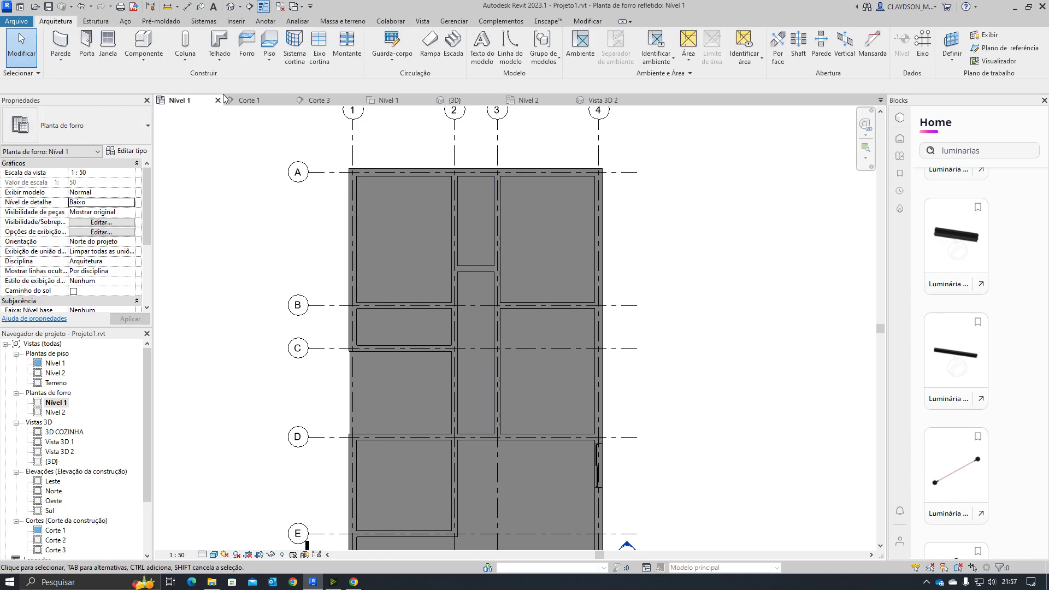
{"action": "left_click", "coordinate": [247, 46]}
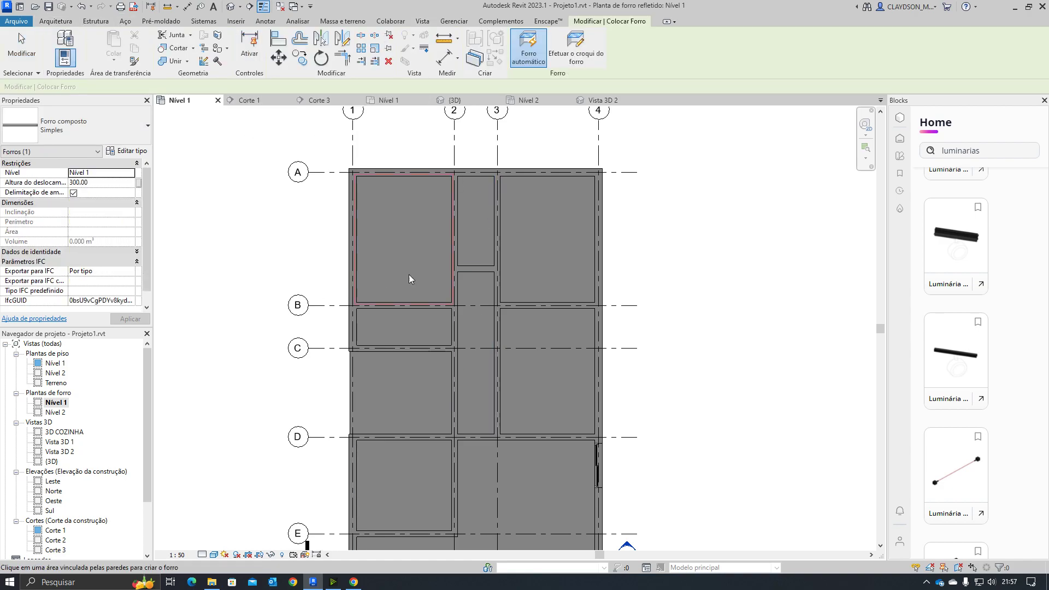
Try an unshaded visual style on the Nível 1 ceiling plan and restore the shaded display
{"action": "left_click", "coordinate": [216, 555]}
{"action": "left_click", "coordinate": [234, 498]}
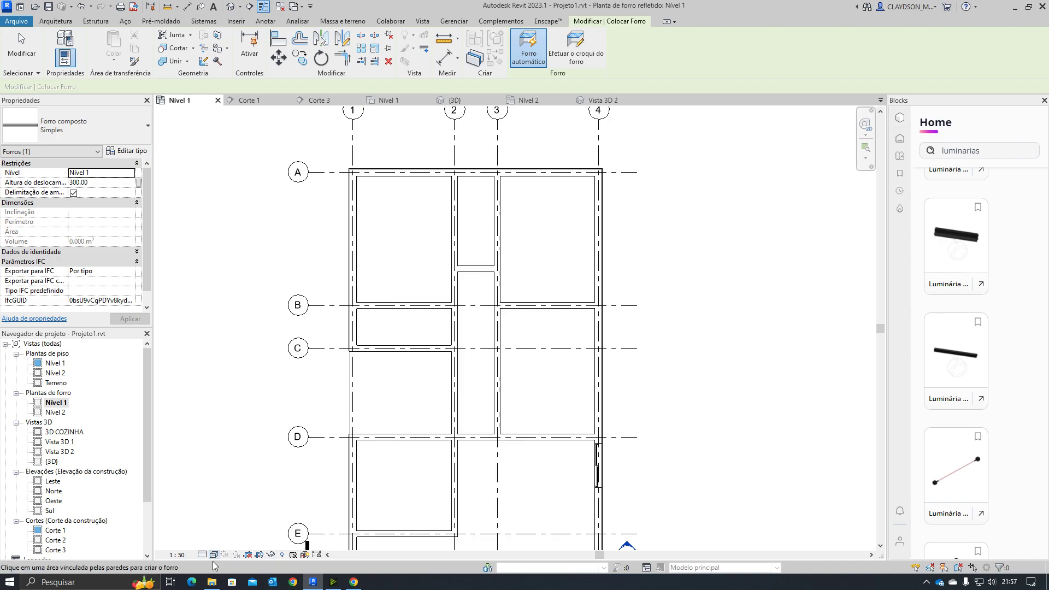
{"action": "left_click", "coordinate": [214, 555]}
{"action": "left_click", "coordinate": [238, 518]}
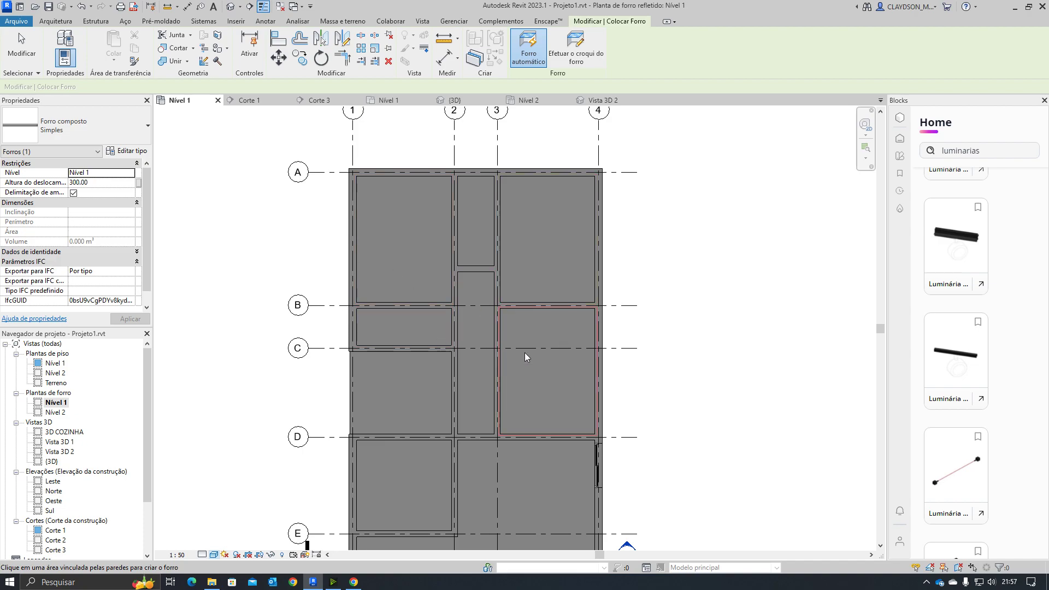
Place automatic ceilings in five enclosed rooms: three between grids A and B, one at B–C/1–2, and one at B–D/3–4
{"action": "left_click", "coordinate": [411, 328]}
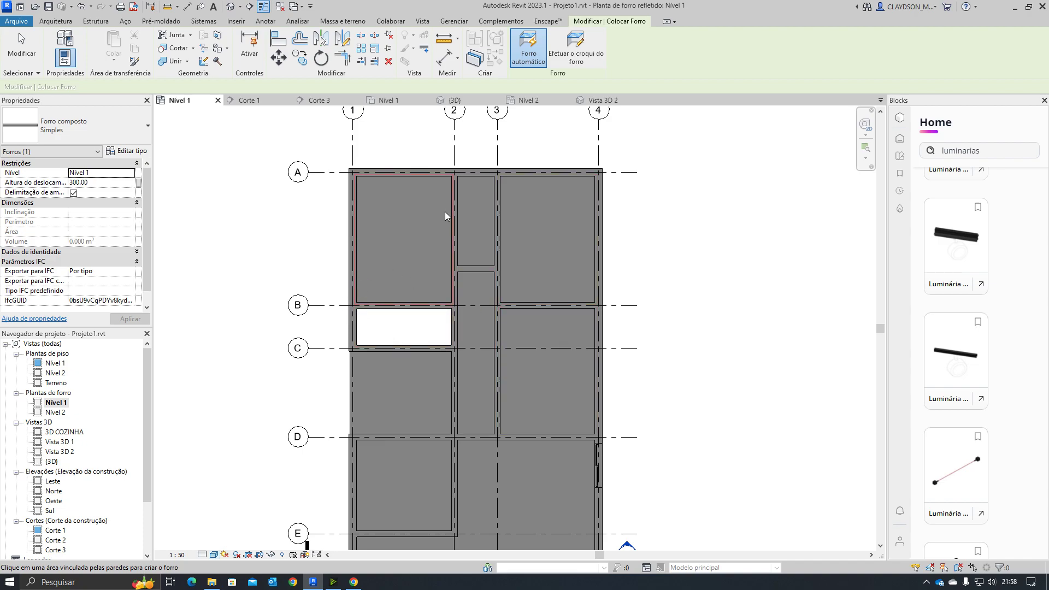
{"action": "left_click", "coordinate": [422, 246]}
{"action": "left_click", "coordinate": [479, 229]}
{"action": "left_click", "coordinate": [550, 245]}
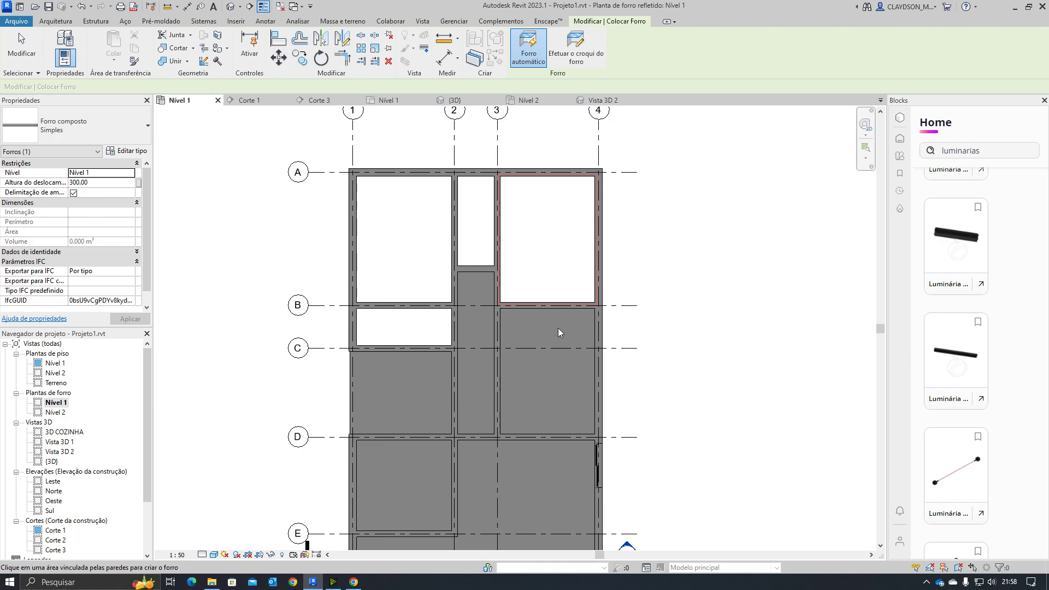
{"action": "left_click", "coordinate": [546, 381]}
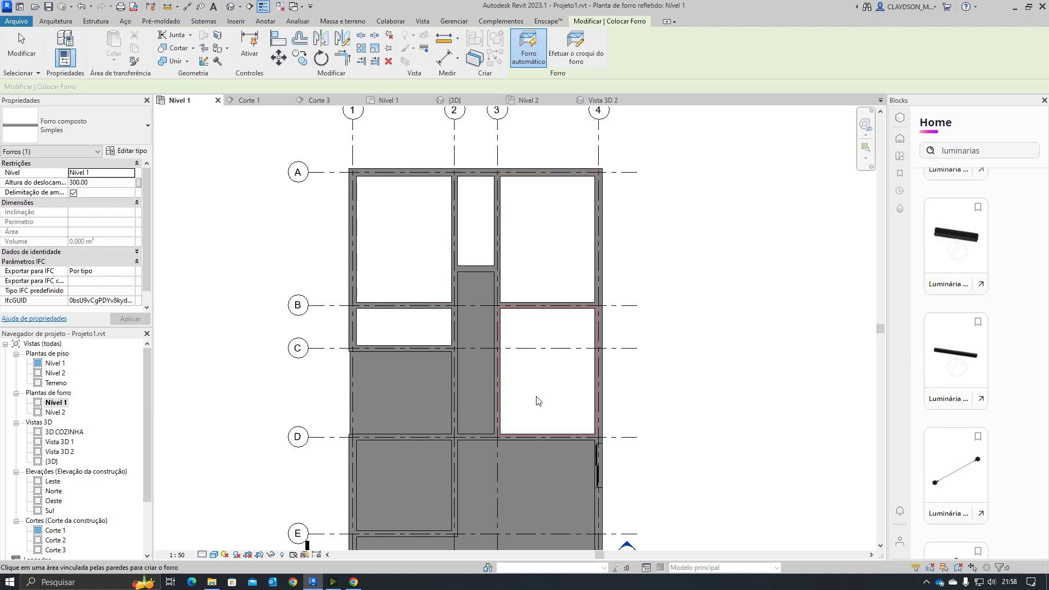
{"action": "key", "text": "Escape"}
{"action": "key", "text": "Escape"}
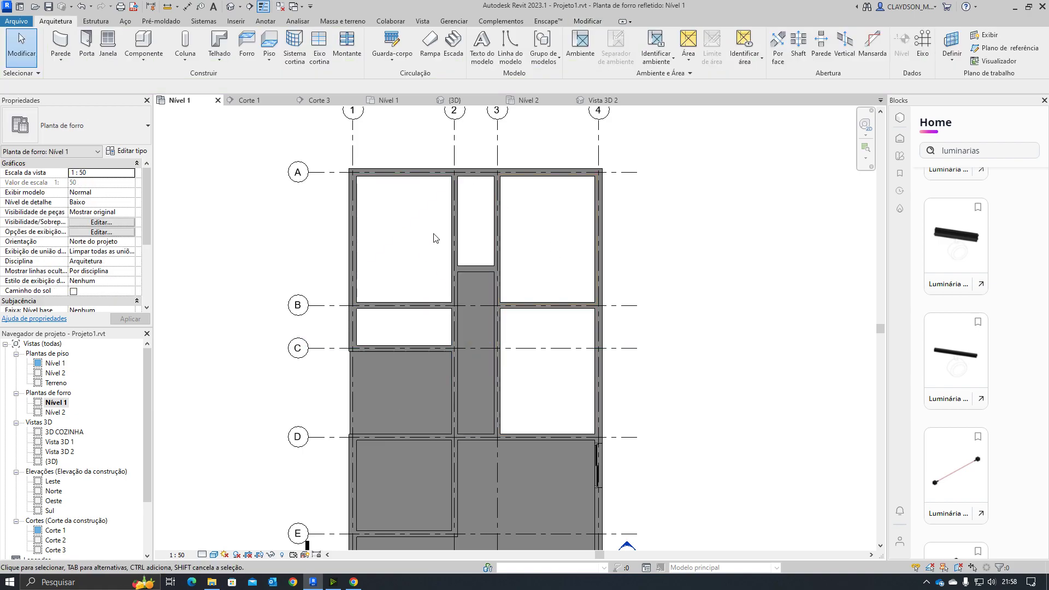
Select the ceiling at grids A–B/1–2 and open the Corte 1 section to examine the heights of the ceilings
{"action": "left_click", "coordinate": [418, 303]}
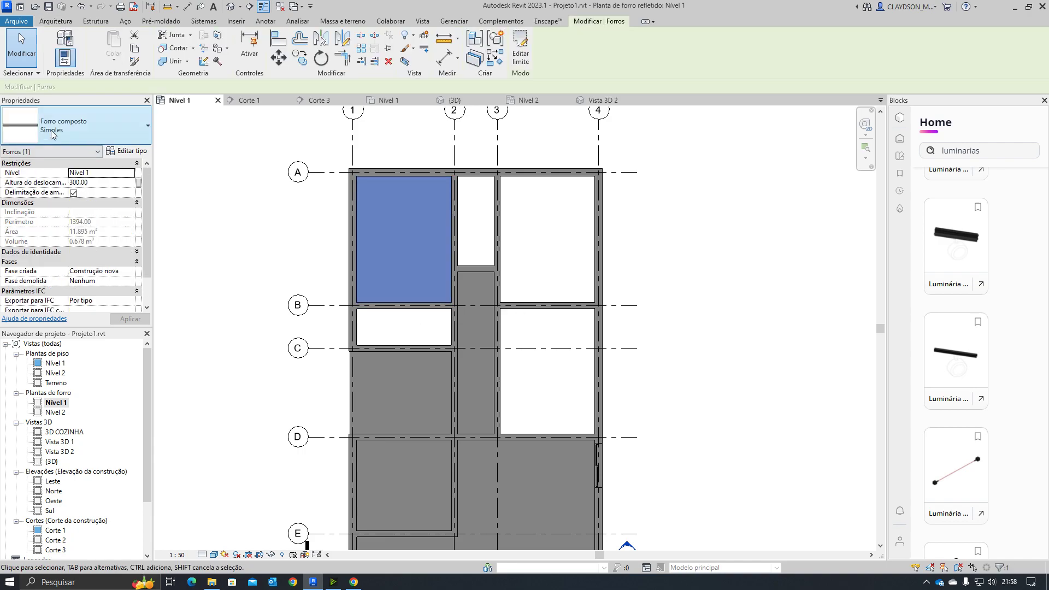
{"action": "left_click", "coordinate": [98, 183]}
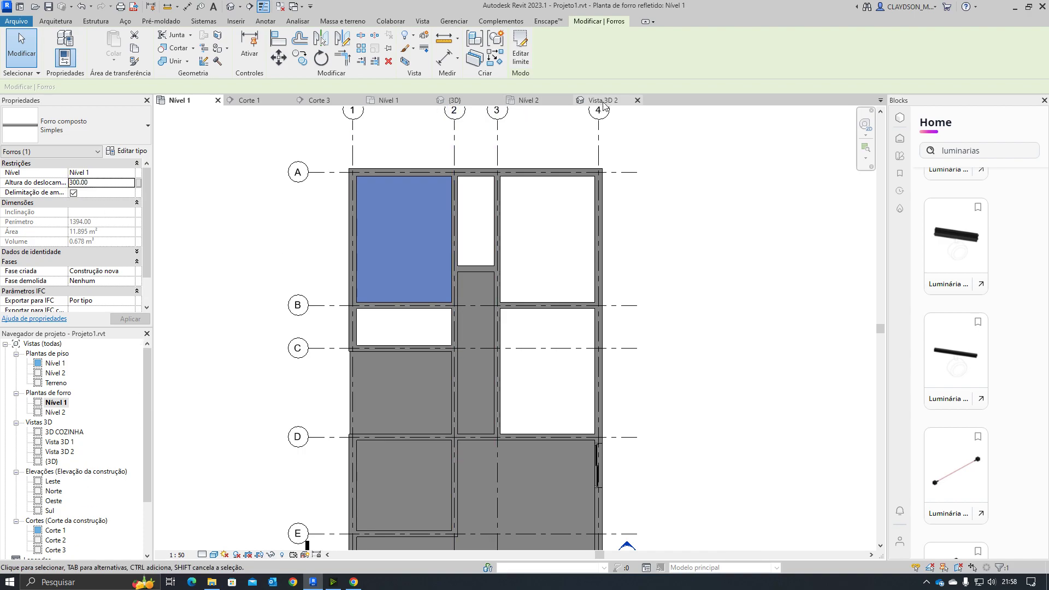
{"action": "double_click", "coordinate": [55, 530]}
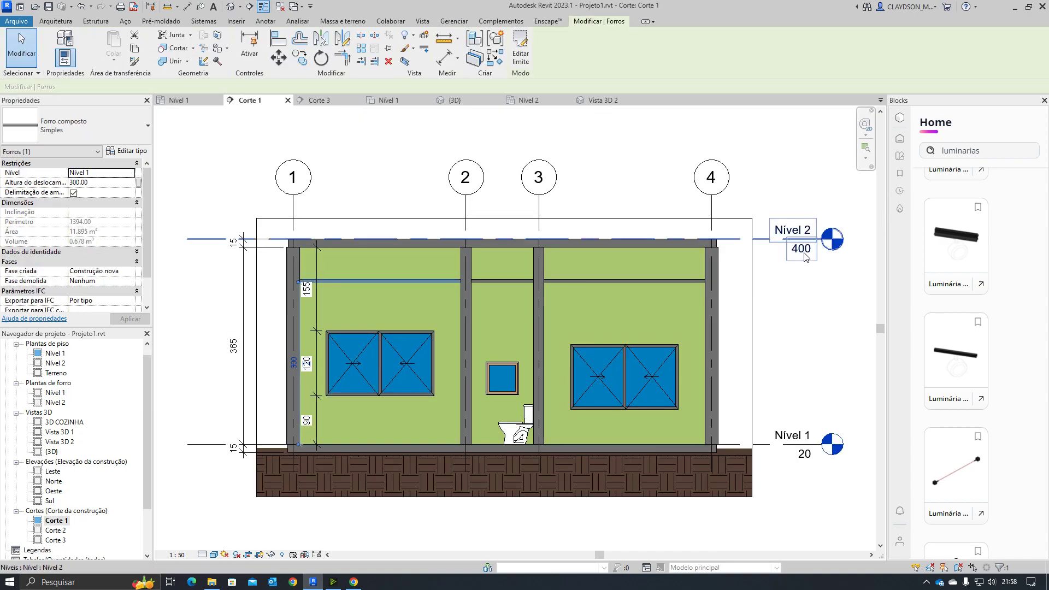
{"action": "left_click", "coordinate": [617, 280]}
{"action": "left_click", "coordinate": [444, 281]}
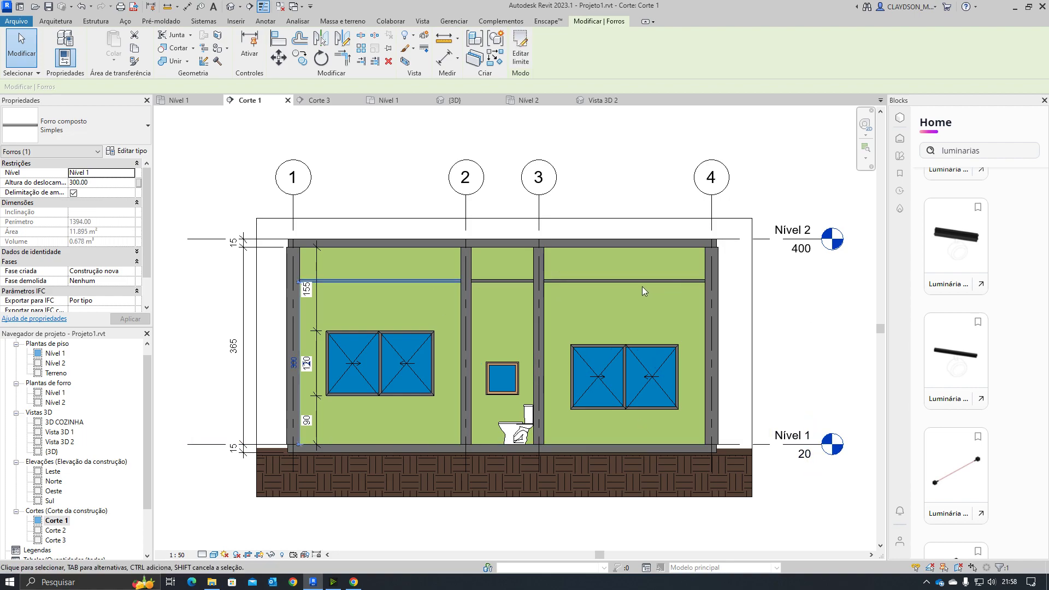
Set the height offset of the ceiling between grids 3 and 4 to 350 in the Corte 1 section
{"action": "left_click", "coordinate": [655, 280]}
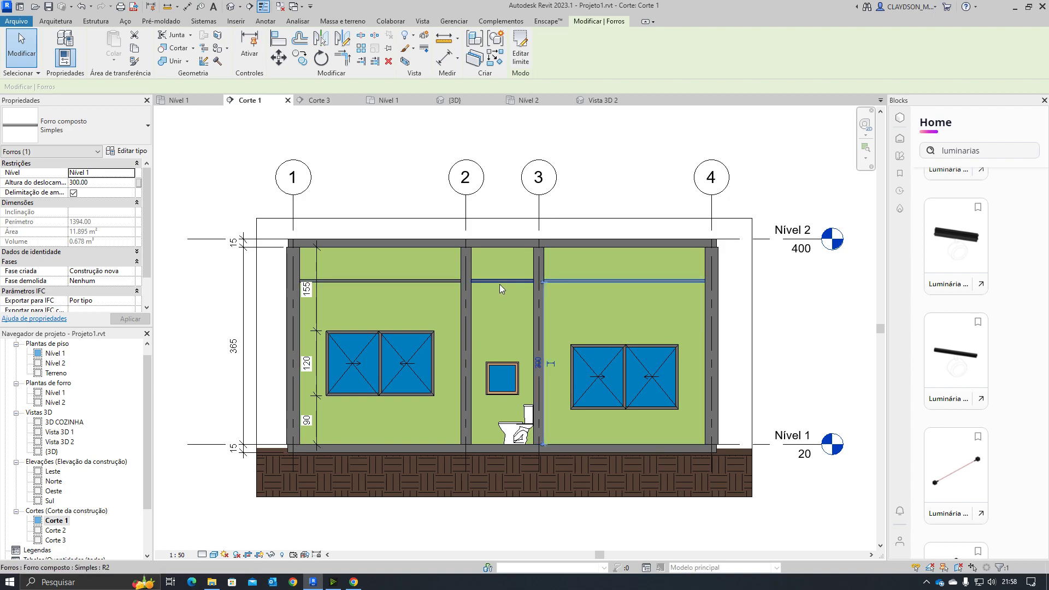
{"action": "left_click", "coordinate": [111, 183]}
{"action": "type", "text": "350"}
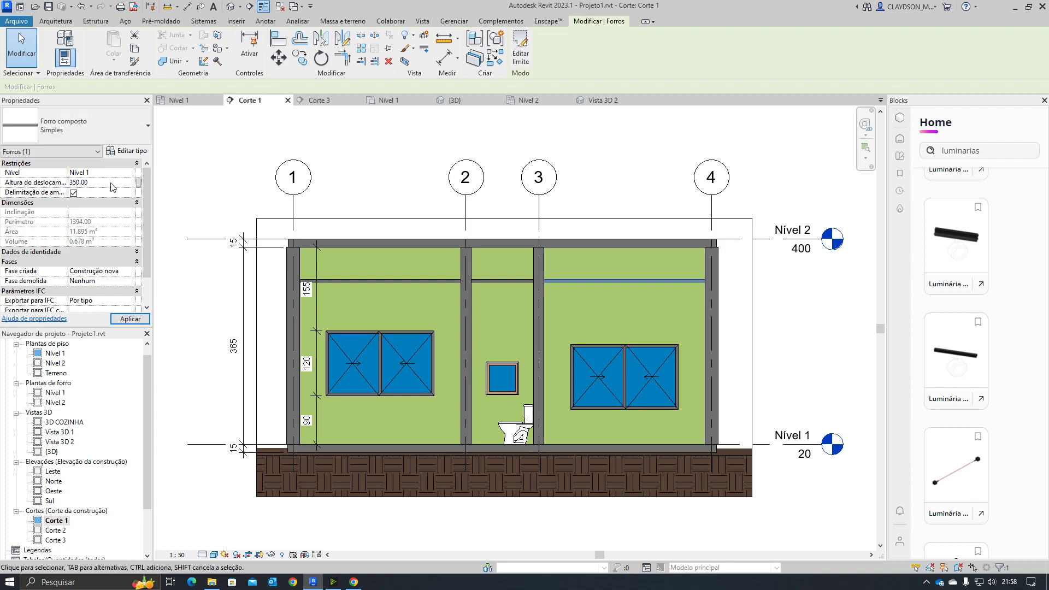
{"action": "key", "text": "Return"}
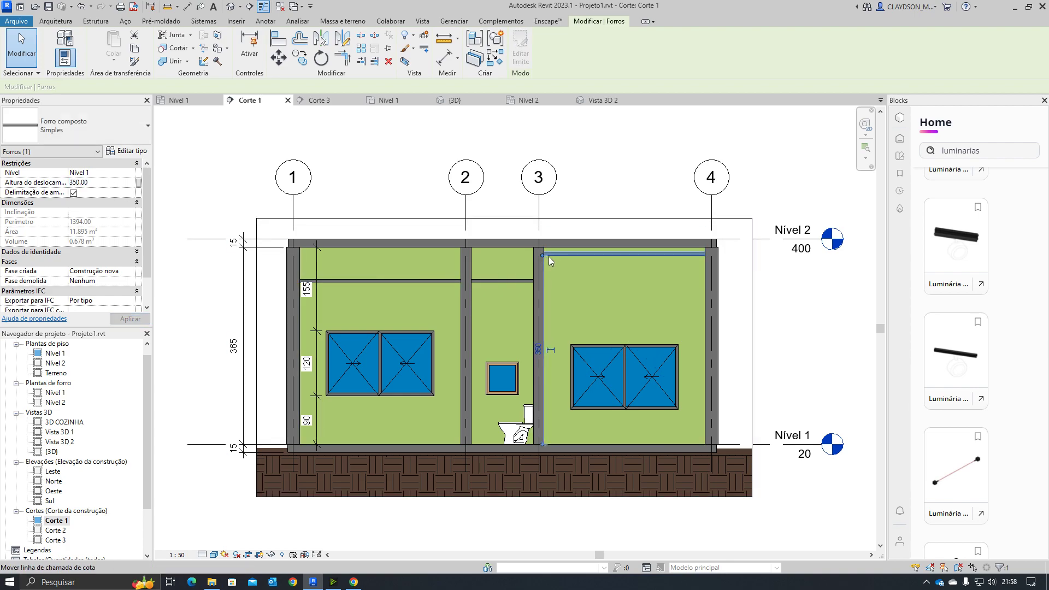
Set the height offset to 330 for the ceiling between grids 3 and 4 and the one between grids 1 and 2
{"action": "left_click", "coordinate": [81, 185]}
{"action": "type", "text": "330"}
{"action": "key", "text": "Return"}
{"action": "left_click", "coordinate": [416, 281]}
{"action": "left_click", "coordinate": [99, 184]}
{"action": "type", "text": "330"}
{"action": "key", "text": "Return"}
{"action": "key", "text": "Escape"}
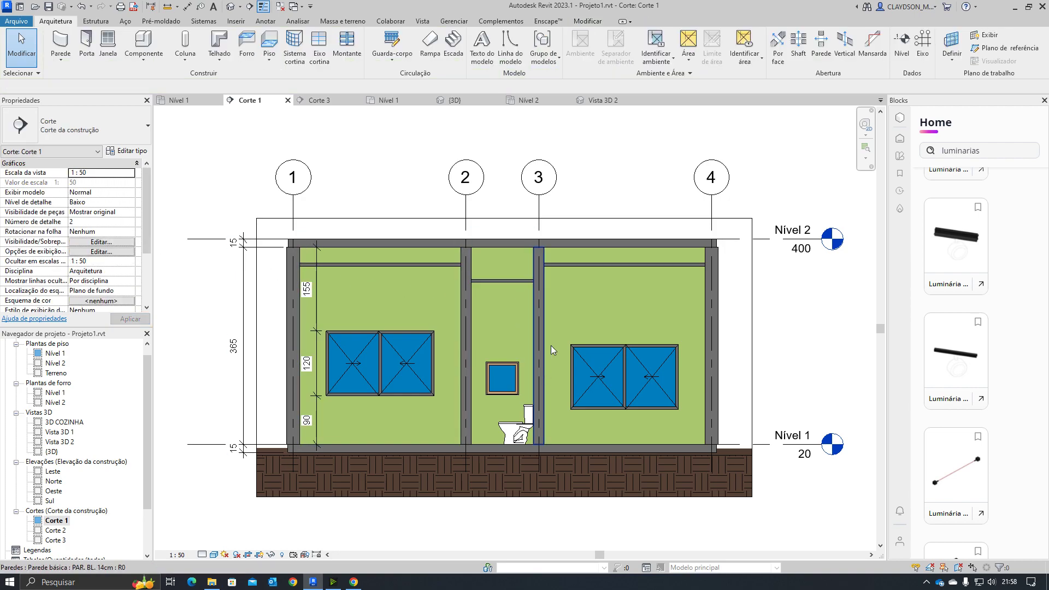
Change the ceiling between grids 3 and 4 to the 600 x 600 mm Eixo type
{"action": "left_click", "coordinate": [603, 264]}
{"action": "left_click", "coordinate": [100, 140]}
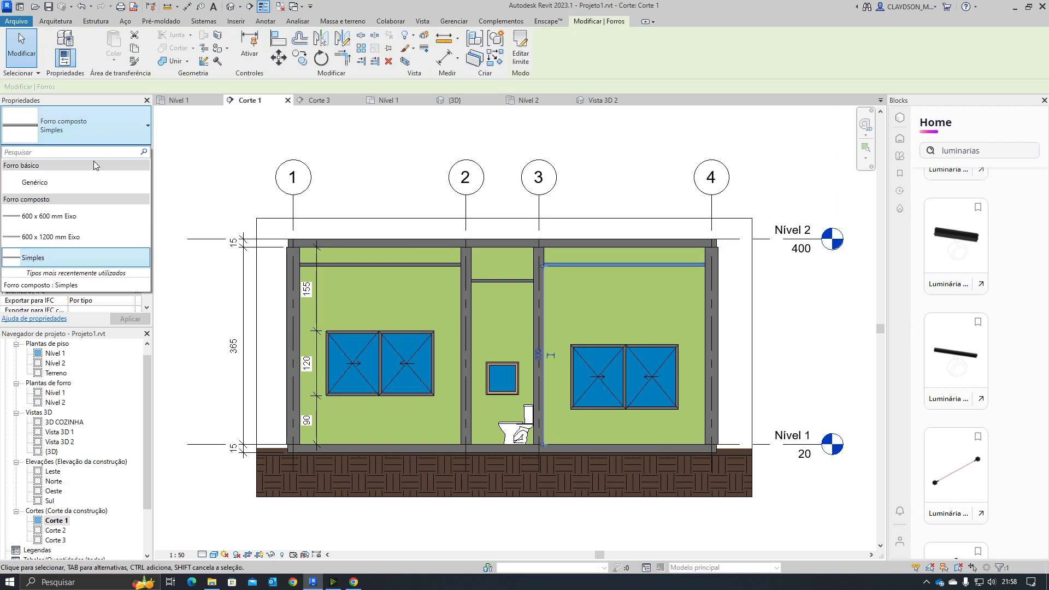
{"action": "left_click", "coordinate": [60, 217]}
{"action": "scroll", "coordinate": [589, 253], "scroll_direction": "up", "scroll_amount": 3}
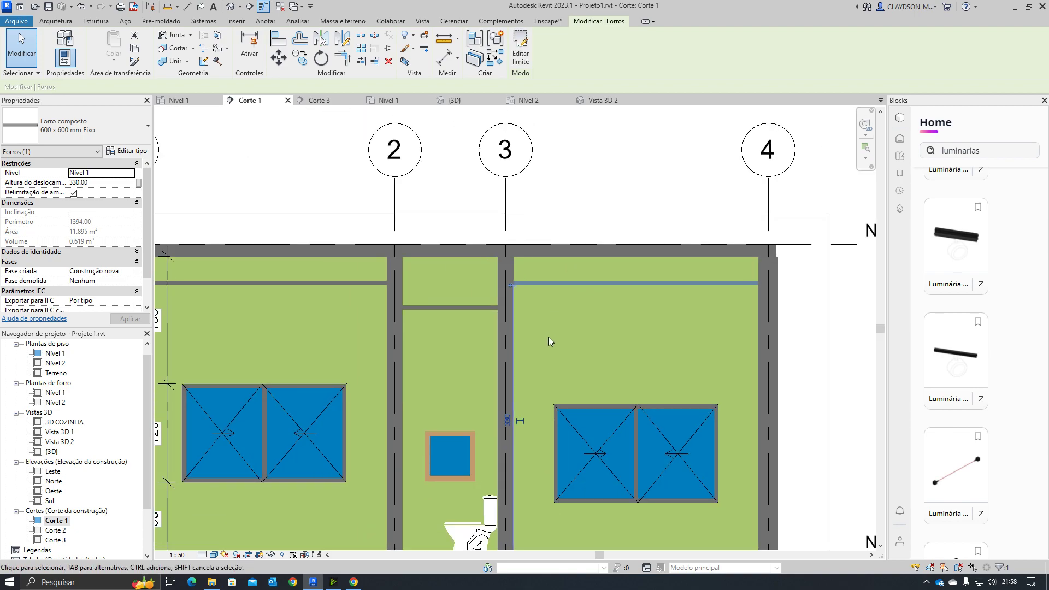
{"action": "key", "text": "Escape"}
{"action": "scroll", "coordinate": [542, 323], "scroll_direction": "down", "scroll_amount": 2}
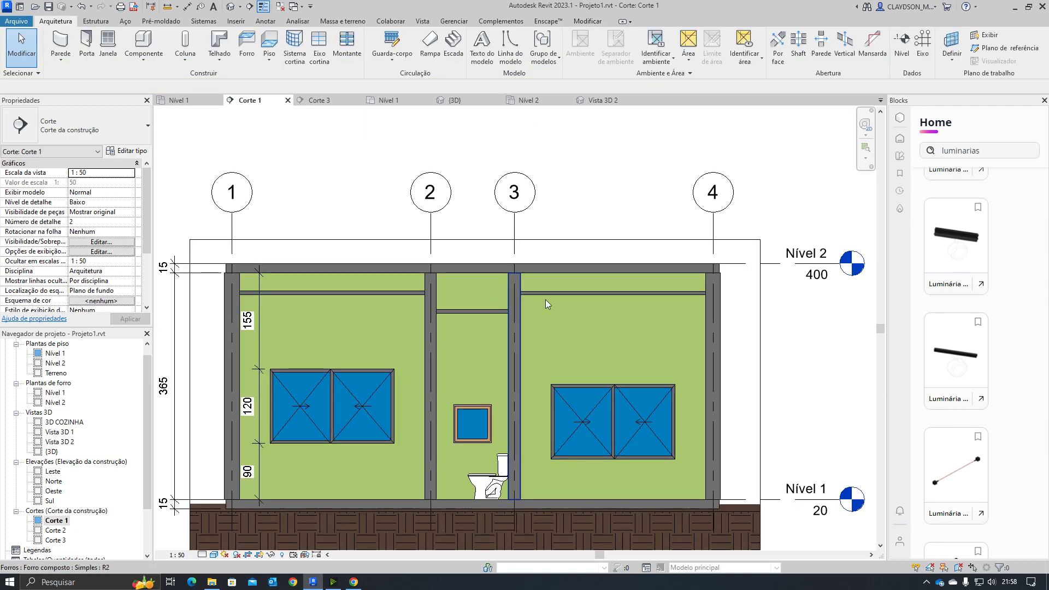
Change the ceiling between grids 1 and 2 to the 600 x 600 mm Eixo type
{"action": "left_click", "coordinate": [577, 292]}
{"action": "left_click", "coordinate": [358, 293]}
{"action": "left_click", "coordinate": [64, 131]}
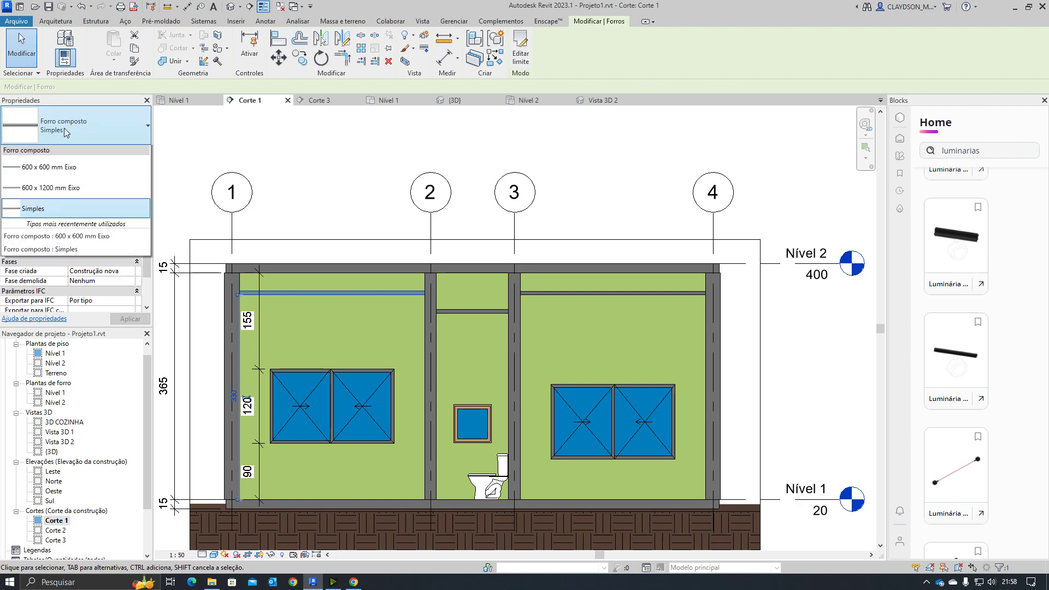
{"action": "left_click", "coordinate": [56, 225]}
{"action": "left_click", "coordinate": [340, 176]}
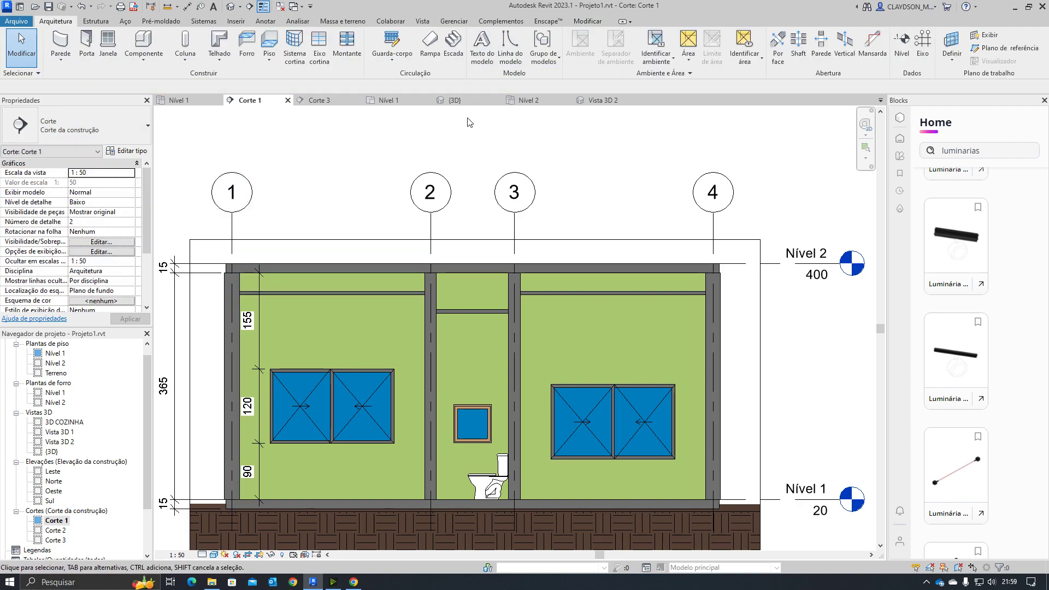
Open the {3D} view, select the whole house, and crop the view around it with a section box
{"action": "left_click", "coordinate": [469, 101]}
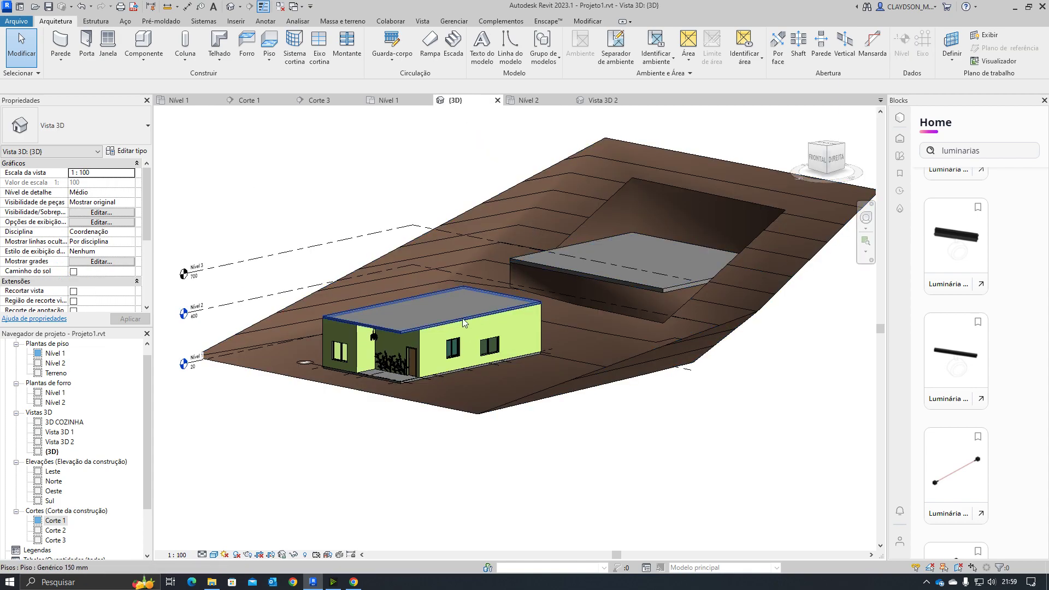
{"action": "scroll", "coordinate": [490, 330], "scroll_direction": "down", "scroll_amount": 2}
{"action": "scroll", "coordinate": [418, 375], "scroll_direction": "up", "scroll_amount": 5}
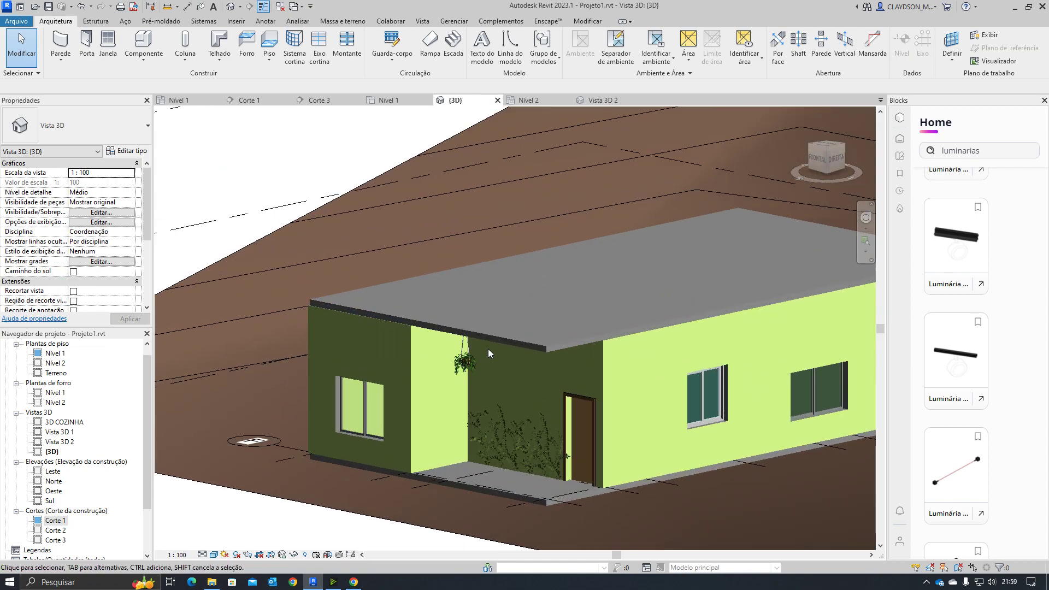
{"action": "scroll", "coordinate": [526, 372], "scroll_direction": "down", "scroll_amount": 3}
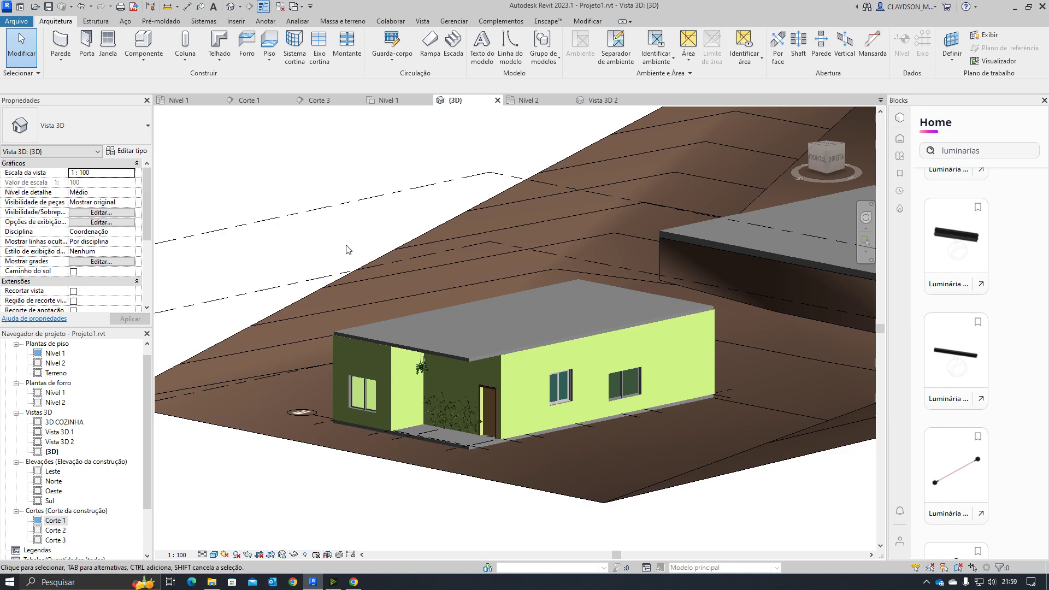
{"action": "scroll", "coordinate": [375, 297], "scroll_direction": "up", "scroll_amount": 1}
{"action": "left_click_drag", "start_coordinate": [275, 112], "coordinate": [776, 513]}
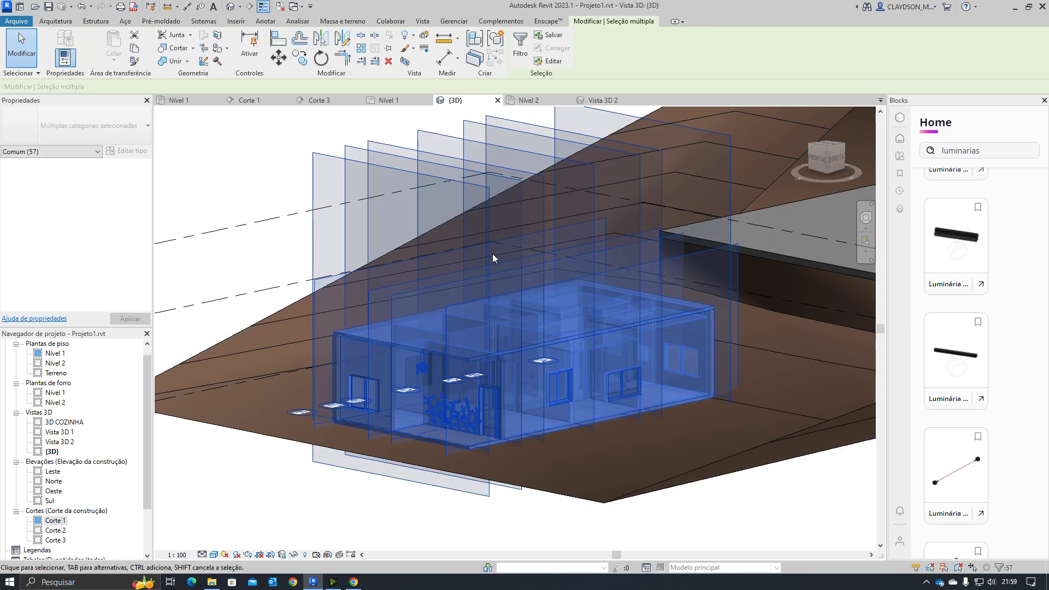
{"action": "left_click", "coordinate": [404, 61]}
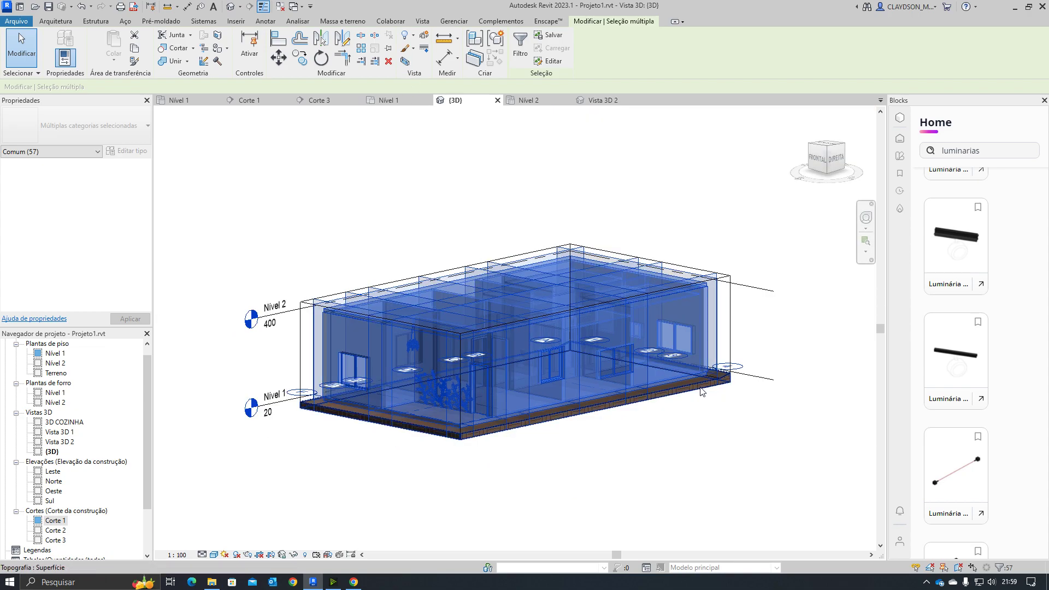
Lower the top of the section box below the roof slab to expose the rooms and their ceilings from above
{"action": "left_click", "coordinate": [714, 405]}
{"action": "left_click", "coordinate": [735, 345]}
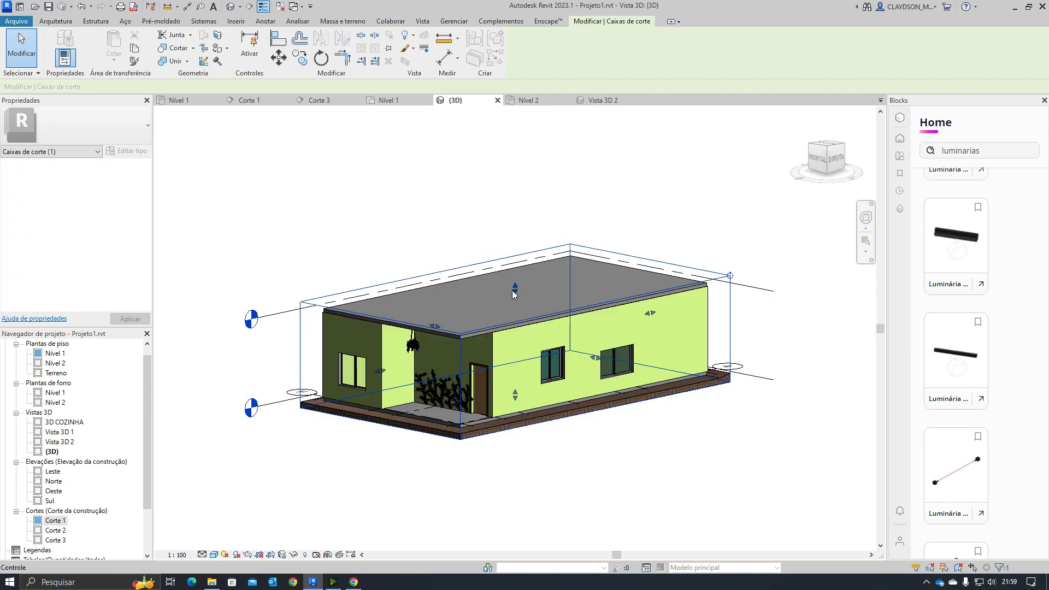
{"action": "scroll", "coordinate": [559, 304], "scroll_direction": "up", "scroll_amount": 3}
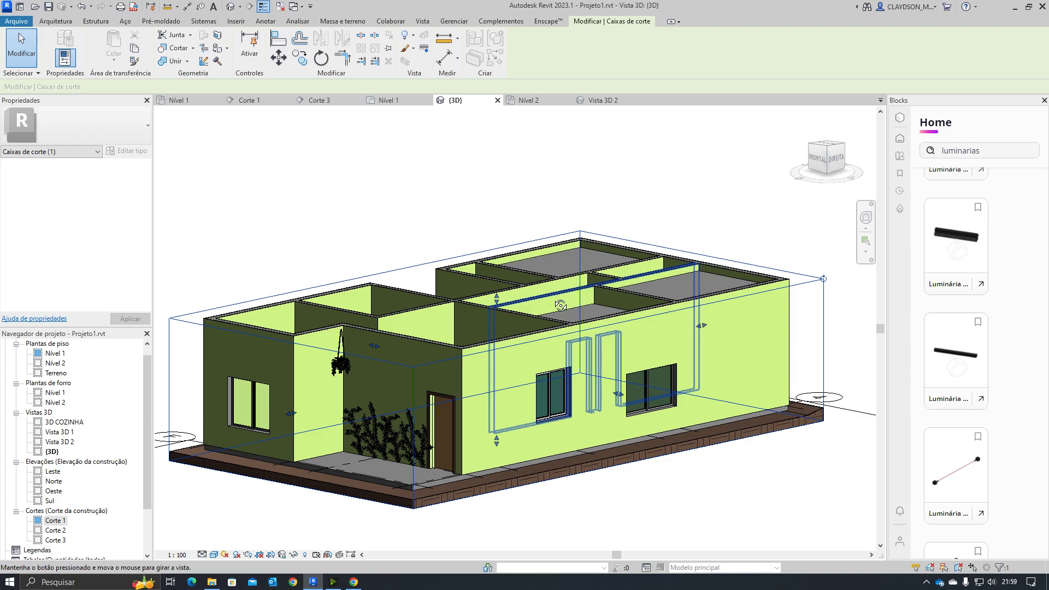
{"action": "middle_click_drag", "start_coordinate": [559, 304], "coordinate": [532, 372], "text": "shift"}
{"action": "scroll", "coordinate": [812, 302], "scroll_direction": "up", "scroll_amount": 2}
{"action": "left_click", "coordinate": [804, 227]}
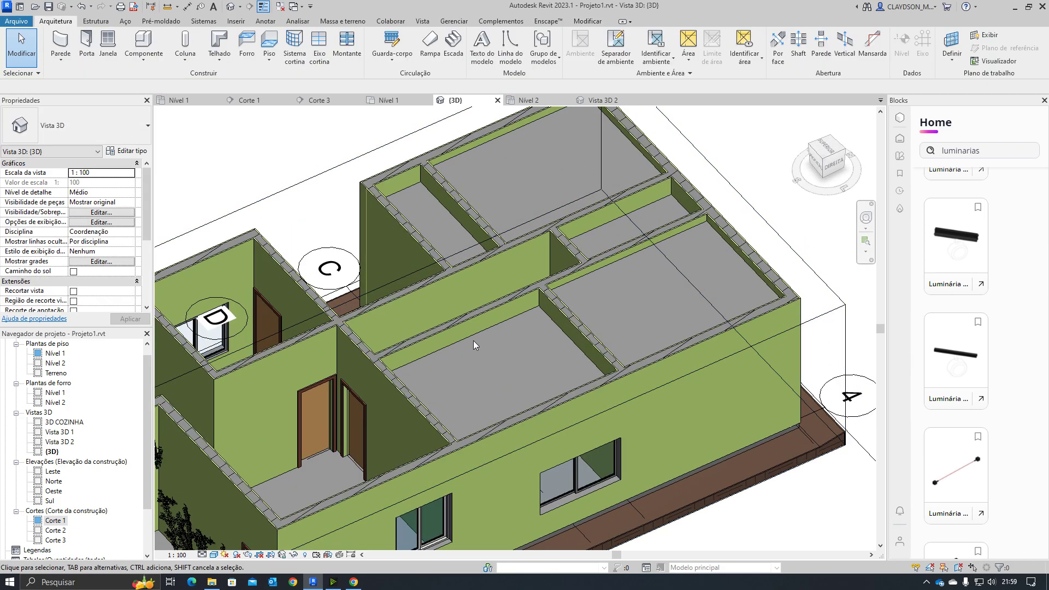
Set the height offset of the ceiling in the room at grids B–D/3–4 to 330
{"action": "left_click", "coordinate": [521, 314]}
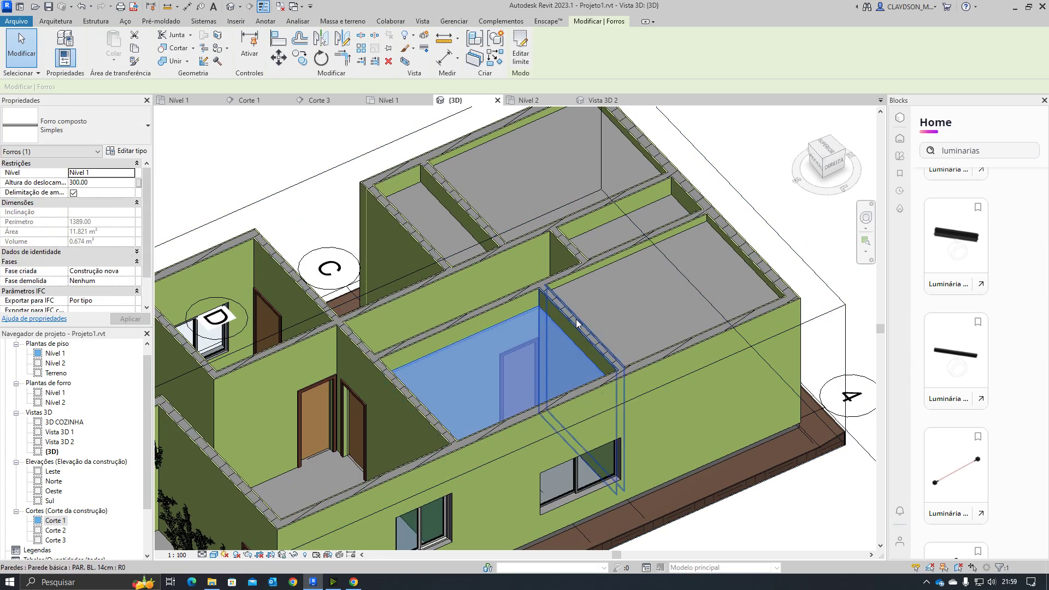
{"action": "middle_click_drag", "start_coordinate": [575, 319], "coordinate": [601, 328], "text": "shift"}
{"action": "left_click", "coordinate": [105, 182]}
{"action": "type", "text": "32"}
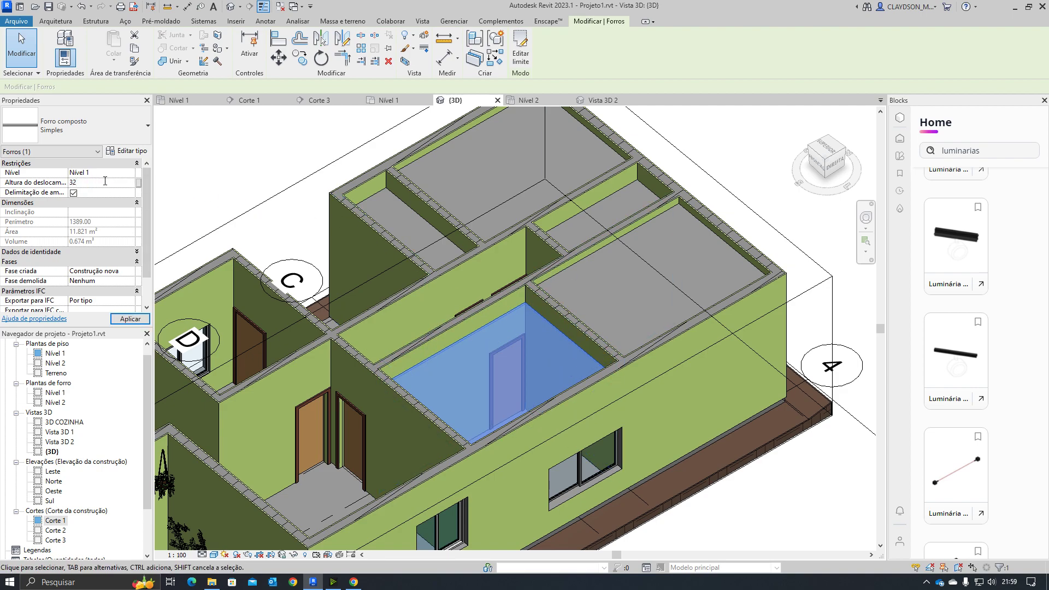
{"action": "type", "text": "0"}
{"action": "key", "text": "Return"}
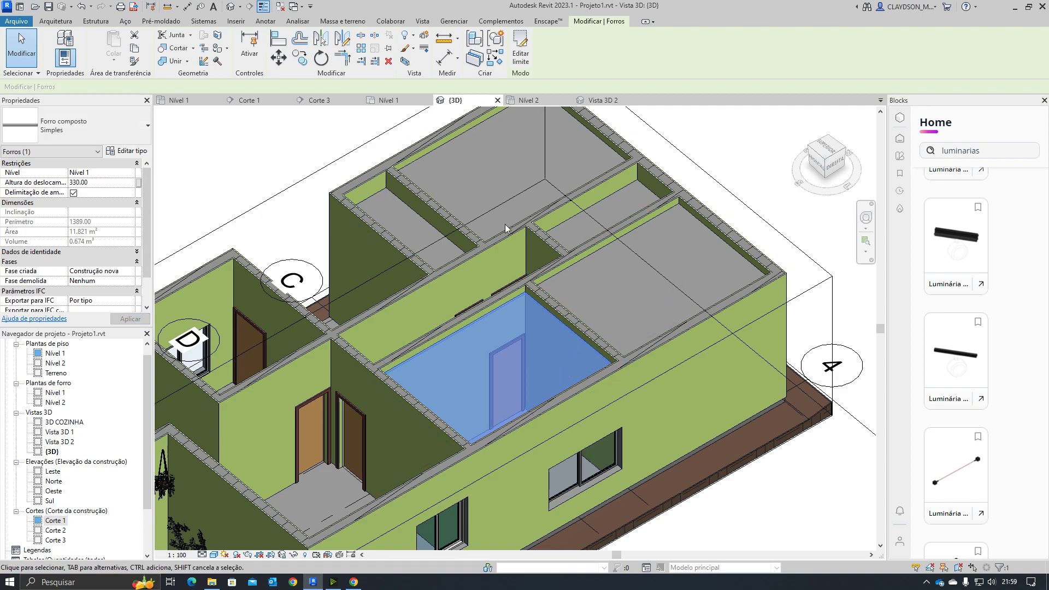
{"action": "key", "text": "Escape"}
{"action": "middle_click_drag", "start_coordinate": [579, 303], "coordinate": [561, 389], "text": "shift"}
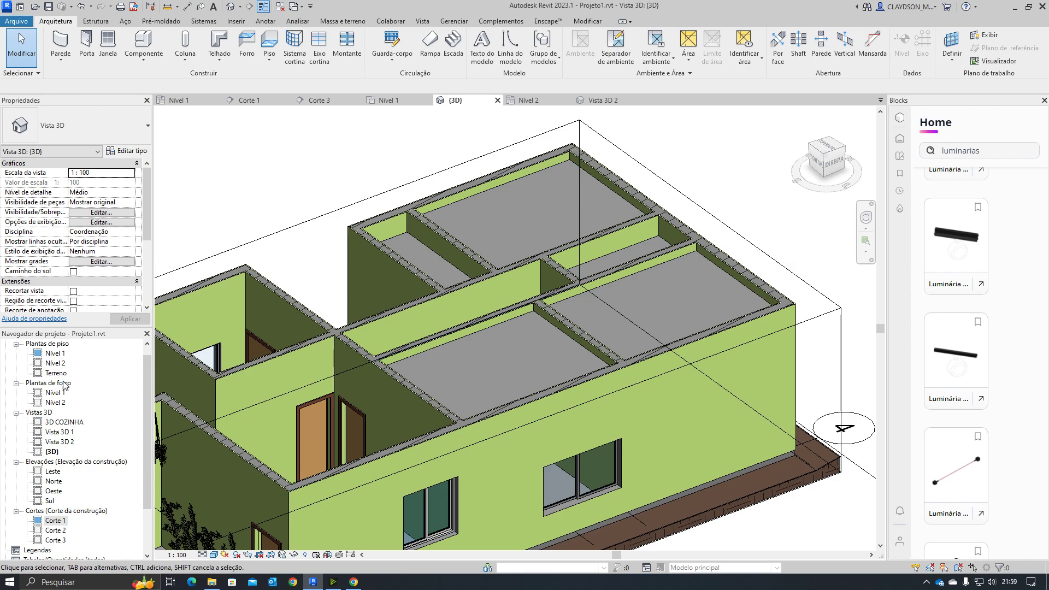
Return to the Nível 1 ceiling plan and examine the tile grids of the ceilings between grids A and B
{"action": "double_click", "coordinate": [60, 403]}
{"action": "double_click", "coordinate": [55, 393]}
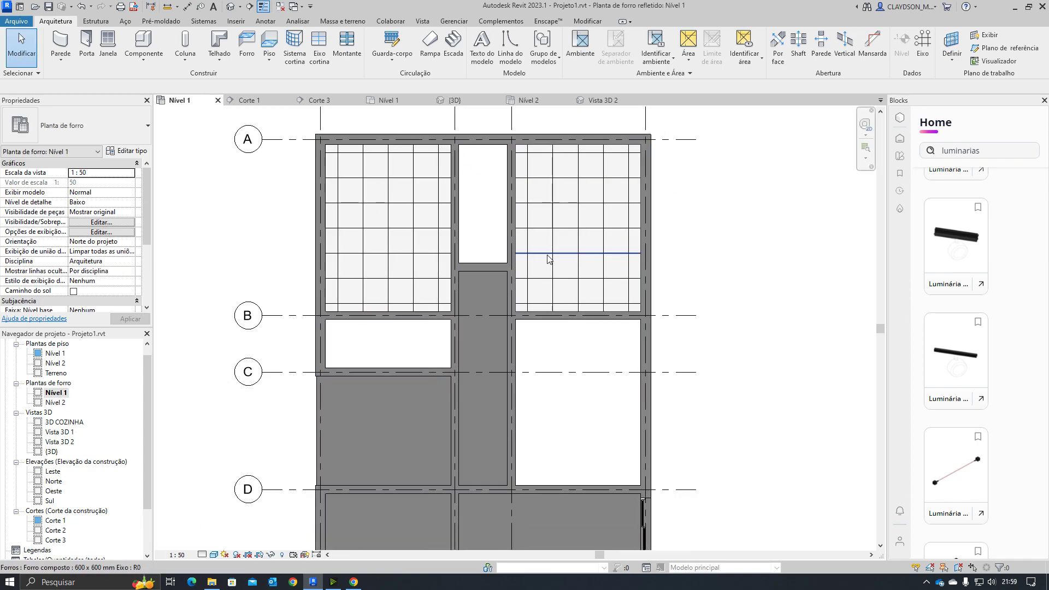
{"action": "left_click", "coordinate": [609, 243]}
{"action": "scroll", "coordinate": [610, 226], "scroll_direction": "up", "scroll_amount": 2}
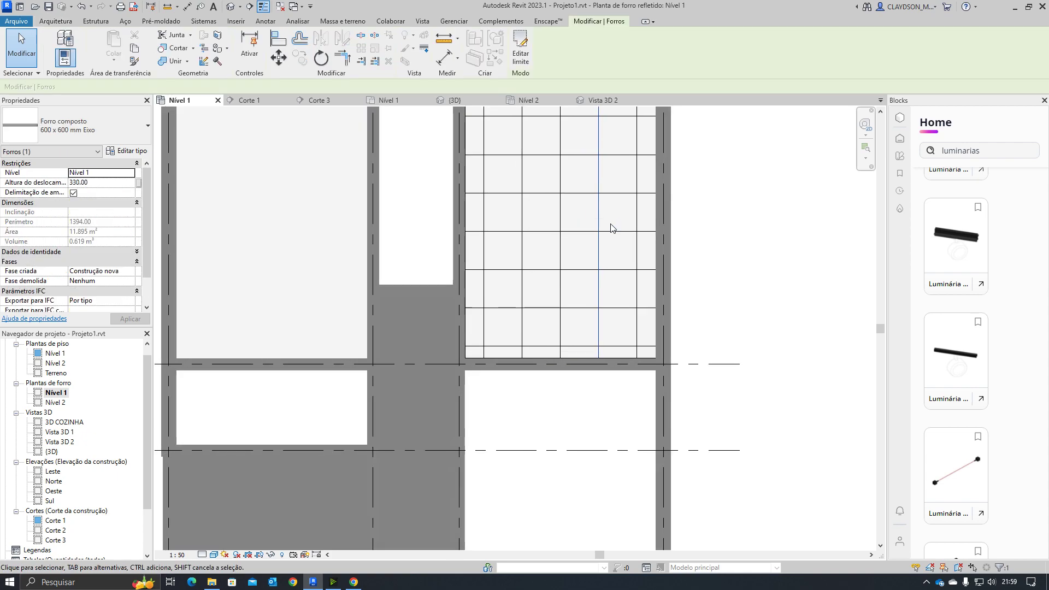
{"action": "left_click", "coordinate": [619, 224]}
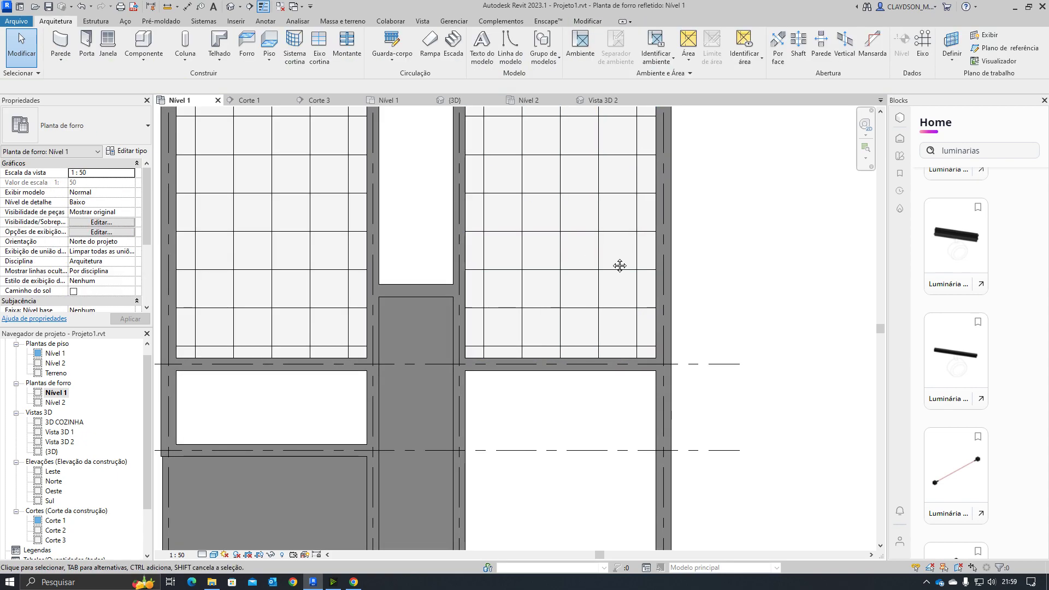
{"action": "middle_click_drag", "start_coordinate": [615, 262], "coordinate": [645, 286]}
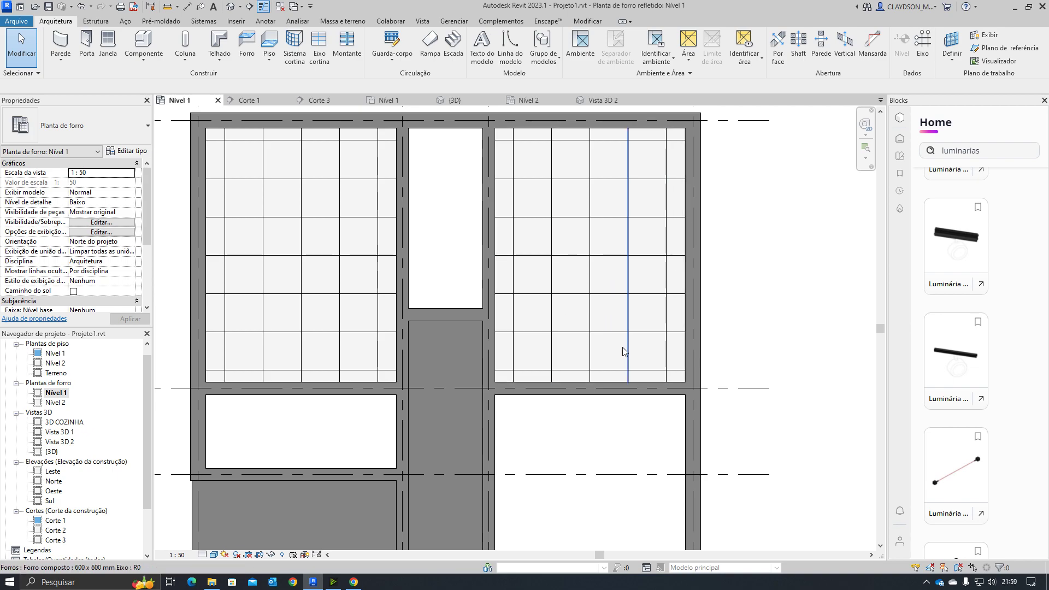
Change the ceiling in the room at grids A–B/3–4 to the Forro composto type Simples
{"action": "key", "text": "Tab"}
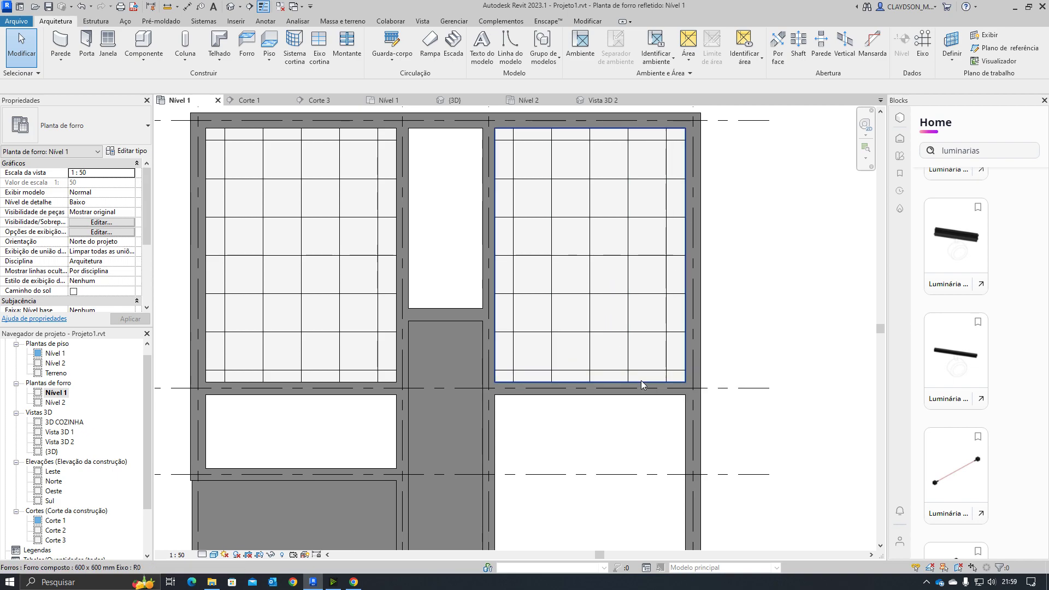
{"action": "left_click", "coordinate": [641, 380]}
{"action": "left_click", "coordinate": [82, 127]}
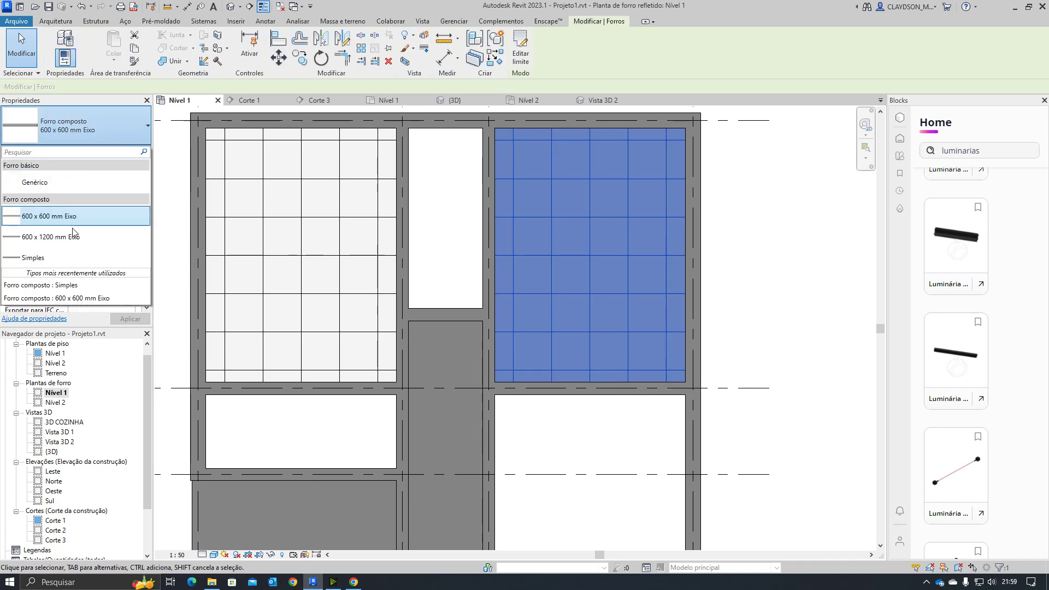
{"action": "left_click", "coordinate": [51, 251]}
{"action": "key", "text": "Escape"}
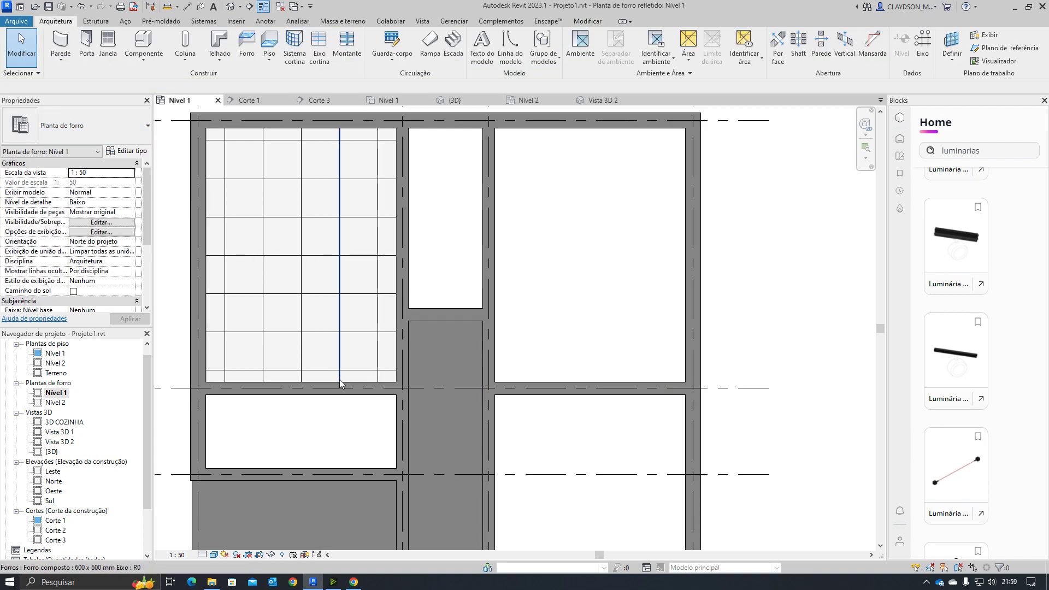
Change the ceiling in the room at grids A–B/1–2 to the Forro composto type Simples
{"action": "key", "text": "Tab"}
{"action": "left_click", "coordinate": [351, 381]}
{"action": "left_click", "coordinate": [94, 120]}
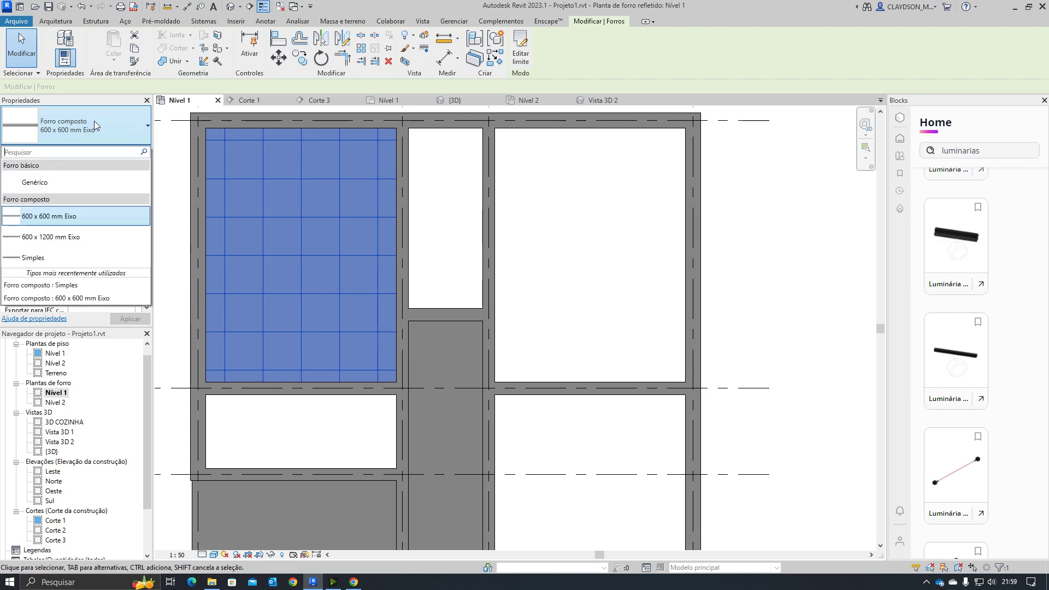
{"action": "left_click", "coordinate": [53, 259]}
{"action": "key", "text": "Escape"}
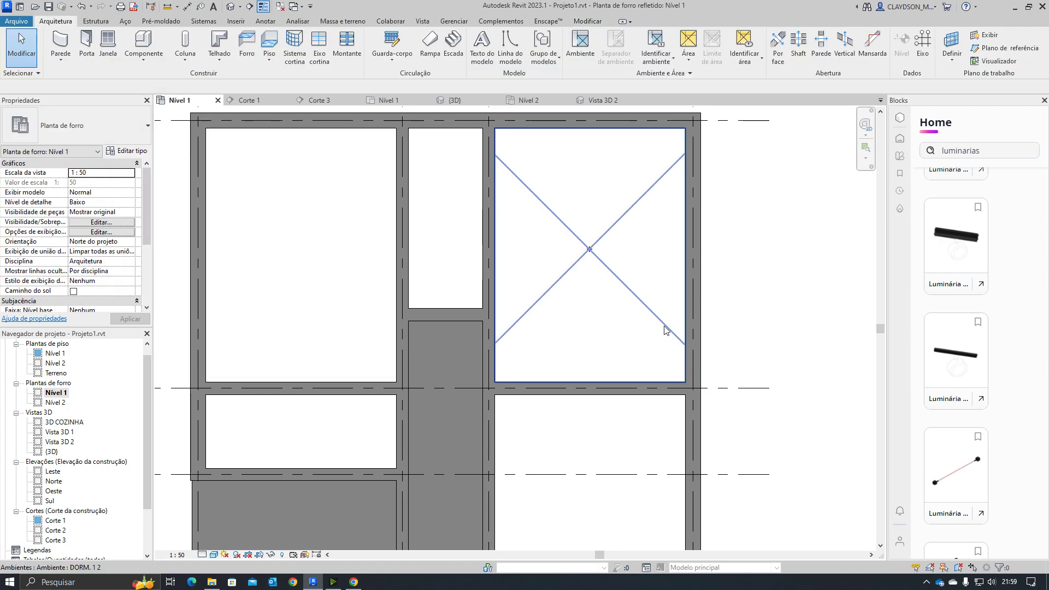
{"action": "scroll", "coordinate": [620, 440], "scroll_direction": "down", "scroll_amount": 3}
{"action": "scroll", "coordinate": [628, 398], "scroll_direction": "down", "scroll_amount": 1}
{"action": "middle_click_drag", "start_coordinate": [620, 398], "coordinate": [604, 397]}
{"action": "middle_click_drag", "start_coordinate": [585, 298], "coordinate": [583, 328]}
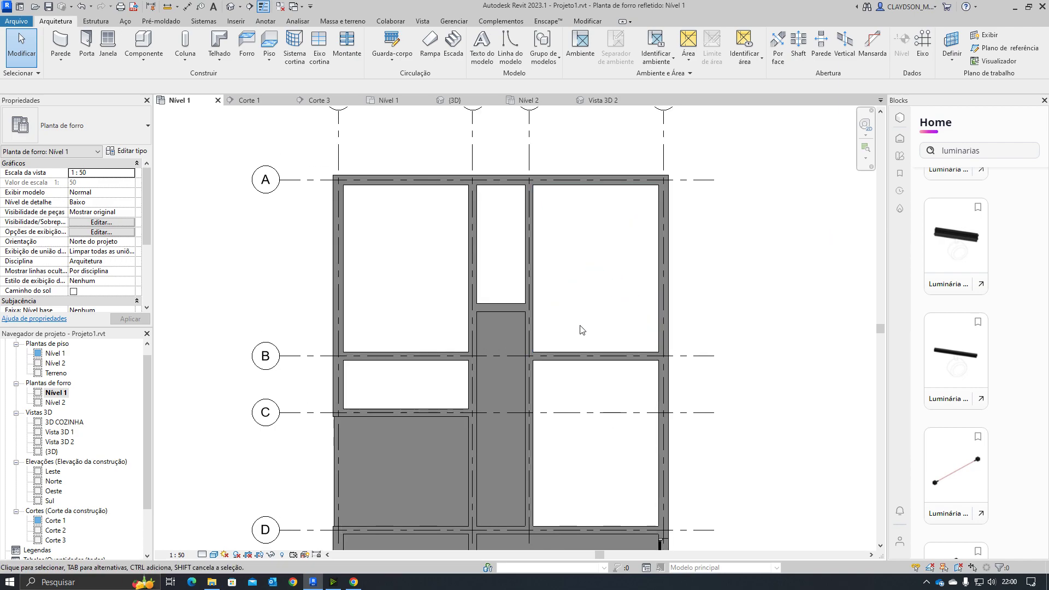
{"action": "scroll", "coordinate": [602, 321], "scroll_direction": "up", "scroll_amount": 1}
{"action": "middle_click_drag", "start_coordinate": [605, 237], "coordinate": [603, 249]}
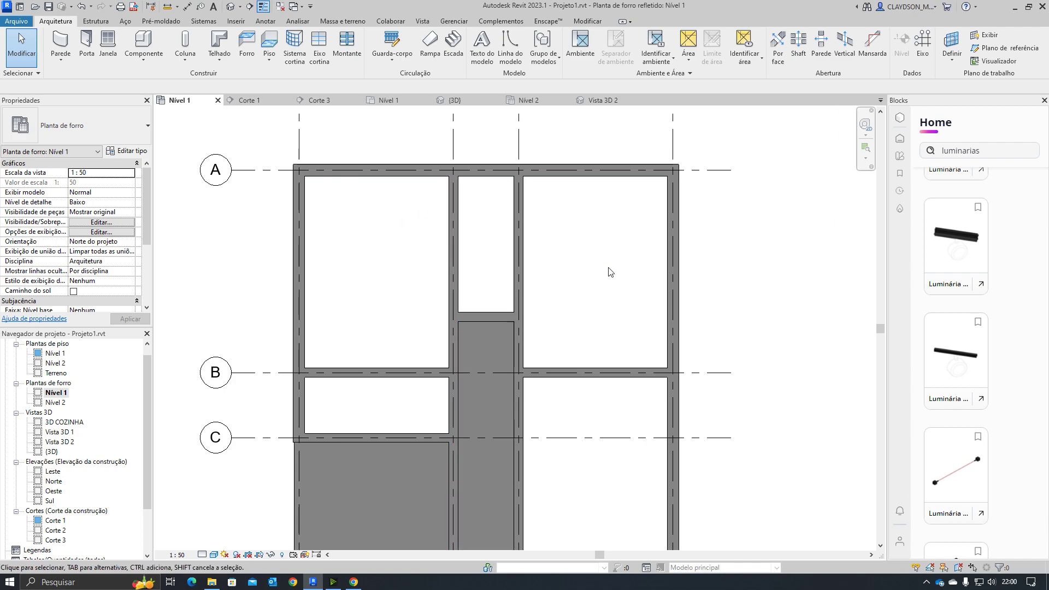
{"action": "left_click", "coordinate": [430, 24]}
{"action": "left_click", "coordinate": [454, 21]}
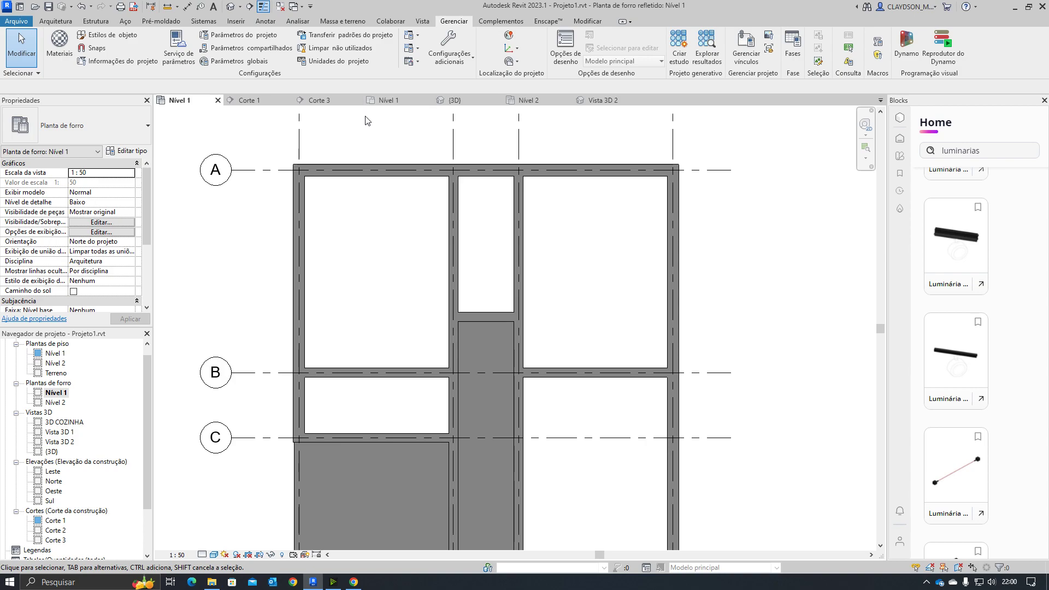
{"action": "left_click", "coordinate": [448, 55]}
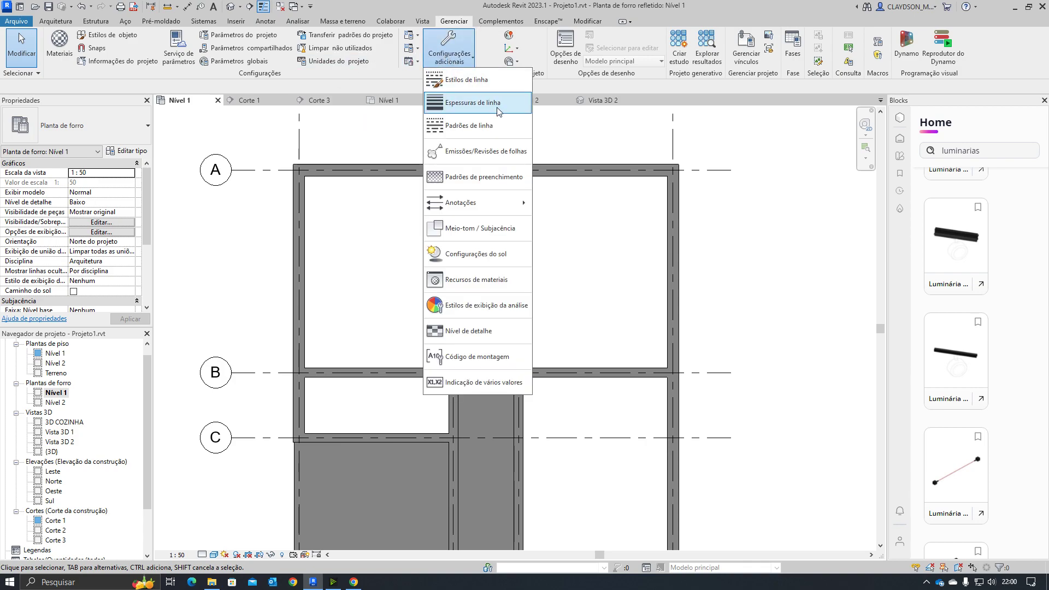
{"action": "left_click", "coordinate": [468, 131]}
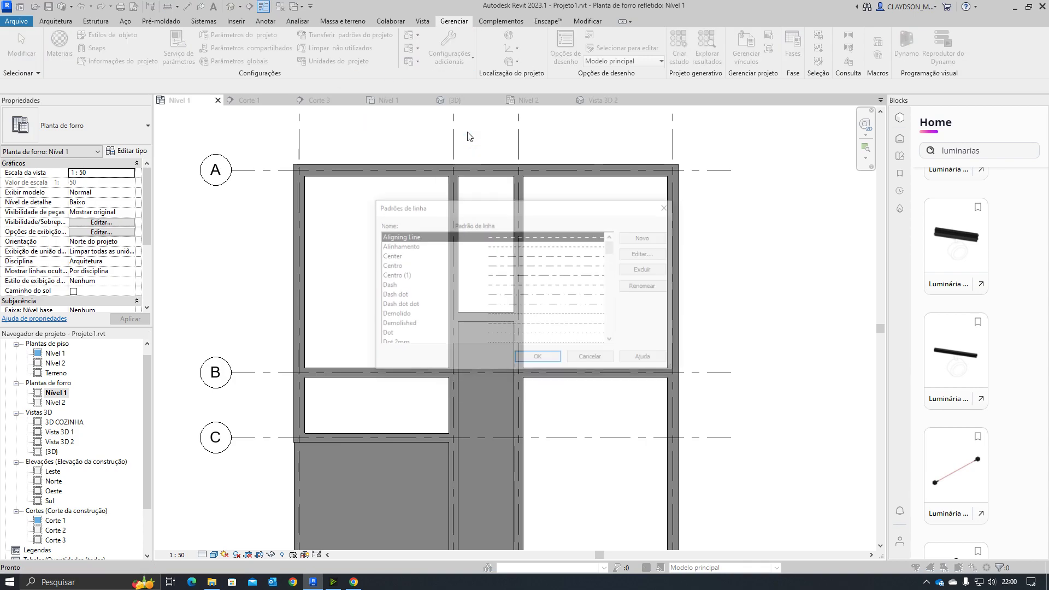
{"action": "left_click_drag", "start_coordinate": [612, 247], "coordinate": [621, 225]}
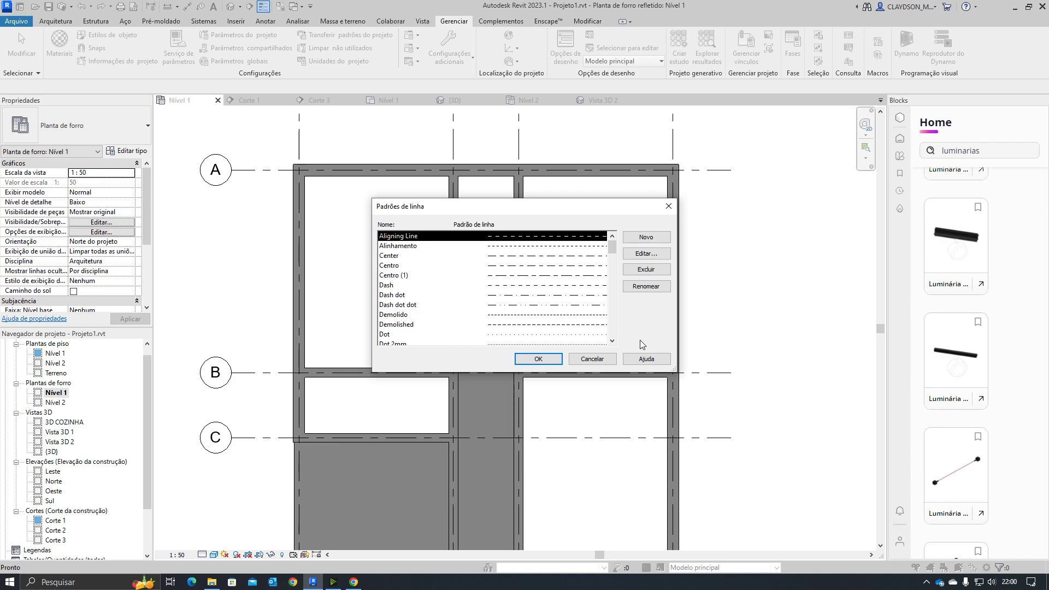
{"action": "left_click", "coordinate": [601, 360]}
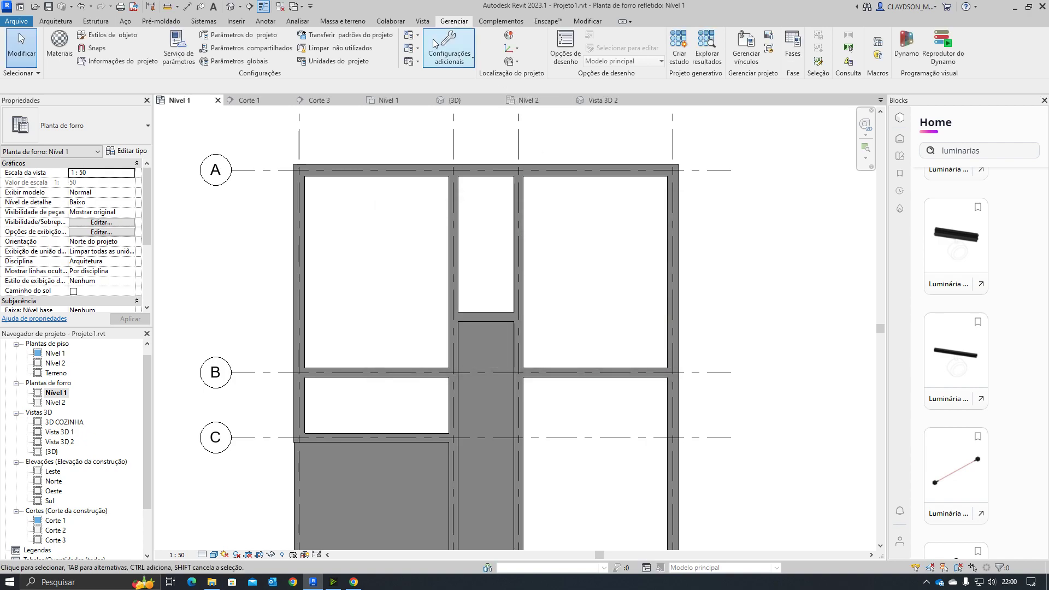
Start a new line pattern in the project's line patterns and name it Linha de Centro
{"action": "left_click", "coordinate": [449, 57]}
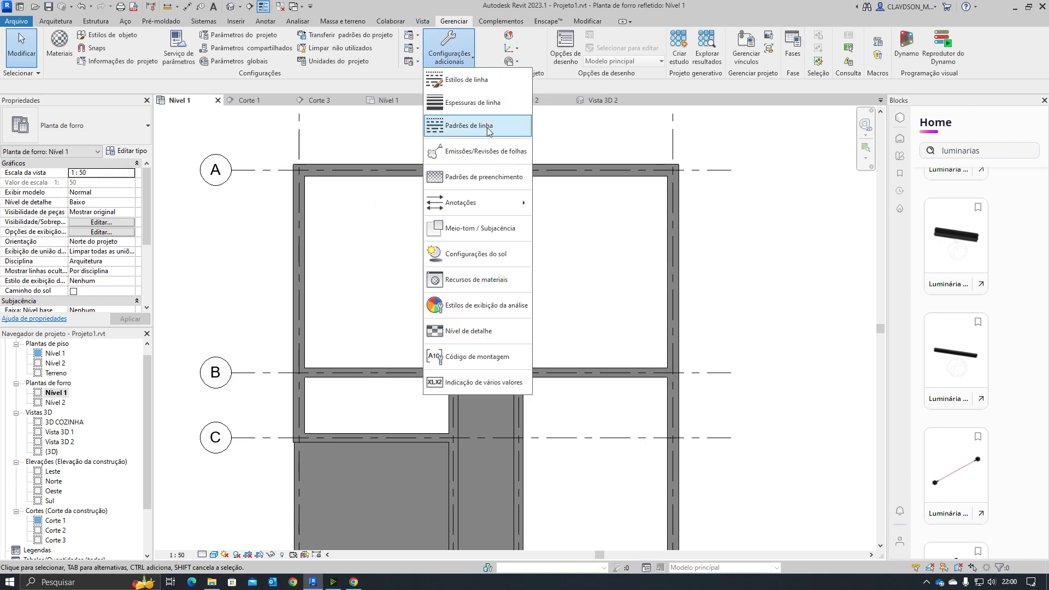
{"action": "left_click", "coordinate": [475, 126]}
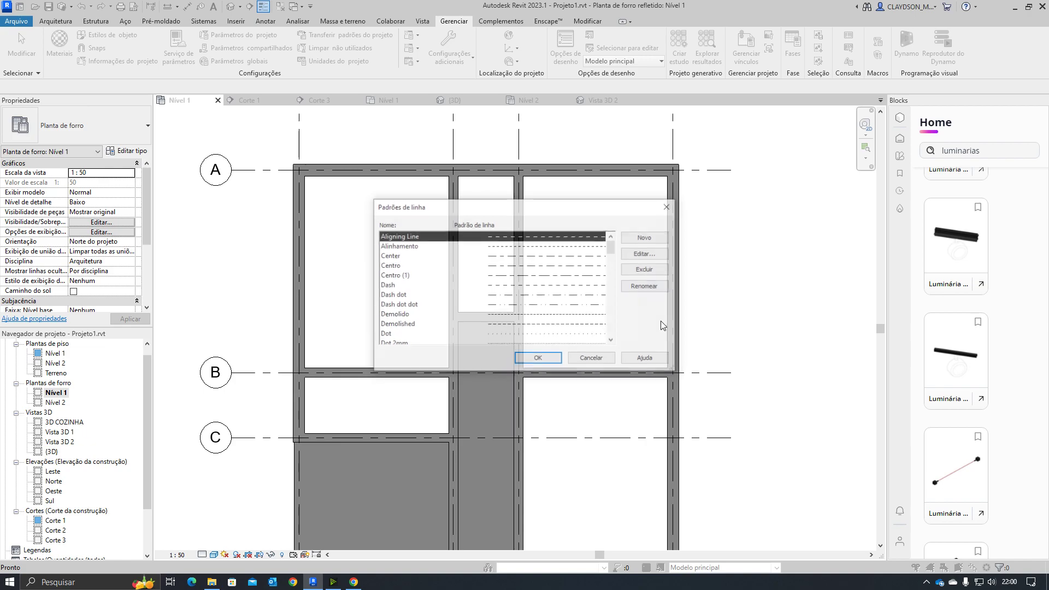
{"action": "left_click", "coordinate": [650, 238]}
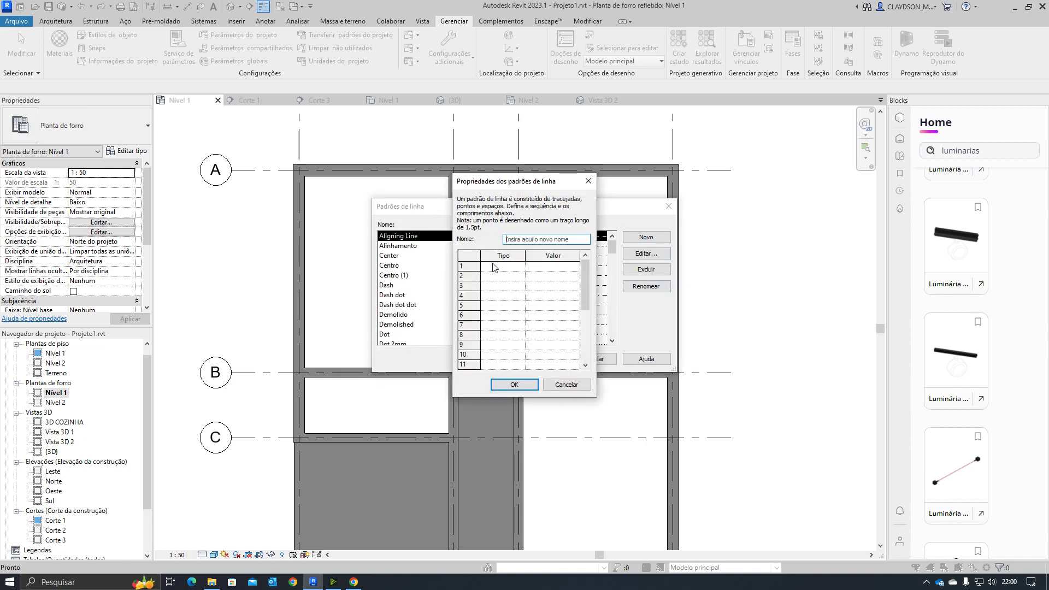
{"action": "type", "text": "Centro"}
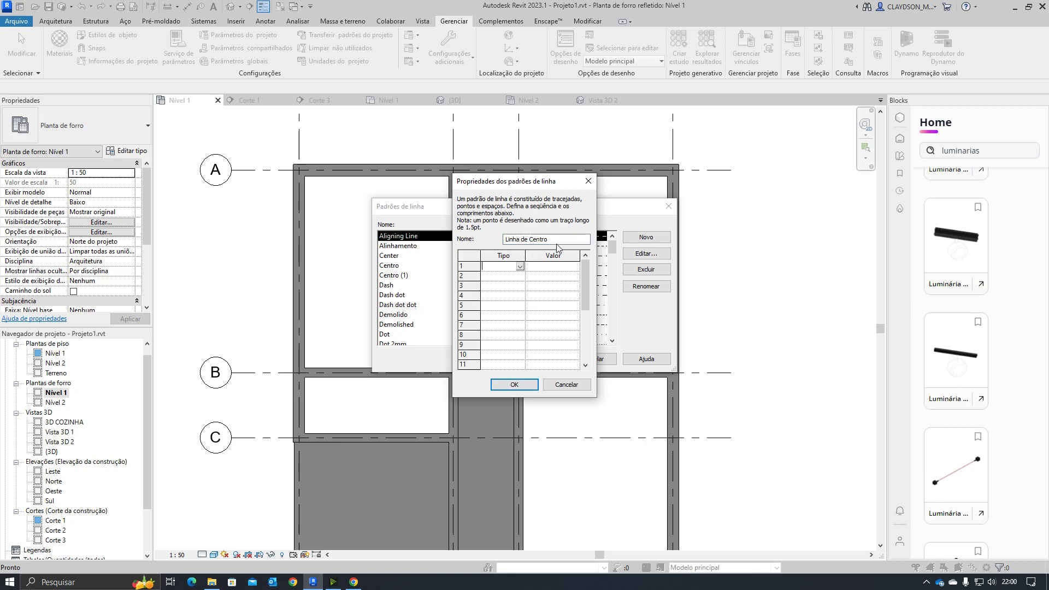
Define the first two segments of the Linha de Centro pattern as Tracejada 1 mm and Espaço 1 mm
{"action": "left_click", "coordinate": [519, 266]}
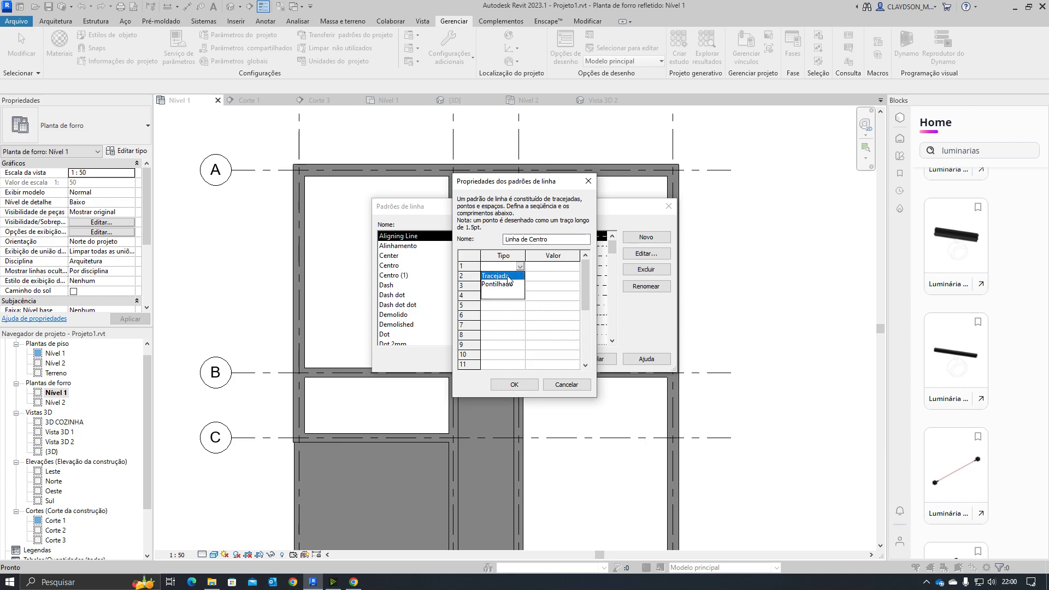
{"action": "left_click", "coordinate": [508, 277]}
{"action": "left_click", "coordinate": [540, 265]}
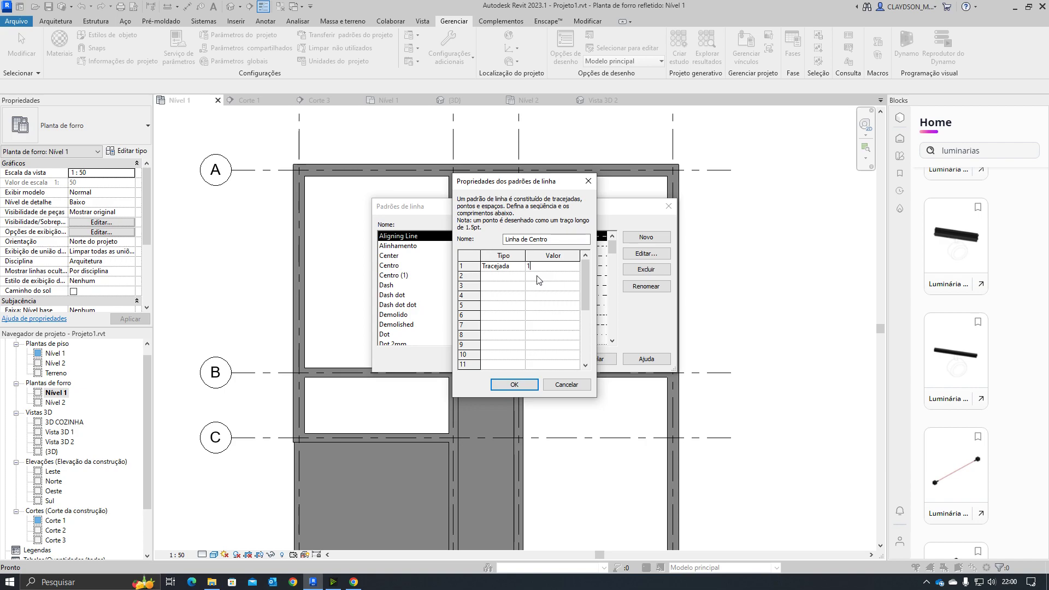
{"action": "left_click", "coordinate": [520, 277]}
{"action": "left_click", "coordinate": [505, 286]}
{"action": "key", "text": "Tab"}
Add a Tracejada of 4 mm and an Espaço of 1 mm as the third and fourth segments, and save the line pattern
{"action": "left_click", "coordinate": [519, 288]}
{"action": "left_click", "coordinate": [506, 298]}
{"action": "left_click", "coordinate": [530, 287]}
{"action": "left_click", "coordinate": [520, 296]}
{"action": "left_click", "coordinate": [521, 297]}
{"action": "left_click", "coordinate": [508, 312]}
{"action": "left_click", "coordinate": [538, 300]}
{"action": "left_click", "coordinate": [538, 315]}
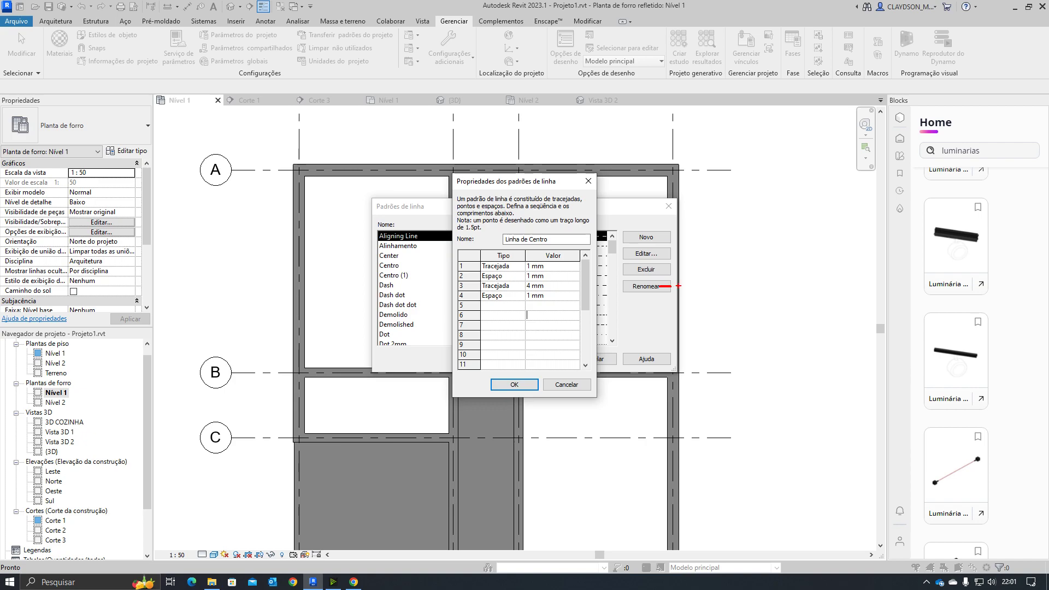
{"action": "left_click_drag", "start_coordinate": [704, 288], "coordinate": [708, 285], "text": "shift"}
{"action": "key", "text": "Escape"}
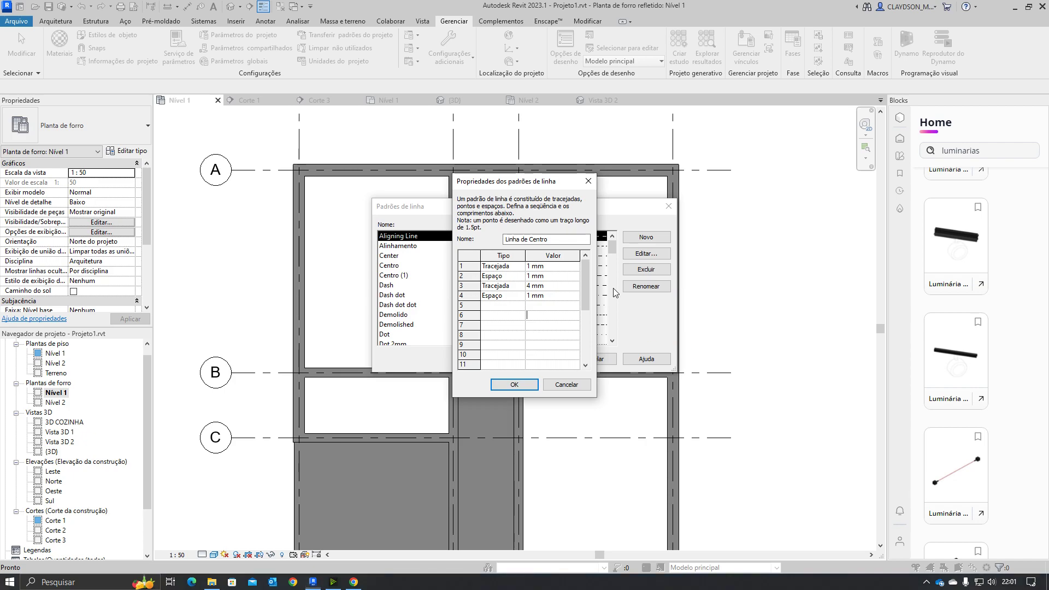
{"action": "left_click", "coordinate": [516, 385]}
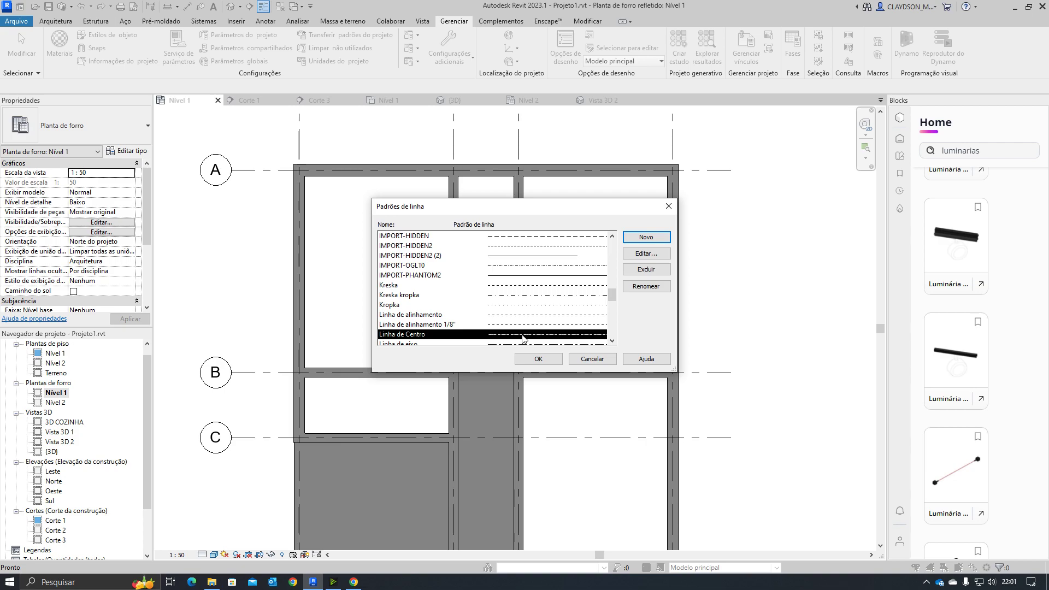
{"action": "left_click", "coordinate": [537, 359]}
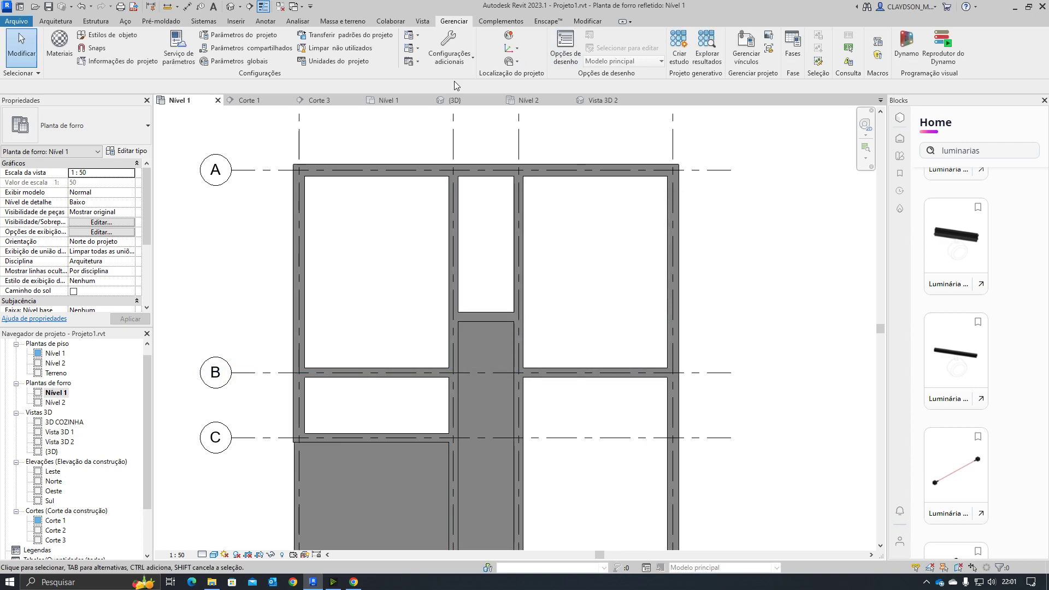
Create a new line style named Linha de Centro as a subcategory of Linhas
{"action": "left_click", "coordinate": [458, 55]}
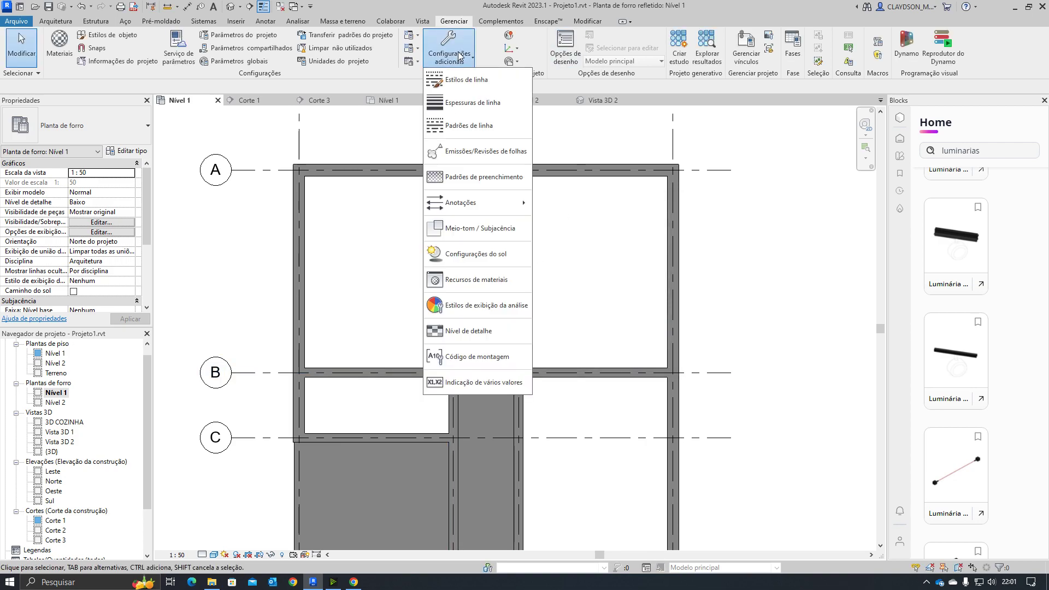
{"action": "left_click", "coordinate": [478, 86]}
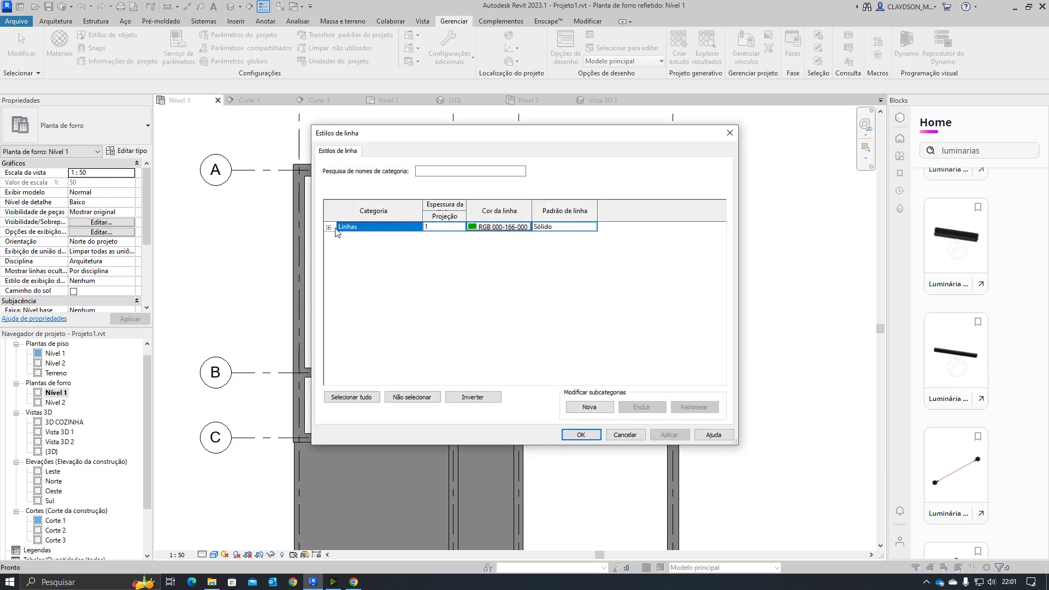
{"action": "left_click", "coordinate": [328, 227]}
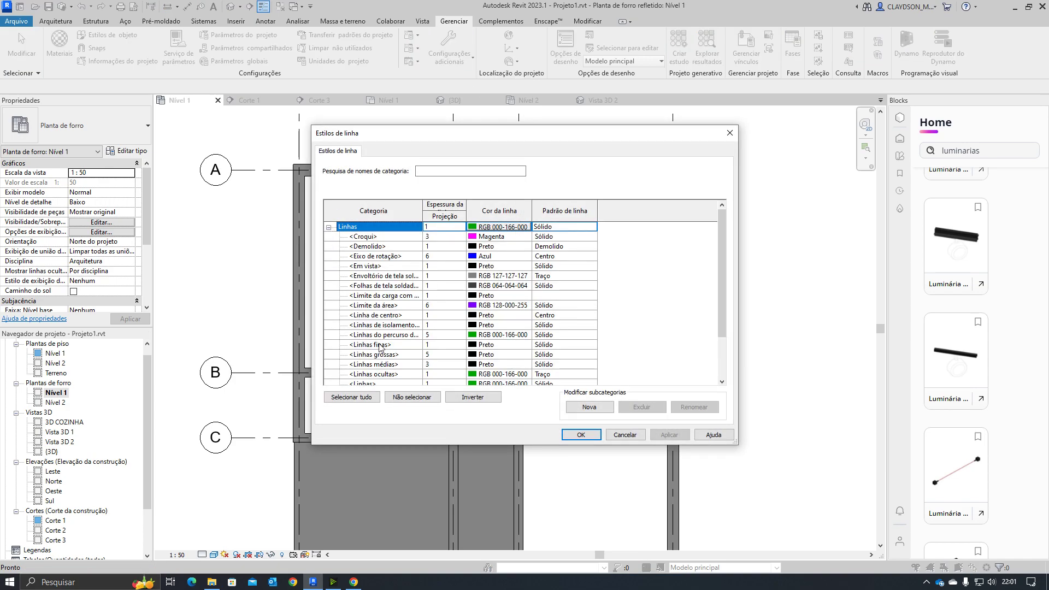
{"action": "scroll", "coordinate": [381, 346], "scroll_direction": "down", "scroll_amount": 1}
{"action": "scroll", "coordinate": [394, 361], "scroll_direction": "down", "scroll_amount": 2}
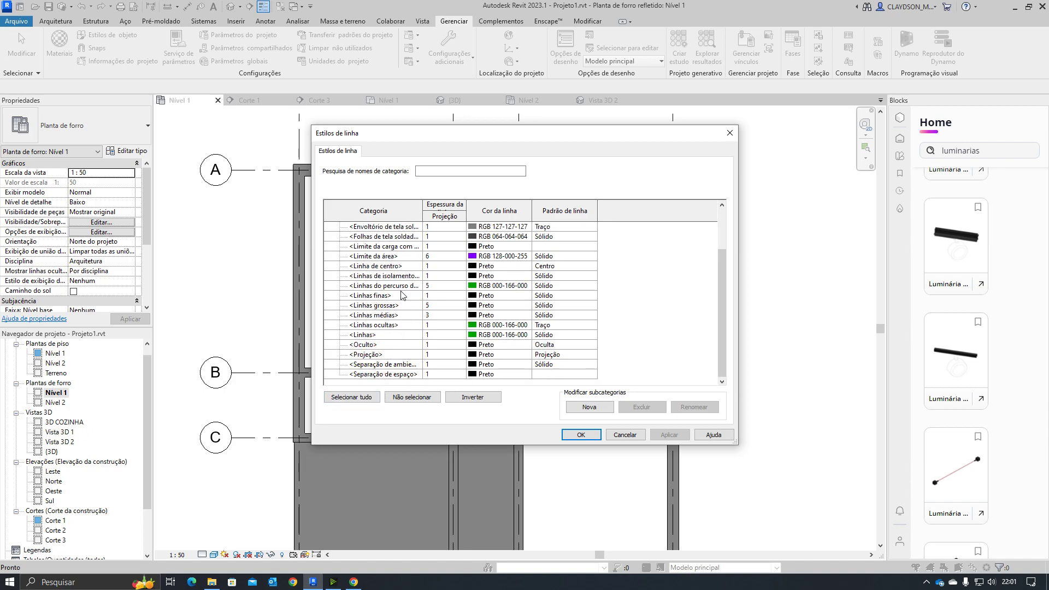
{"action": "left_click", "coordinate": [410, 266]}
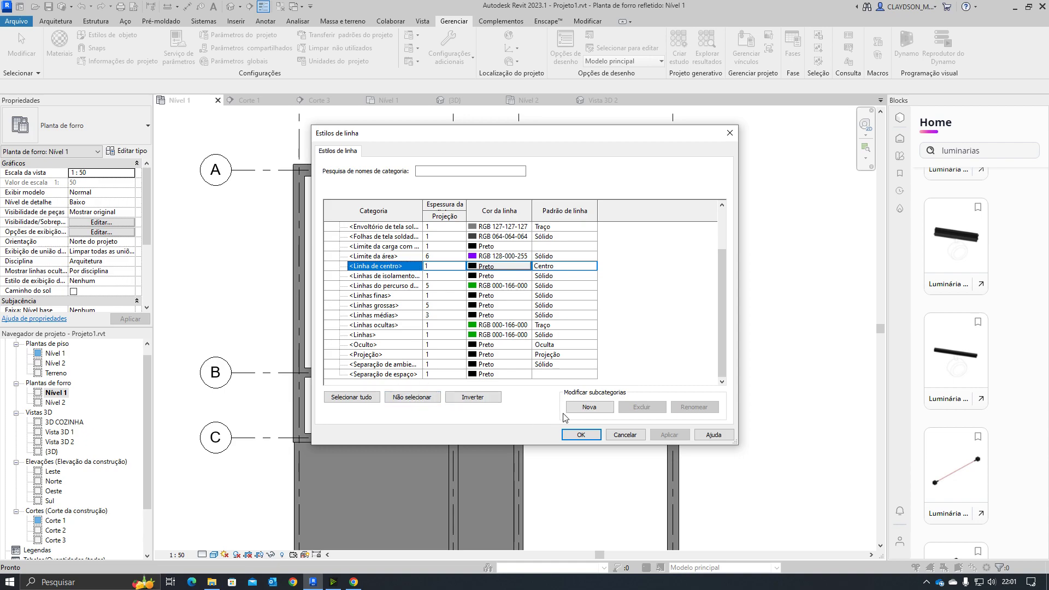
{"action": "left_click", "coordinate": [587, 411]}
{"action": "type", "text": "L"}
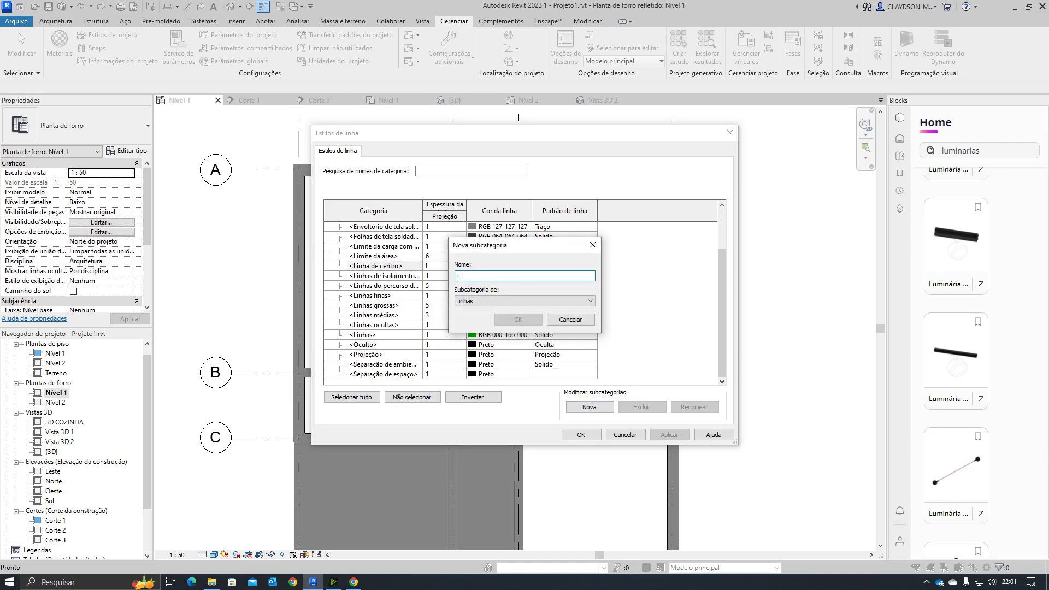
{"action": "type", "text": "inha de Centro"}
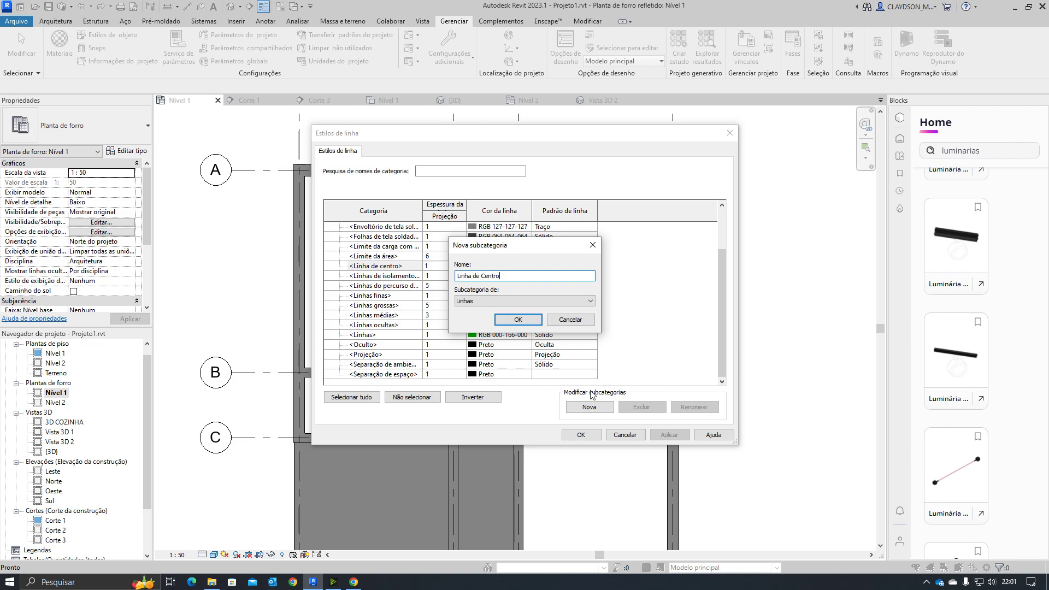
{"action": "left_click", "coordinate": [496, 299]}
{"action": "left_click", "coordinate": [496, 299]}
{"action": "left_click", "coordinate": [498, 301]}
{"action": "left_click", "coordinate": [515, 318]}
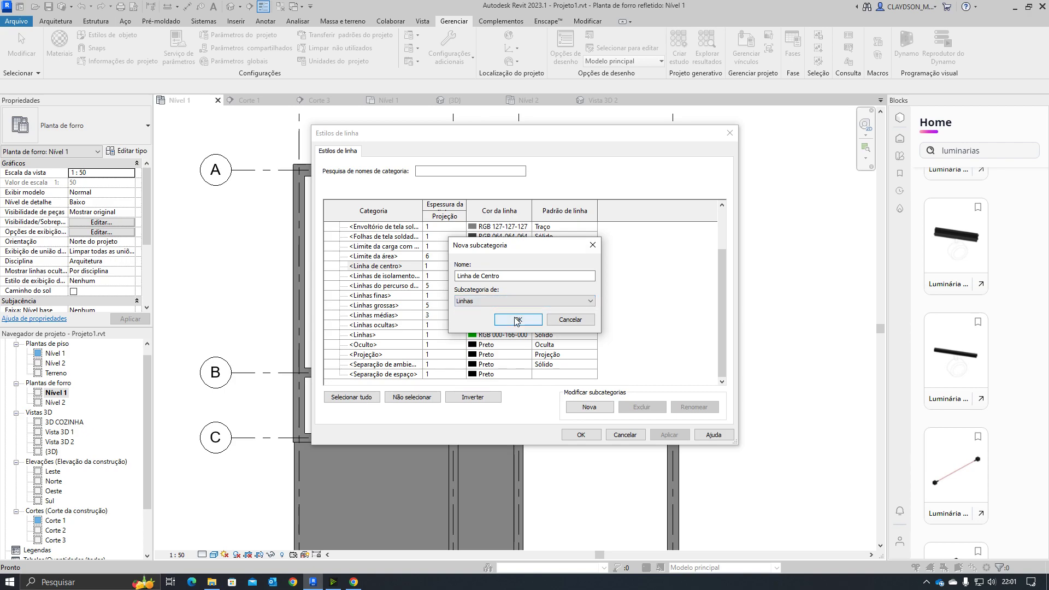
{"action": "left_click", "coordinate": [517, 319]}
Assign the Linha de Centro line pattern to the new Linha de Centro line style
{"action": "left_click", "coordinate": [446, 374]}
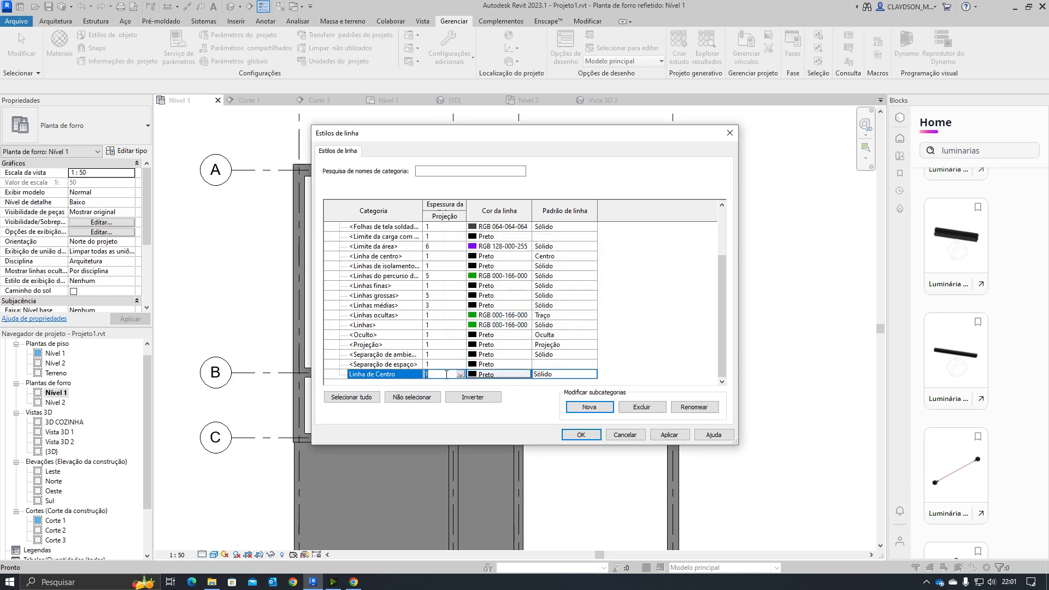
{"action": "left_click", "coordinate": [554, 376]}
{"action": "left_click", "coordinate": [592, 374]}
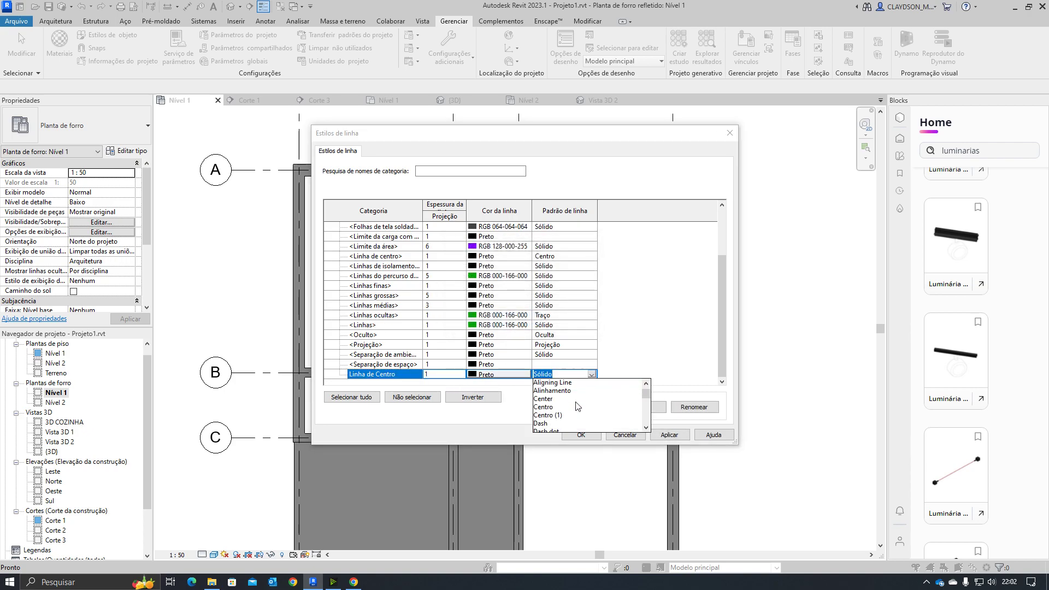
{"action": "type", "text": "Lin"}
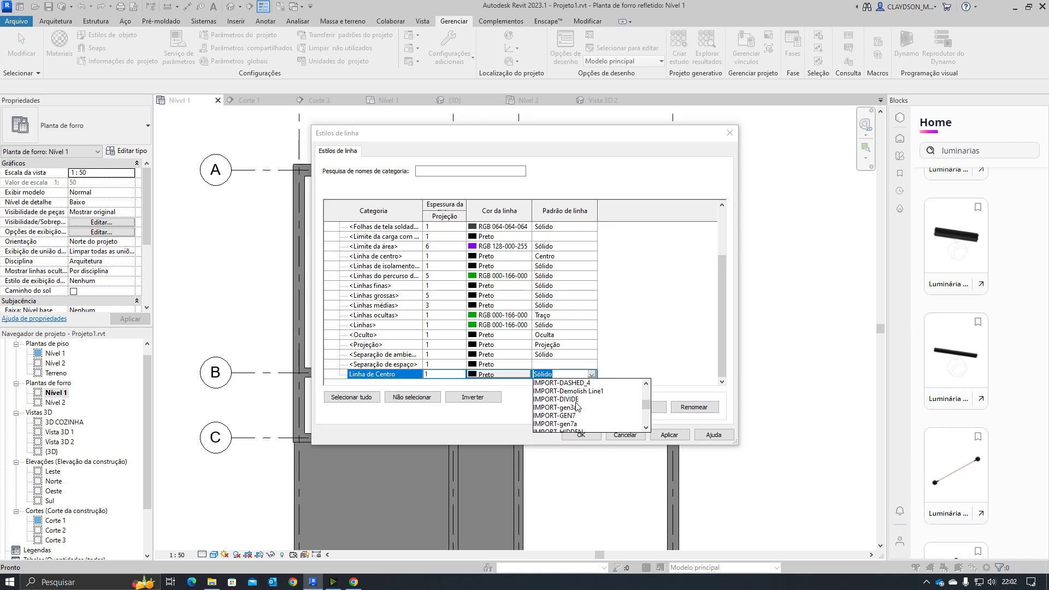
{"action": "type", "text": "ha de alinhame"}
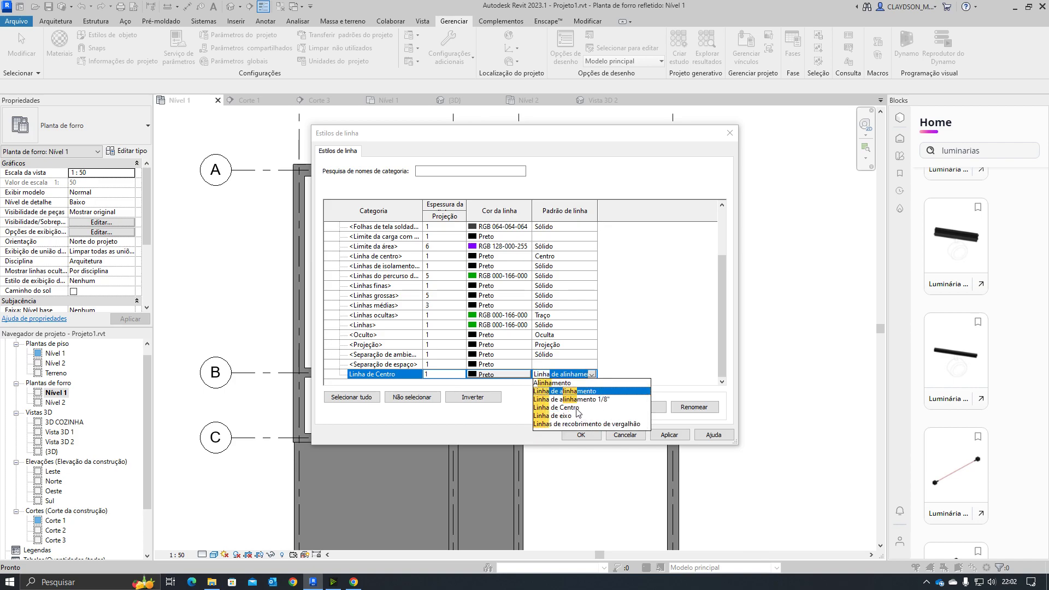
{"action": "left_click", "coordinate": [568, 407]}
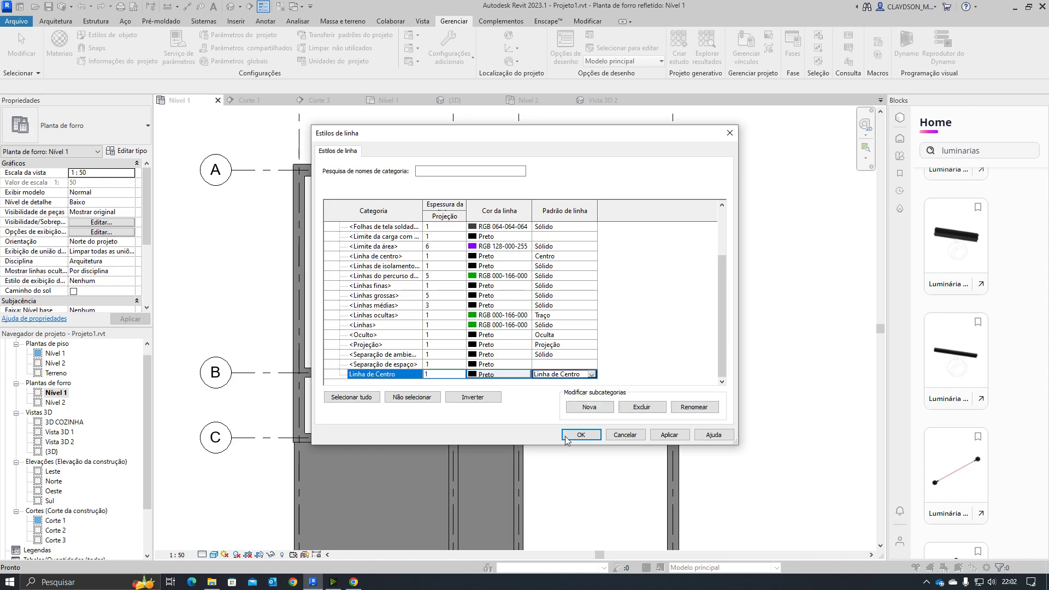
Apply the line style changes, close the line style settings and bring up the annotation tools
{"action": "left_click", "coordinate": [669, 435]}
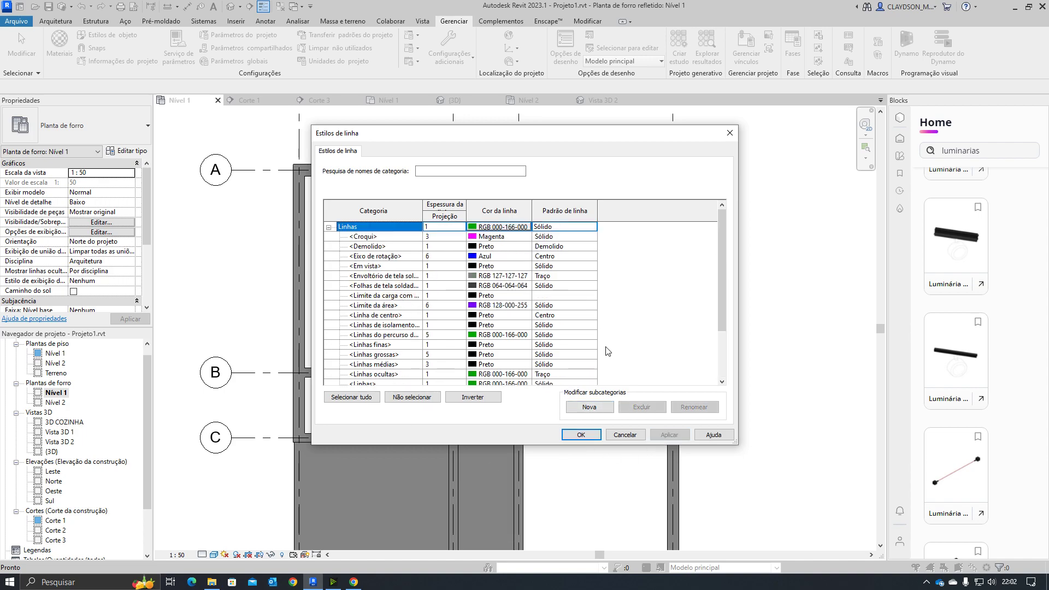
{"action": "scroll", "coordinate": [512, 364], "scroll_direction": "down", "scroll_amount": 3}
{"action": "left_click", "coordinate": [580, 434]}
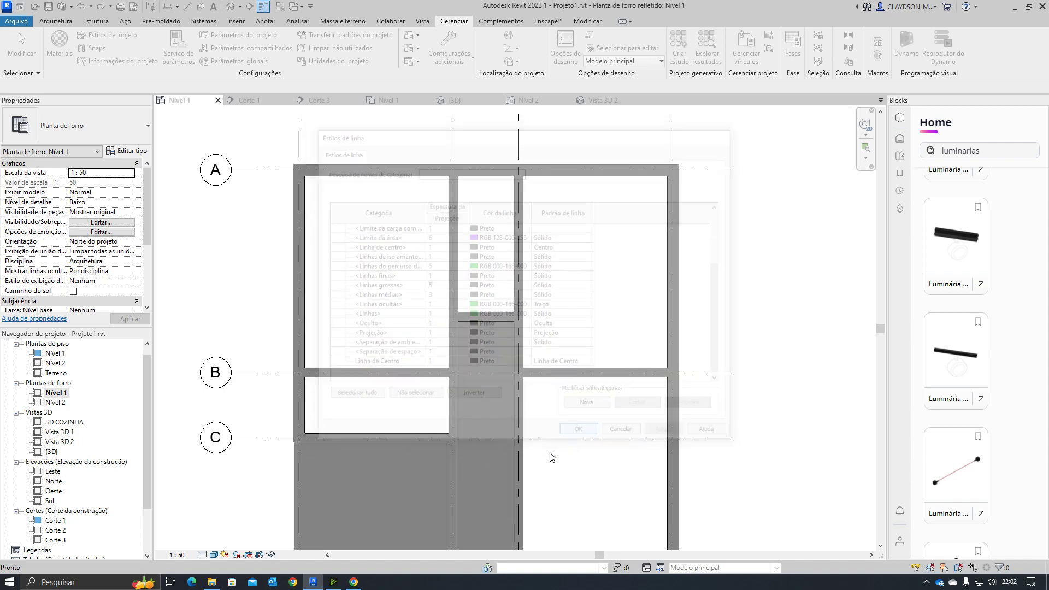
{"action": "scroll", "coordinate": [369, 262], "scroll_direction": "up", "scroll_amount": 3}
{"action": "middle_click_drag", "start_coordinate": [382, 263], "coordinate": [399, 270]}
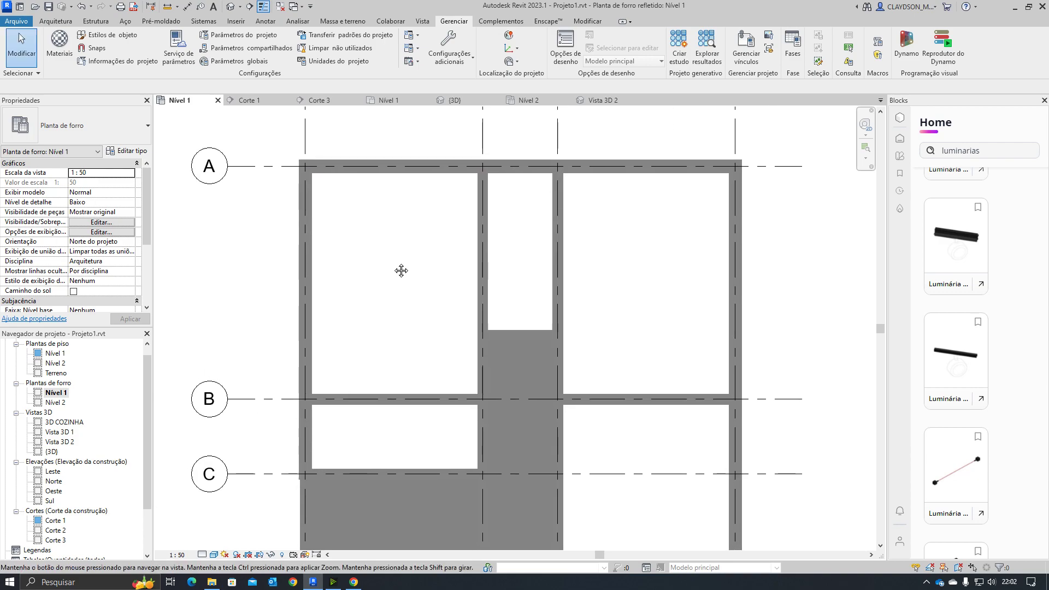
{"action": "left_click", "coordinate": [68, 23]}
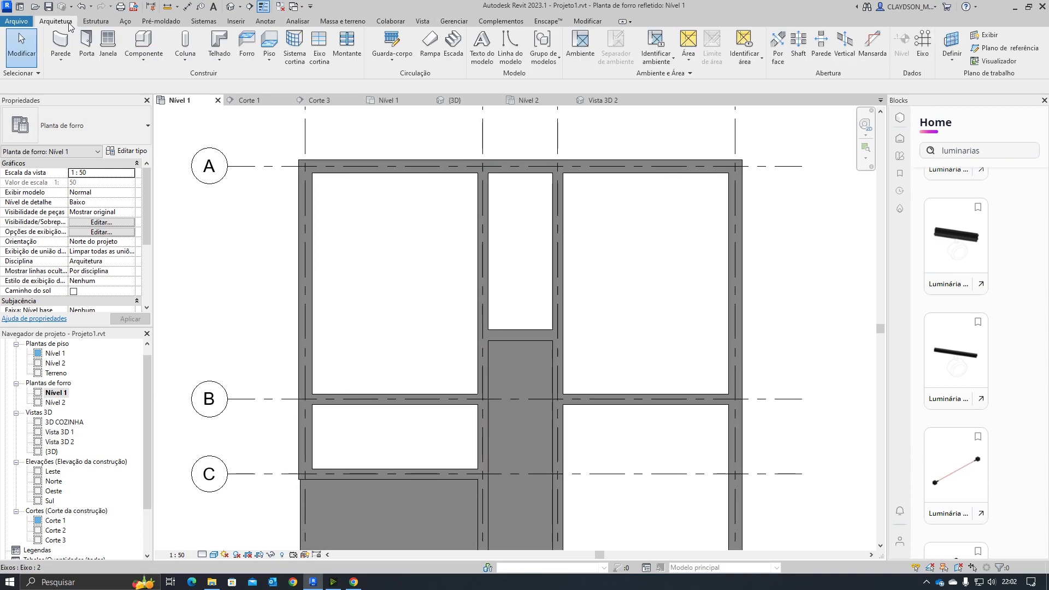
{"action": "left_click", "coordinate": [265, 21]}
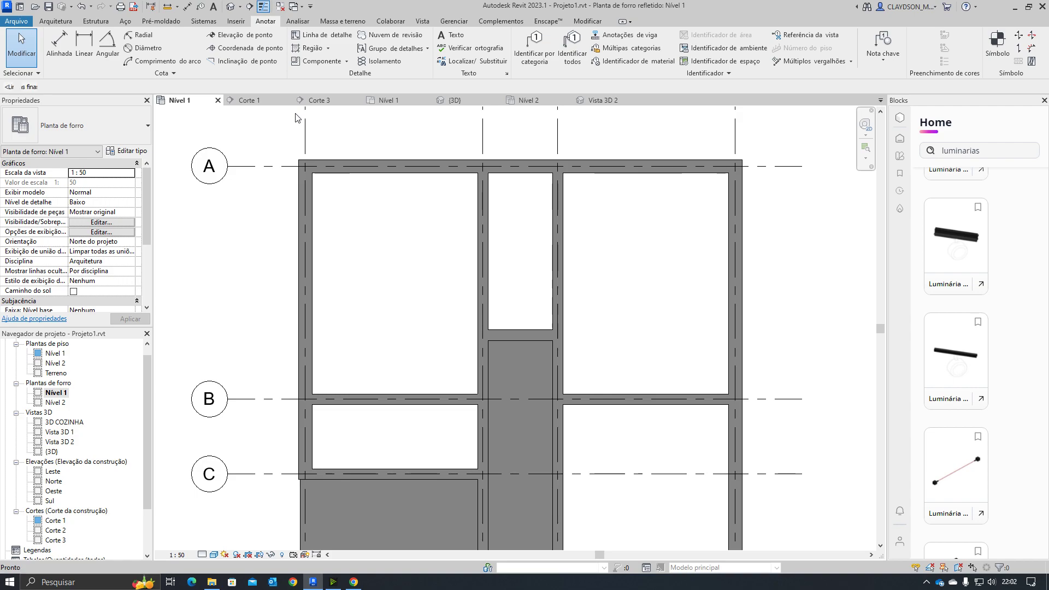
{"action": "key", "text": "d"}
{"action": "key", "text": "l"}
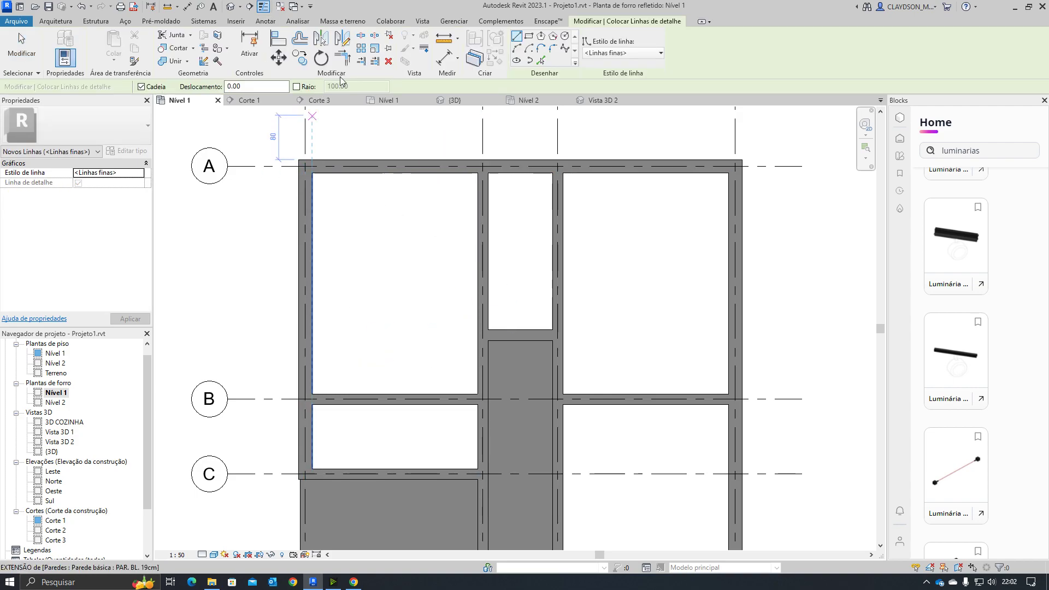
{"action": "key", "text": "Escape"}
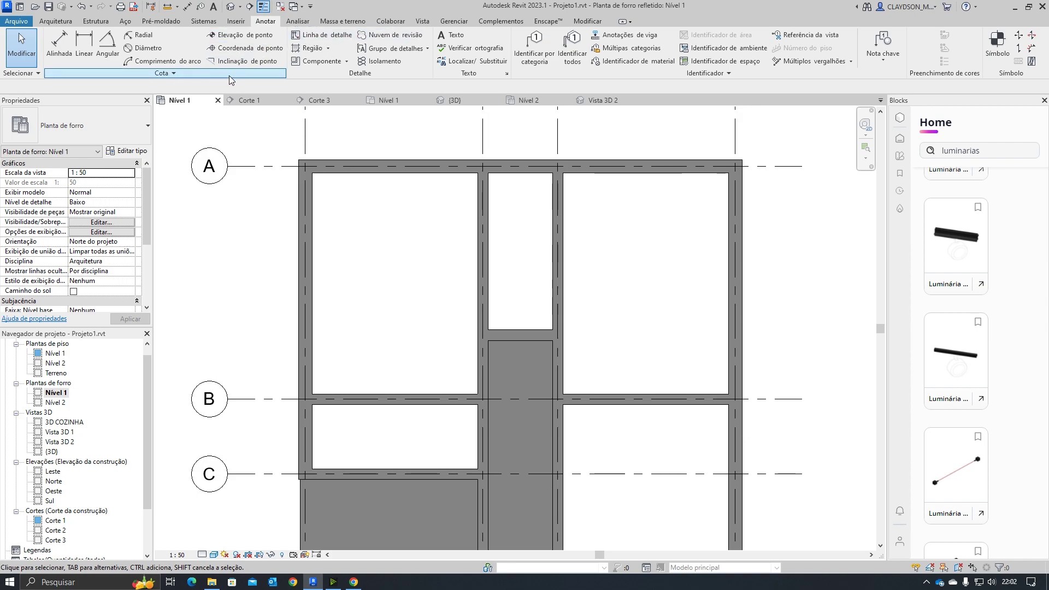
Draw a vertical detail line about 398.5 long through the middle of the upper-left room, from wall to wall
{"action": "left_click", "coordinate": [344, 38]}
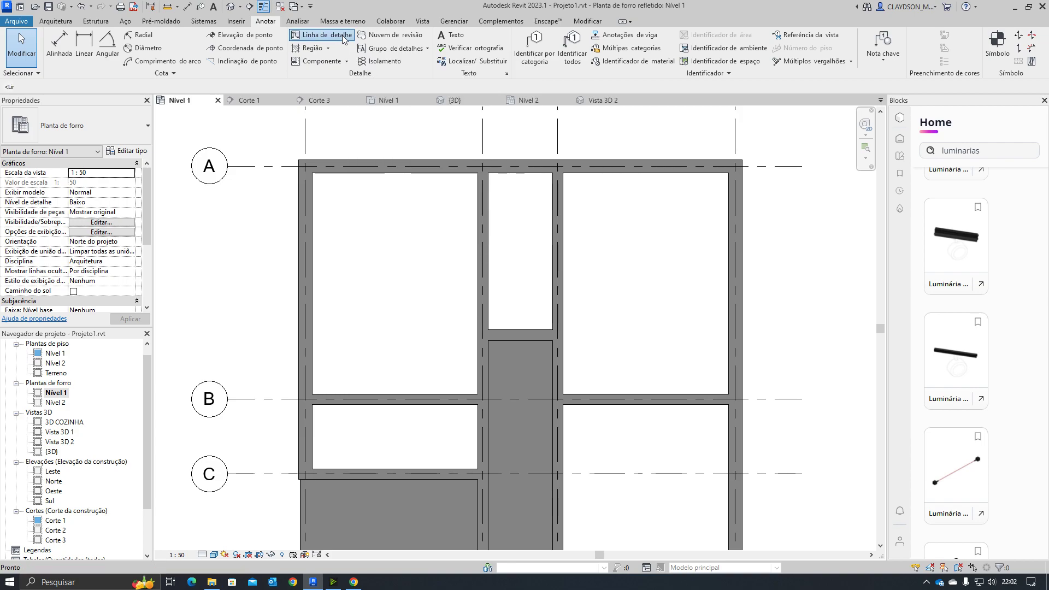
{"action": "left_click", "coordinate": [394, 174]}
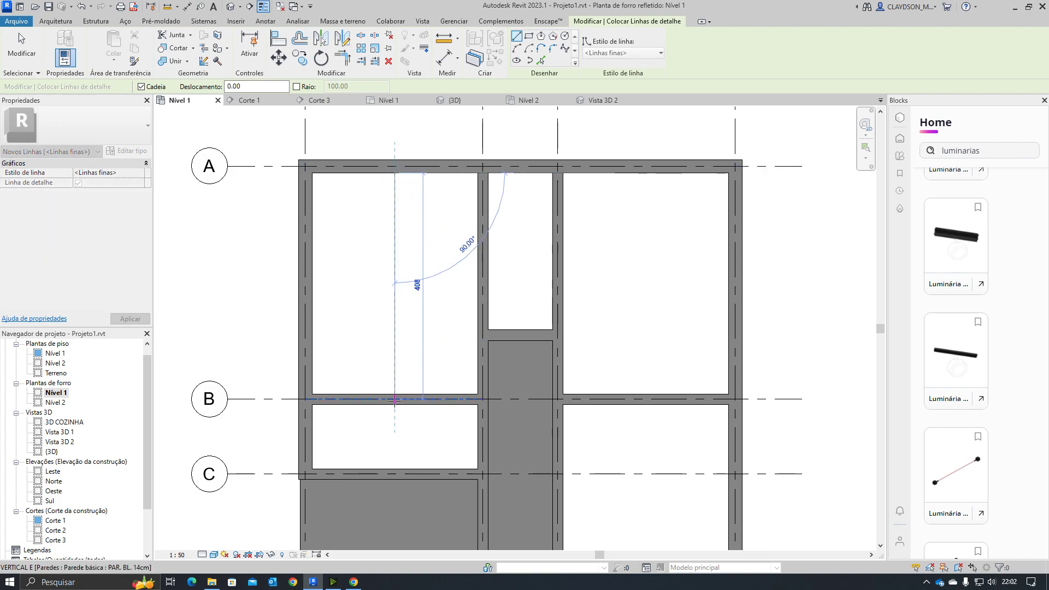
{"action": "left_click", "coordinate": [395, 393]}
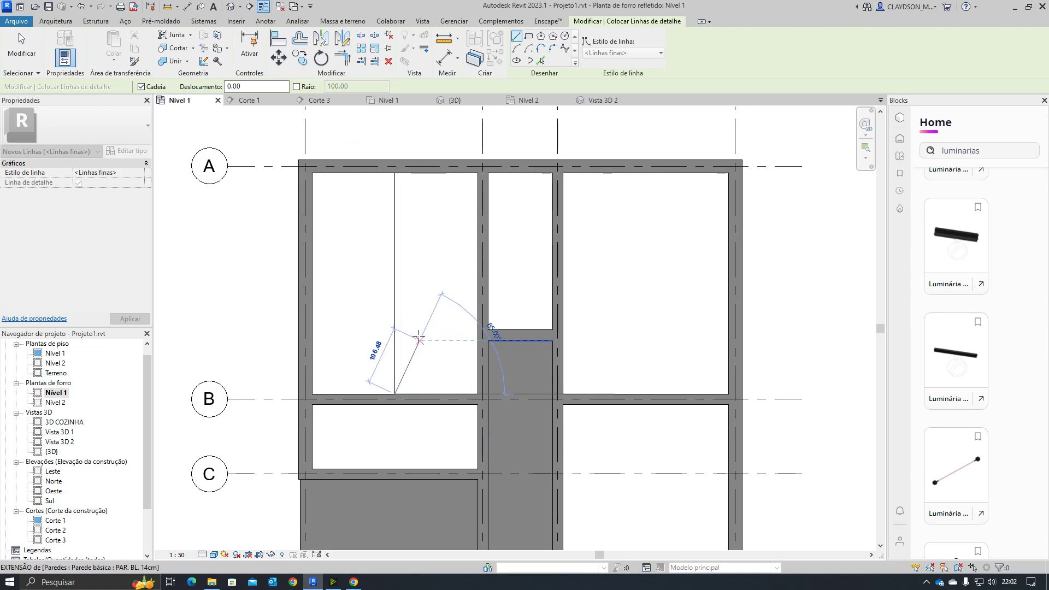
{"action": "key", "text": "Escape"}
{"action": "key", "text": "Escape"}
Change the line style of the upper-left room's vertical detail line to Linha de Centro
{"action": "left_click", "coordinate": [394, 322]}
{"action": "left_click", "coordinate": [549, 53]}
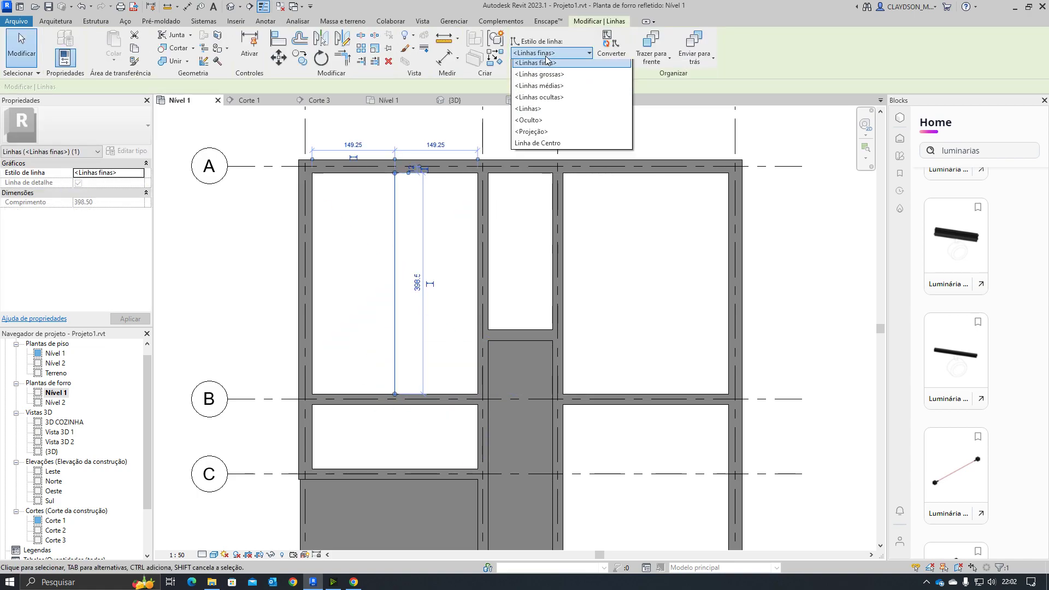
{"action": "left_click", "coordinate": [542, 195]}
{"action": "left_click", "coordinate": [466, 243]}
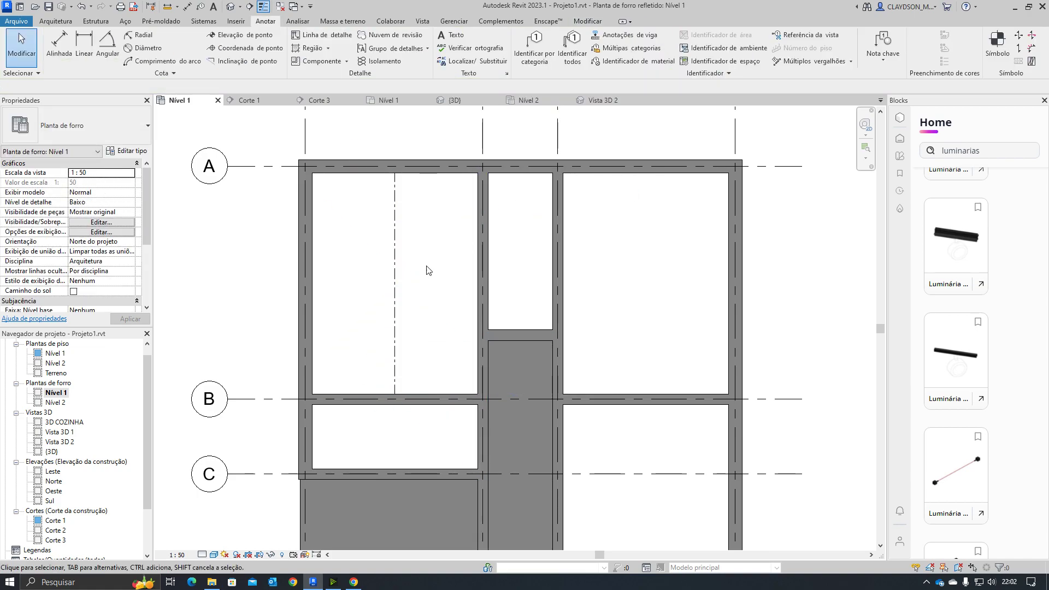
Draw a vertical detail line in the Linha de Centro style through the middle of the narrow room between the two upper rooms
{"action": "key", "text": "d"}
{"action": "key", "text": "l"}
{"action": "left_click", "coordinate": [622, 53]}
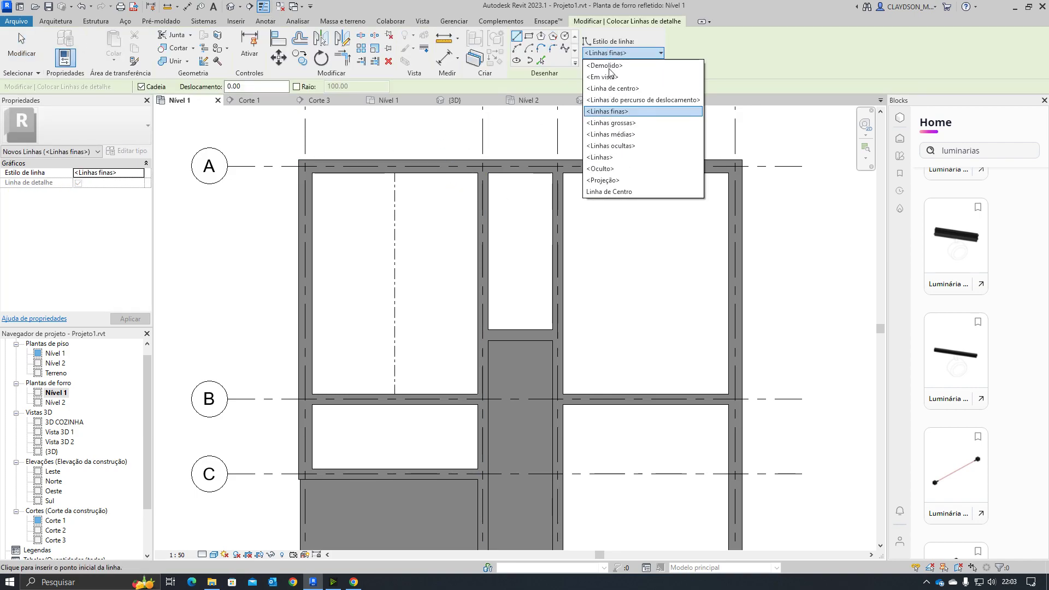
{"action": "left_click", "coordinate": [609, 191]}
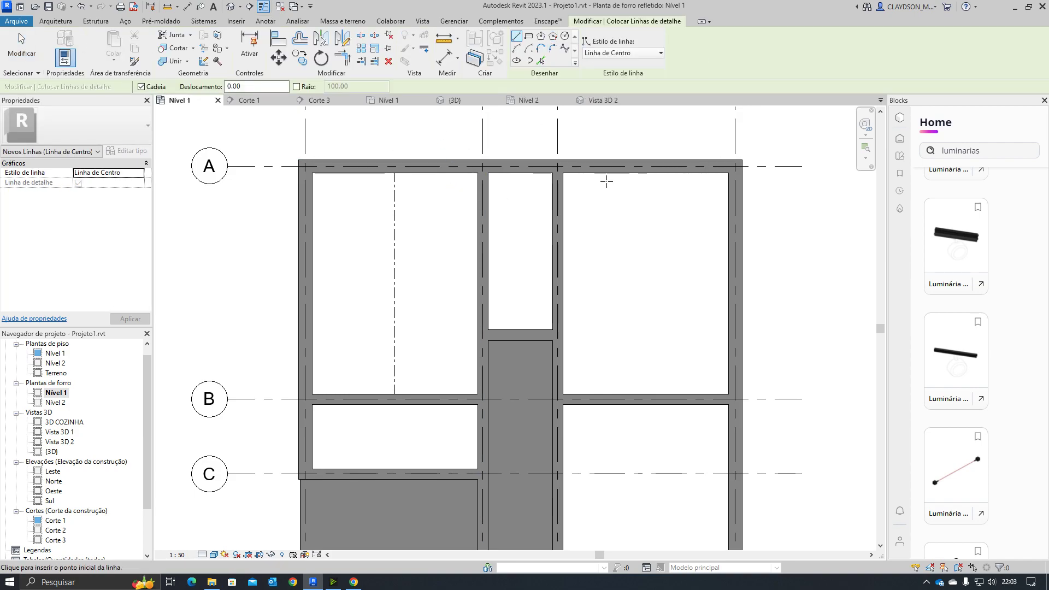
{"action": "left_click", "coordinate": [520, 174]}
{"action": "left_click", "coordinate": [520, 329]}
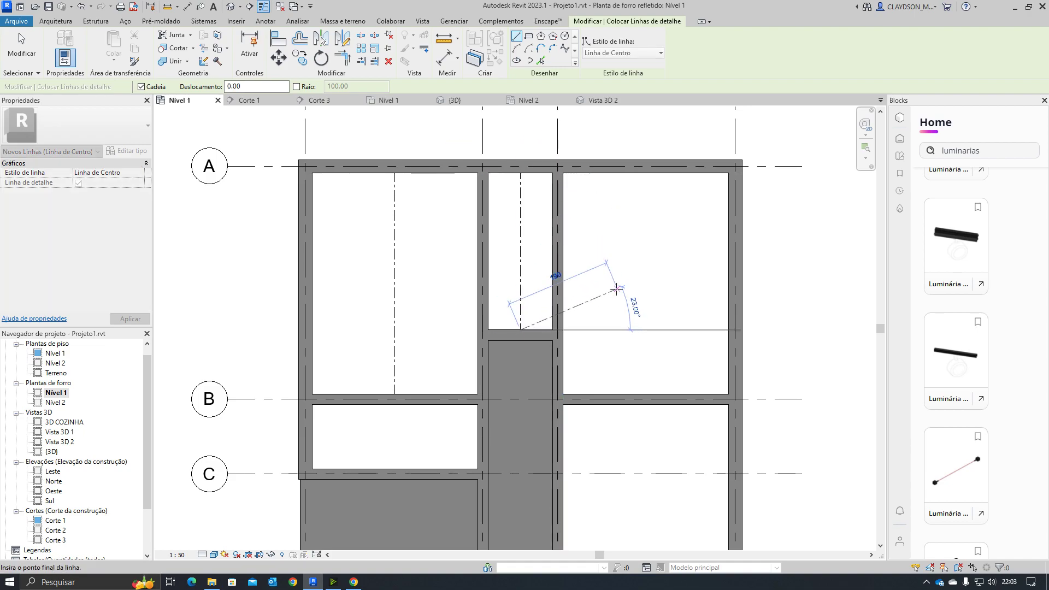
{"action": "key", "text": "Escape"}
Draw a vertical Linha de Centro detail line through the middle of the upper-right room, from wall to wall
{"action": "left_click", "coordinate": [647, 173]}
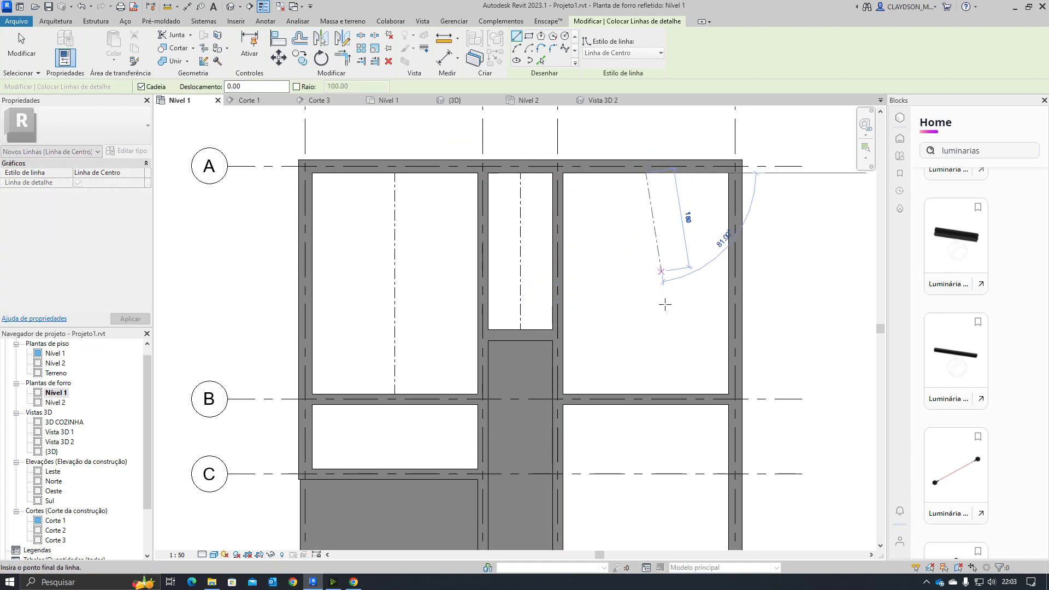
{"action": "left_click", "coordinate": [647, 393]}
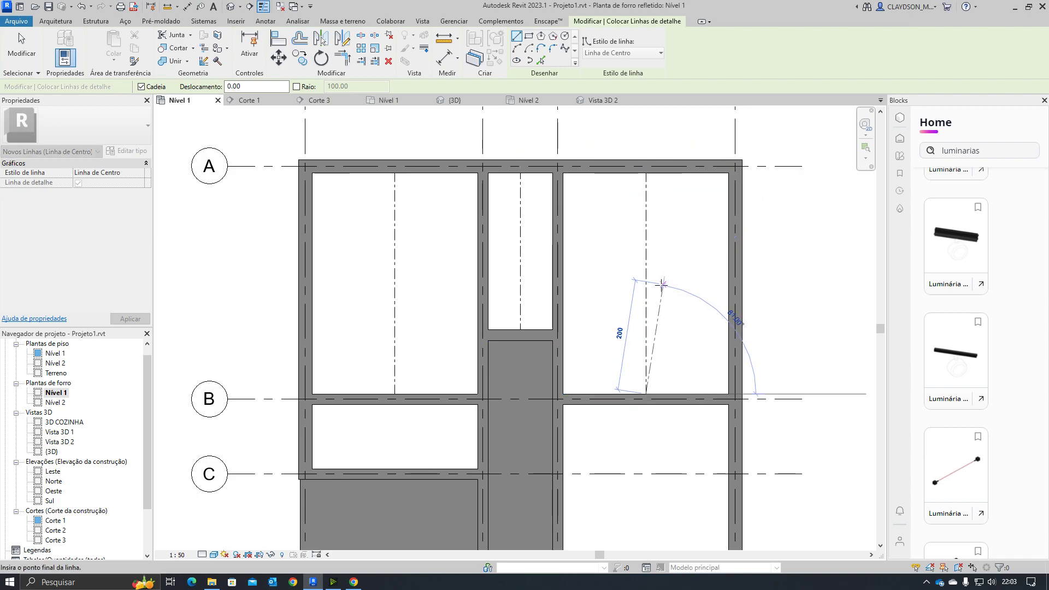
{"action": "key", "text": "Escape"}
{"action": "key", "text": "Escape"}
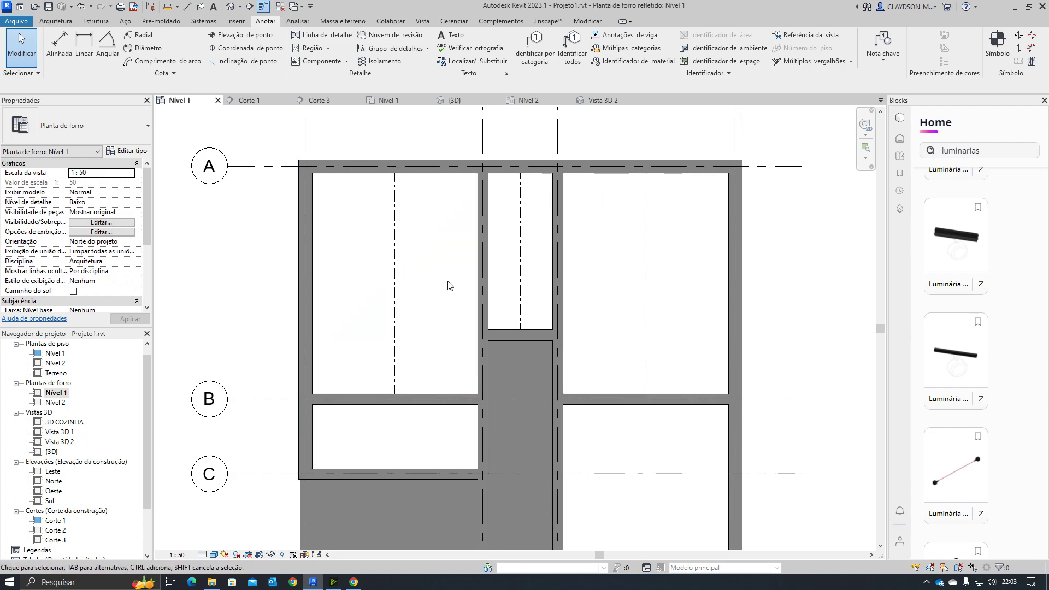
Draw a horizontal Linha de Centro detail line across the narrow middle room, a short distance below its upper wall
{"action": "scroll", "coordinate": [512, 228], "scroll_direction": "up", "scroll_amount": 2}
{"action": "scroll", "coordinate": [522, 248], "scroll_direction": "down", "scroll_amount": 2}
{"action": "middle_click_drag", "start_coordinate": [466, 380], "coordinate": [493, 326]}
{"action": "scroll", "coordinate": [566, 153], "scroll_direction": "up", "scroll_amount": 2}
{"action": "middle_click_drag", "start_coordinate": [567, 152], "coordinate": [555, 224]}
{"action": "key", "text": "d"}
{"action": "key", "text": "l"}
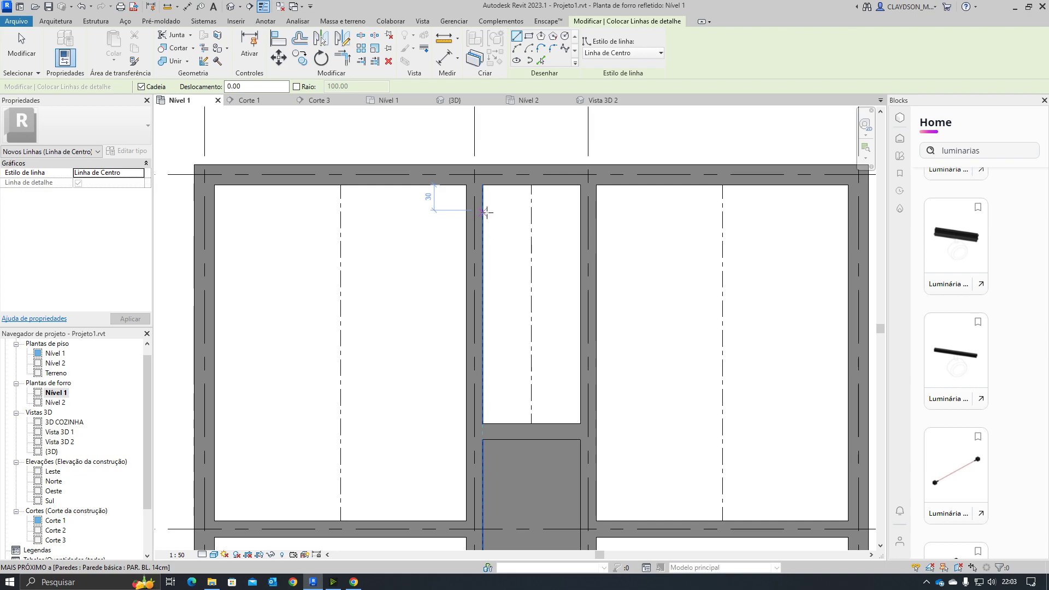
{"action": "left_click", "coordinate": [483, 219]}
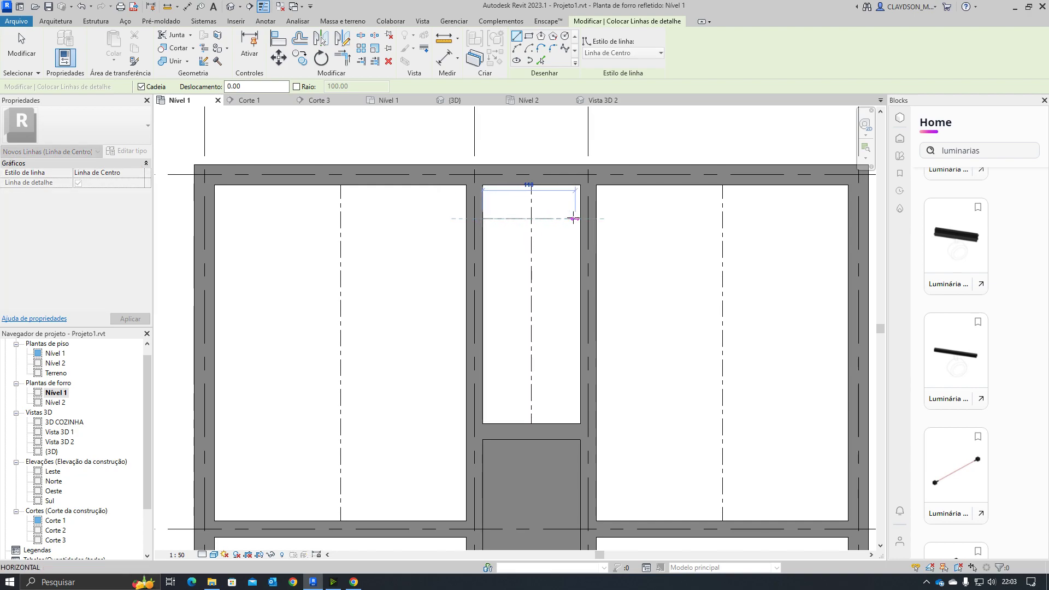
{"action": "left_click", "coordinate": [580, 219]}
{"action": "key", "text": "Escape"}
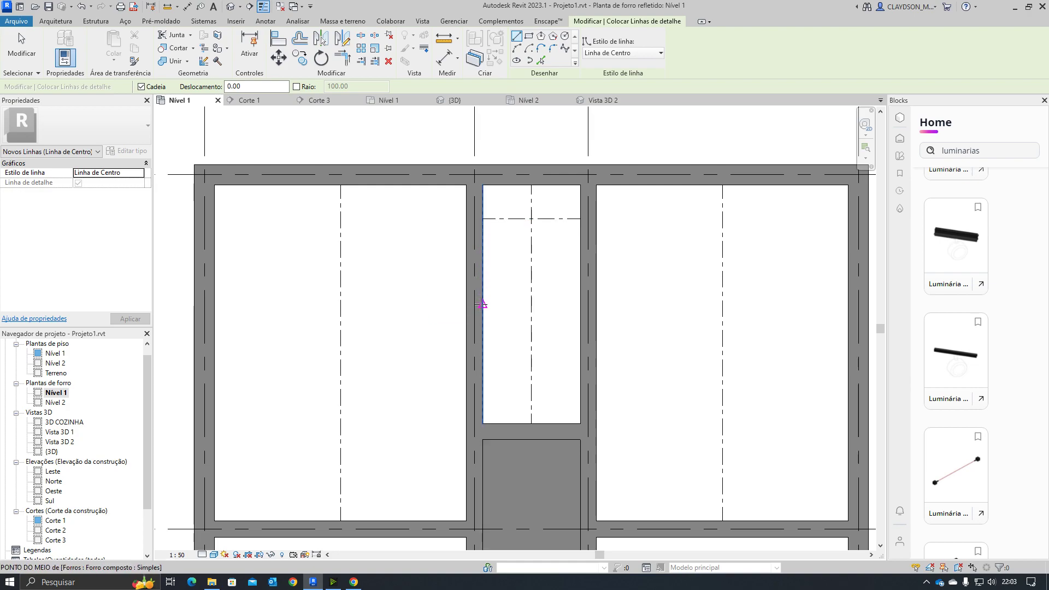
Draw a second horizontal centre line across the narrow middle room, through the midpoint of its side walls
{"action": "left_click", "coordinate": [483, 304]}
{"action": "left_click", "coordinate": [580, 305]}
{"action": "key", "text": "Escape"}
{"action": "key", "text": "Escape"}
Draw a horizontal centre line across the small room between grids B and C, midway between its upper and lower walls
{"action": "scroll", "coordinate": [516, 354], "scroll_direction": "down", "scroll_amount": 3}
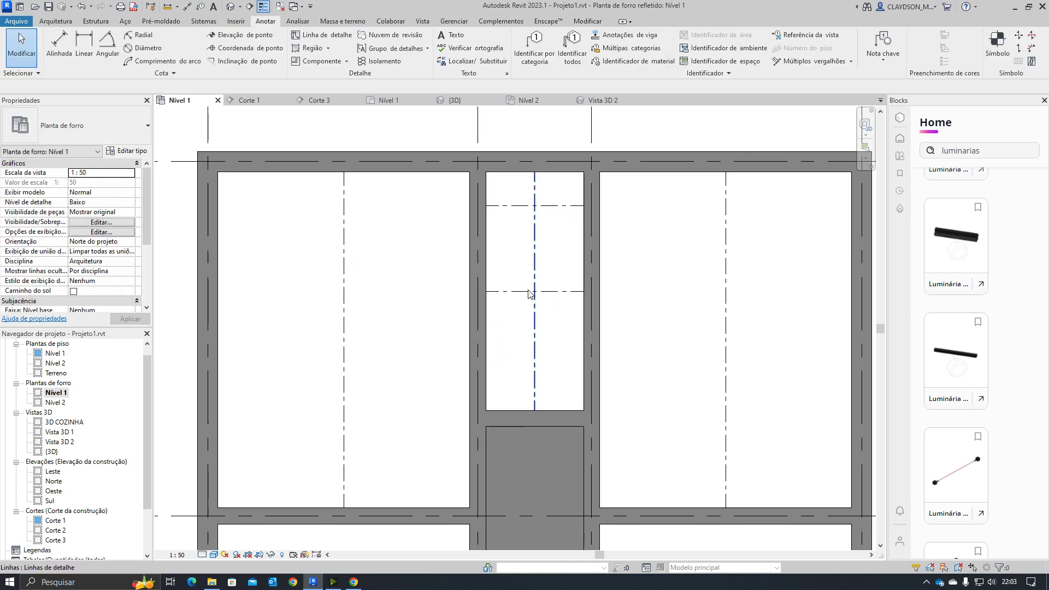
{"action": "scroll", "coordinate": [429, 417], "scroll_direction": "up", "scroll_amount": 2}
{"action": "key", "text": "d"}
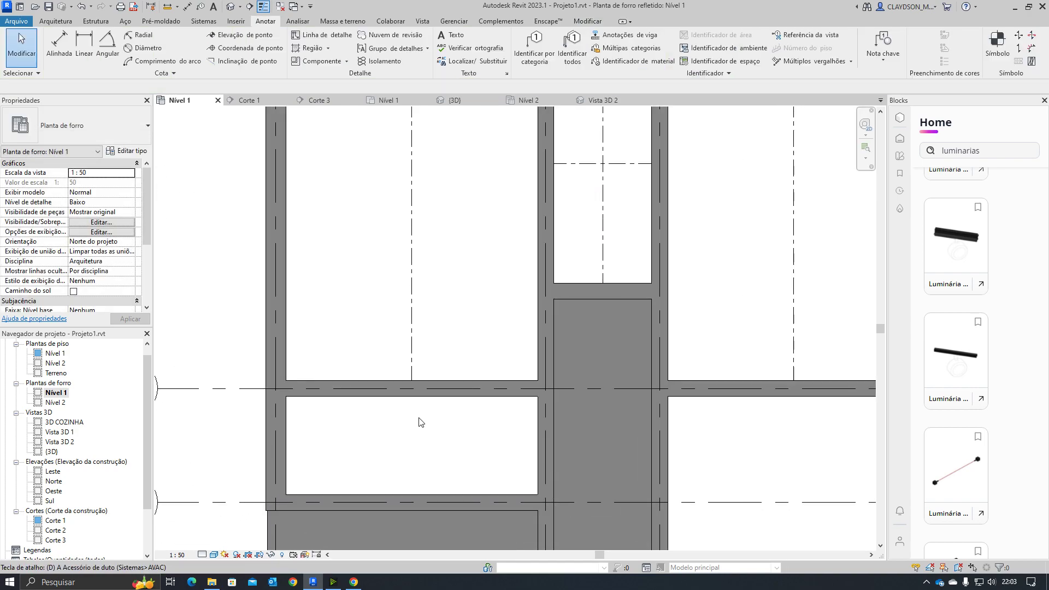
{"action": "key", "text": "l"}
{"action": "left_click", "coordinate": [285, 445]}
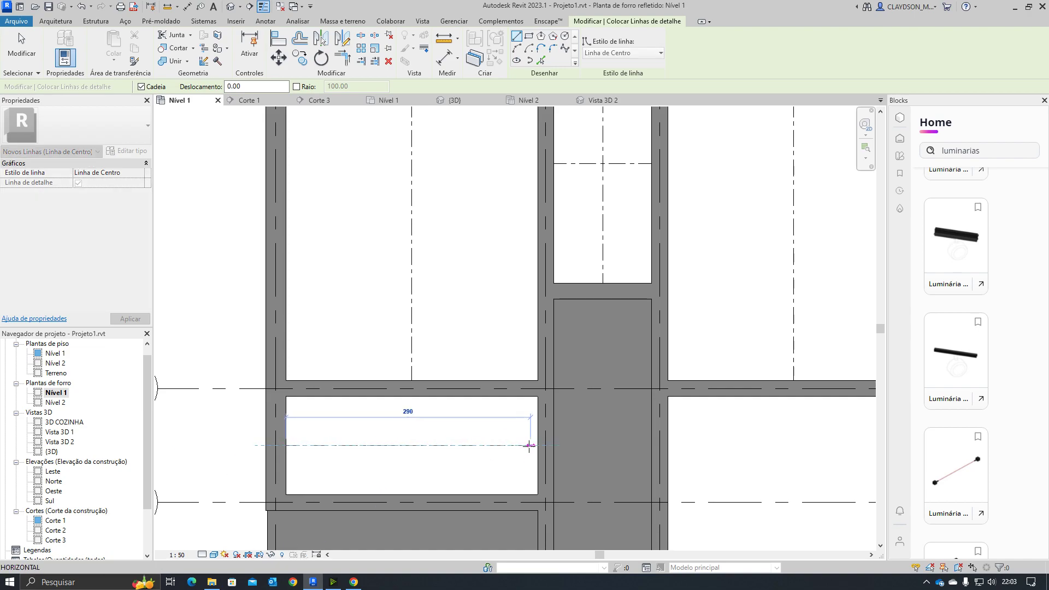
{"action": "left_click", "coordinate": [538, 445]}
{"action": "key", "text": "Escape"}
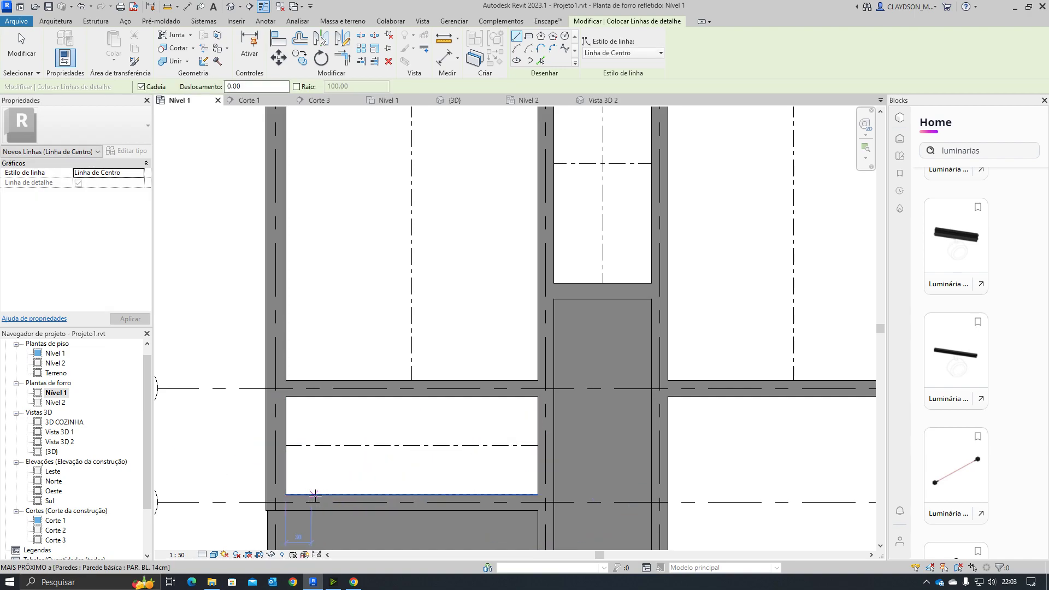
Draw a vertical centre line across the small room between grids B and C, near its left wall
{"action": "left_click", "coordinate": [319, 495]}
{"action": "left_click", "coordinate": [320, 397]}
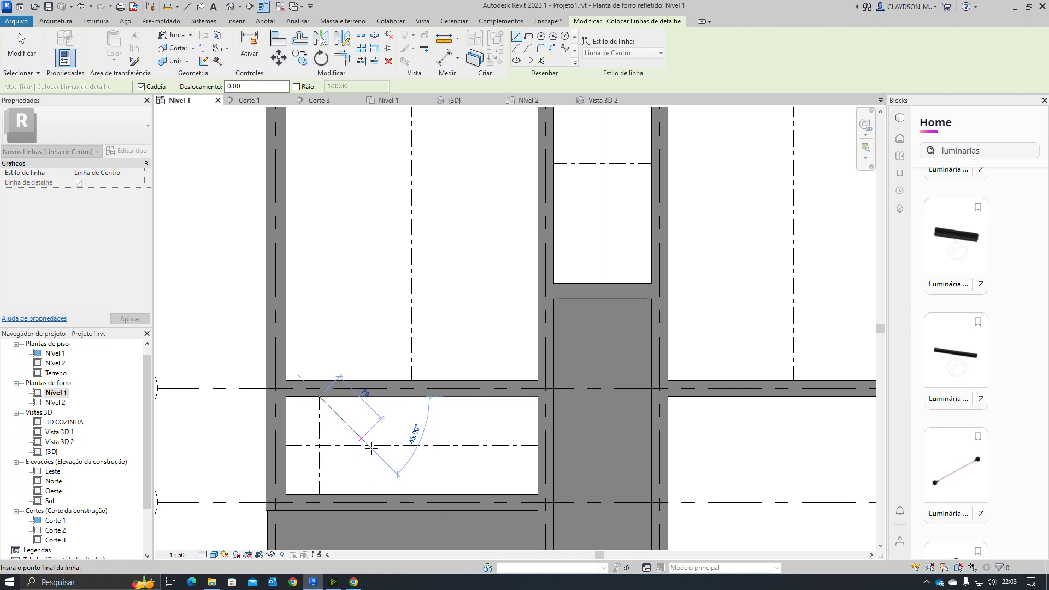
{"action": "middle_click_drag", "start_coordinate": [379, 476], "coordinate": [387, 412]}
{"action": "key", "text": "Escape"}
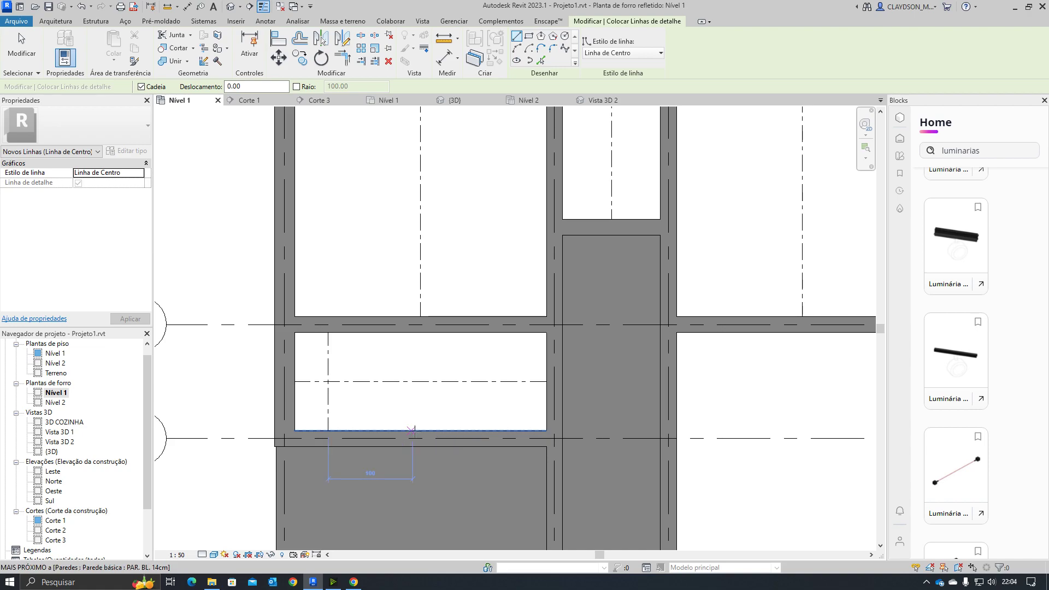
Draw a vertical centre line through the middle of the small B–C room, aligned with the centre line of the room above
{"action": "left_click", "coordinate": [419, 429]}
{"action": "left_click", "coordinate": [420, 332]}
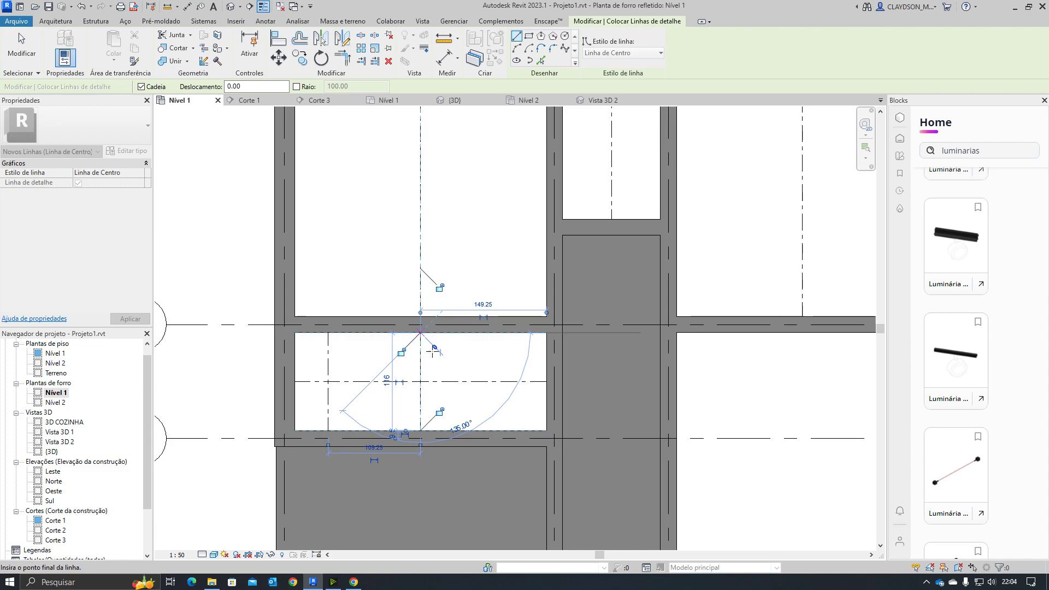
{"action": "key", "text": "Escape"}
{"action": "key", "text": "Escape"}
Draw a horizontal centre line across the upper-right room through the midpoint of its side walls
{"action": "scroll", "coordinate": [454, 393], "scroll_direction": "down", "scroll_amount": 2}
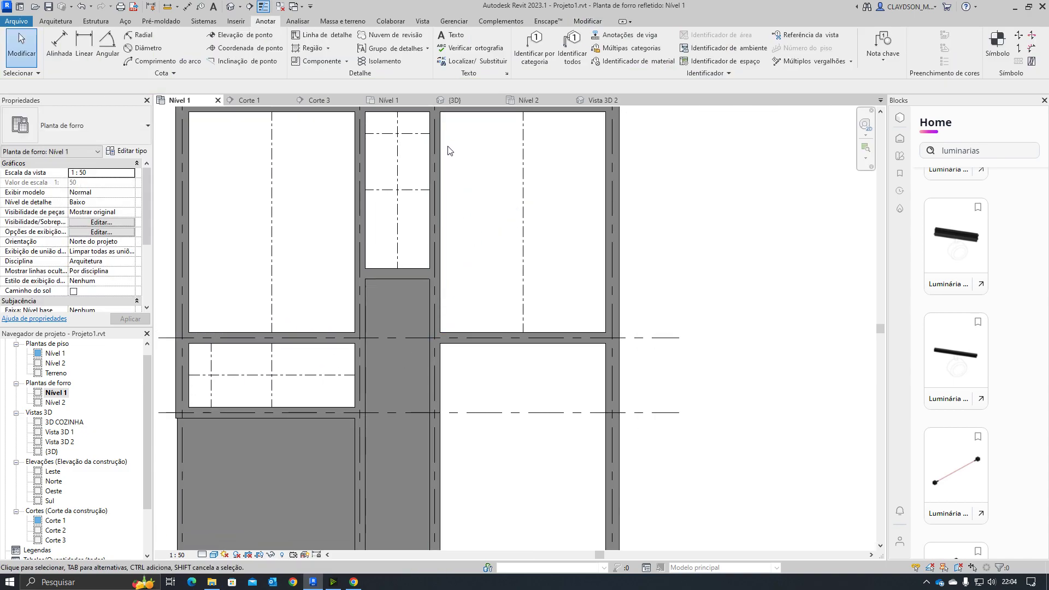
{"action": "key", "text": "l"}
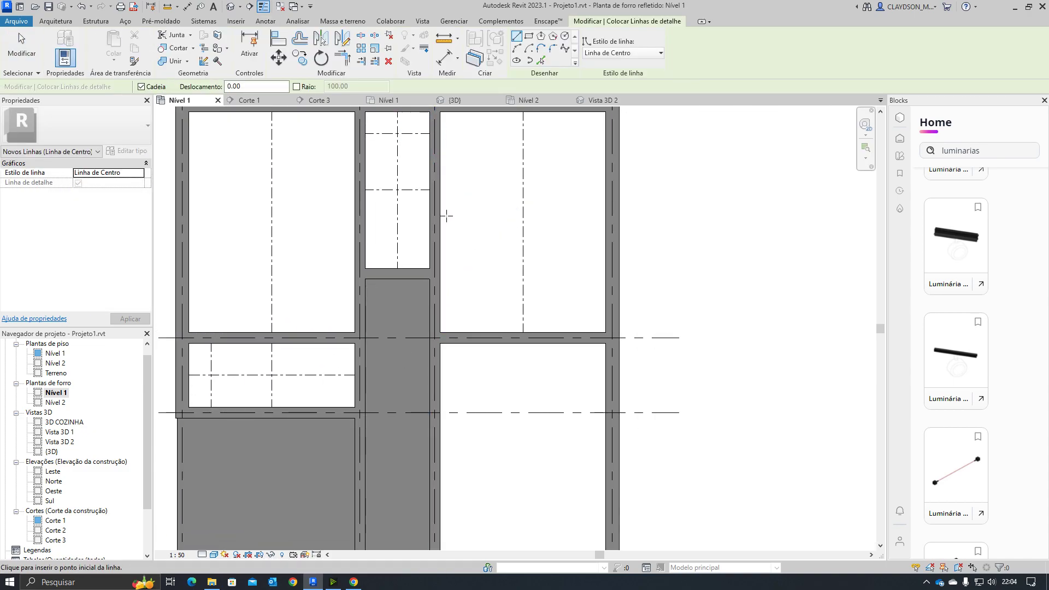
{"action": "left_click", "coordinate": [440, 193]}
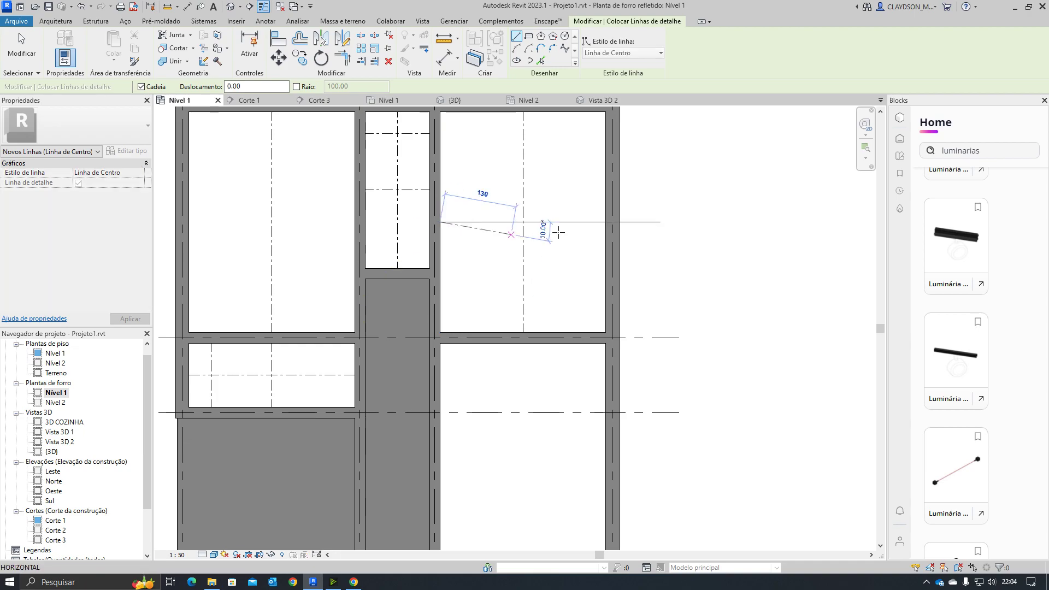
{"action": "left_click", "coordinate": [605, 221]}
{"action": "key", "text": "Escape"}
Draw a horizontal centre line about 298.5 long across the middle of the upper-left room
{"action": "middle_click_drag", "start_coordinate": [255, 243], "coordinate": [290, 253]}
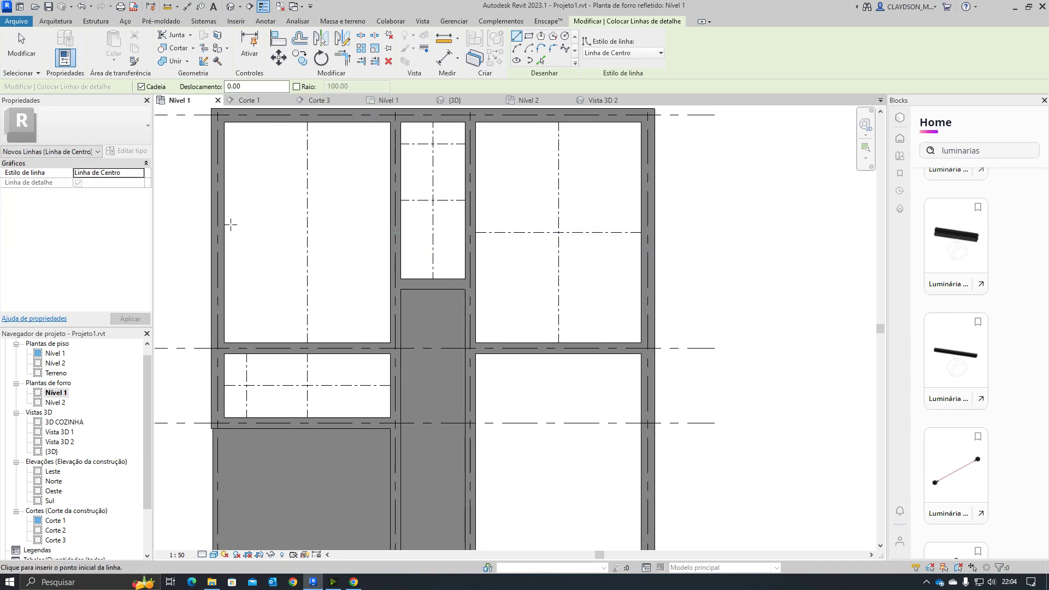
{"action": "left_click", "coordinate": [224, 234]}
{"action": "left_click", "coordinate": [394, 232]}
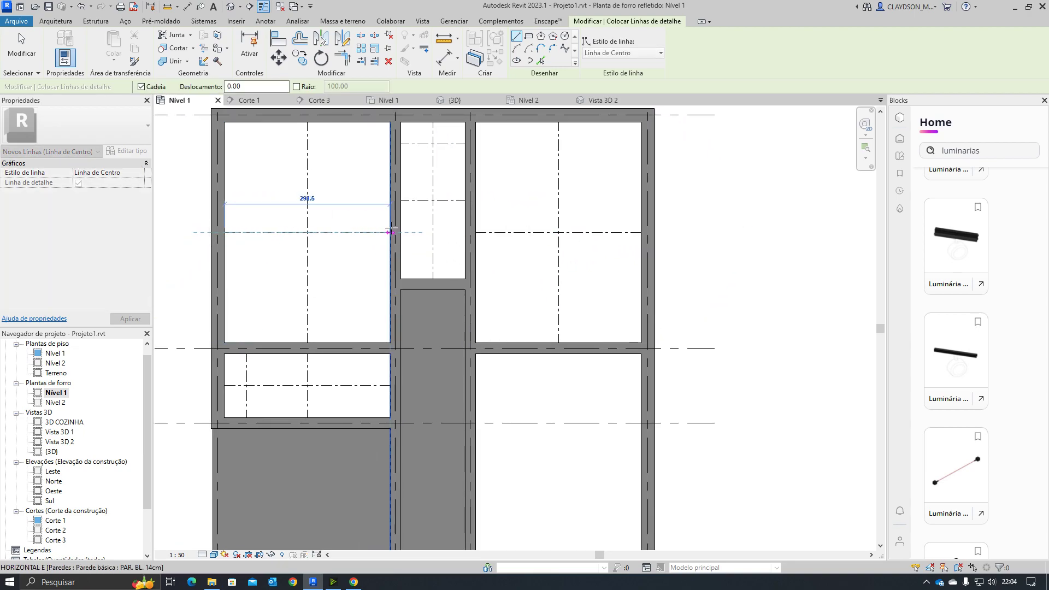
{"action": "key", "text": "Escape"}
Draw a horizontal centre line across the middle of the room on the right side of the plan, below grid B
{"action": "middle_click_drag", "start_coordinate": [544, 454], "coordinate": [496, 353]}
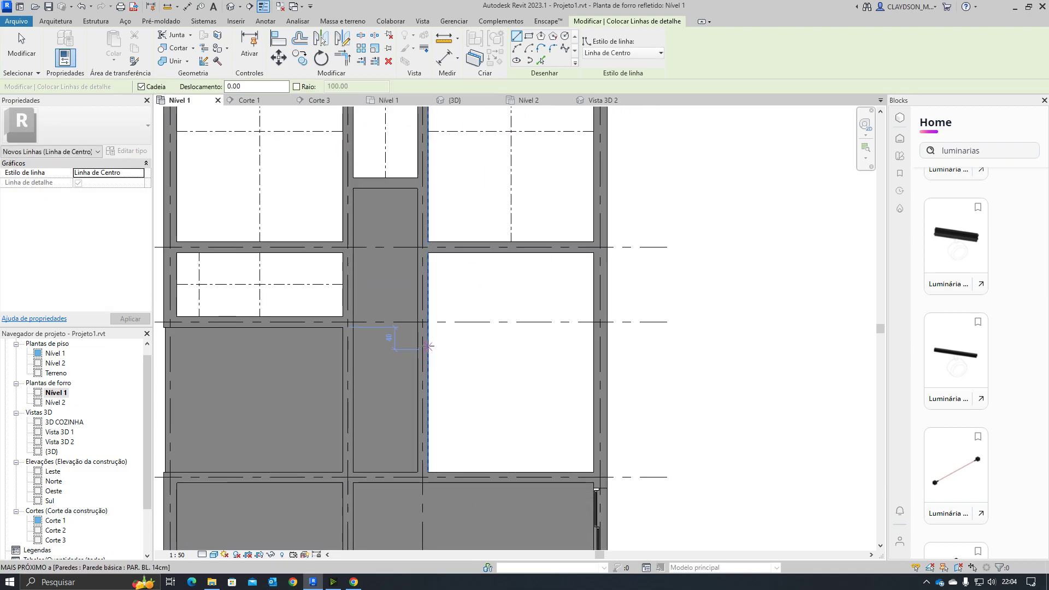
{"action": "left_click", "coordinate": [427, 363]}
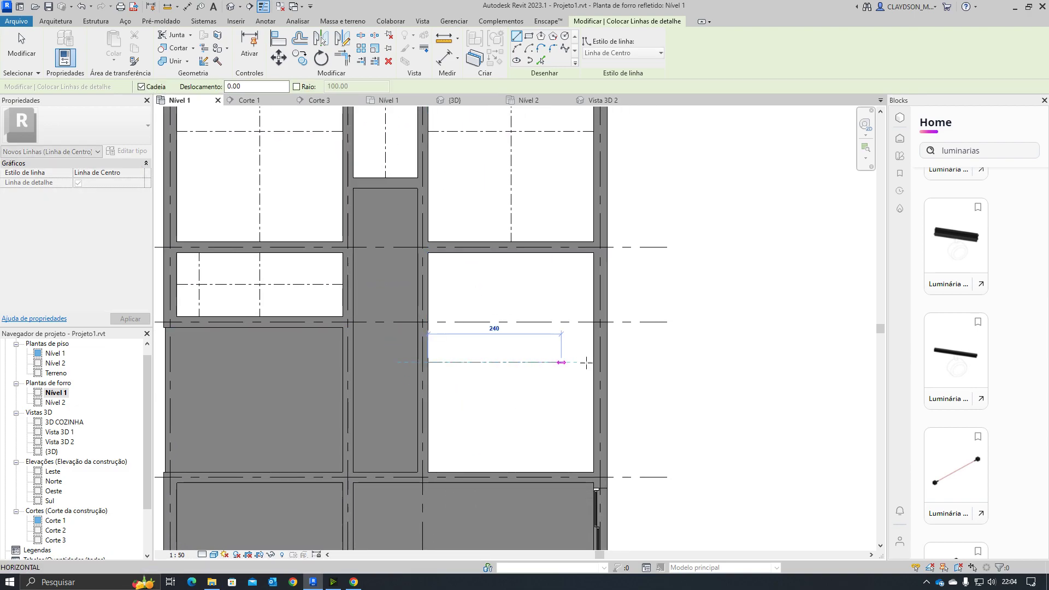
{"action": "left_click", "coordinate": [593, 362]}
{"action": "key", "text": "Escape"}
Draw a vertical centre line through the middle of the same right-hand room between grids B and D, then finish the detail line command
{"action": "left_click", "coordinate": [511, 252]}
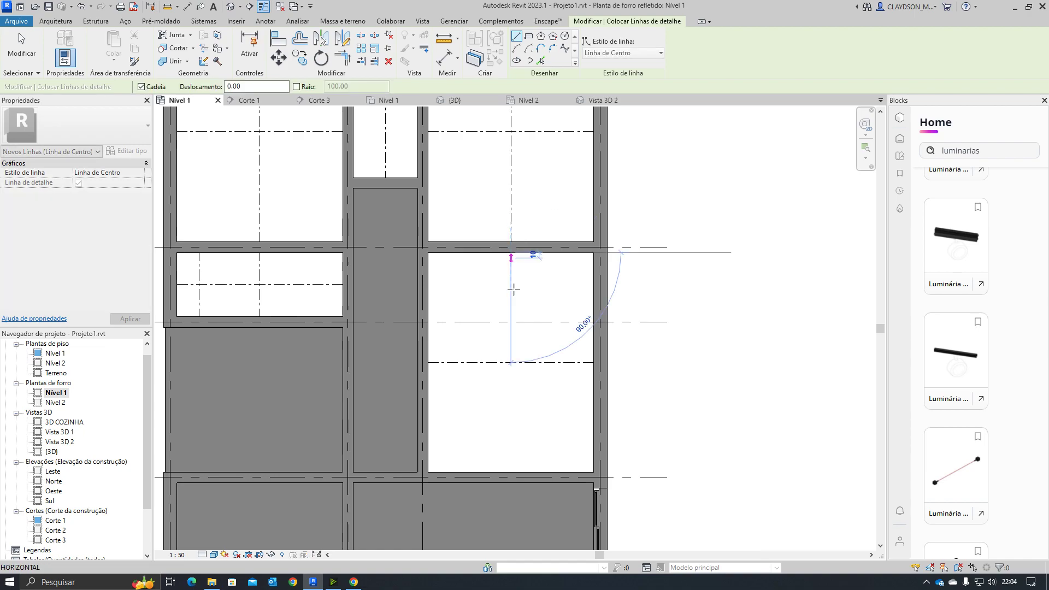
{"action": "left_click", "coordinate": [511, 471]}
{"action": "key", "text": "Escape"}
{"action": "key", "text": "Escape"}
{"action": "scroll", "coordinate": [556, 497], "scroll_direction": "down", "scroll_amount": 2}
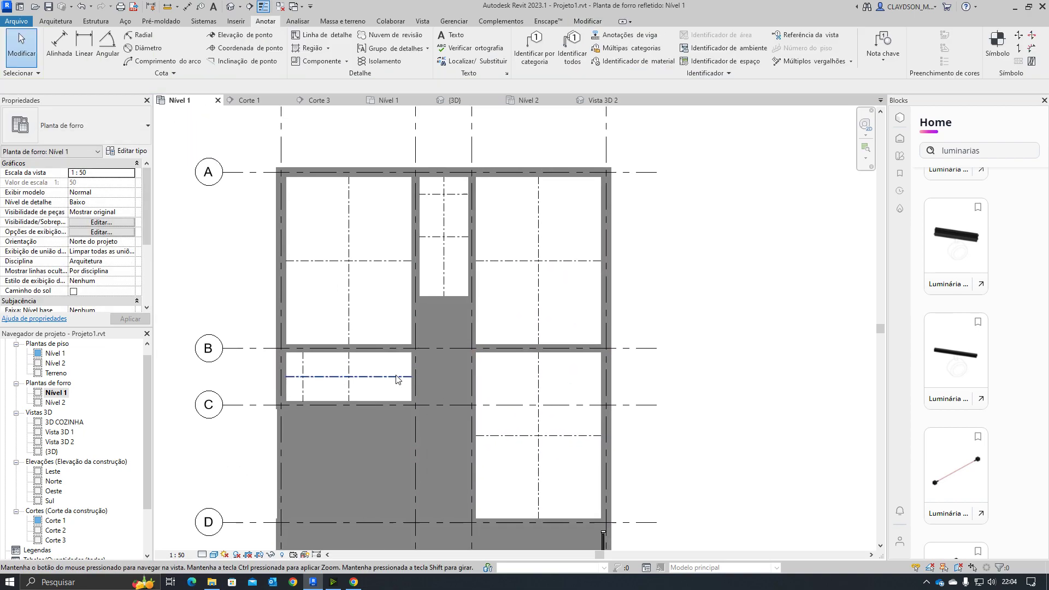
{"action": "scroll", "coordinate": [368, 218], "scroll_direction": "up", "scroll_amount": 2}
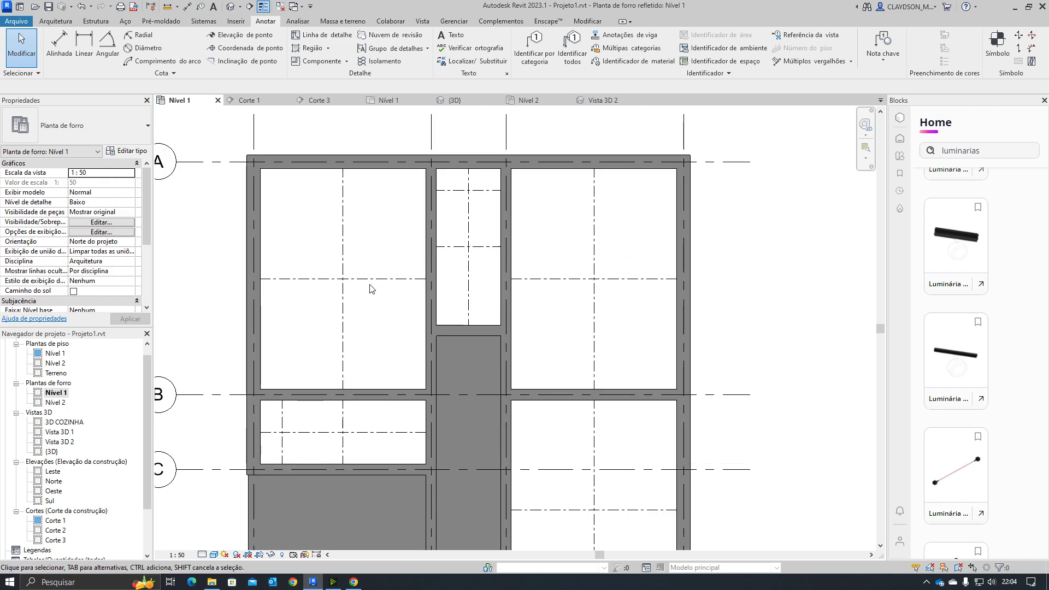
Check the recessed luminaire files in File Explorer's DE EMBUITIR folder and the BIMobject lighting page, then return to Revit
{"action": "left_click", "coordinate": [211, 582]}
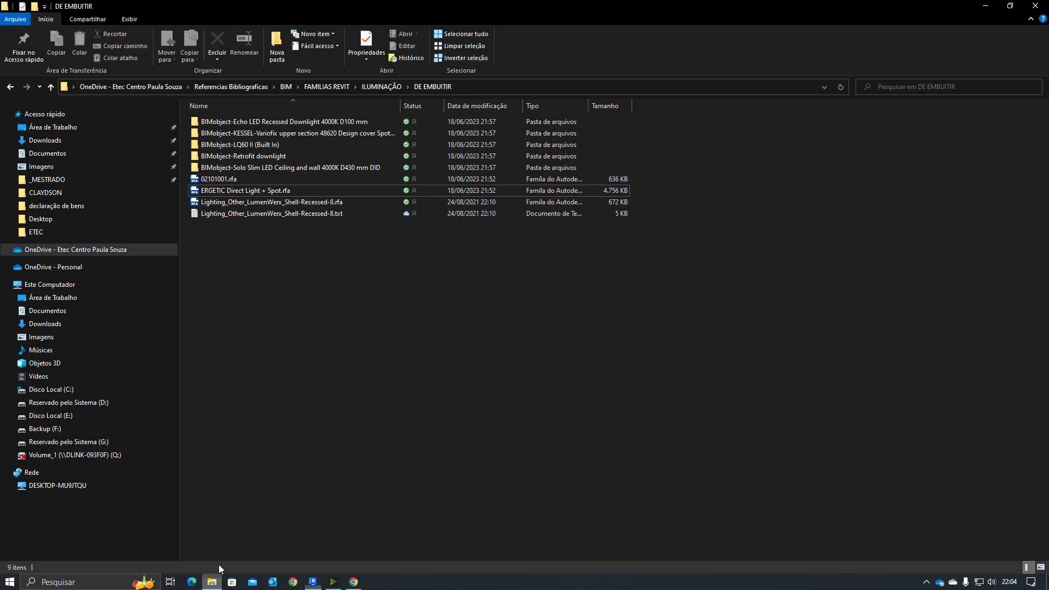
{"action": "left_click", "coordinate": [271, 190]}
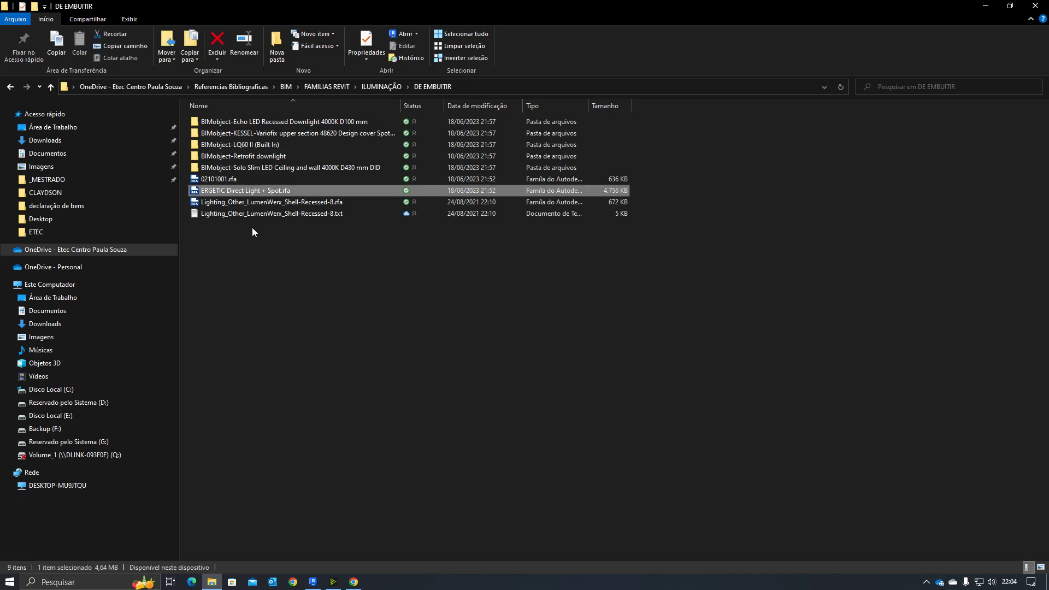
{"action": "left_click", "coordinate": [352, 584]}
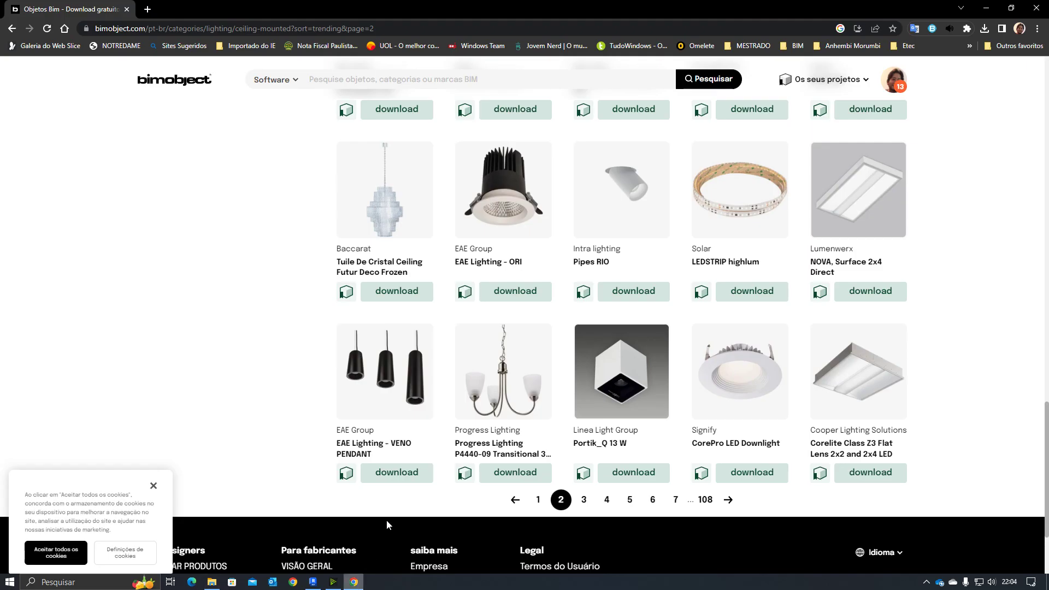
{"action": "left_click", "coordinate": [312, 582]}
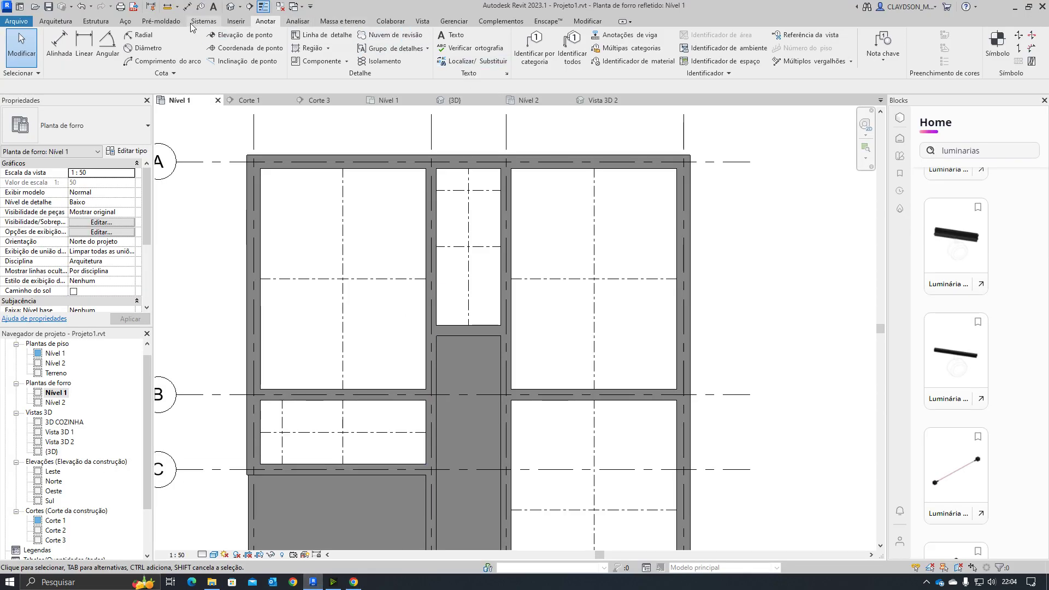
Start placing a luminaire (Luminária) and review the luminaire types already loaded in the project
{"action": "left_click", "coordinate": [236, 22]}
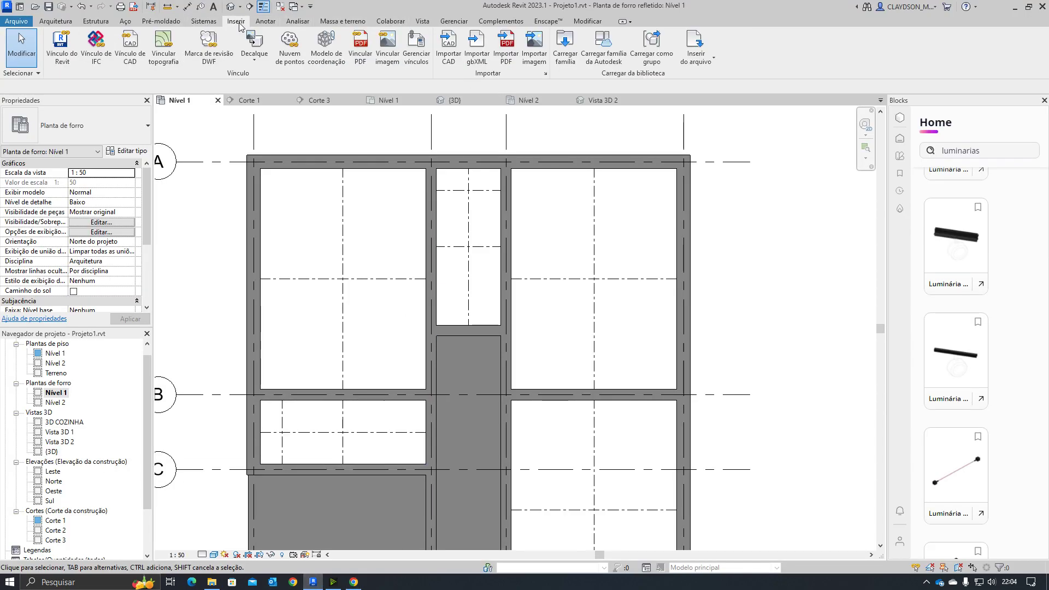
{"action": "left_click", "coordinate": [203, 21]}
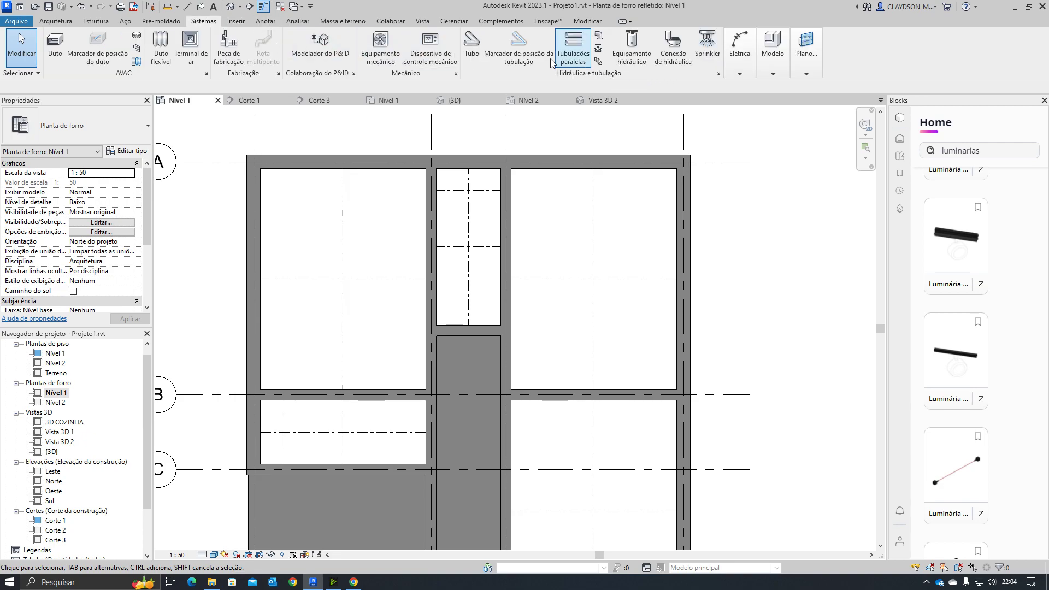
{"action": "mouse_move", "coordinate": [739, 54]}
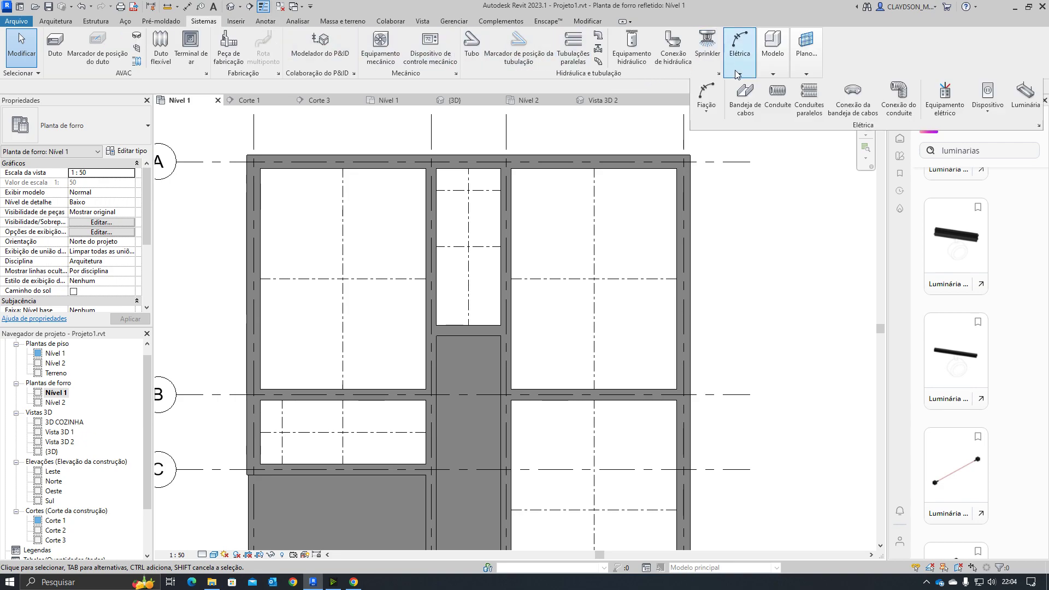
{"action": "left_click", "coordinate": [1021, 101]}
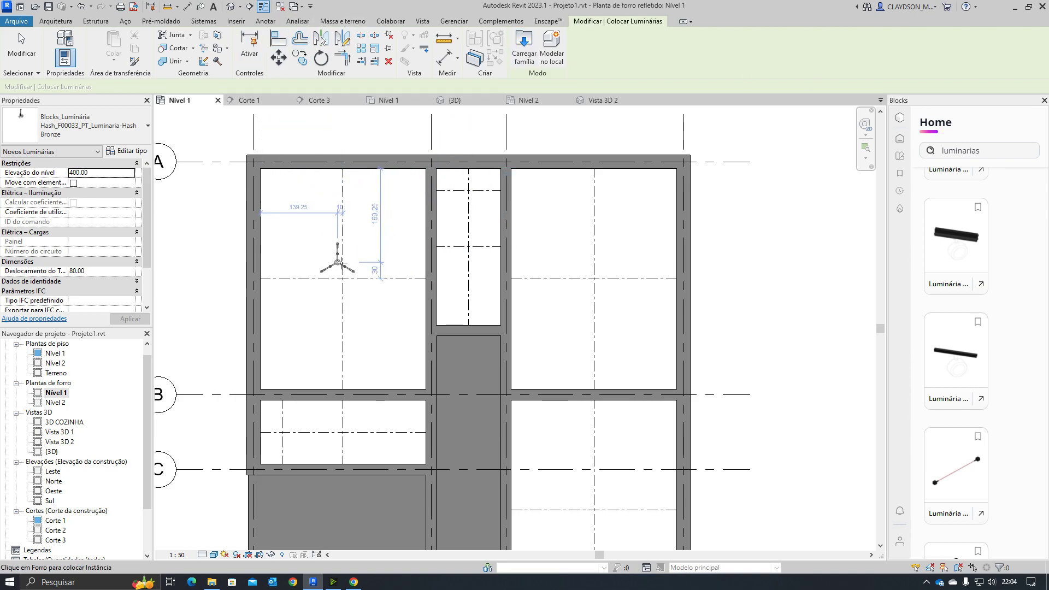
{"action": "left_click", "coordinate": [80, 128]}
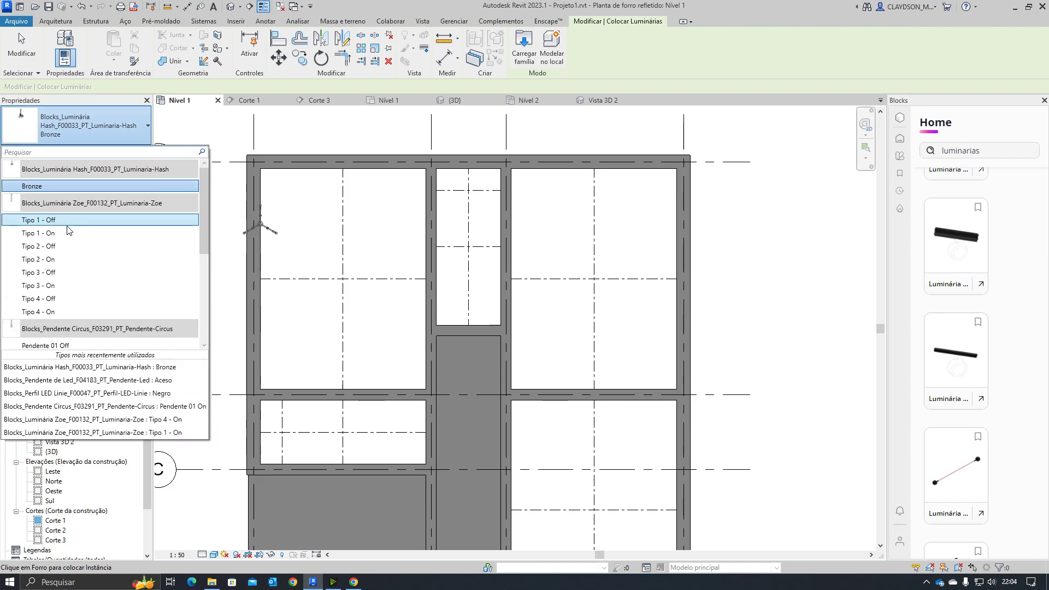
{"action": "scroll", "coordinate": [68, 246], "scroll_direction": "down", "scroll_amount": 4}
{"action": "scroll", "coordinate": [68, 251], "scroll_direction": "up", "scroll_amount": 4}
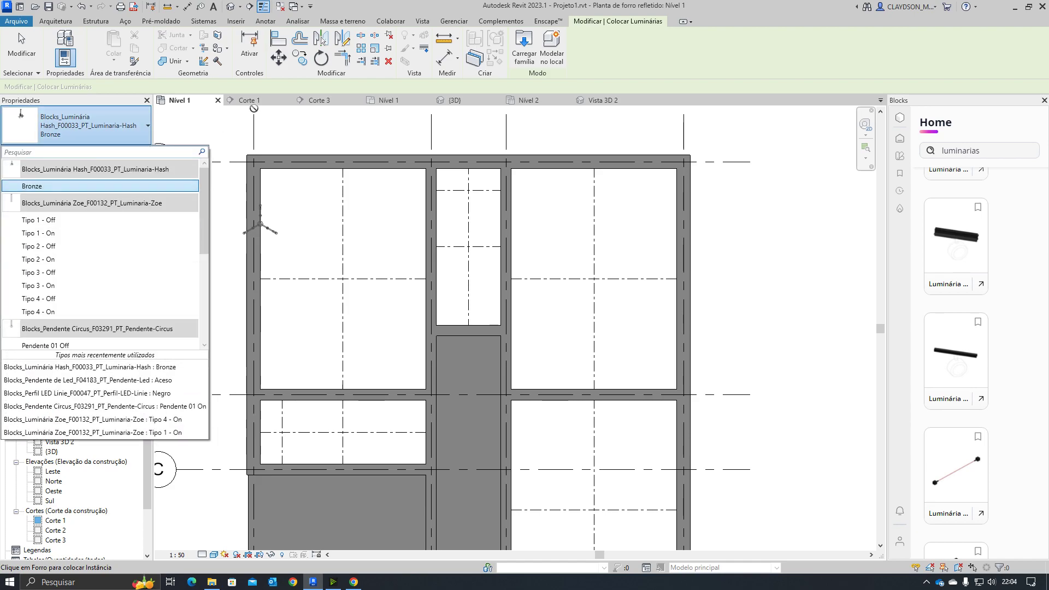
Start loading a family and browse to the Referencias Bibliograficas folder in the OneDrive - Etec Centro Paula Souza storage
{"action": "left_click", "coordinate": [634, 50]}
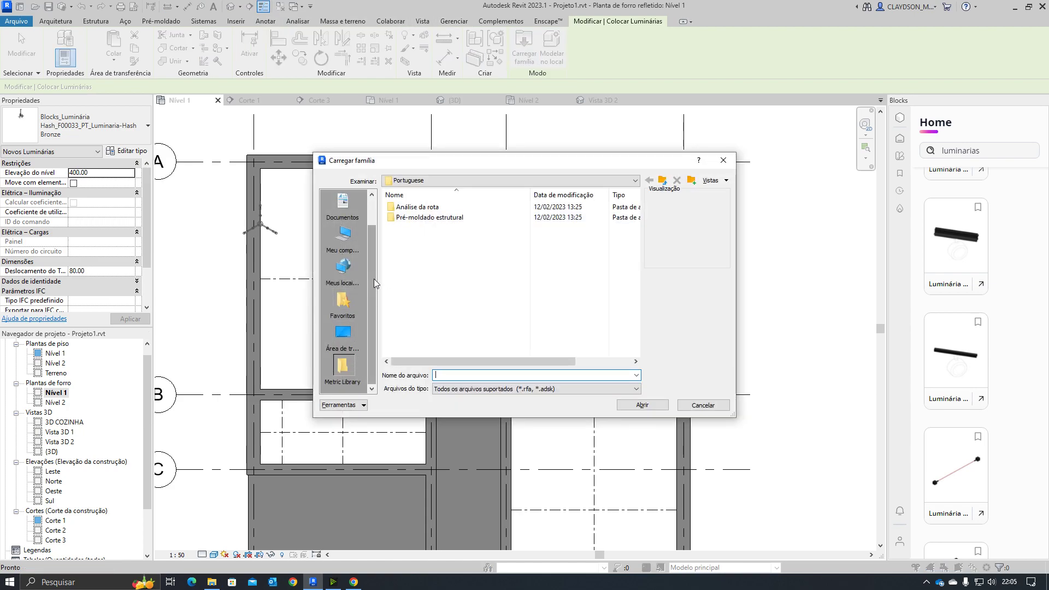
{"action": "left_click", "coordinate": [343, 238]}
{"action": "scroll", "coordinate": [423, 323], "scroll_direction": "down", "scroll_amount": 1}
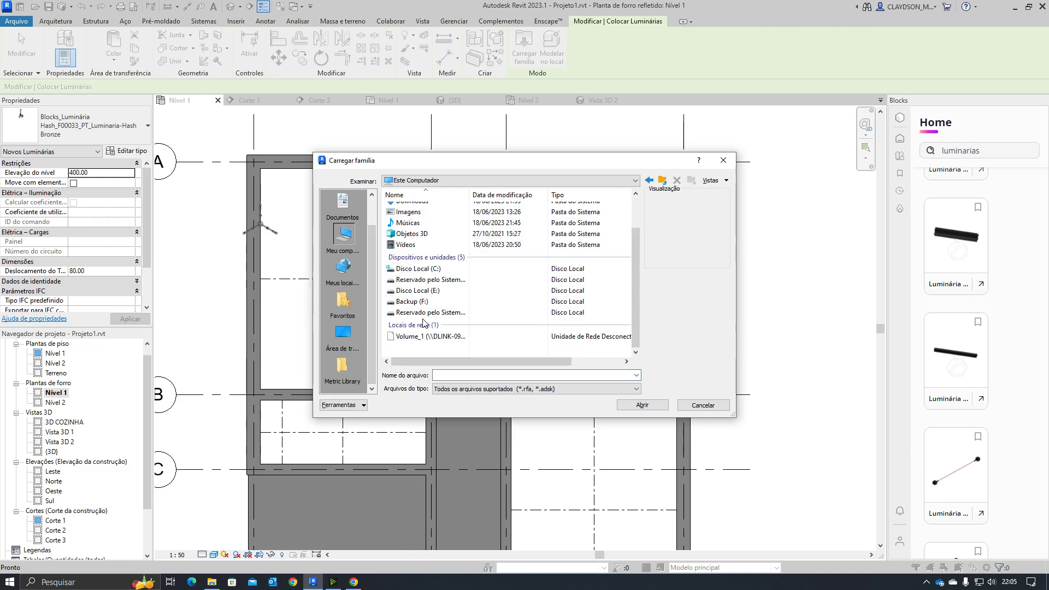
{"action": "scroll", "coordinate": [415, 295], "scroll_direction": "up", "scroll_amount": 1}
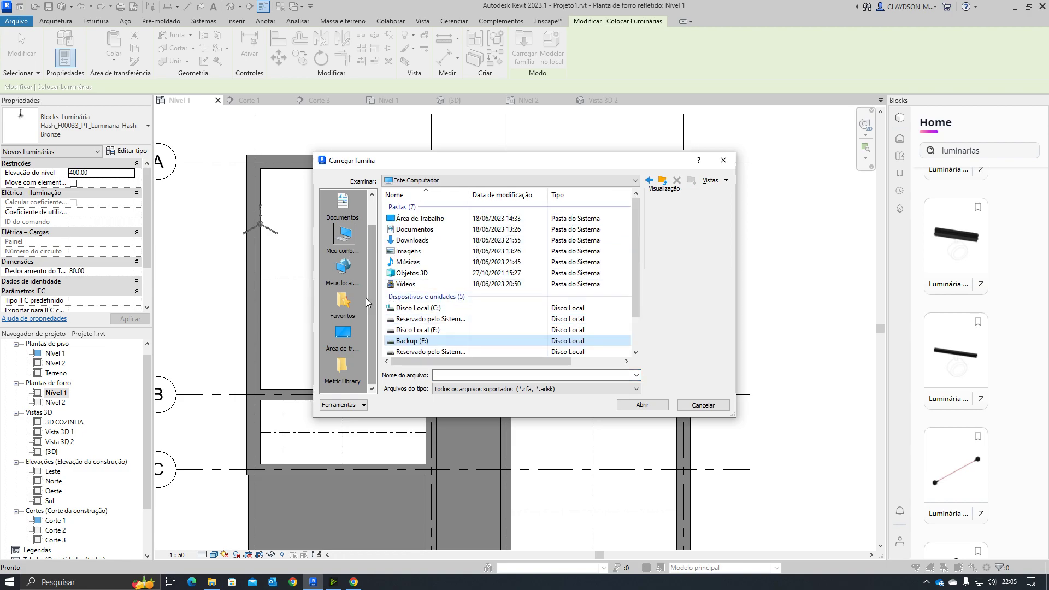
{"action": "left_click", "coordinate": [343, 334]}
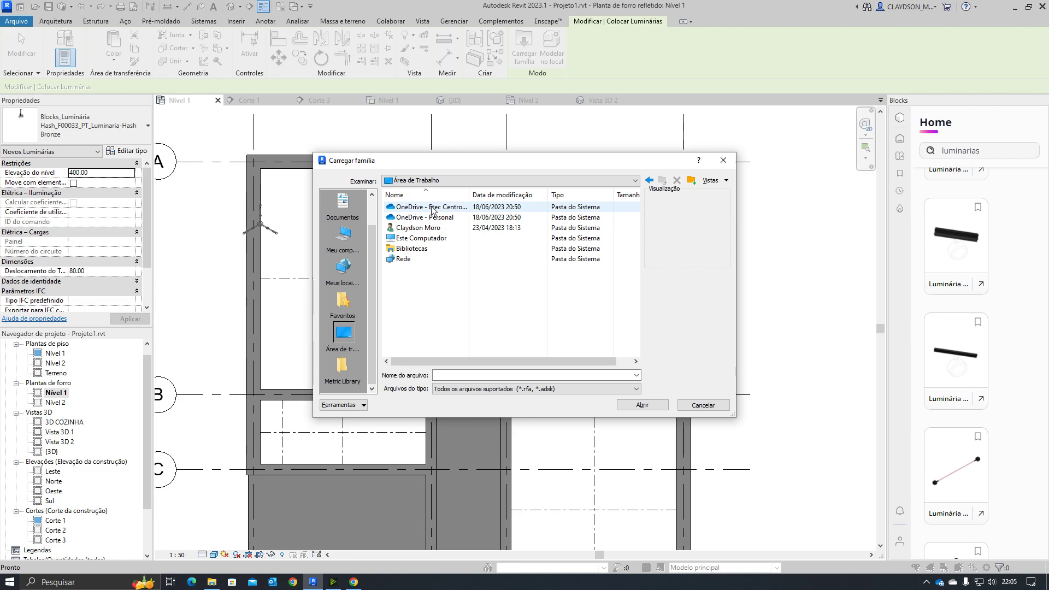
{"action": "double_click", "coordinate": [421, 206]}
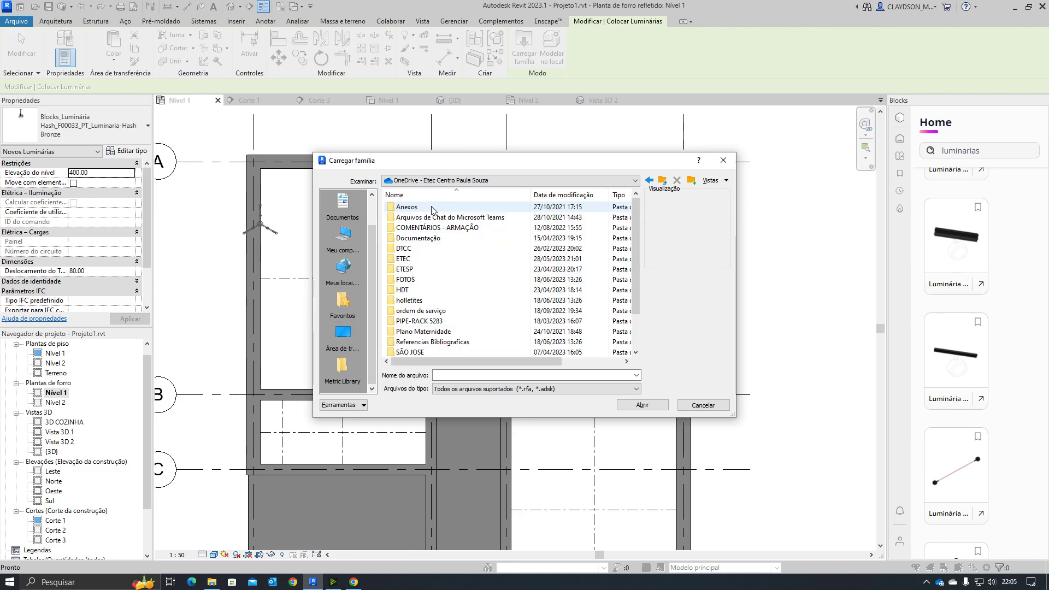
{"action": "double_click", "coordinate": [431, 341]}
Browse through BIM, FAMILIAS REVIT and ILUMINAÇÃO to open the DE EMBUITIR family folder
{"action": "scroll", "coordinate": [417, 272], "scroll_direction": "down", "scroll_amount": 3}
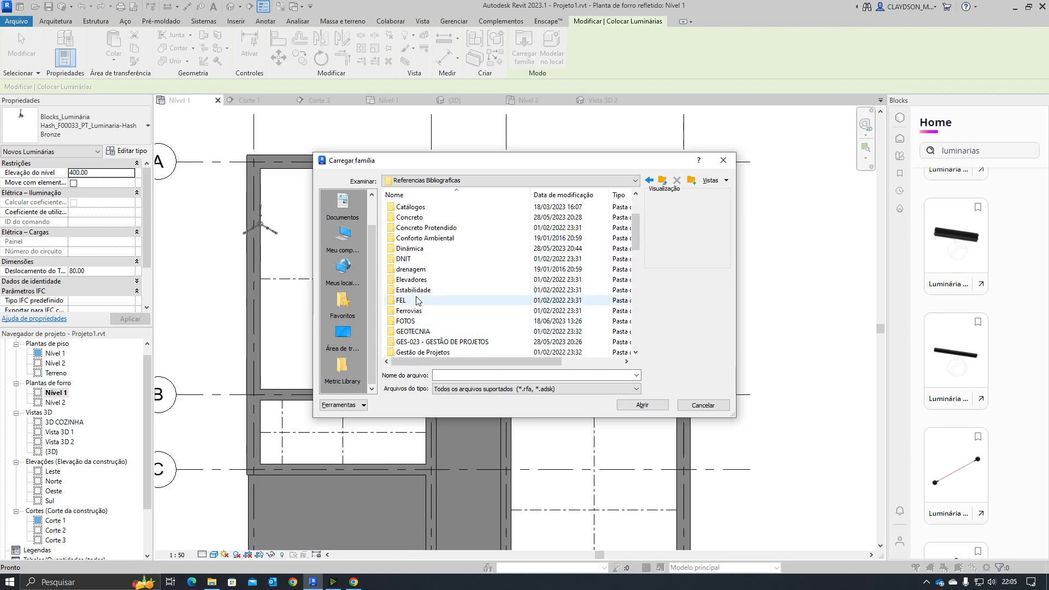
{"action": "scroll", "coordinate": [421, 311], "scroll_direction": "up", "scroll_amount": 2}
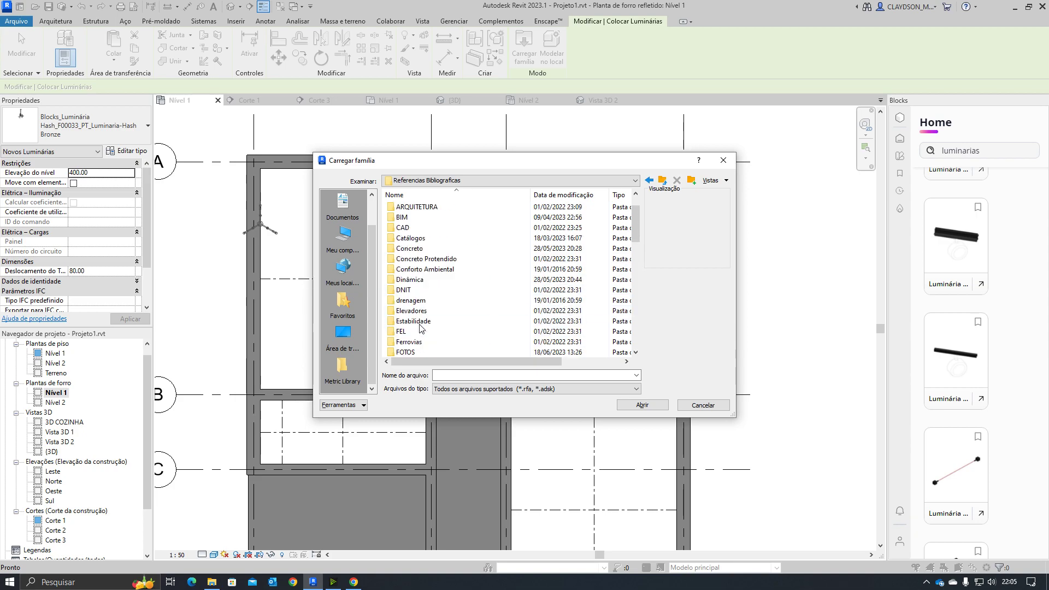
{"action": "double_click", "coordinate": [420, 227]}
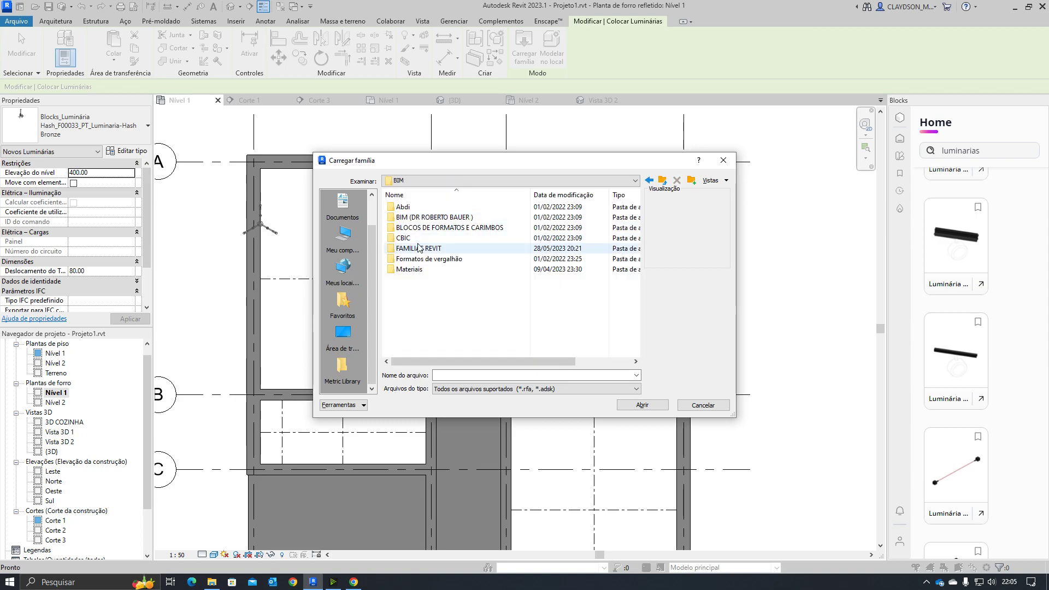
{"action": "double_click", "coordinate": [429, 249]}
{"action": "scroll", "coordinate": [430, 257], "scroll_direction": "down", "scroll_amount": 5}
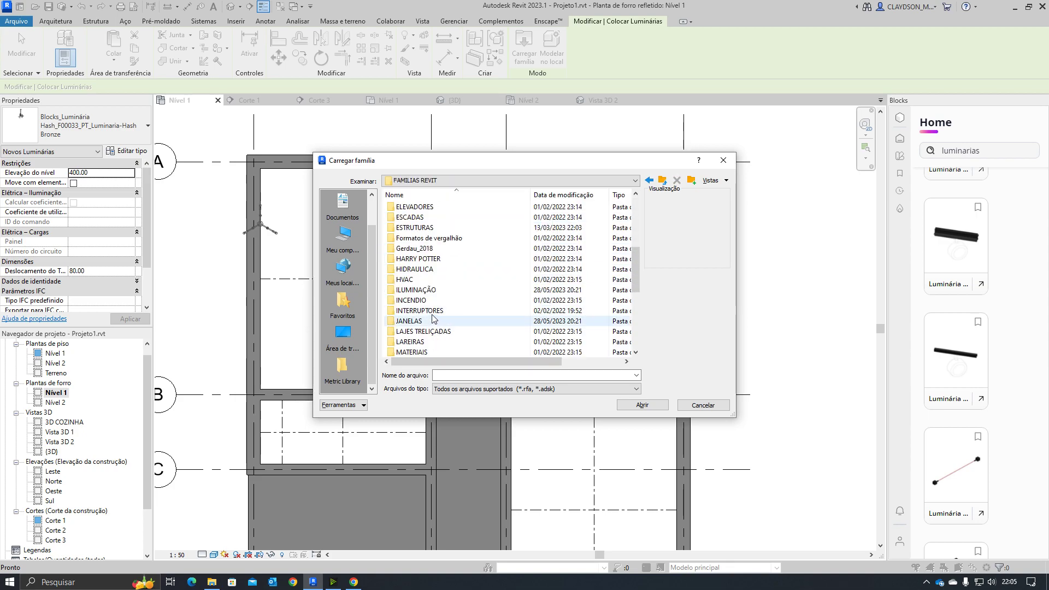
{"action": "double_click", "coordinate": [430, 291]}
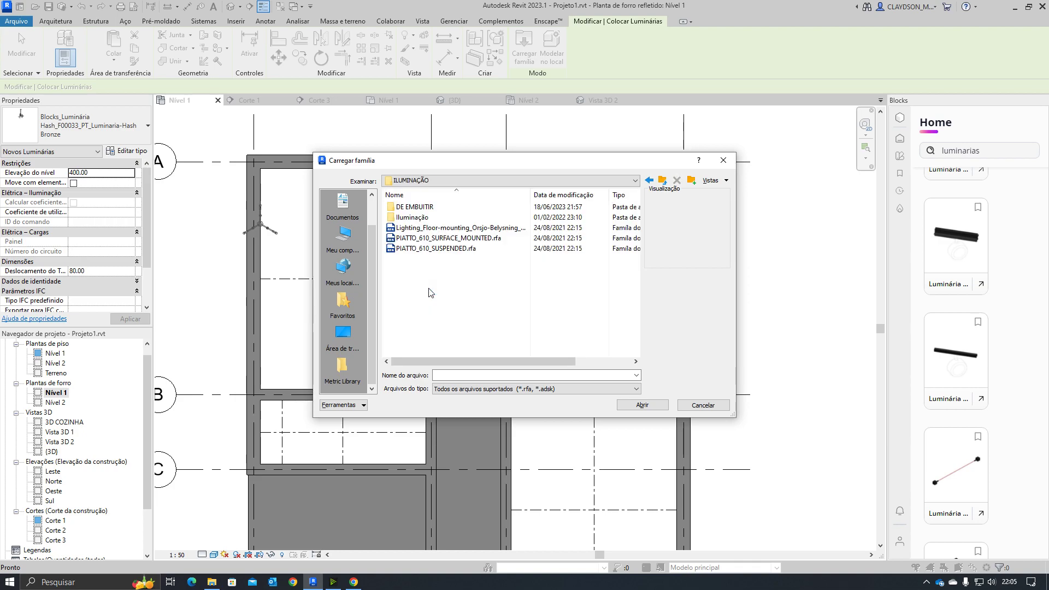
{"action": "double_click", "coordinate": [427, 207]}
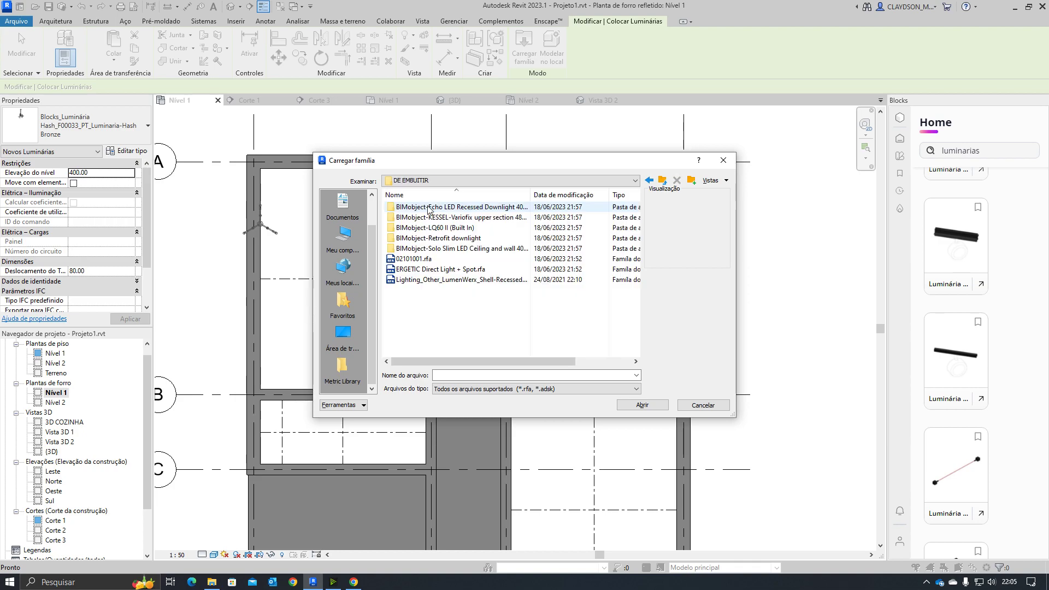
Preview the recessed luminaire families and open the one in the Solo Slim LED Ceiling and wall 4000K D430 mm DID folder
{"action": "left_click", "coordinate": [418, 260]}
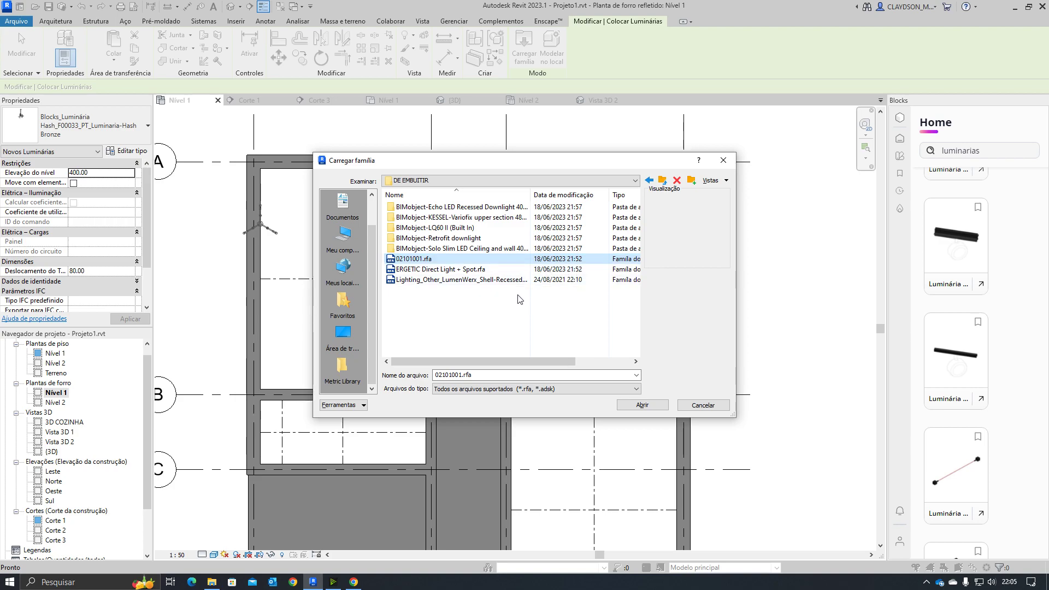
{"action": "left_click", "coordinate": [439, 270]}
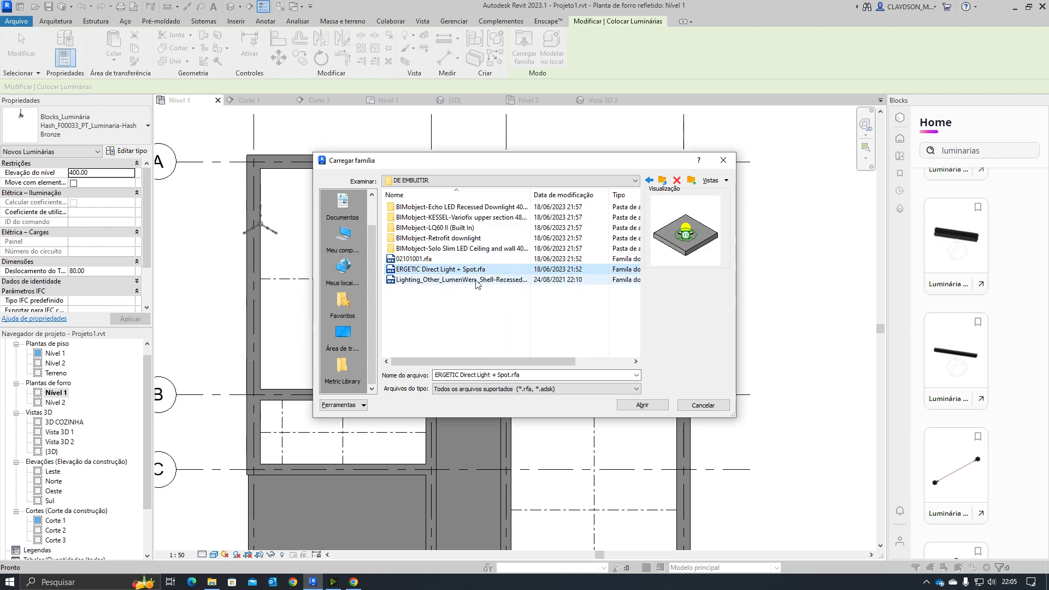
{"action": "left_click", "coordinate": [445, 280]}
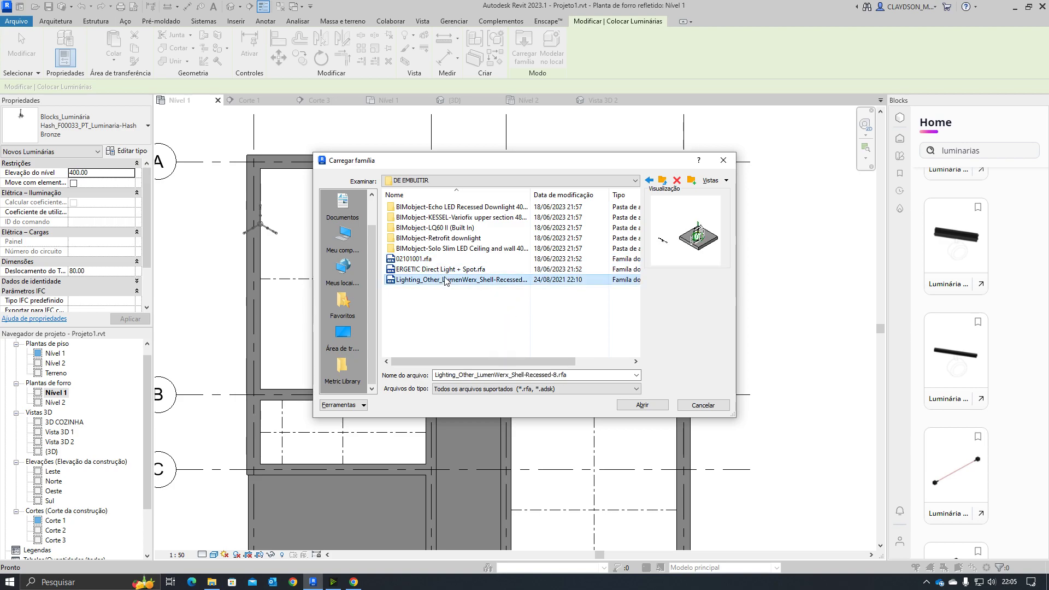
{"action": "double_click", "coordinate": [442, 248]}
{"action": "double_click", "coordinate": [442, 208]}
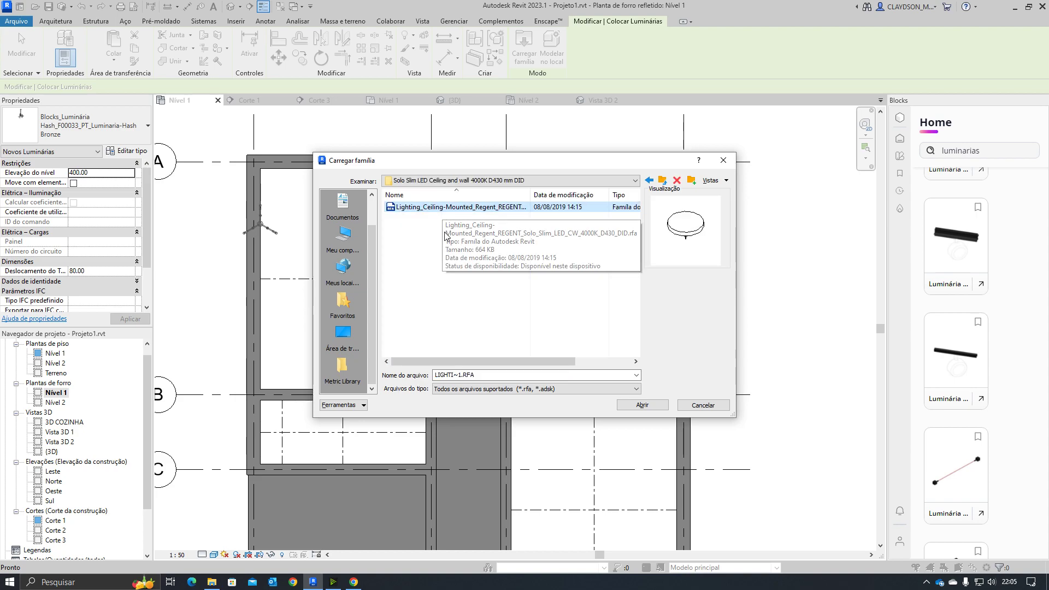
{"action": "left_click", "coordinate": [641, 406]}
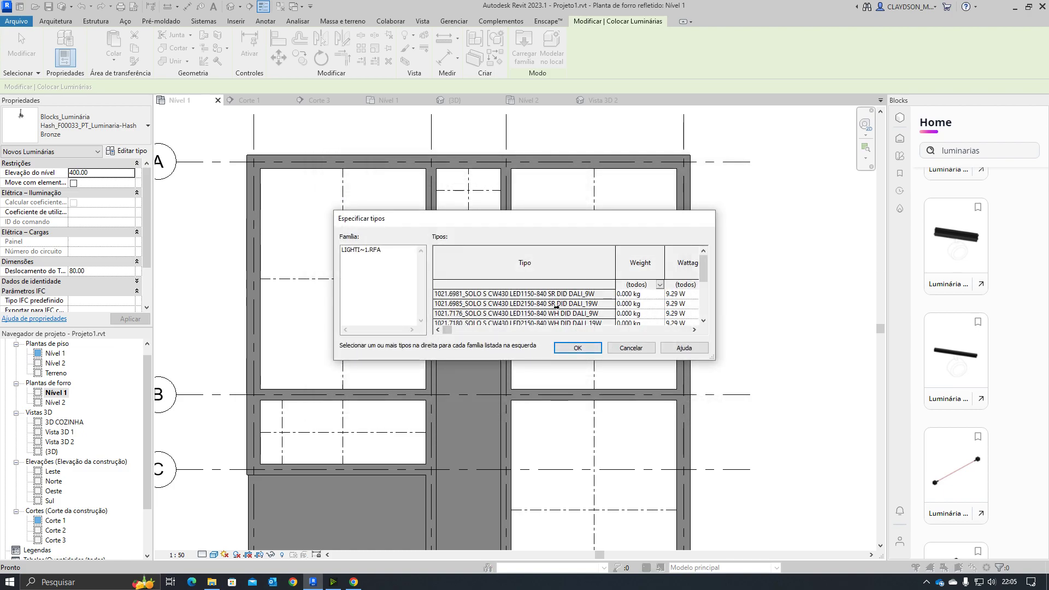
Load the family with the type 1022.6041_SOLO S CW430 LED2150-840 WH DID DALI E1h_21W
{"action": "scroll", "coordinate": [556, 307], "scroll_direction": "down", "scroll_amount": 10}
{"action": "left_click", "coordinate": [551, 304]}
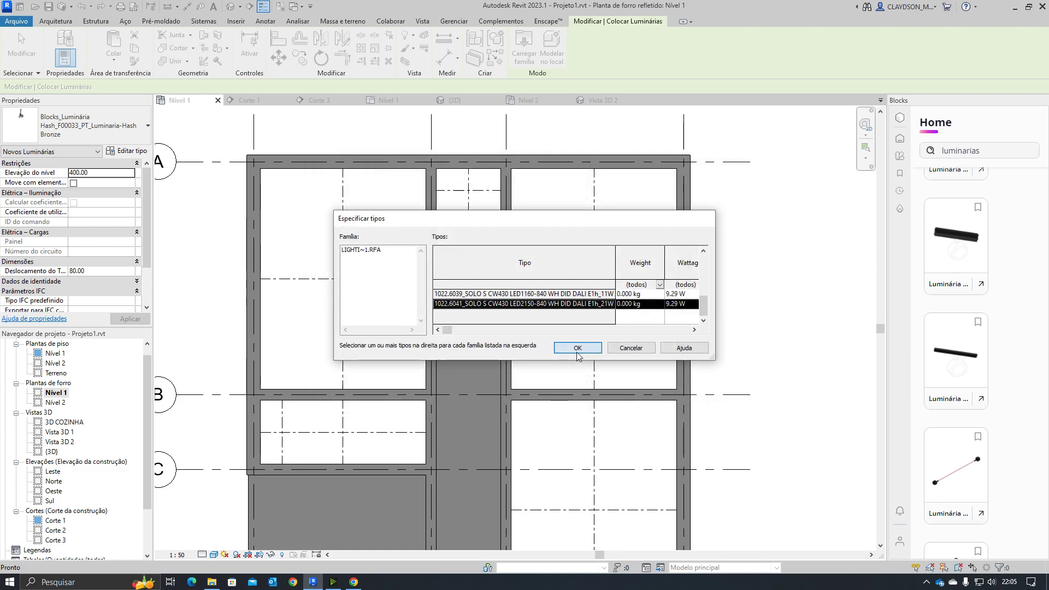
{"action": "left_click", "coordinate": [578, 348]}
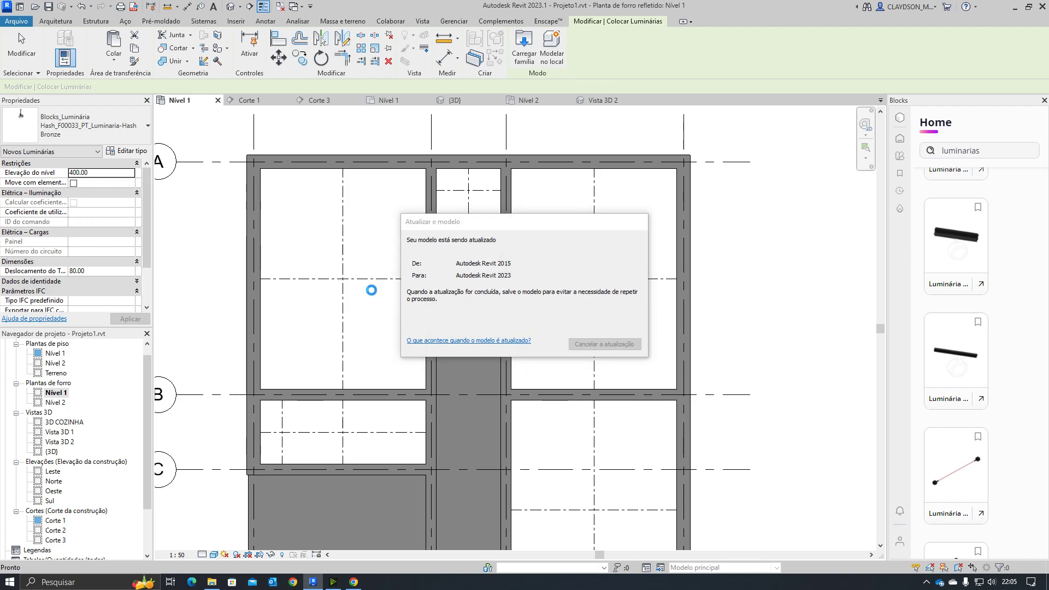
Place a Solo Slim luminaire at the centre line intersection of each of the two large rooms between grids A and B
{"action": "left_click", "coordinate": [343, 278]}
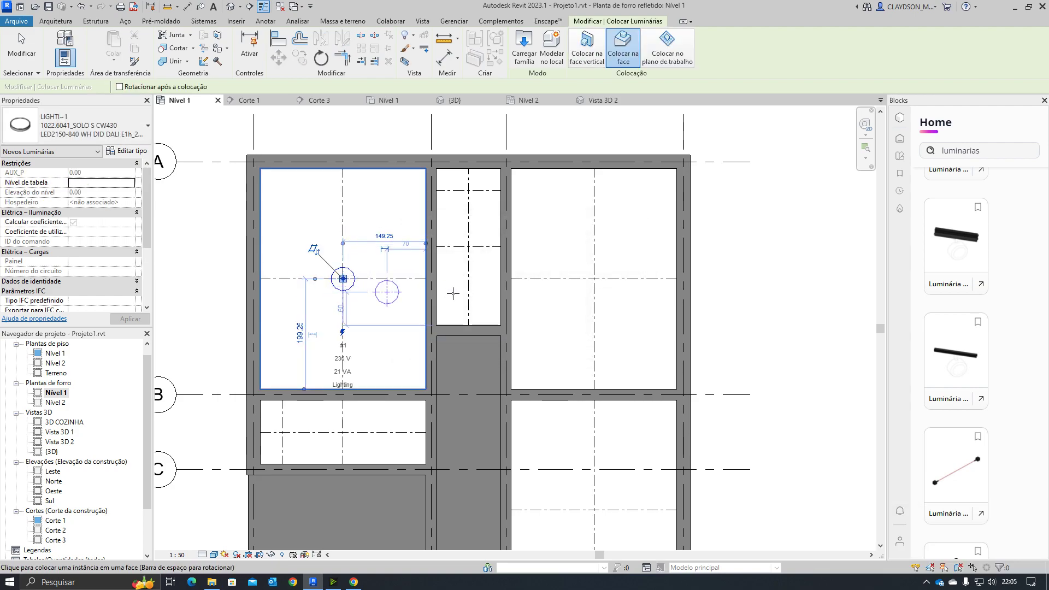
{"action": "left_click", "coordinate": [594, 279]}
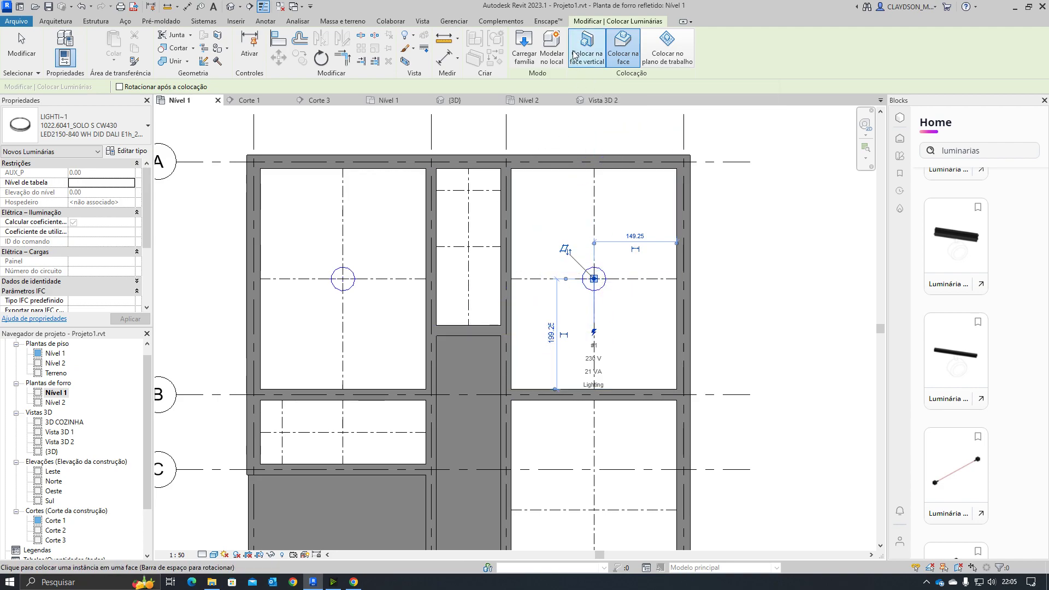
Preview the recessed families in the DE EMBUITIR folder and open Lighting_Other_LumenWerx_Shell-Recessed-8.rfa for loading
{"action": "left_click", "coordinate": [524, 47]}
{"action": "left_click", "coordinate": [661, 181]}
{"action": "left_click", "coordinate": [661, 180]}
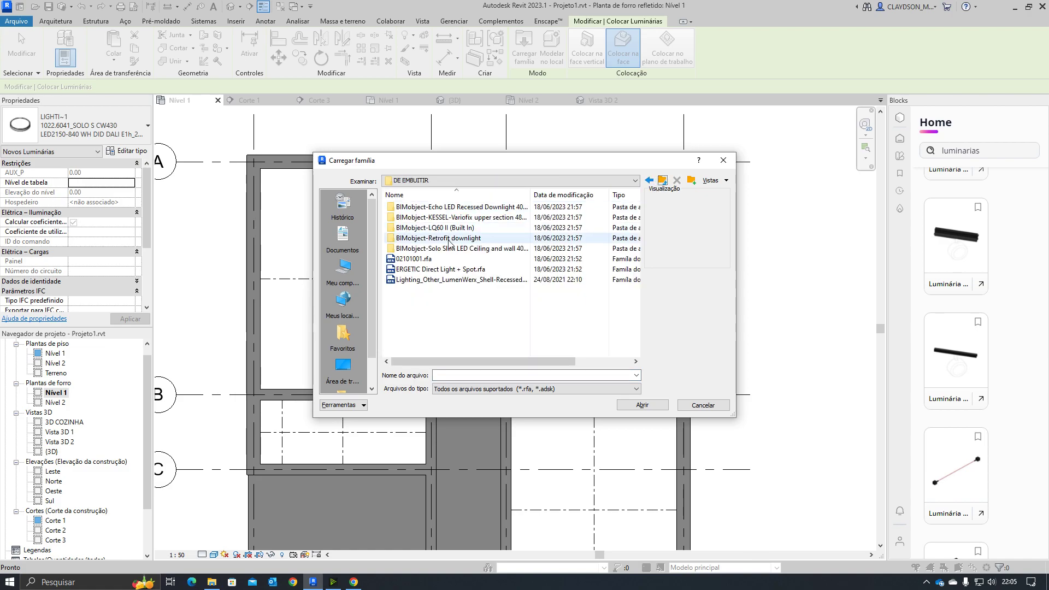
{"action": "left_click", "coordinate": [425, 280]}
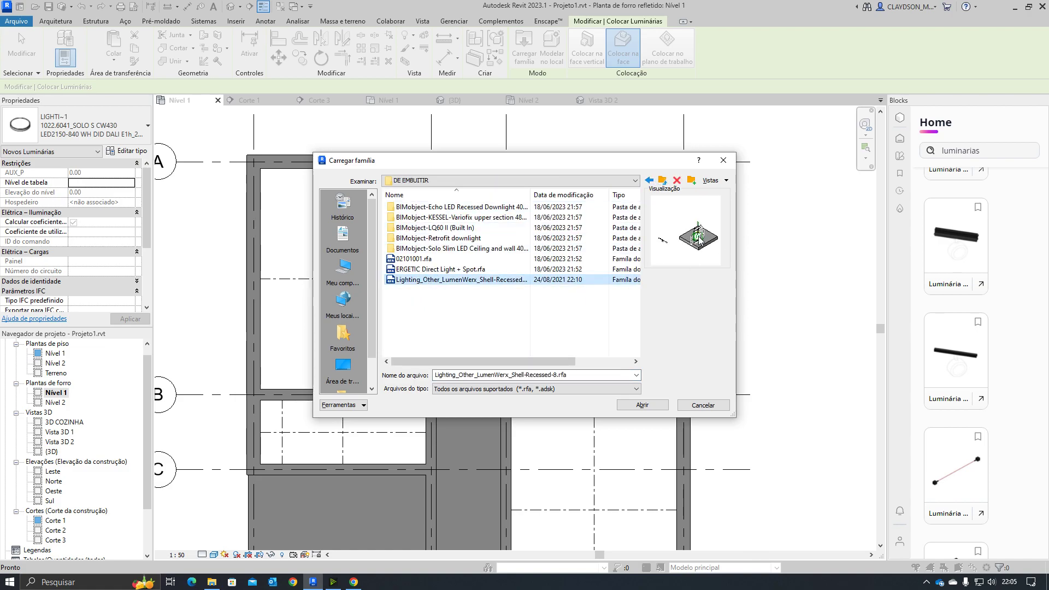
{"action": "left_click", "coordinate": [429, 273]}
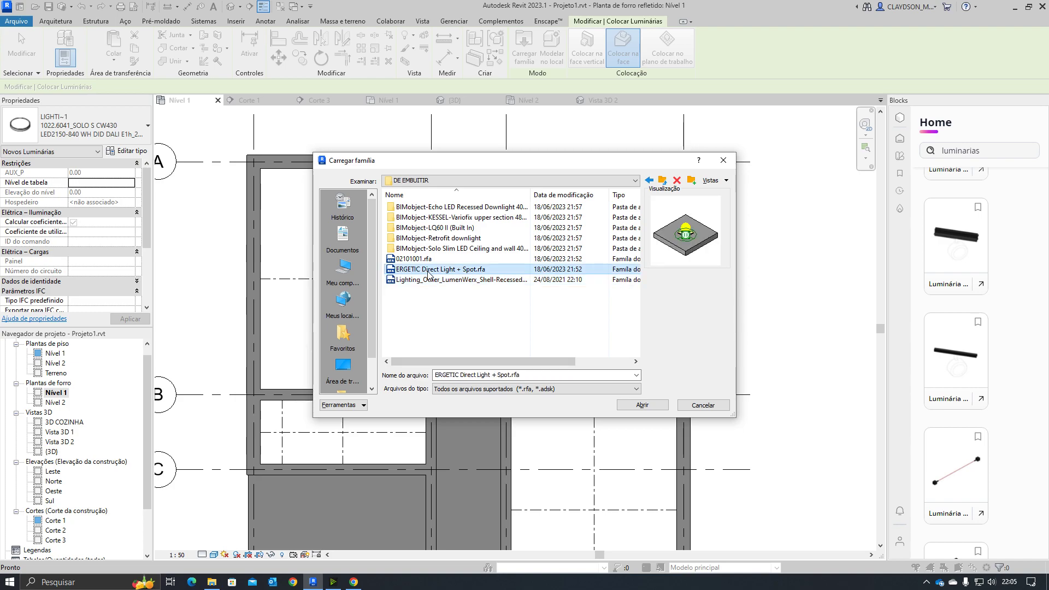
{"action": "left_click", "coordinate": [493, 279]}
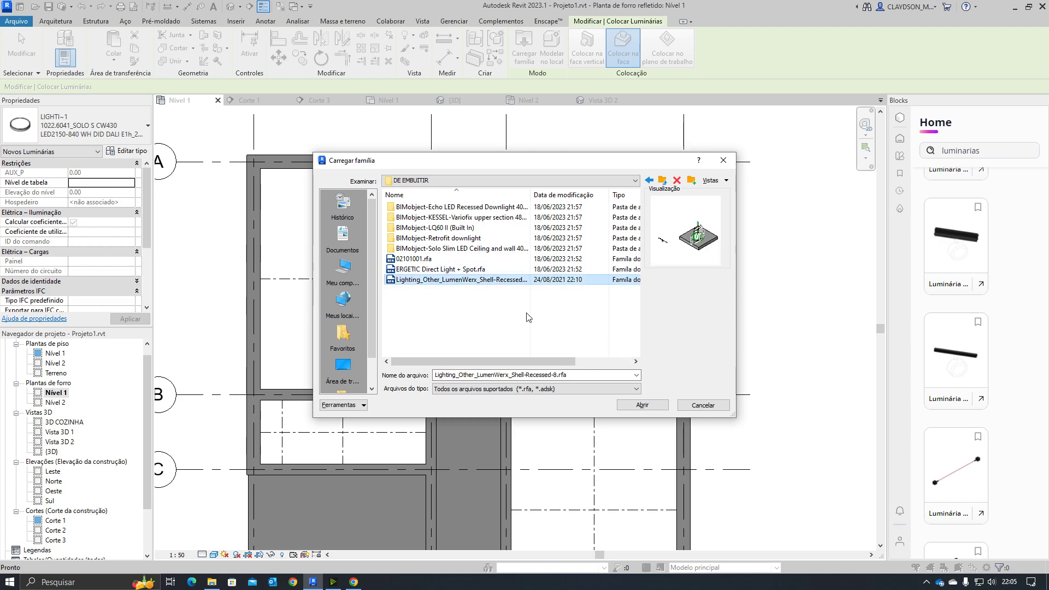
{"action": "left_click", "coordinate": [660, 407]}
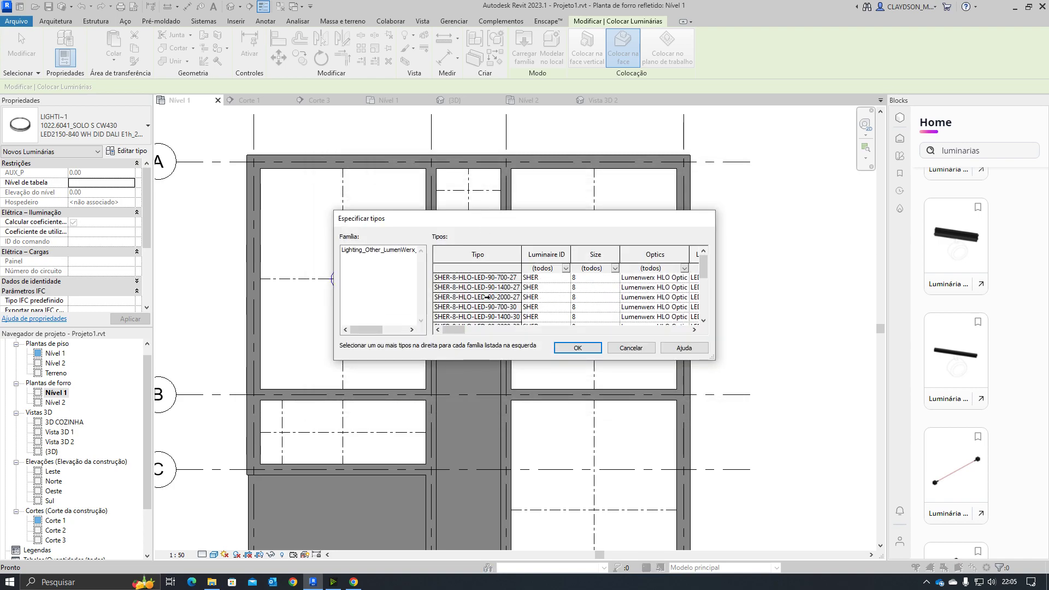
Compare the LumenWerx types by lumen package and colour temperature and load SHER-8-HLO-LED-90-1400-40
{"action": "left_click", "coordinate": [487, 297]}
{"action": "left_click_drag", "start_coordinate": [713, 360], "coordinate": [1014, 479]}
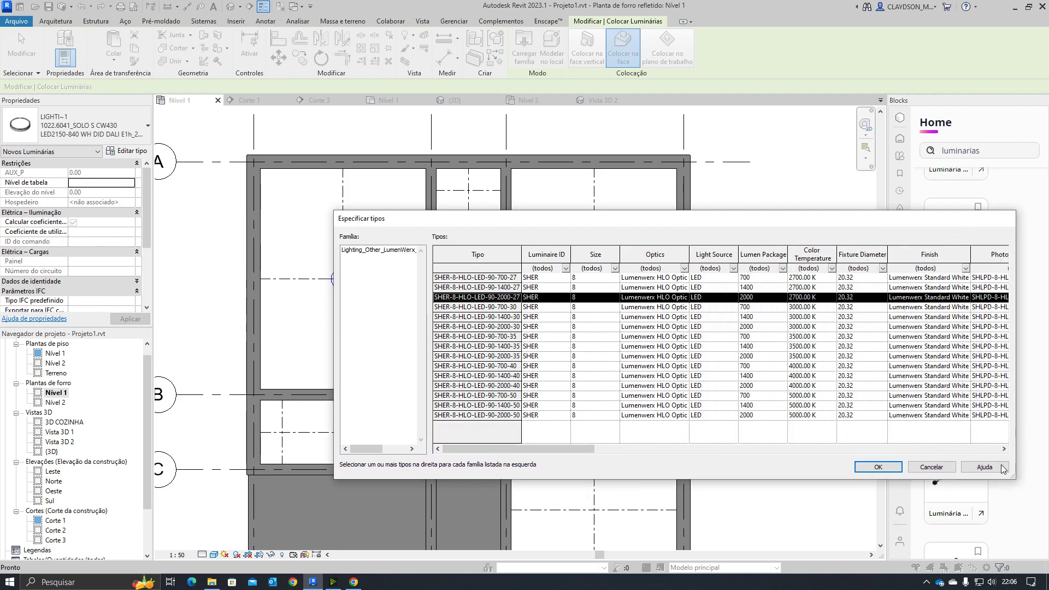
{"action": "left_click", "coordinate": [811, 366]}
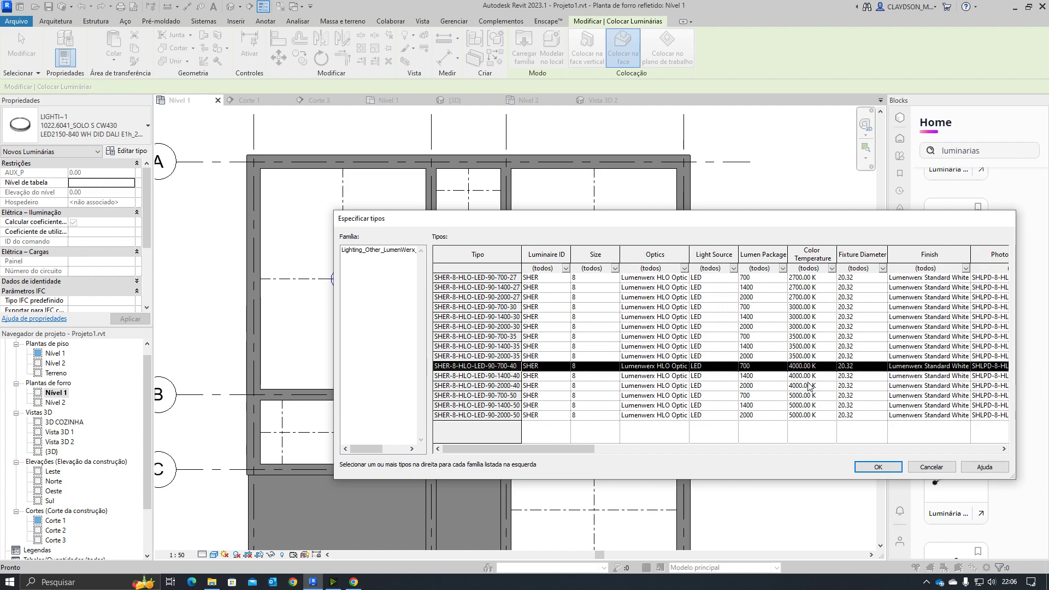
{"action": "left_click", "coordinate": [805, 407]}
{"action": "left_click", "coordinate": [540, 376]}
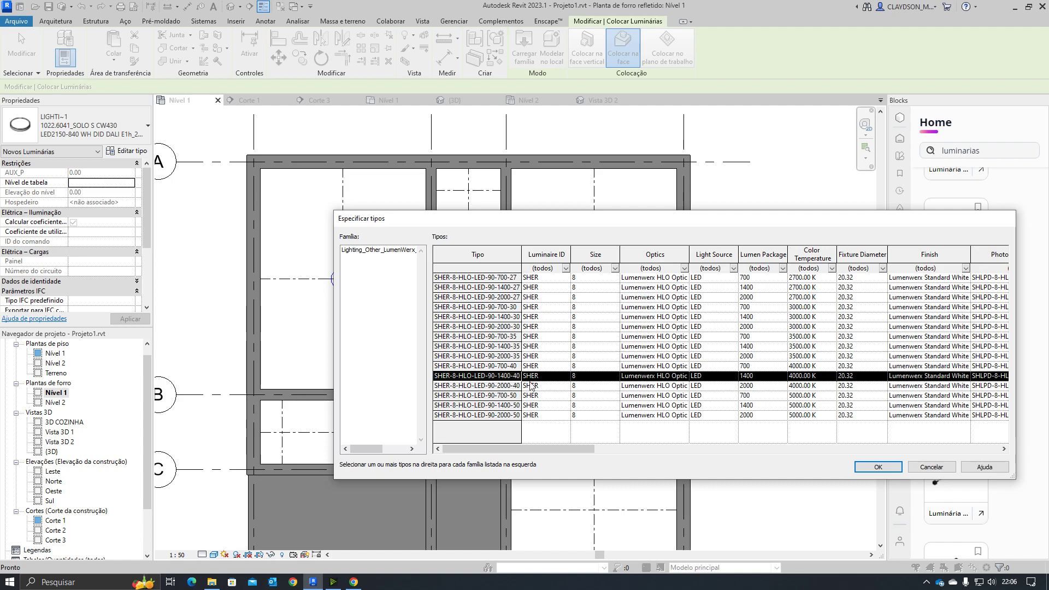
{"action": "left_click", "coordinate": [874, 467]}
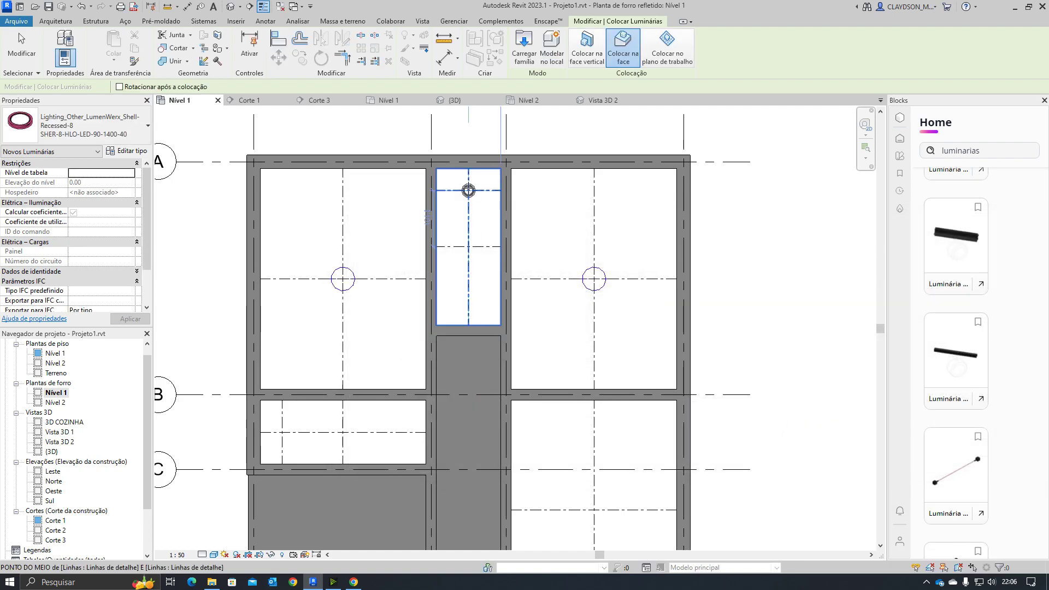
Place a LumenWerx recessed luminaire at the upper centre line intersection of the narrow room below grid A
{"action": "left_click", "coordinate": [468, 190]}
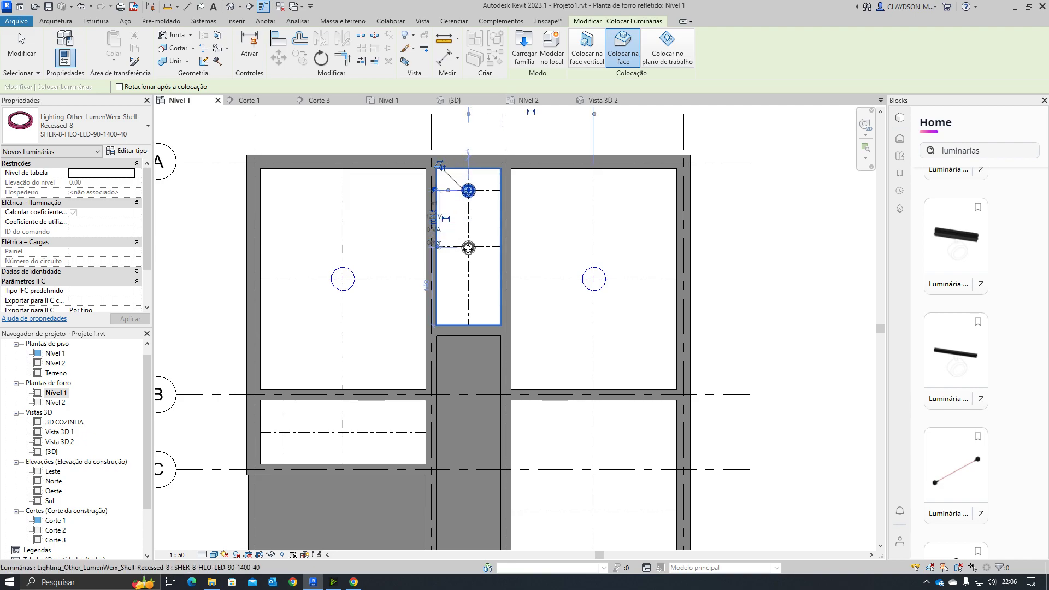
{"action": "scroll", "coordinate": [467, 248], "scroll_direction": "up", "scroll_amount": 3}
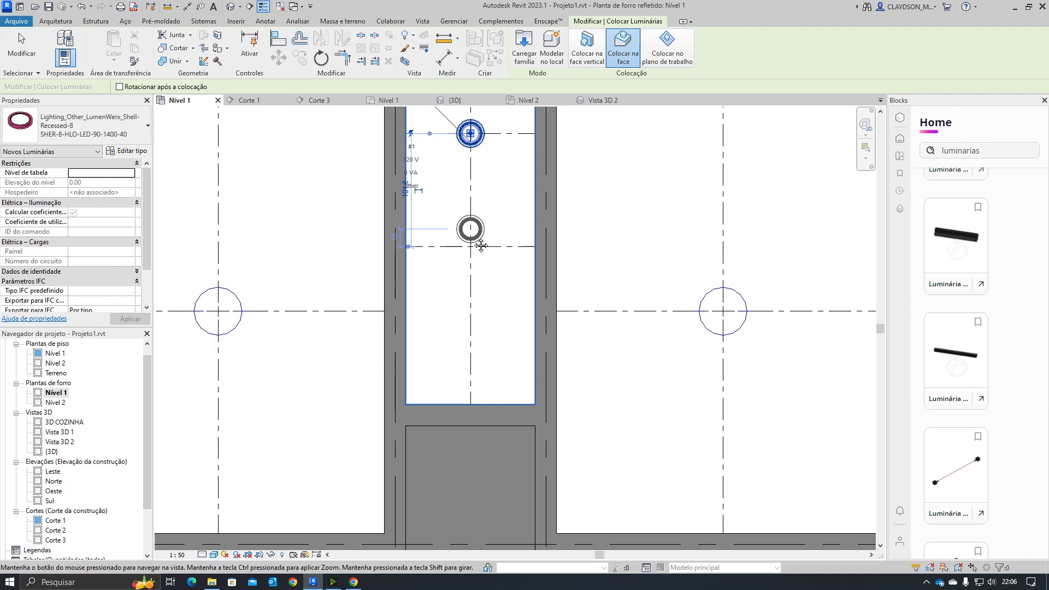
{"action": "scroll", "coordinate": [471, 243], "scroll_direction": "up", "scroll_amount": 2}
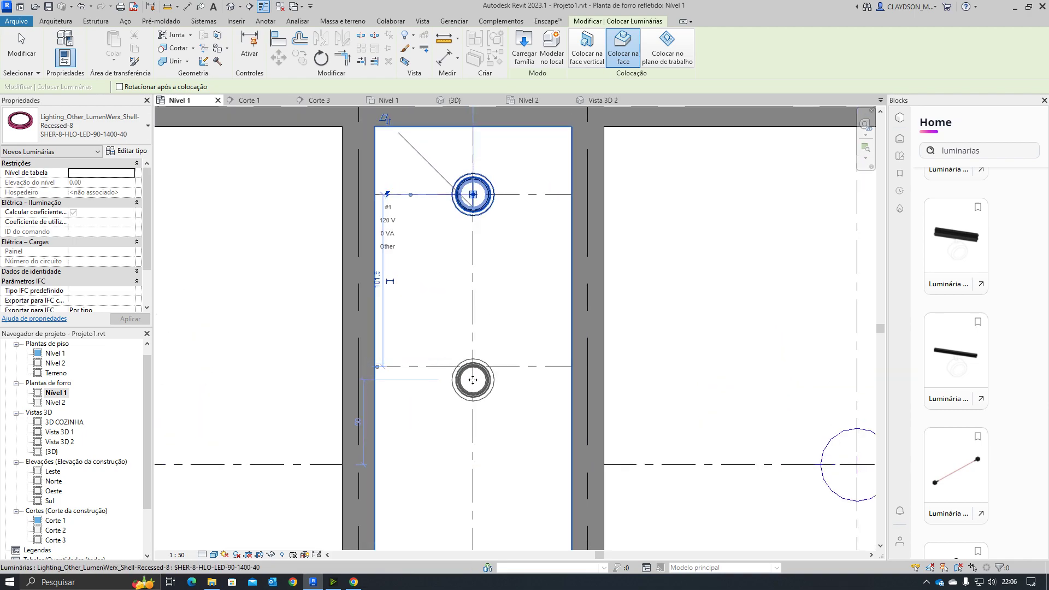
{"action": "key", "text": "Escape"}
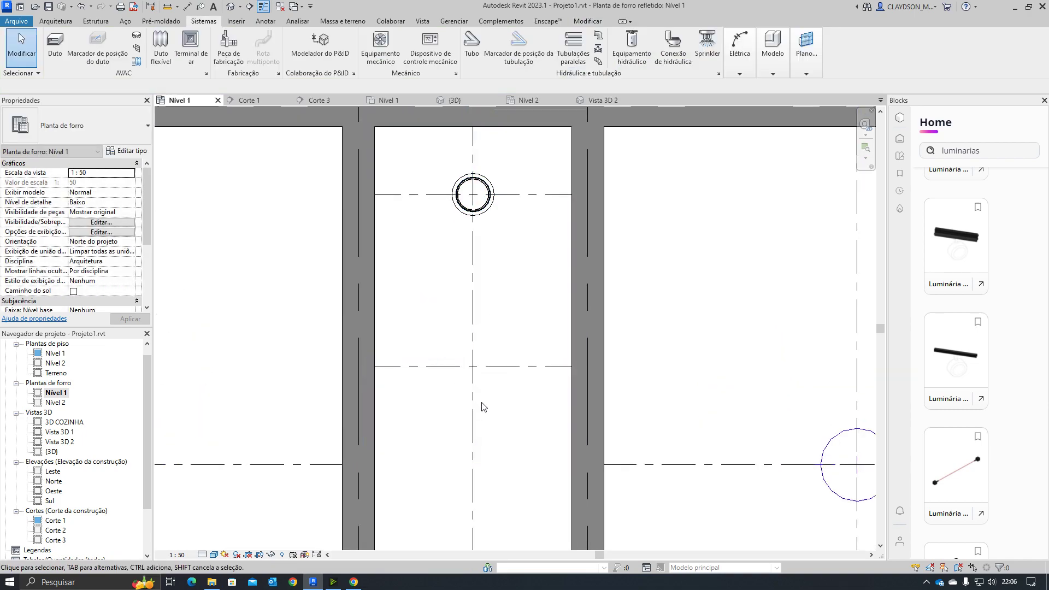
Copy the recessed luminaire straight down to the lower centre line intersection in the same narrow room
{"action": "left_click", "coordinate": [486, 210]}
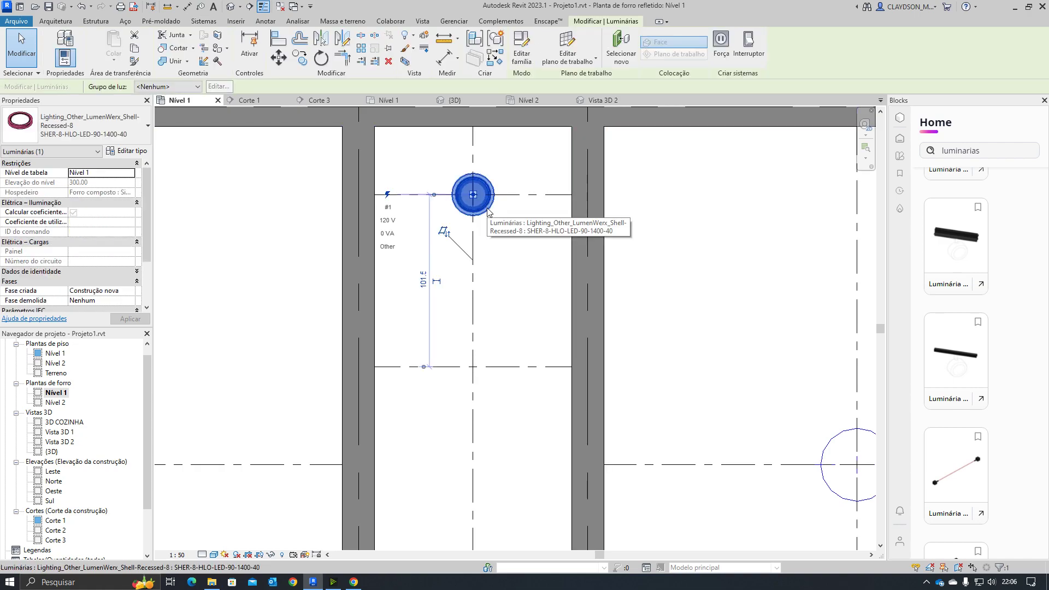
{"action": "key", "text": "c"}
{"action": "key", "text": "o"}
{"action": "left_click", "coordinate": [515, 195]}
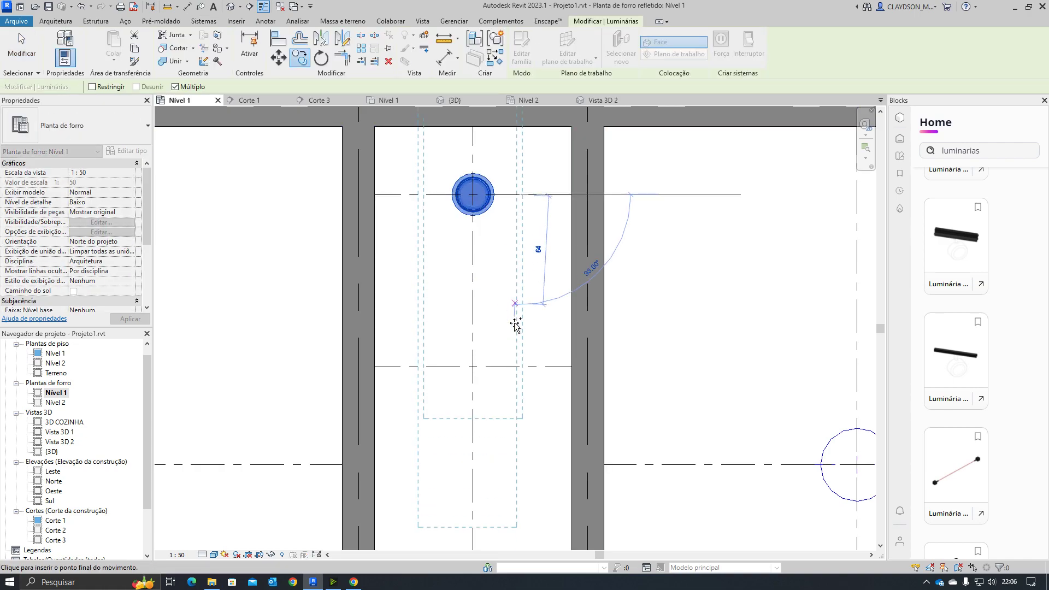
{"action": "left_click", "coordinate": [519, 399]}
{"action": "key", "text": "Escape"}
{"action": "key", "text": "Escape"}
{"action": "scroll", "coordinate": [520, 402], "scroll_direction": "down", "scroll_amount": 4}
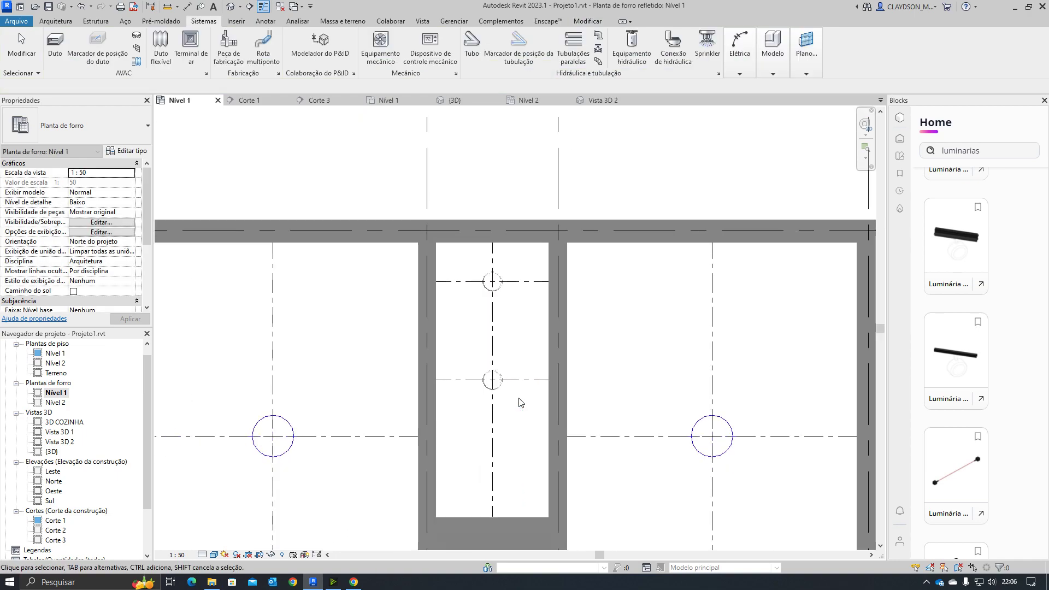
Copy the lower recessed luminaire to the left centre line intersection of the small room between grids B and C
{"action": "scroll", "coordinate": [638, 265], "scroll_direction": "up", "scroll_amount": 4}
{"action": "middle_click_drag", "start_coordinate": [638, 265], "coordinate": [646, 245]}
{"action": "middle_click_drag", "start_coordinate": [506, 354], "coordinate": [535, 298]}
{"action": "left_click", "coordinate": [695, 140]}
{"action": "middle_click_drag", "start_coordinate": [695, 140], "coordinate": [624, 242]}
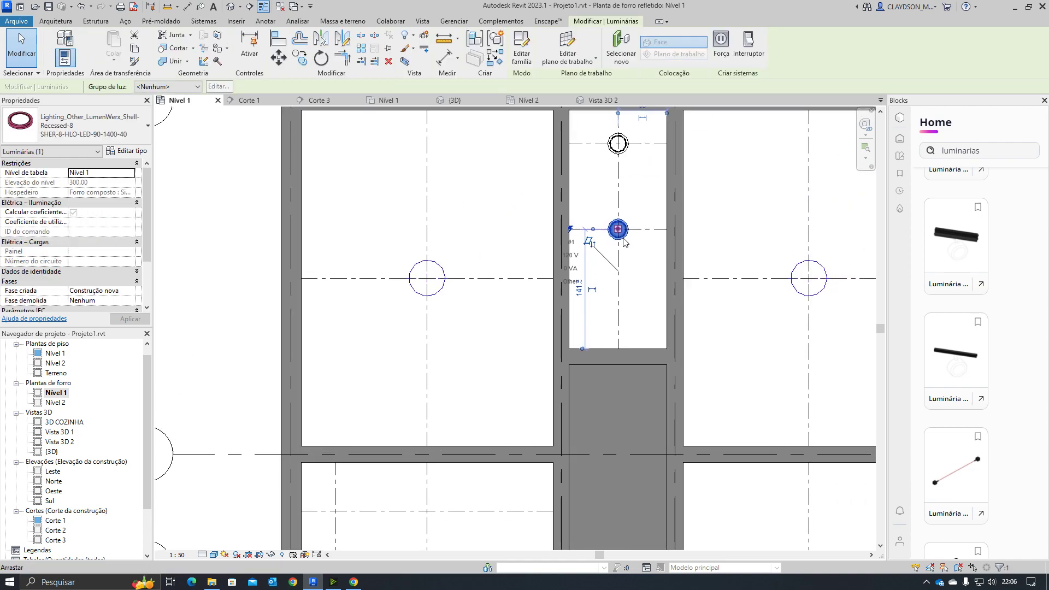
{"action": "key", "text": "c"}
{"action": "left_click", "coordinate": [619, 230]}
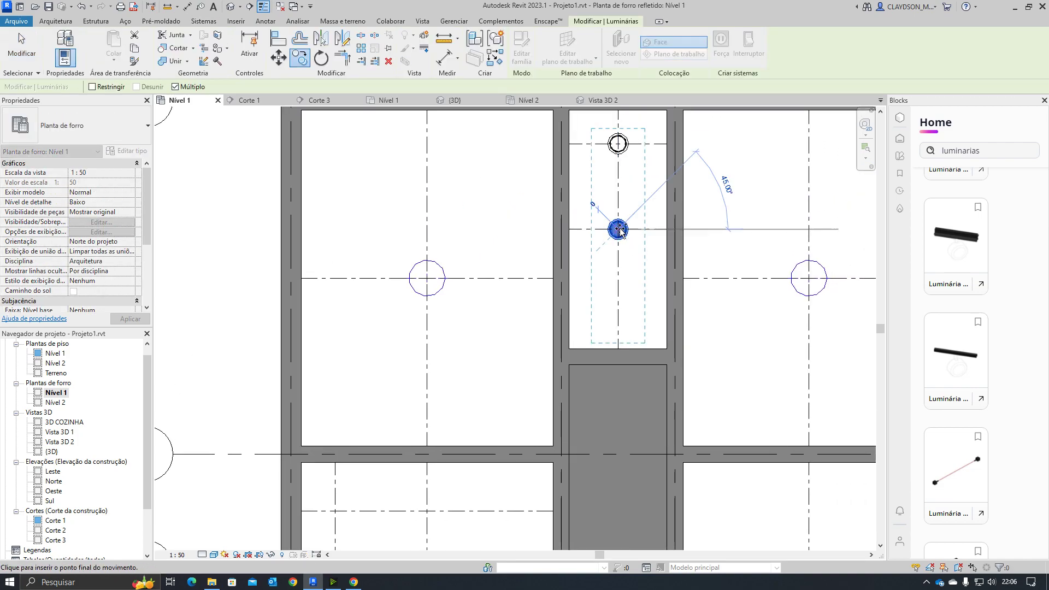
{"action": "left_click", "coordinate": [335, 513]}
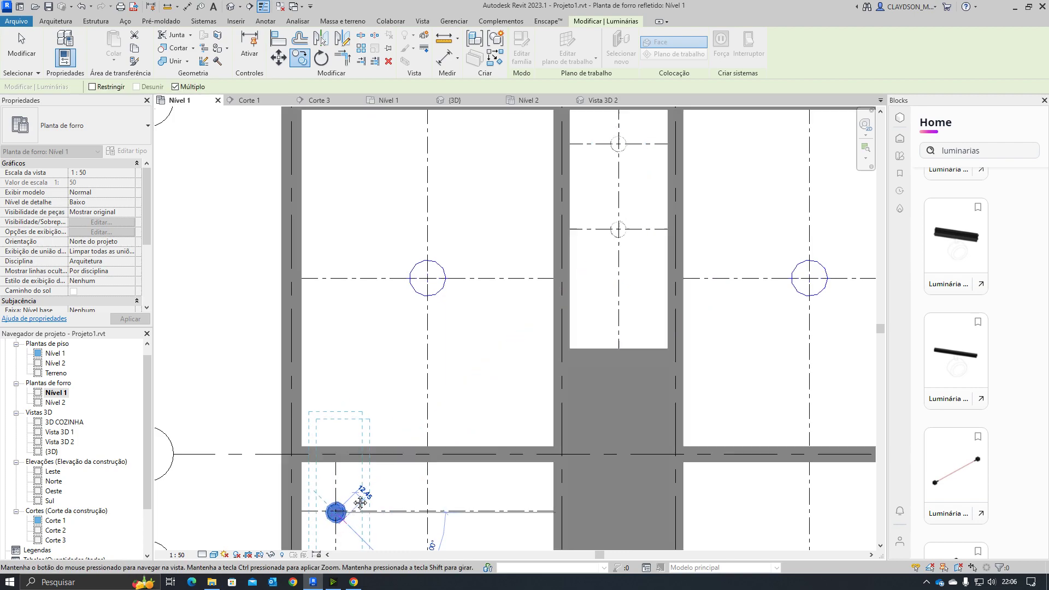
{"action": "scroll", "coordinate": [336, 508], "scroll_direction": "up", "scroll_amount": 3}
{"action": "key", "text": "Escape"}
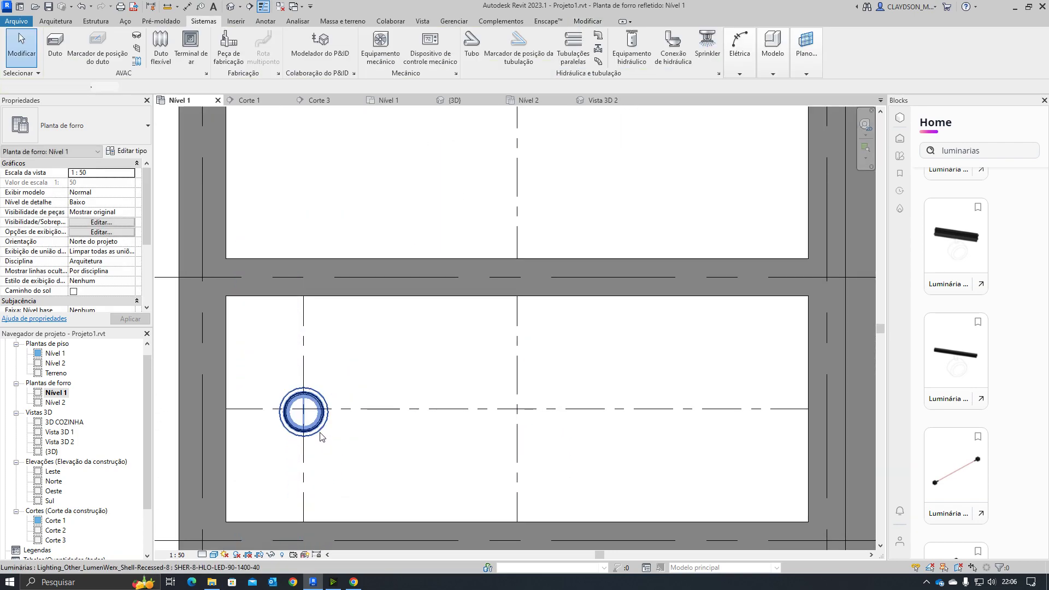
Align the copied luminaire's centre precisely with the left centre line intersection in the room between grids B and C
{"action": "scroll", "coordinate": [305, 418], "scroll_direction": "up", "scroll_amount": 3}
{"action": "left_click", "coordinate": [298, 403]}
{"action": "left_click_drag", "start_coordinate": [298, 400], "coordinate": [298, 403]}
{"action": "key", "text": "Escape"}
Copy the aligned luminaire horizontally to the other centre line intersection in the room between grids B and C
{"action": "left_click", "coordinate": [311, 429]}
{"action": "key", "text": "c"}
{"action": "key", "text": "c"}
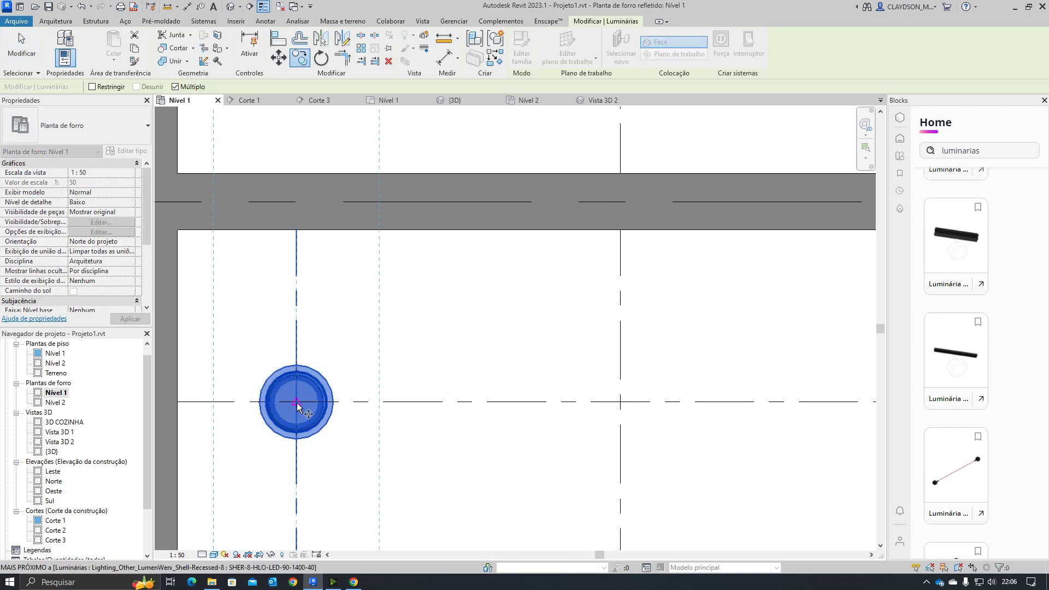
{"action": "left_click", "coordinate": [296, 401]}
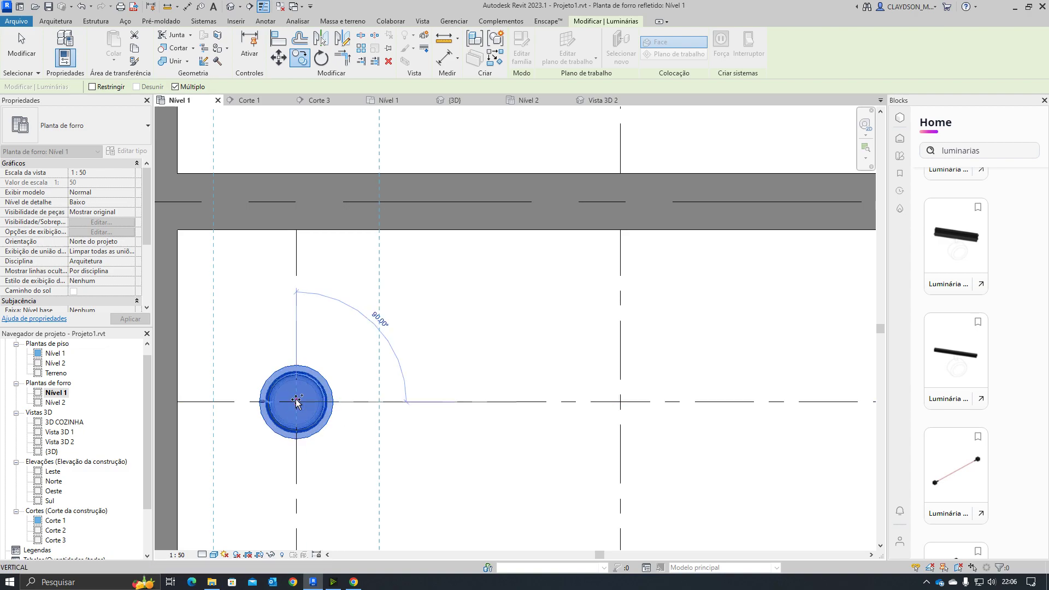
{"action": "left_click", "coordinate": [619, 402]}
{"action": "key", "text": "Escape"}
{"action": "key", "text": "Escape"}
{"action": "scroll", "coordinate": [539, 394], "scroll_direction": "down", "scroll_amount": 3}
{"action": "scroll", "coordinate": [539, 394], "scroll_direction": "down", "scroll_amount": 4}
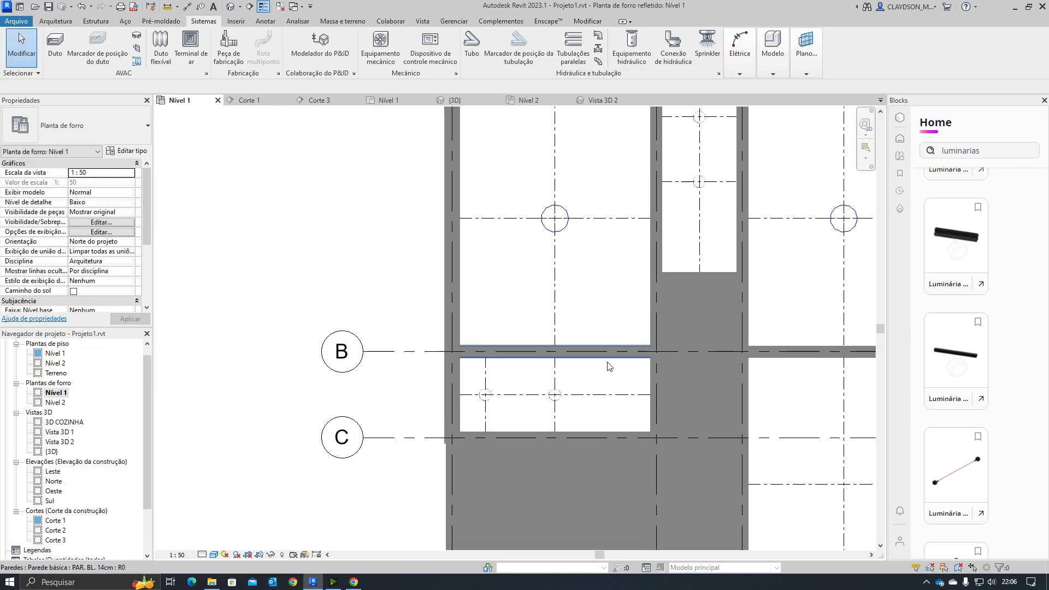
{"action": "scroll", "coordinate": [433, 367], "scroll_direction": "up", "scroll_amount": 2}
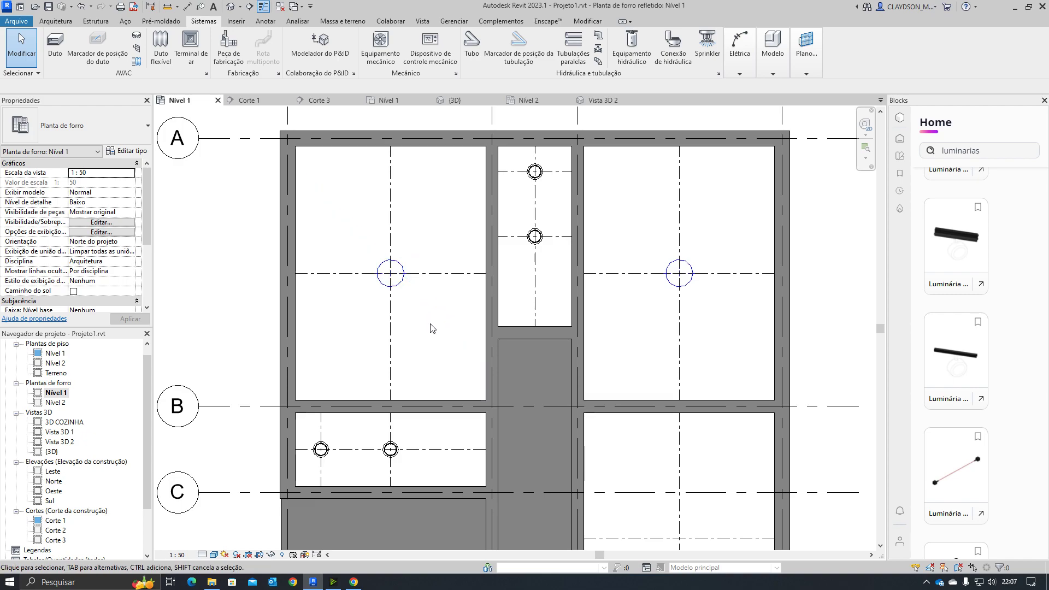
{"action": "scroll", "coordinate": [441, 332], "scroll_direction": "down", "scroll_amount": 3}
Examine the recessed luminaires and how they sit in the room ceilings in the {3D} view
{"action": "left_click", "coordinate": [454, 100]}
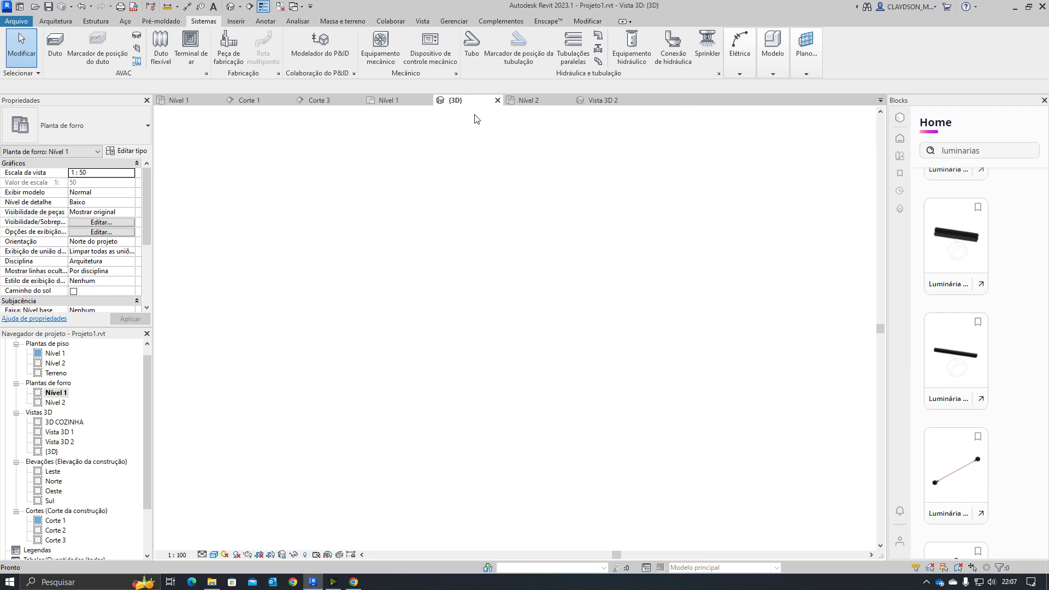
{"action": "scroll", "coordinate": [445, 217], "scroll_direction": "up", "scroll_amount": 5}
{"action": "scroll", "coordinate": [445, 216], "scroll_direction": "up", "scroll_amount": 8}
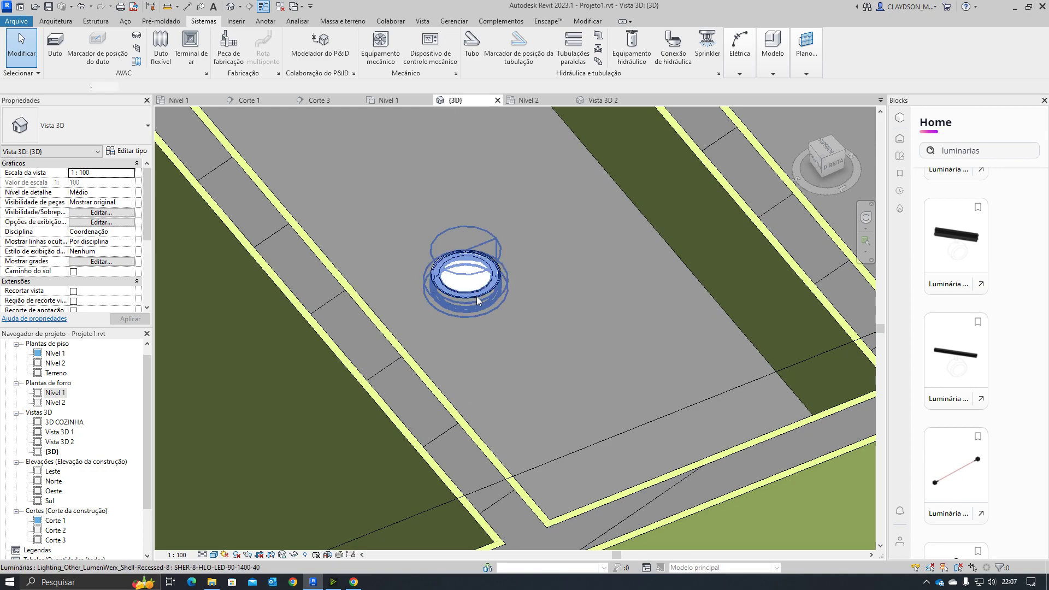
{"action": "left_click", "coordinate": [476, 294]}
{"action": "scroll", "coordinate": [541, 314], "scroll_direction": "down", "scroll_amount": 6}
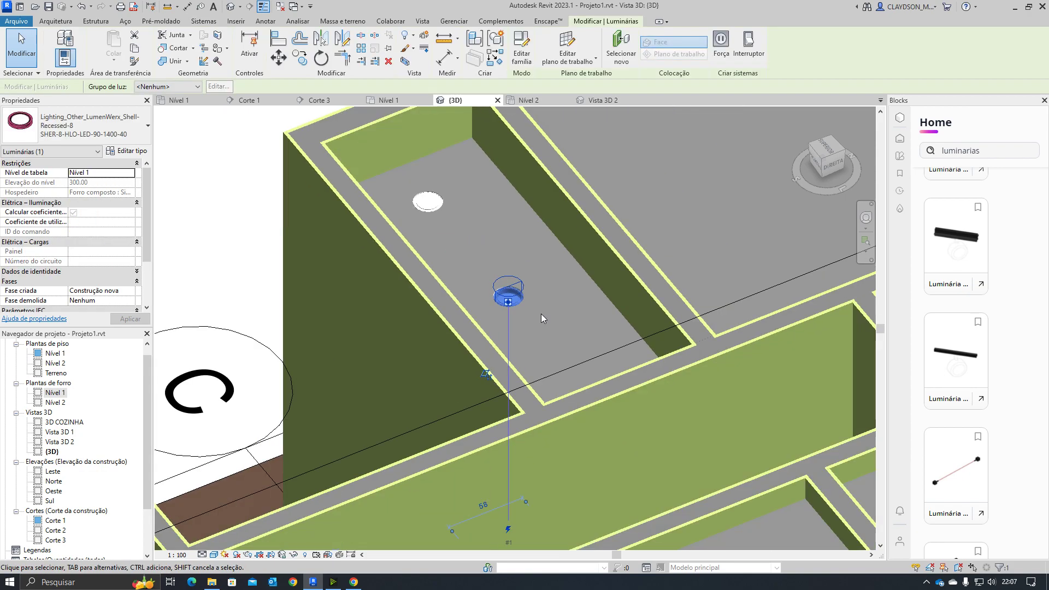
{"action": "middle_click_drag", "start_coordinate": [492, 261], "coordinate": [464, 201]}
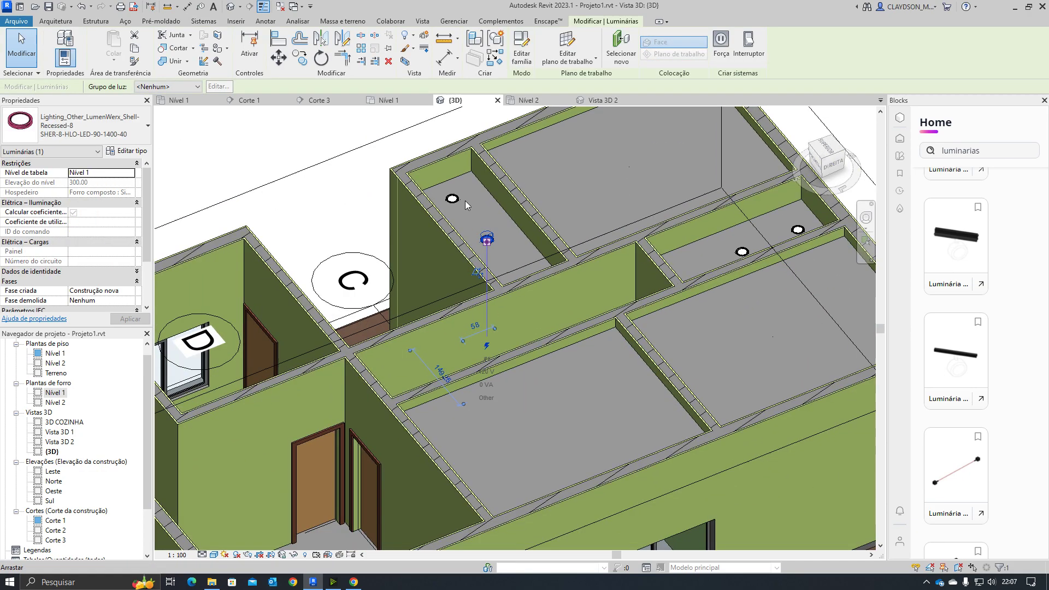
{"action": "left_click", "coordinate": [402, 132]}
{"action": "scroll", "coordinate": [626, 308], "scroll_direction": "down", "scroll_amount": 2}
{"action": "mouse_move", "coordinate": [492, 339]}
{"action": "left_mouse_down"}
{"action": "mouse_move", "coordinate": [490, 358]}
{"action": "mouse_move", "coordinate": [490, 340]}
{"action": "left_mouse_up"}
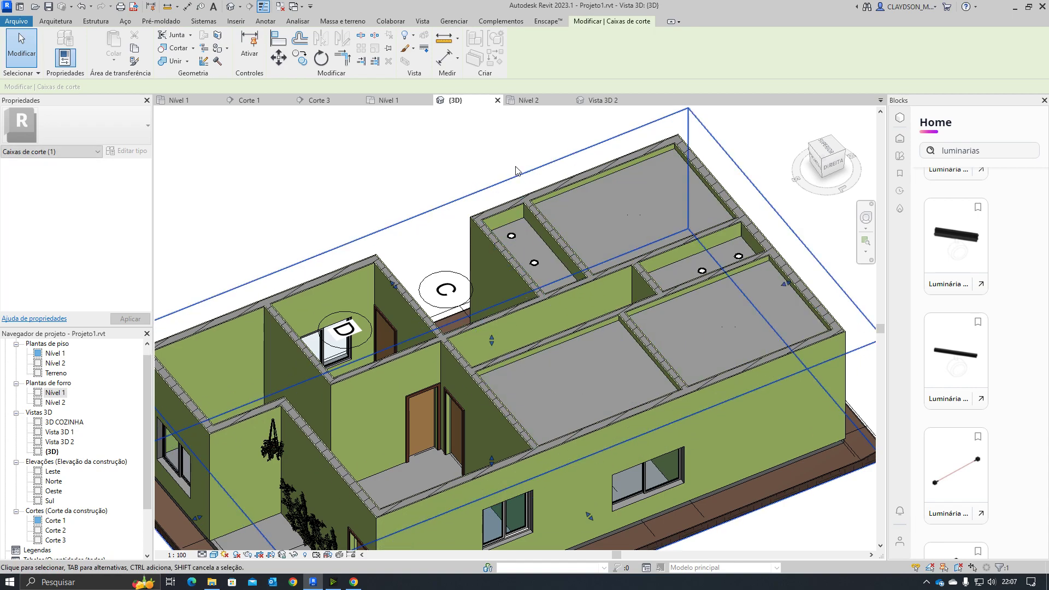
Open the Vista 3D 2 perspective and set its visual style to Sombreado to show the bathroom's ceiling luminaires
{"action": "double_click", "coordinate": [64, 440]}
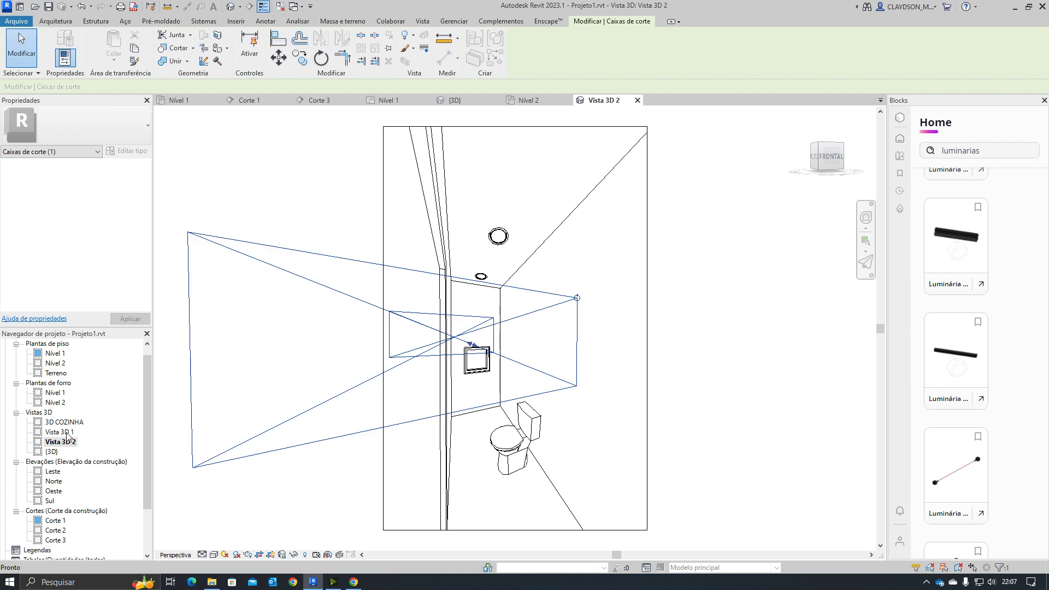
{"action": "left_click", "coordinate": [701, 420]}
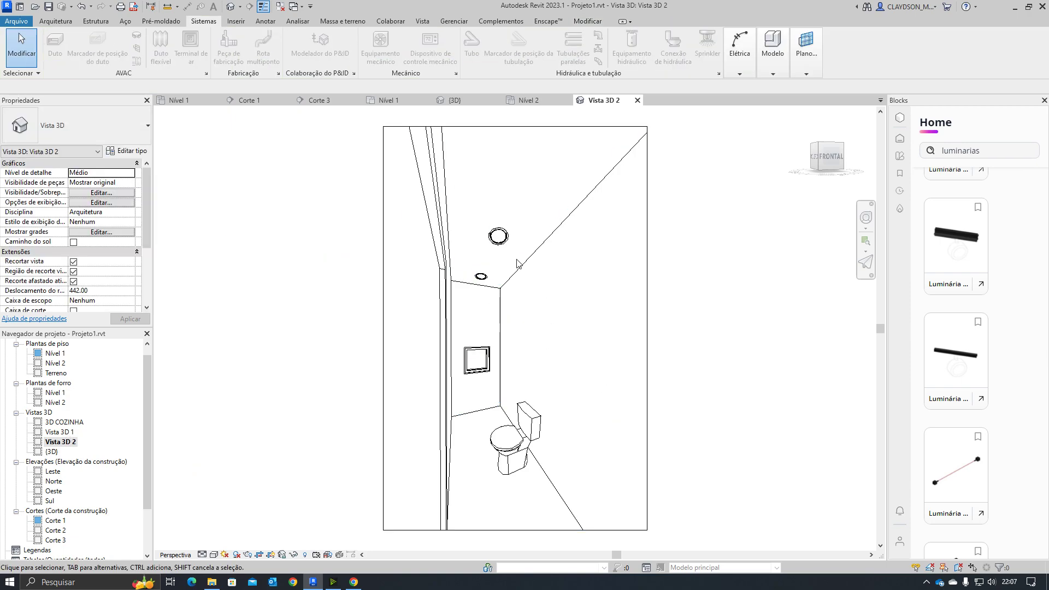
{"action": "left_click", "coordinate": [498, 236]}
{"action": "left_click", "coordinate": [219, 554]}
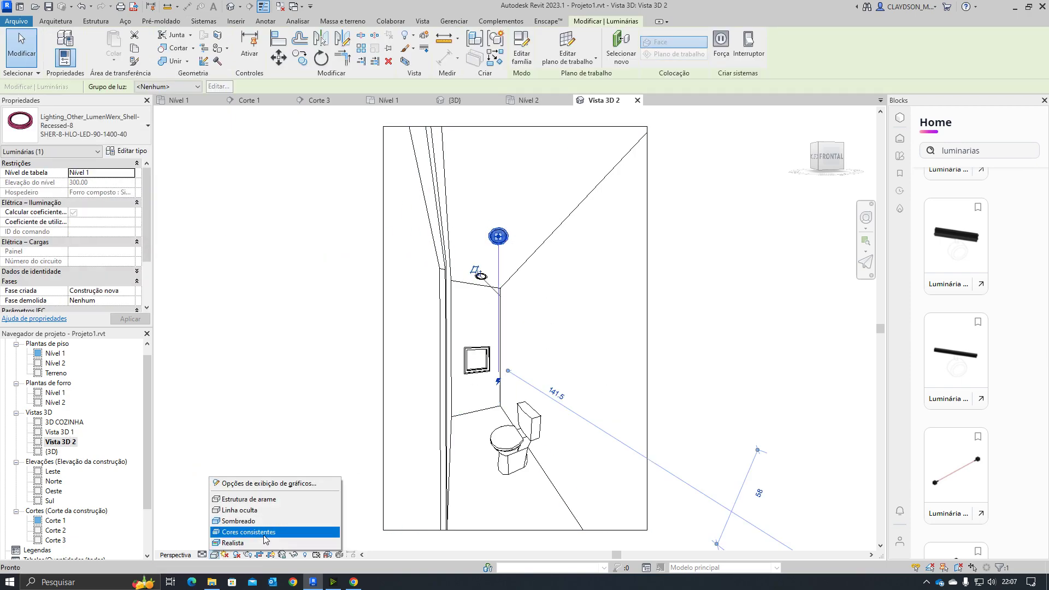
{"action": "left_click", "coordinate": [243, 519]}
{"action": "left_click", "coordinate": [742, 398]}
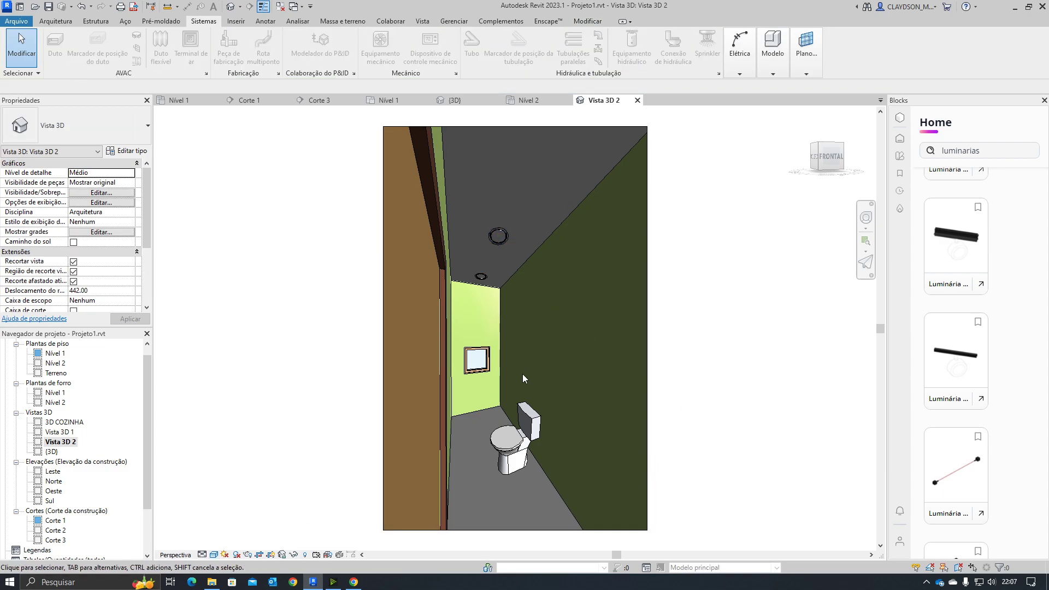
{"action": "scroll", "coordinate": [493, 266], "scroll_direction": "up", "scroll_amount": 3}
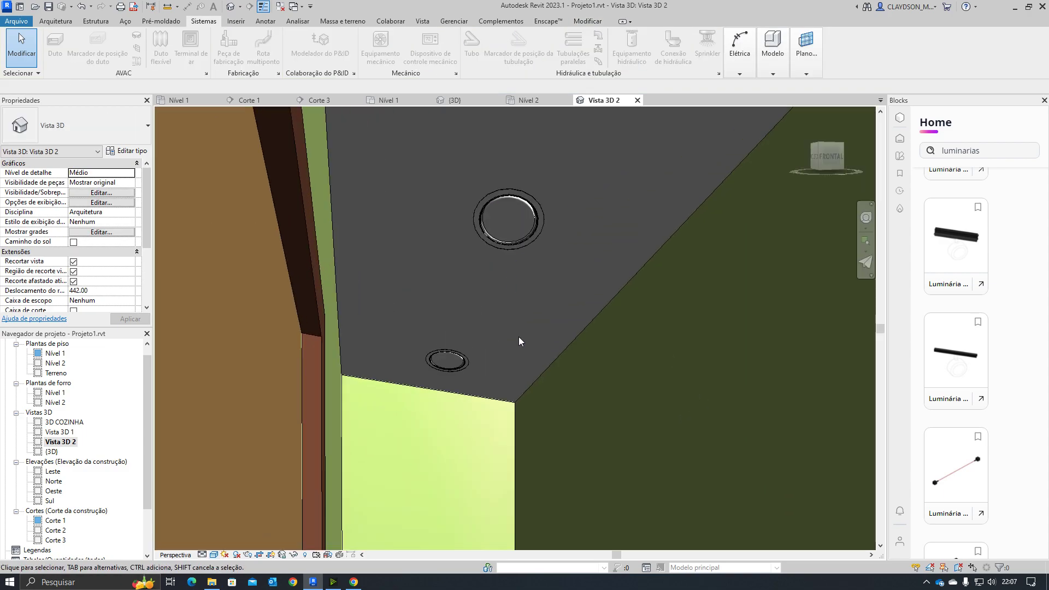
{"action": "scroll", "coordinate": [519, 336], "scroll_direction": "down", "scroll_amount": 4}
{"action": "scroll", "coordinate": [526, 384], "scroll_direction": "up", "scroll_amount": 2}
{"action": "middle_click_drag", "start_coordinate": [525, 397], "coordinate": [524, 371]}
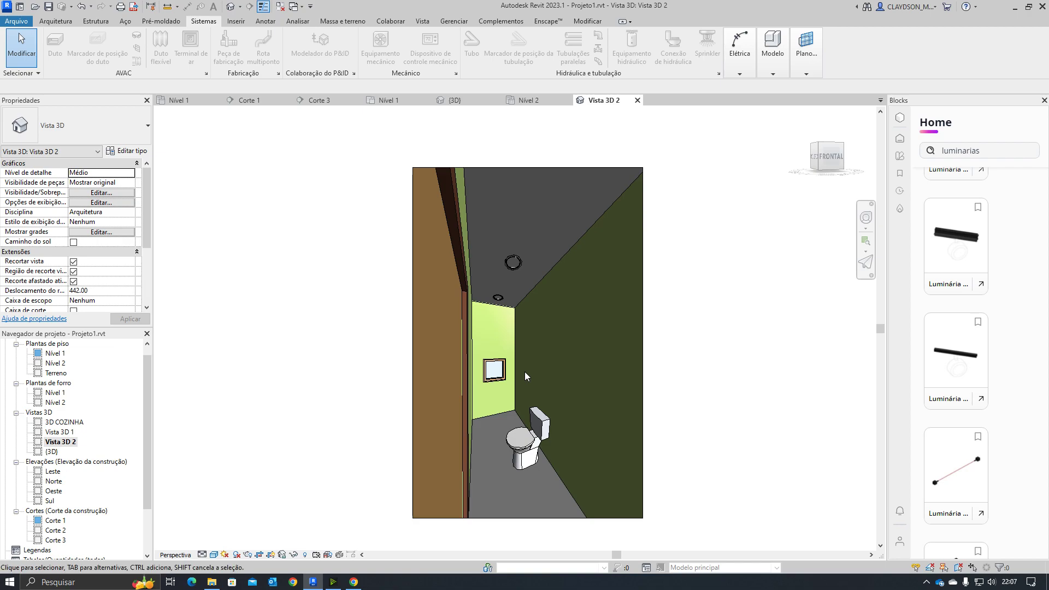
Open the Nível 1 ceiling plan
{"action": "scroll", "coordinate": [524, 371], "scroll_direction": "up", "scroll_amount": 1}
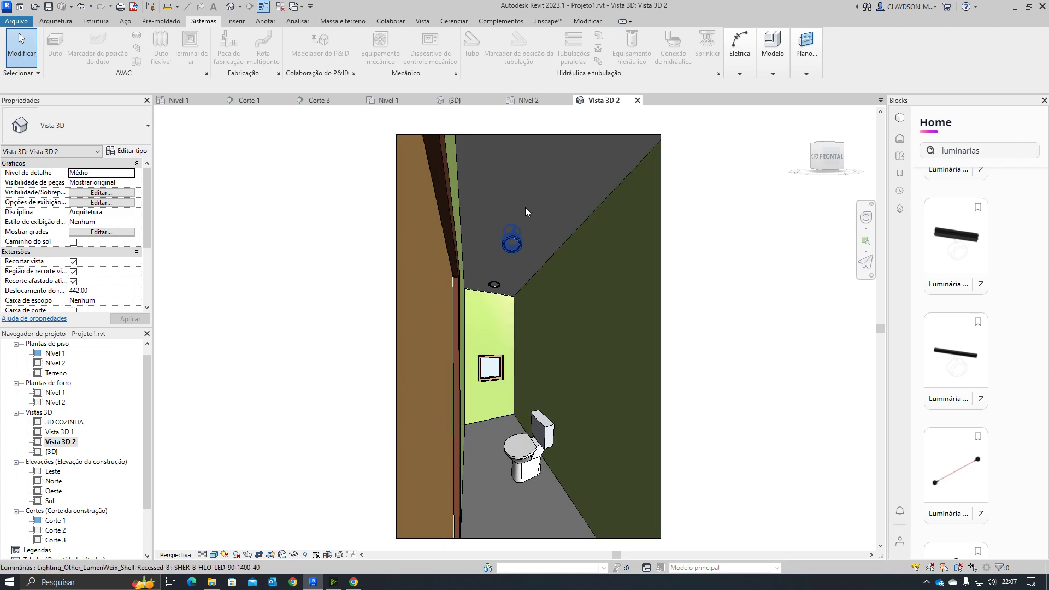
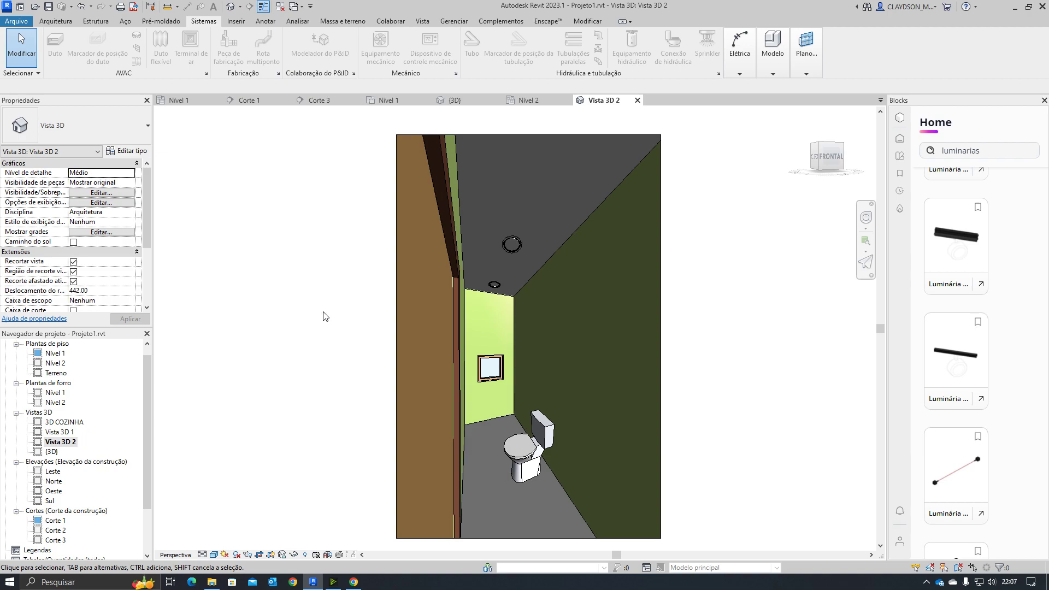
{"action": "double_click", "coordinate": [56, 402]}
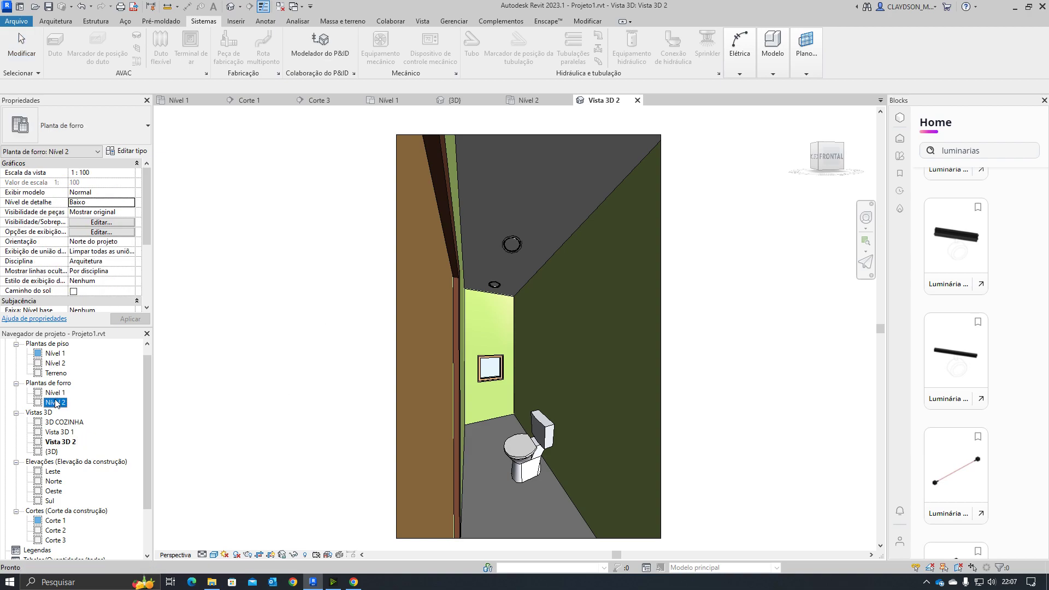
{"action": "double_click", "coordinate": [60, 384]}
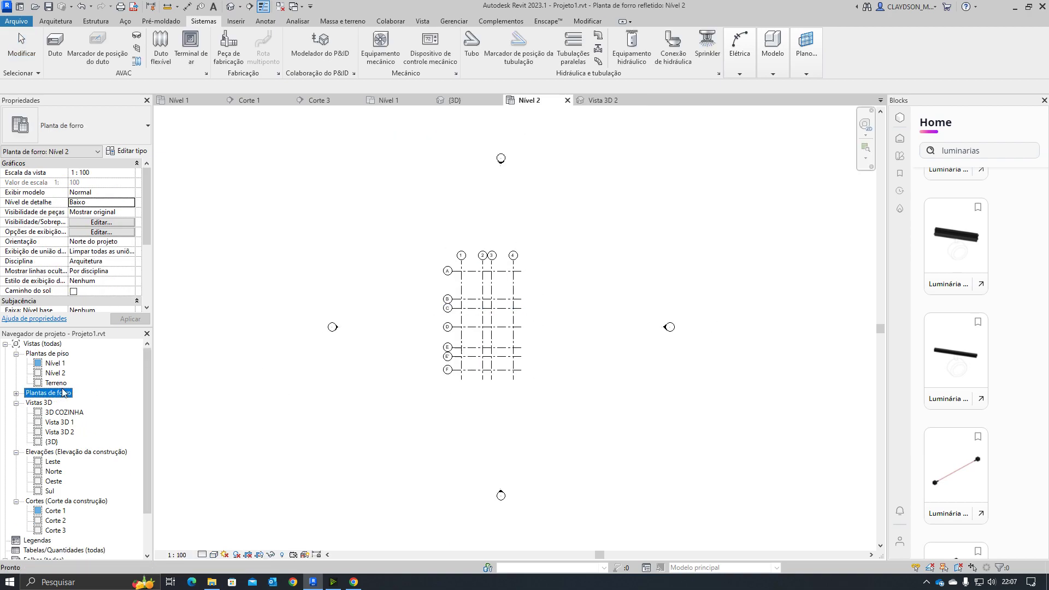
{"action": "double_click", "coordinate": [37, 385]}
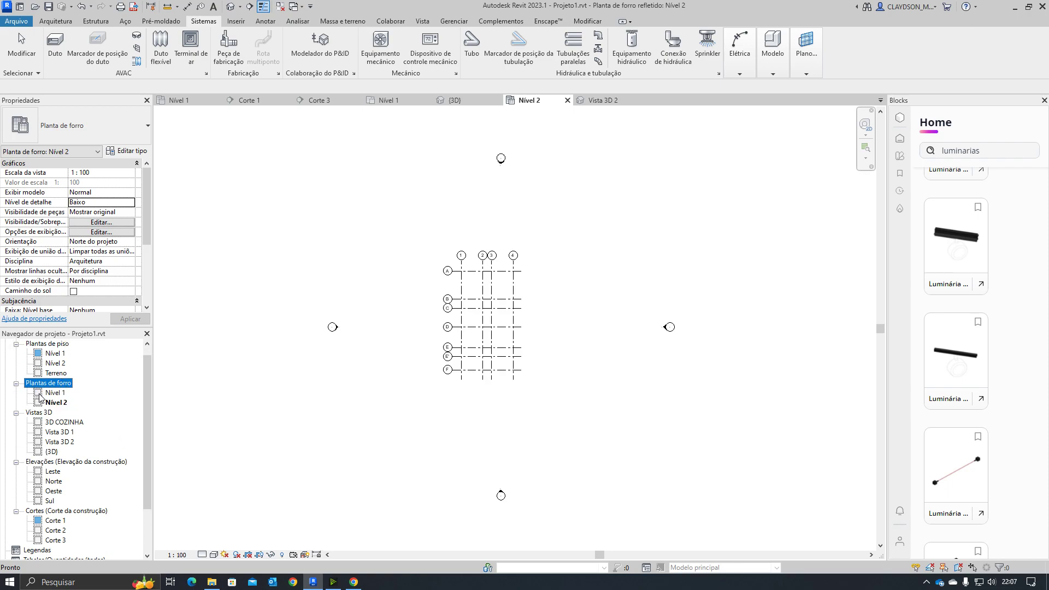
{"action": "double_click", "coordinate": [50, 393]}
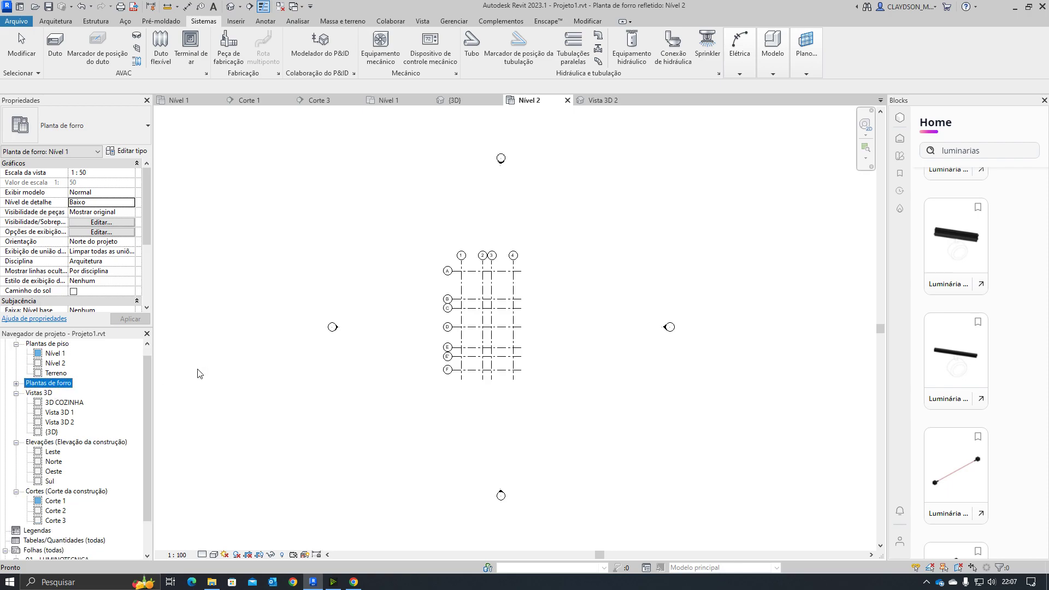
{"action": "double_click", "coordinate": [53, 386]}
{"action": "double_click", "coordinate": [54, 393]}
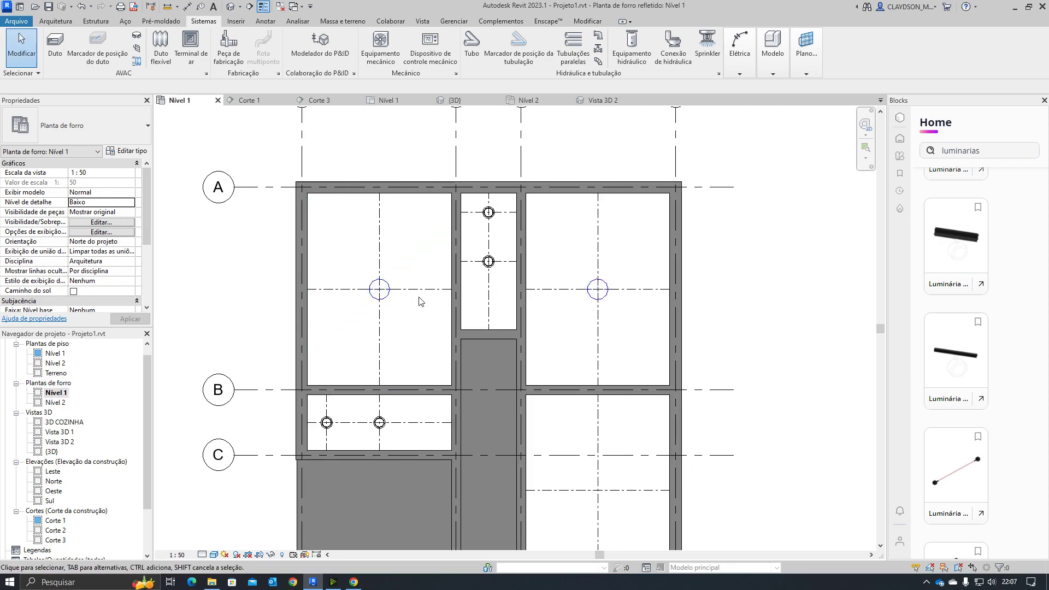
Shorten the horizontal and vertical centre lines in the suite between grids A and B to short crossing marks around the round luminaire
{"action": "left_click", "coordinate": [446, 300]}
{"action": "left_click_drag", "start_coordinate": [451, 290], "coordinate": [418, 289]}
{"action": "left_click_drag", "start_coordinate": [307, 289], "coordinate": [336, 289]}
{"action": "left_click", "coordinate": [381, 363]}
{"action": "left_click_drag", "start_coordinate": [379, 386], "coordinate": [380, 329]}
{"action": "left_click_drag", "start_coordinate": [380, 193], "coordinate": [379, 229]}
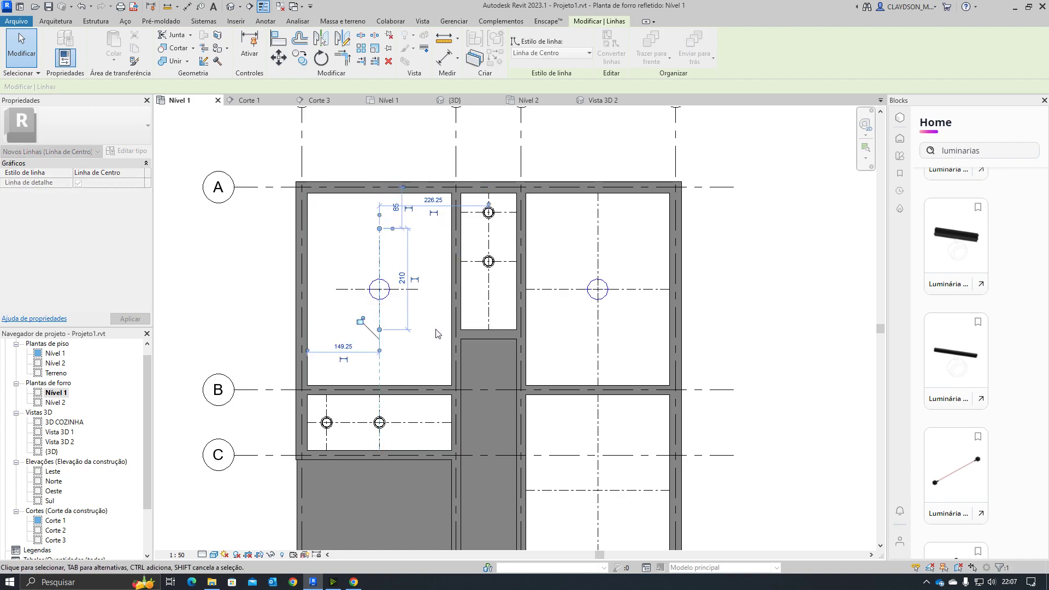
{"action": "left_click", "coordinate": [391, 323]}
{"action": "scroll", "coordinate": [391, 323], "scroll_direction": "up", "scroll_amount": 2}
{"action": "left_click", "coordinate": [376, 182]}
{"action": "left_click_drag", "start_coordinate": [373, 179], "coordinate": [373, 193]}
{"action": "key", "text": "Escape"}
{"action": "scroll", "coordinate": [401, 325], "scroll_direction": "down", "scroll_amount": 2}
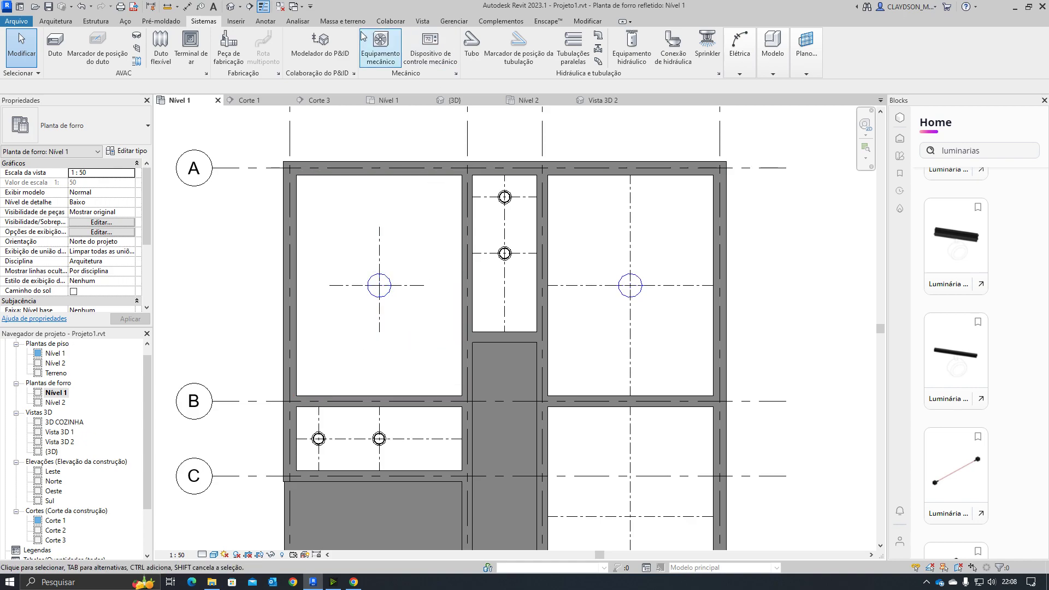
{"action": "left_click", "coordinate": [425, 22]}
{"action": "left_click", "coordinate": [403, 45]}
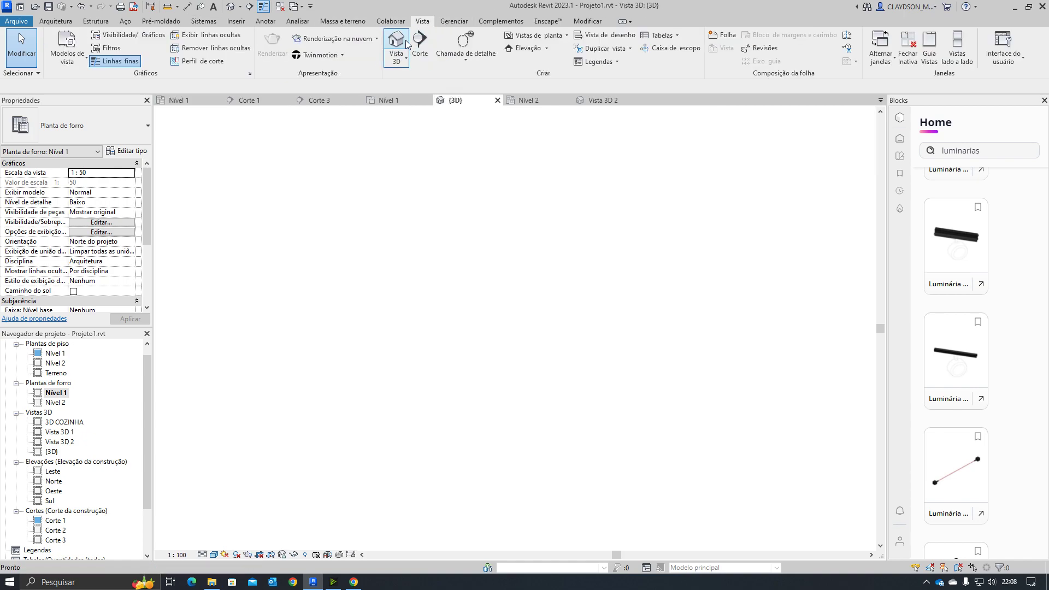
{"action": "left_click", "coordinate": [400, 62]}
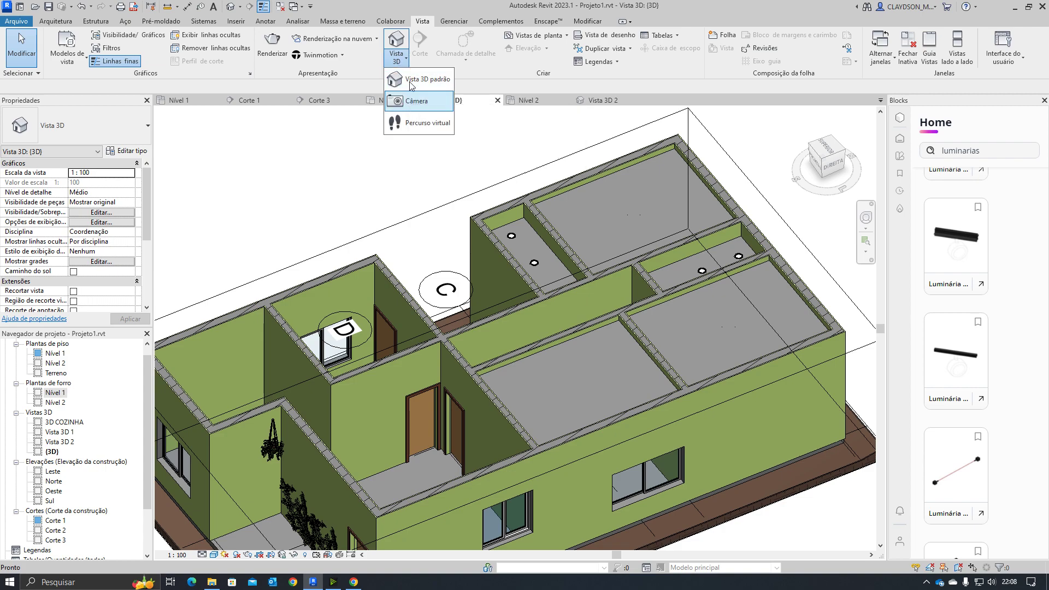
{"action": "left_click", "coordinate": [501, 81]}
{"action": "left_click", "coordinate": [533, 101]}
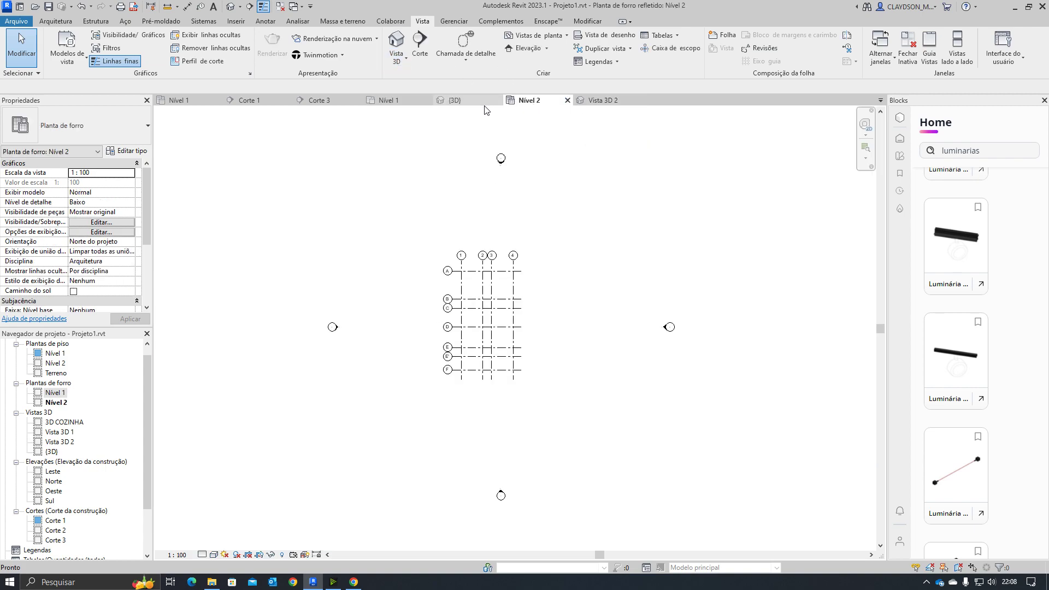
Create a camera view in the Nível 1 floor plan, looking from the SUITE's door corner towards the opposite window-wall corner
{"action": "double_click", "coordinate": [55, 353]}
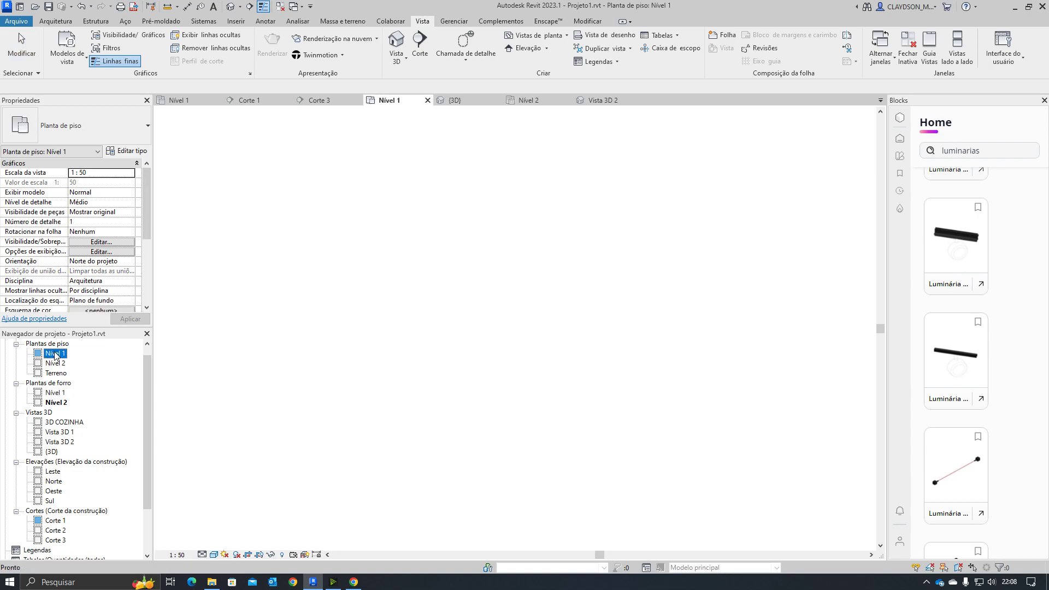
{"action": "scroll", "coordinate": [396, 163], "scroll_direction": "up", "scroll_amount": 3}
{"action": "left_click", "coordinate": [396, 55]}
{"action": "left_click", "coordinate": [424, 110]}
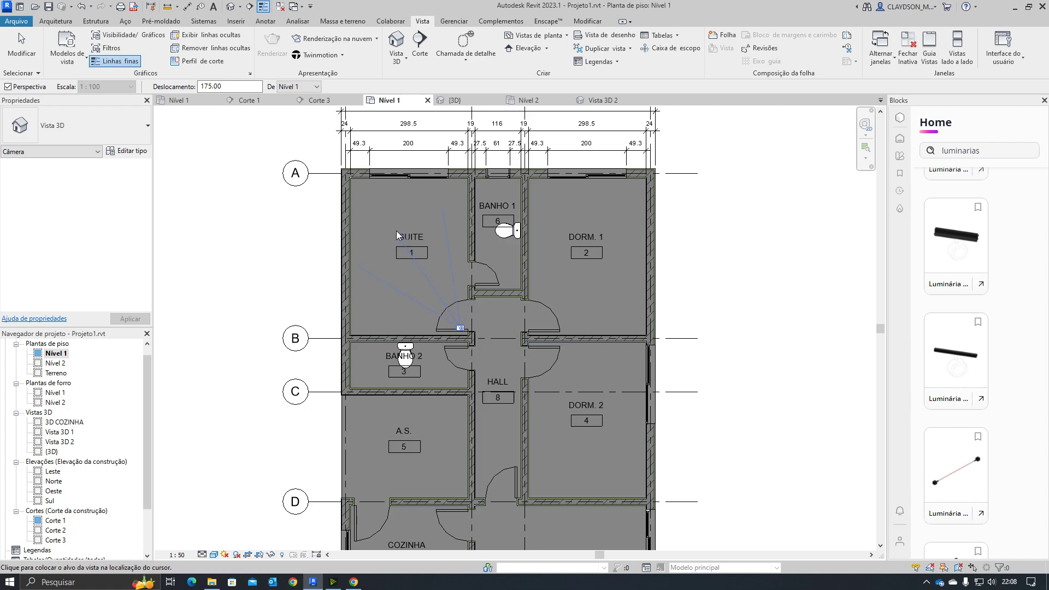
{"action": "left_click", "coordinate": [353, 179]}
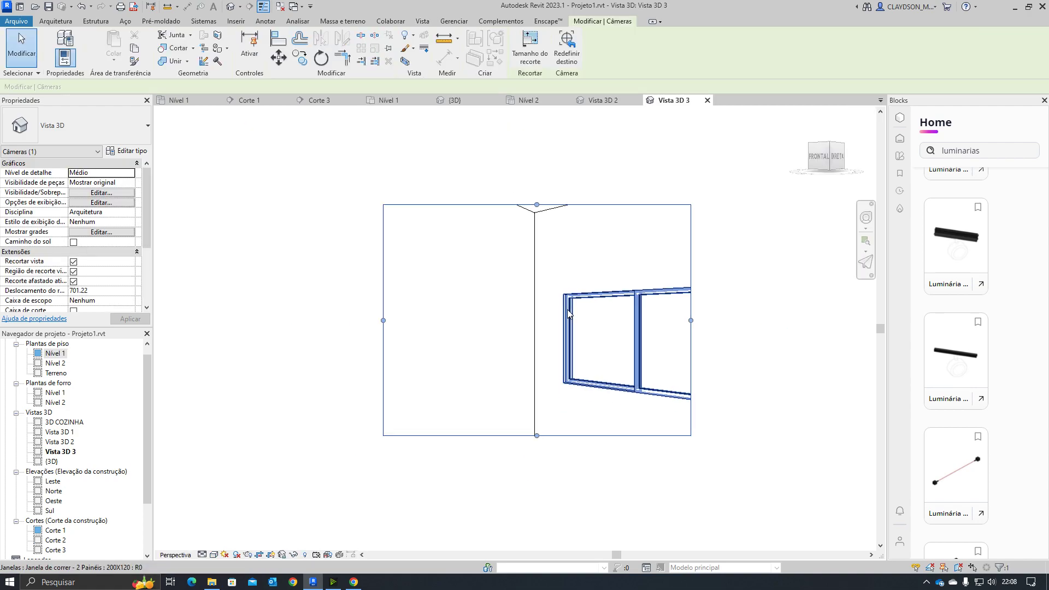
Enlarge the new camera view's crop region on all four sides to show the suite's ceiling luminaire, walls and floor
{"action": "left_click_drag", "start_coordinate": [559, 355], "coordinate": [558, 454]}
{"action": "left_click_drag", "start_coordinate": [501, 360], "coordinate": [335, 345]}
{"action": "left_click_drag", "start_coordinate": [617, 361], "coordinate": [754, 361]}
{"action": "left_click_drag", "start_coordinate": [544, 268], "coordinate": [546, 153]}
{"action": "left_click", "coordinate": [559, 227]}
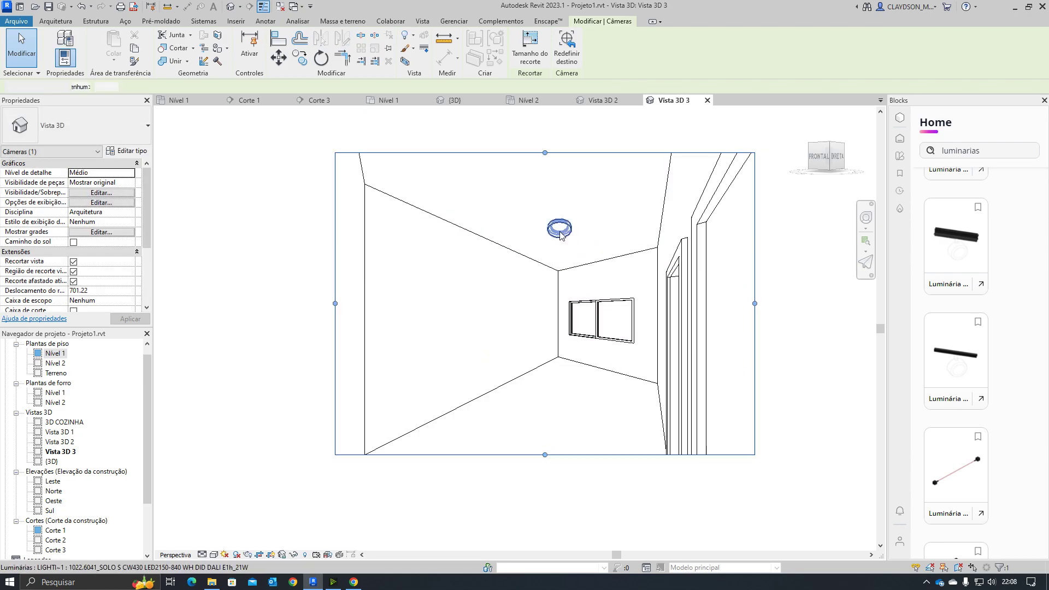
{"action": "left_click", "coordinate": [724, 499]}
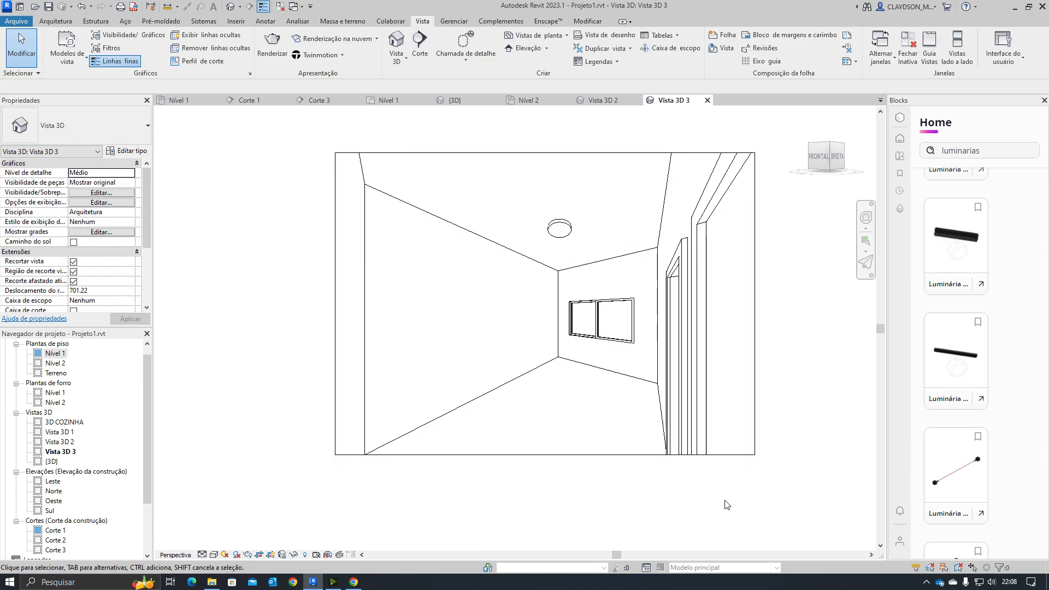
{"action": "left_click", "coordinate": [749, 440]}
{"action": "left_click_drag", "start_coordinate": [545, 455], "coordinate": [544, 538]}
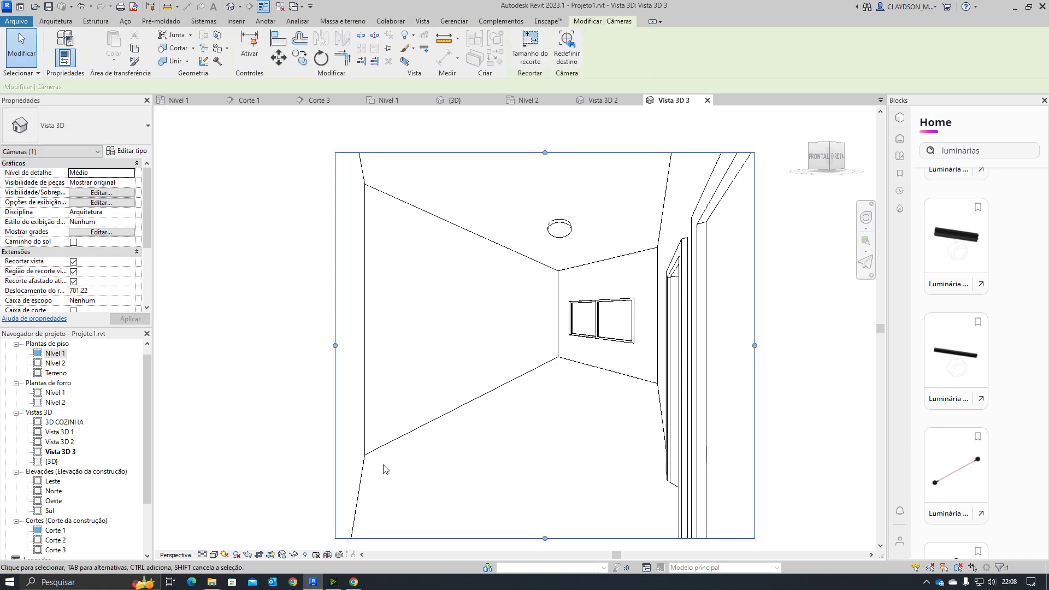
{"action": "left_click", "coordinate": [786, 373]}
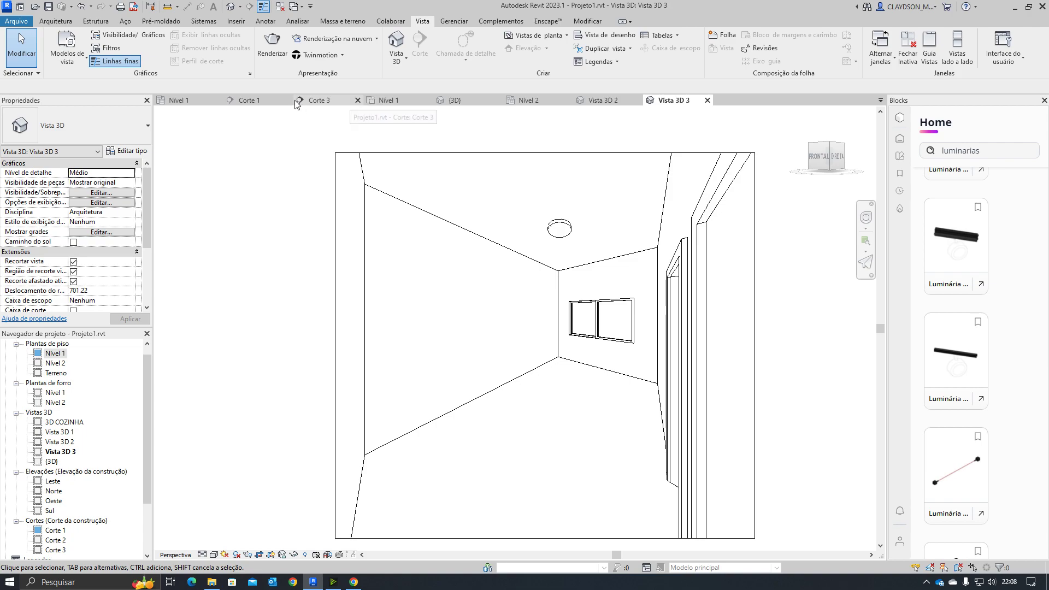
In the Nível 1 ceiling plan, add an aligned vertical dimension chain from the suite's walls to the luminaire's horizontal centre line, outside the left wall
{"action": "left_click", "coordinate": [244, 100]}
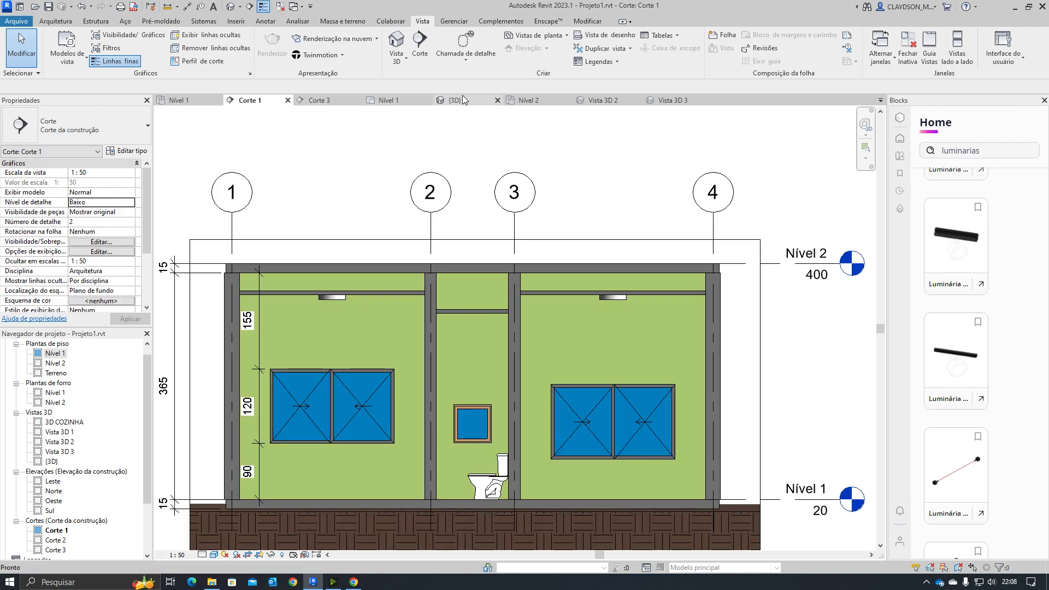
{"action": "left_click", "coordinate": [541, 101]}
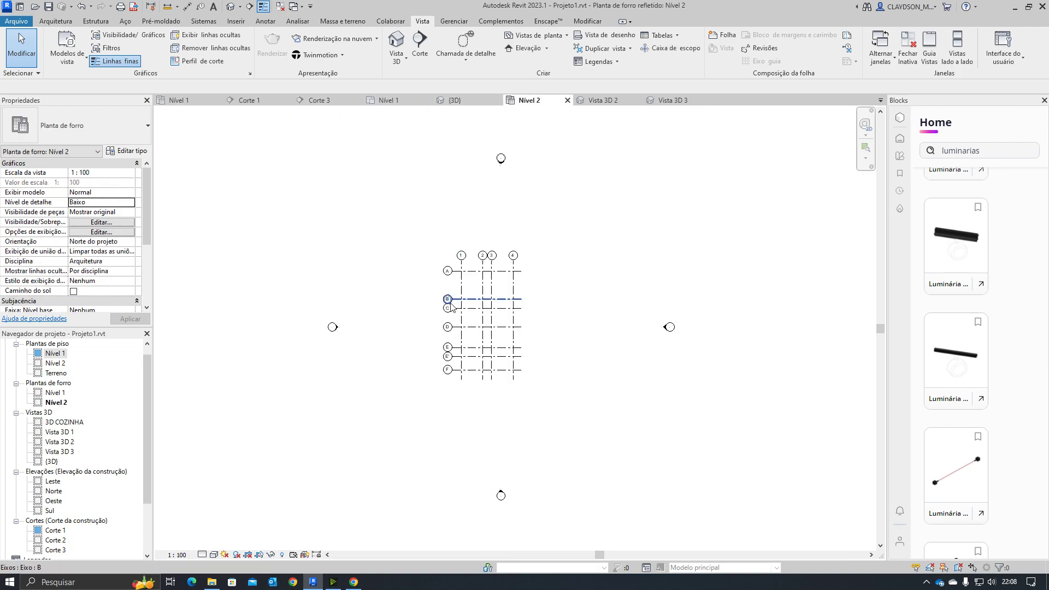
{"action": "double_click", "coordinate": [54, 393]}
{"action": "middle_click_drag", "start_coordinate": [406, 346], "coordinate": [432, 374]}
{"action": "key", "text": "i"}
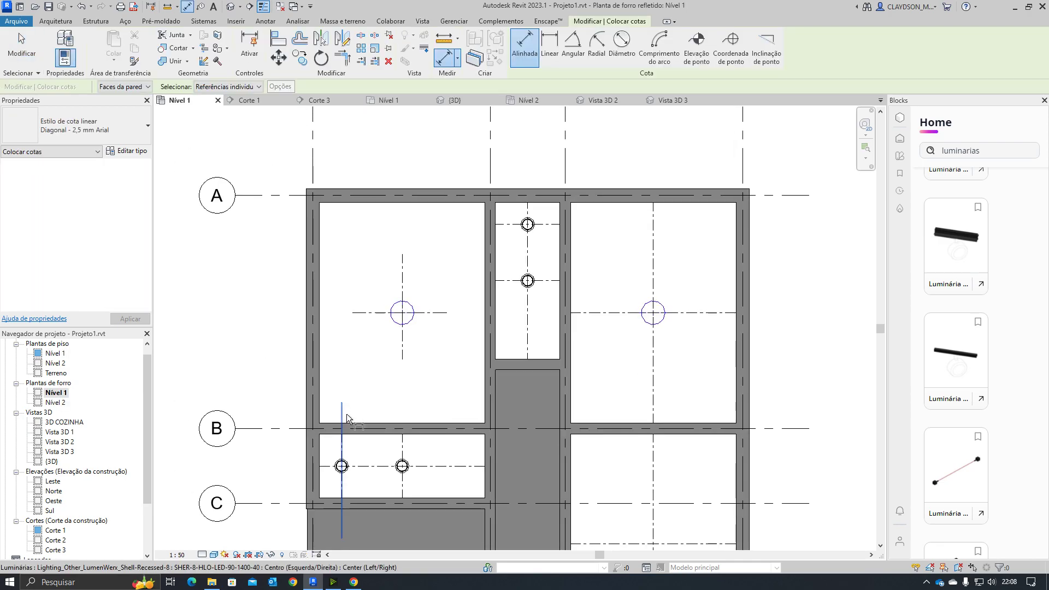
{"action": "left_click", "coordinate": [372, 205]}
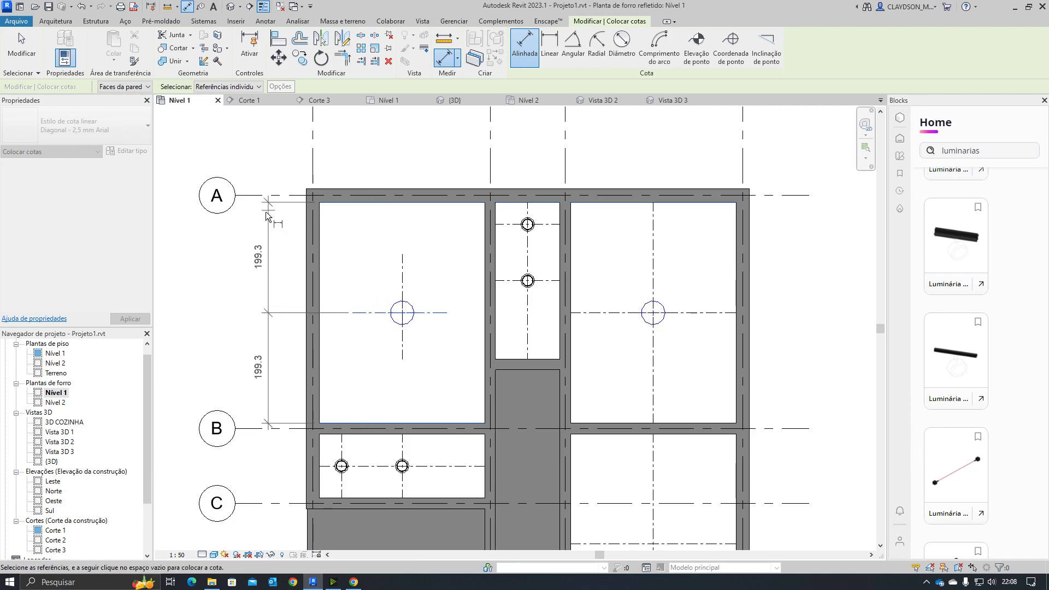
{"action": "left_click", "coordinate": [275, 222]}
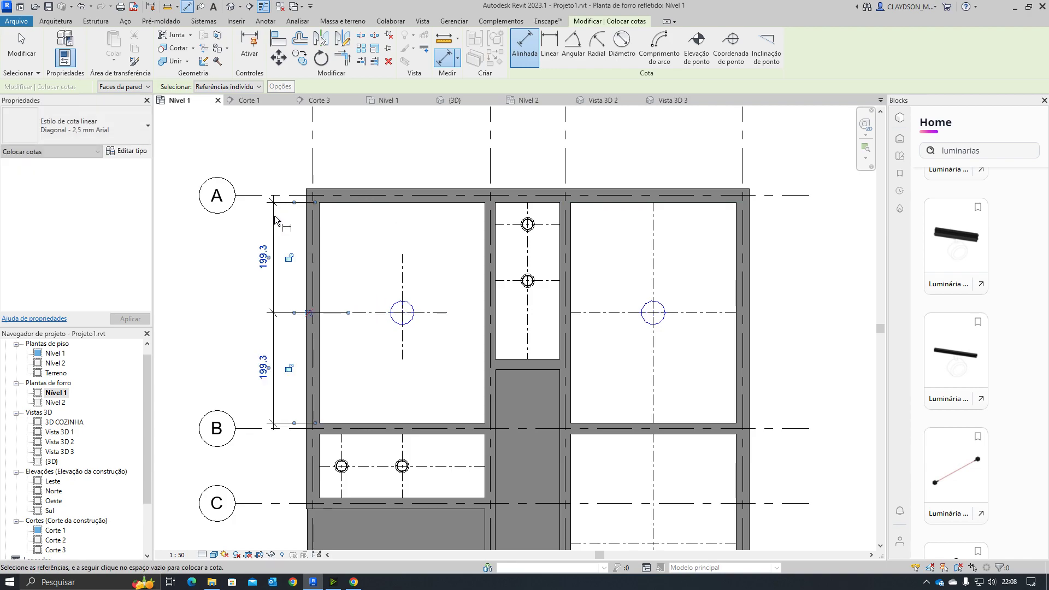
Dimension the suite horizontally from both side walls to the luminaire's vertical centre line, placing the chain above the building
{"action": "left_click", "coordinate": [320, 237]}
{"action": "left_click", "coordinate": [403, 298]}
{"action": "left_click", "coordinate": [488, 235]}
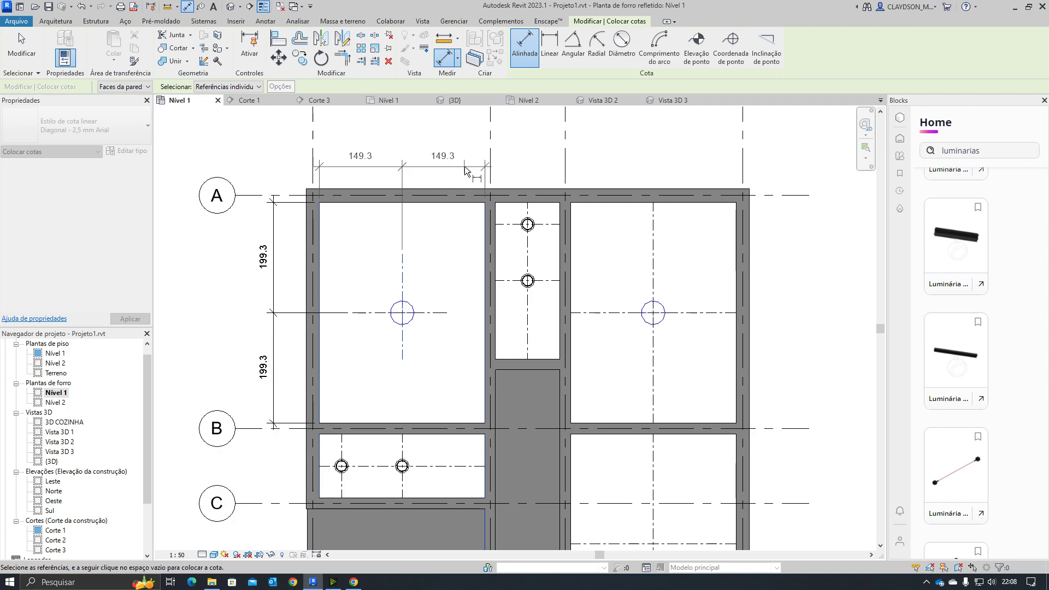
{"action": "left_click", "coordinate": [464, 155]}
Dimension the bathroom between grids 2 and 3 from both side walls to its vertical centre line, level with the suite's chain
{"action": "middle_click_drag", "start_coordinate": [522, 203], "coordinate": [411, 310]}
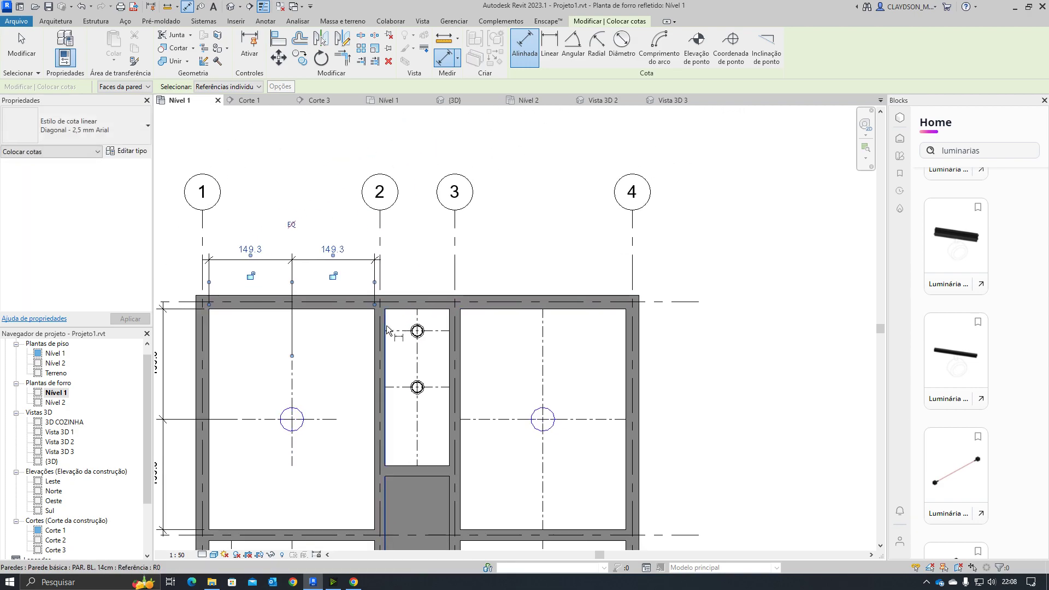
{"action": "left_click", "coordinate": [386, 325]}
{"action": "left_click", "coordinate": [417, 314]}
{"action": "left_click", "coordinate": [447, 316]}
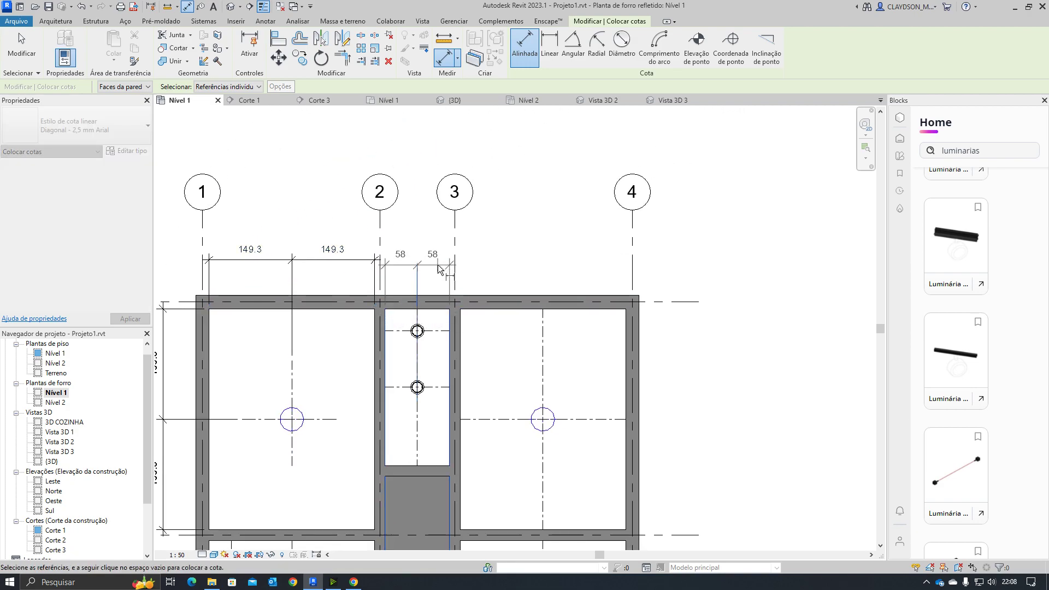
{"action": "left_click", "coordinate": [438, 261]}
Dimension the bedroom between grids 3 and 4 from both side walls to its vertical centre line, aligned with the neighbouring chains
{"action": "left_click", "coordinate": [460, 332]}
{"action": "left_click", "coordinate": [545, 331]}
{"action": "left_click", "coordinate": [621, 325]}
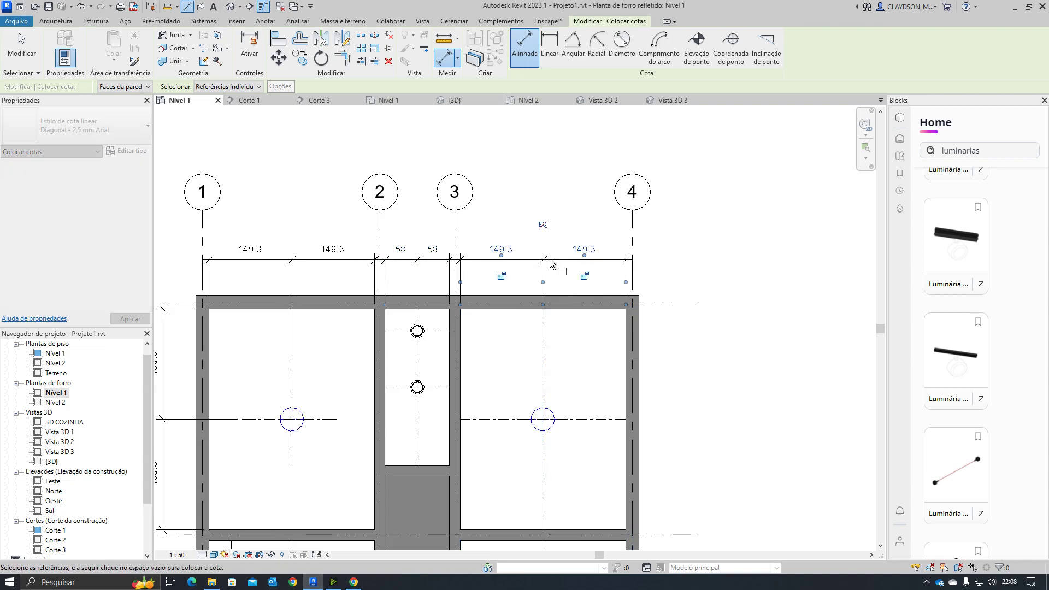
{"action": "left_click", "coordinate": [549, 261]}
Dimension the bedroom between grids 3 and 4 vertically from its walls to the horizontal centre line, placing the chain outside the right wall
{"action": "middle_click_drag", "start_coordinate": [522, 377], "coordinate": [540, 322]}
{"action": "left_click", "coordinate": [611, 474]}
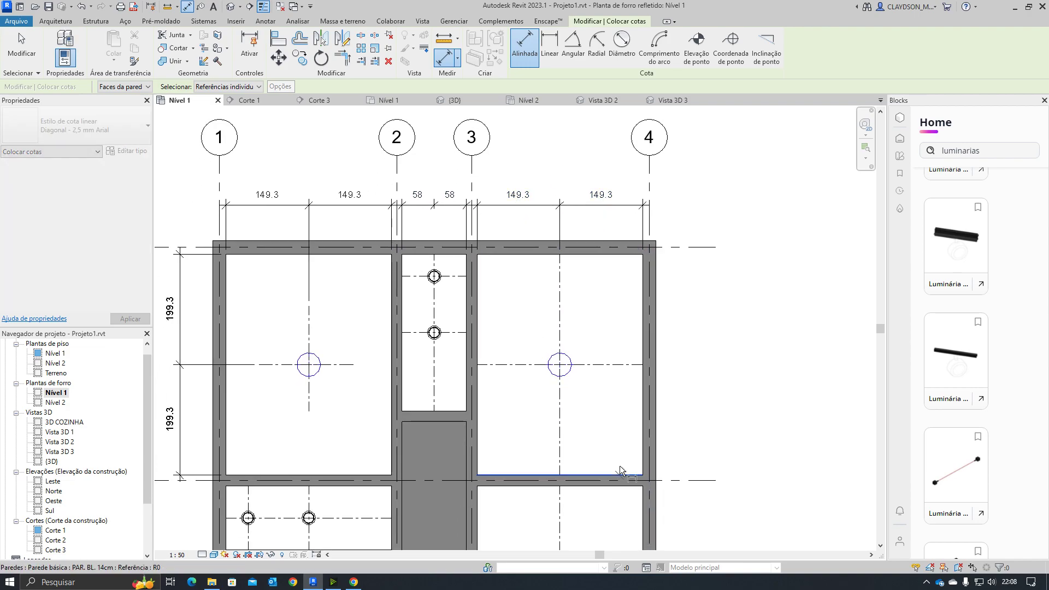
{"action": "left_click", "coordinate": [632, 364]}
{"action": "left_click", "coordinate": [634, 255]}
{"action": "left_click", "coordinate": [695, 282]}
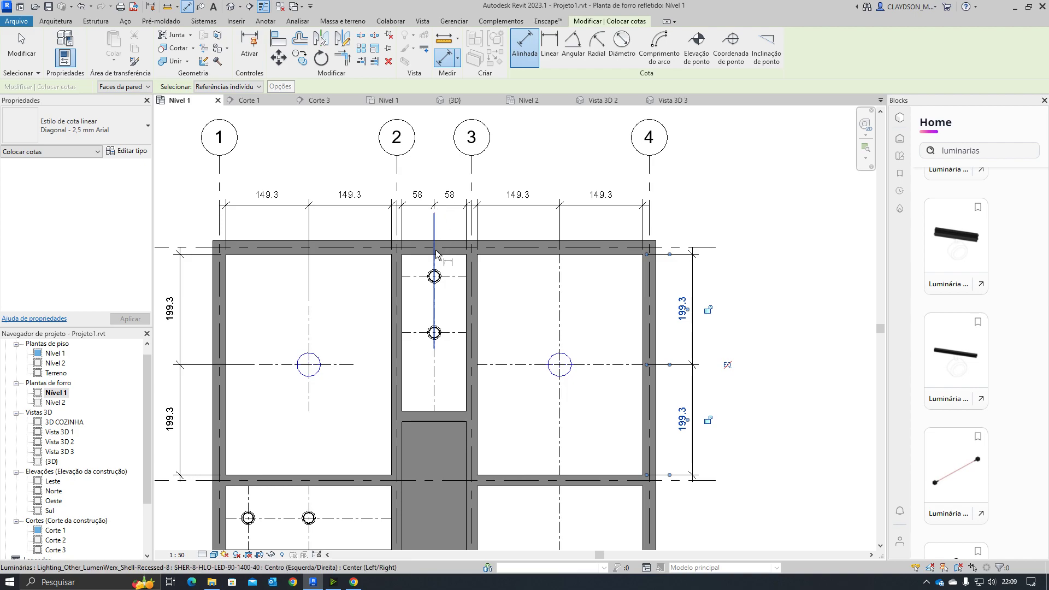
Add a vertical dimension chain from the walls to both luminaire centre lines of the bathroom between grids 2 and 3, placed inside the suite
{"action": "left_click", "coordinate": [417, 409]}
{"action": "left_click", "coordinate": [418, 278]}
{"action": "left_click", "coordinate": [386, 255]}
{"action": "left_click", "coordinate": [371, 306]}
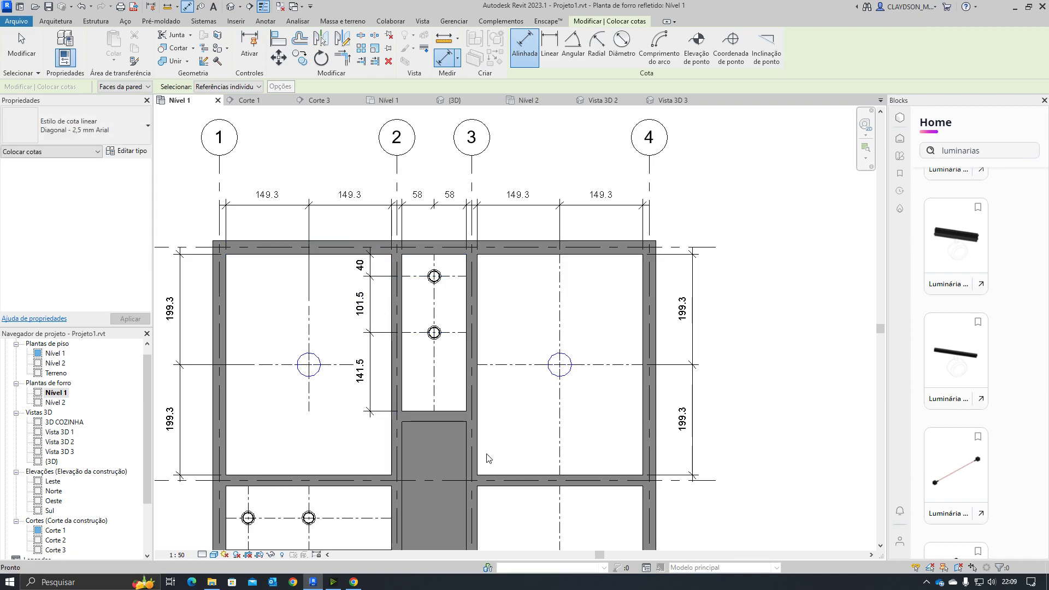
{"action": "key", "text": "Escape"}
{"action": "key", "text": "Escape"}
{"action": "scroll", "coordinate": [421, 383], "scroll_direction": "up", "scroll_amount": 3}
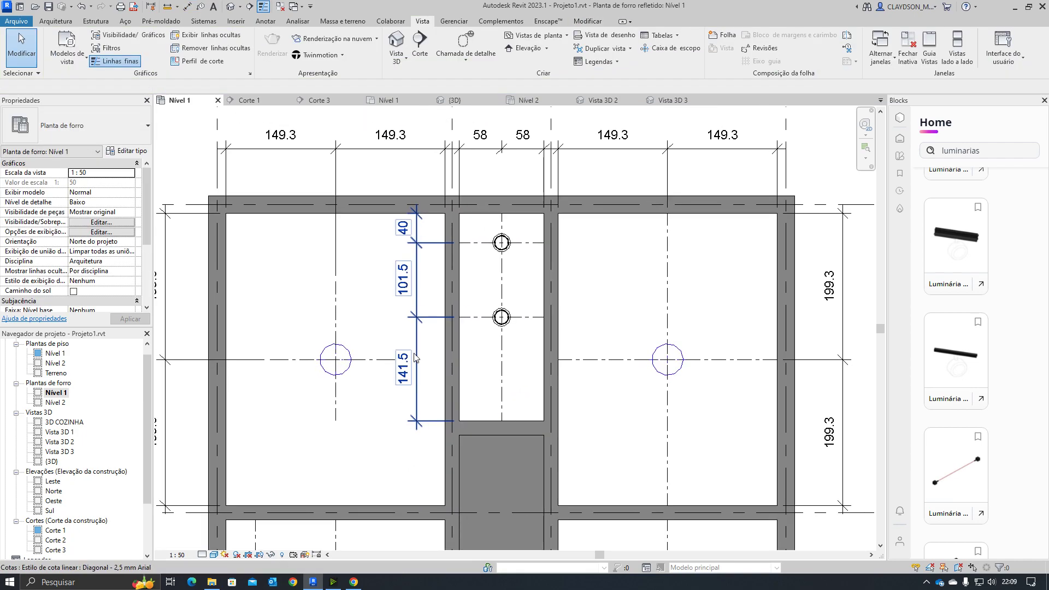
Dismiss the save reminder and dimension the bathroom between grids B and C vertically from its walls to the centre line, outside the left wall
{"action": "middle_click_drag", "start_coordinate": [522, 396], "coordinate": [505, 389]}
{"action": "scroll", "coordinate": [604, 398], "scroll_direction": "down", "scroll_amount": 1}
{"action": "middle_click_drag", "start_coordinate": [623, 423], "coordinate": [571, 391]}
{"action": "middle_click_drag", "start_coordinate": [627, 414], "coordinate": [623, 382]}
{"action": "mouse_move", "coordinate": [625, 434]}
{"action": "middle_mouse_down"}
{"action": "mouse_move", "coordinate": [646, 411]}
{"action": "mouse_move", "coordinate": [769, 364]}
{"action": "middle_mouse_up"}
{"action": "middle_click_drag", "start_coordinate": [515, 414], "coordinate": [561, 415]}
{"action": "middle_click_drag", "start_coordinate": [459, 400], "coordinate": [460, 362]}
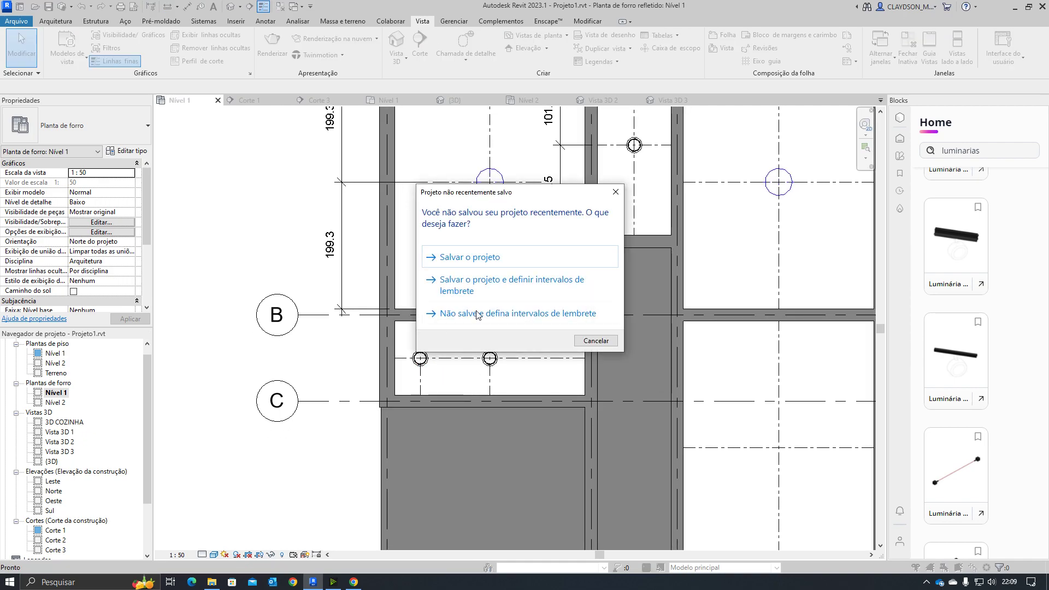
{"action": "key", "text": "Escape"}
{"action": "key", "text": "d"}
{"action": "key", "text": "i"}
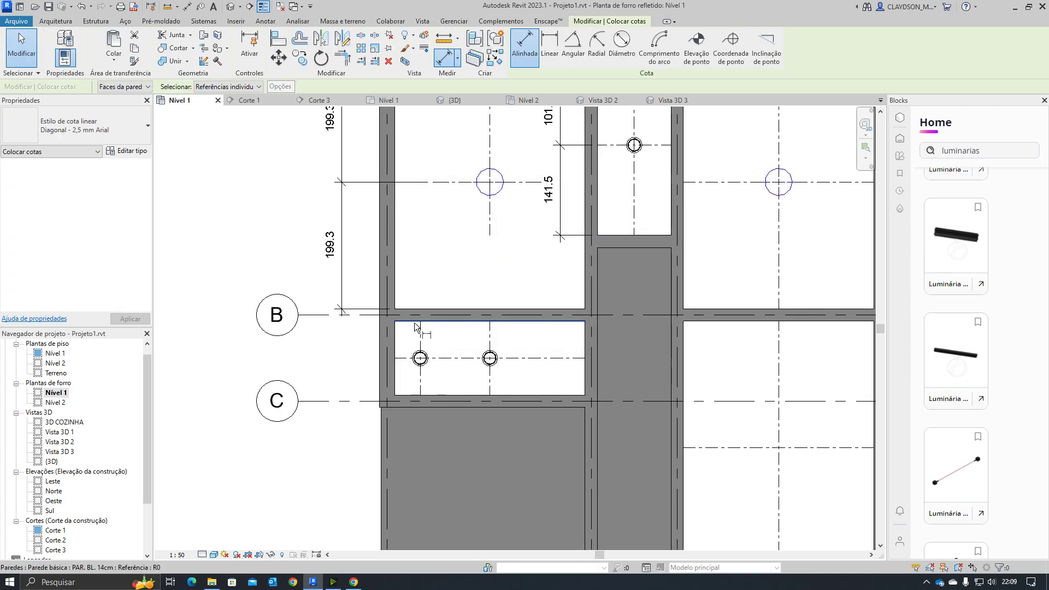
{"action": "left_click", "coordinate": [414, 321]}
{"action": "left_click", "coordinate": [407, 358]}
{"action": "left_click", "coordinate": [403, 394]}
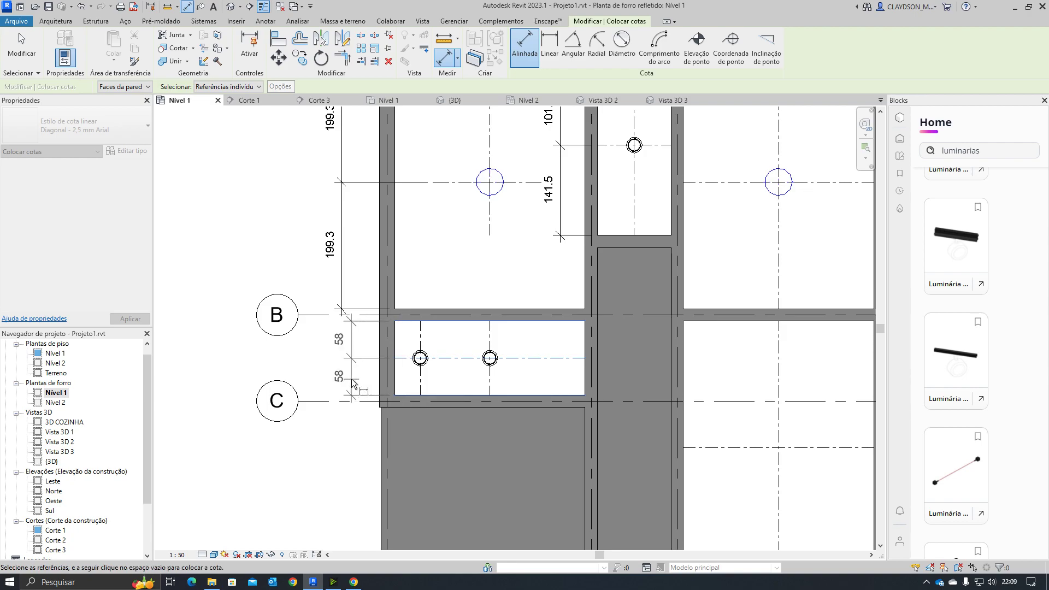
{"action": "left_click", "coordinate": [346, 384]}
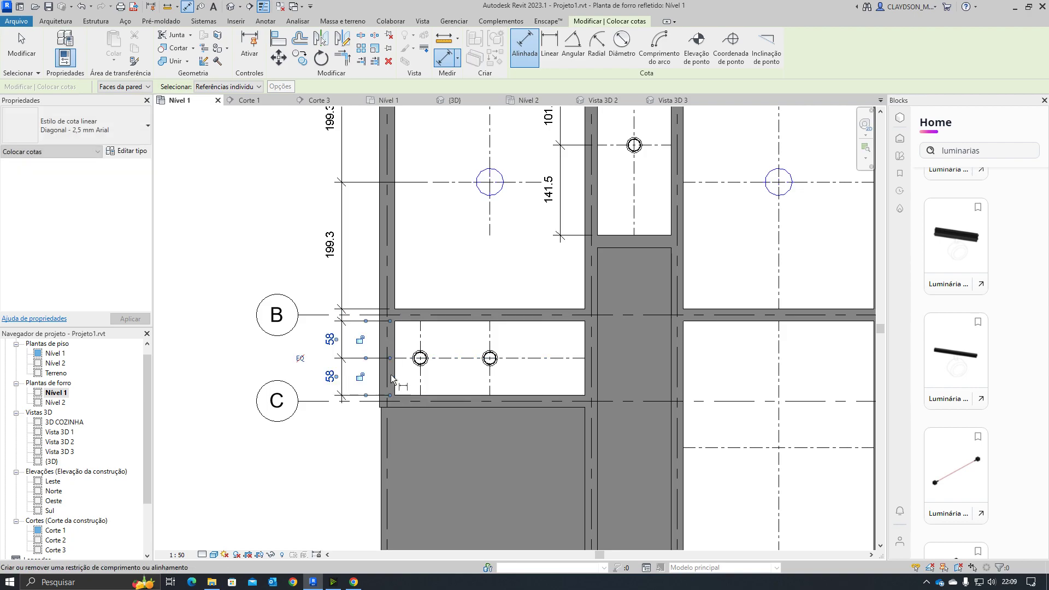
Dimension horizontally from the left wall to both vertical luminaire centre lines of the bathroom between grids B and C, placing the chain inside the suite
{"action": "left_click", "coordinate": [395, 342]}
{"action": "left_click", "coordinate": [420, 358]}
{"action": "left_click", "coordinate": [490, 358]}
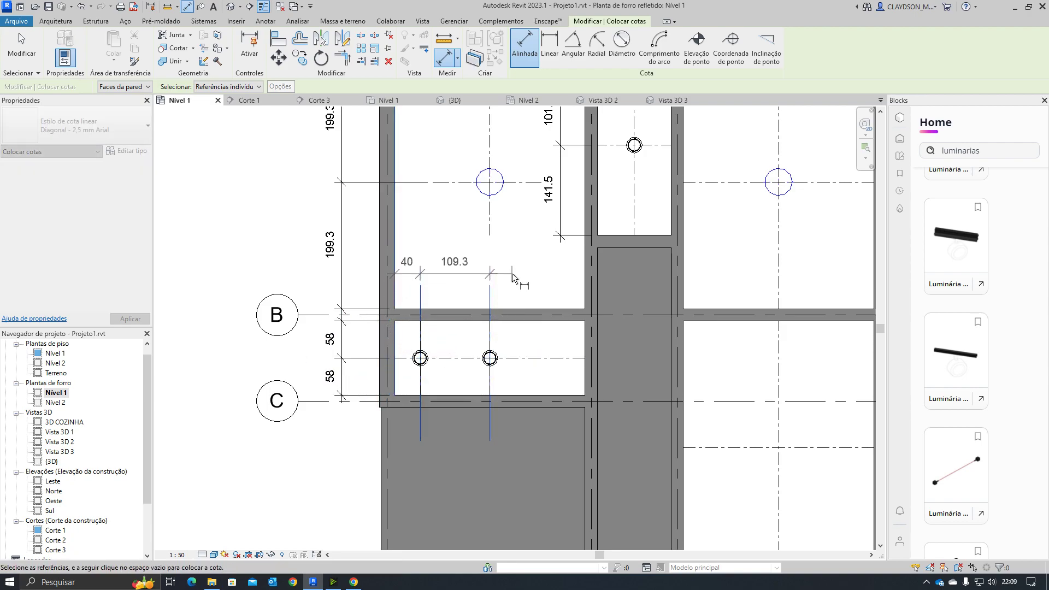
{"action": "left_click", "coordinate": [512, 277]}
Move the new horizontal chain further up into the suite and extend its two luminaire witness lines towards the bathroom
{"action": "scroll", "coordinate": [448, 277], "scroll_direction": "up", "scroll_amount": 2}
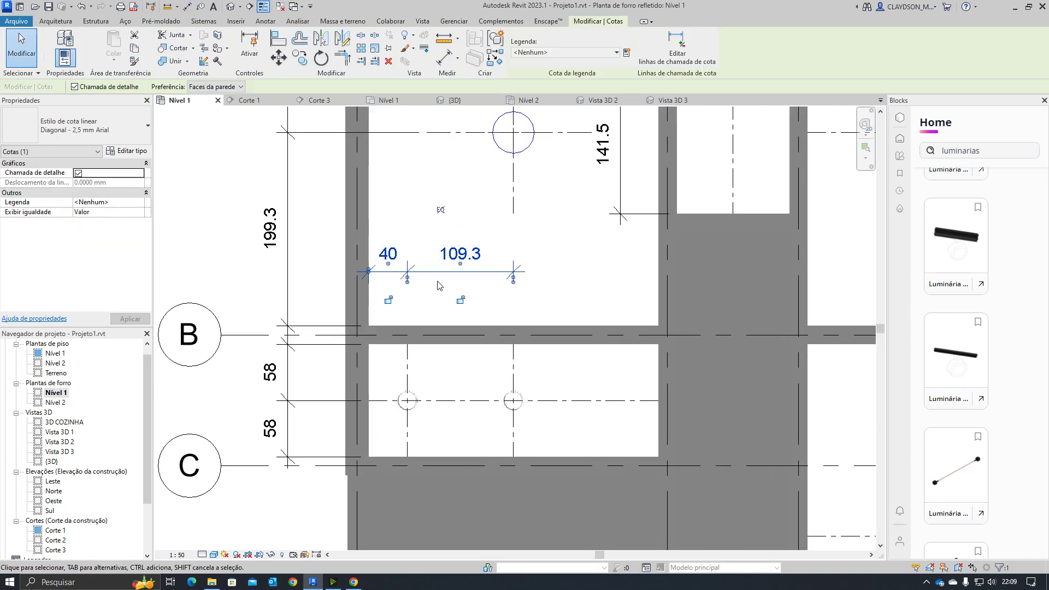
{"action": "key", "text": "Escape"}
{"action": "left_click_drag", "start_coordinate": [435, 275], "coordinate": [435, 254]}
{"action": "left_click_drag", "start_coordinate": [407, 282], "coordinate": [407, 310]}
{"action": "left_click_drag", "start_coordinate": [512, 282], "coordinate": [514, 310]}
{"action": "key", "text": "Escape"}
{"action": "scroll", "coordinate": [560, 323], "scroll_direction": "down", "scroll_amount": 4}
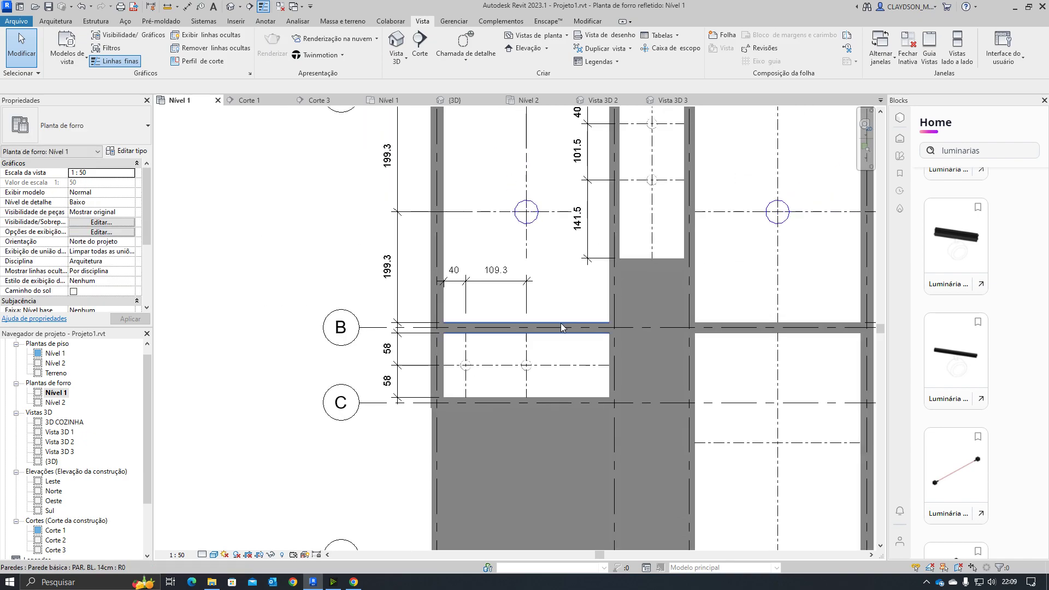
Shift the suite's lower horizontal dimension chain slightly closer to the wall on grid B
{"action": "scroll", "coordinate": [427, 343], "scroll_direction": "up", "scroll_amount": 1}
{"action": "left_click", "coordinate": [427, 343]}
{"action": "left_click_drag", "start_coordinate": [427, 342], "coordinate": [427, 349]}
{"action": "key", "text": "Escape"}
Copy the upper bedroom luminaire between grids 3 and 4 to the centre line intersection of the room between grids B and D
{"action": "scroll", "coordinate": [415, 328], "scroll_direction": "down", "scroll_amount": 4}
{"action": "scroll", "coordinate": [695, 448], "scroll_direction": "up", "scroll_amount": 3}
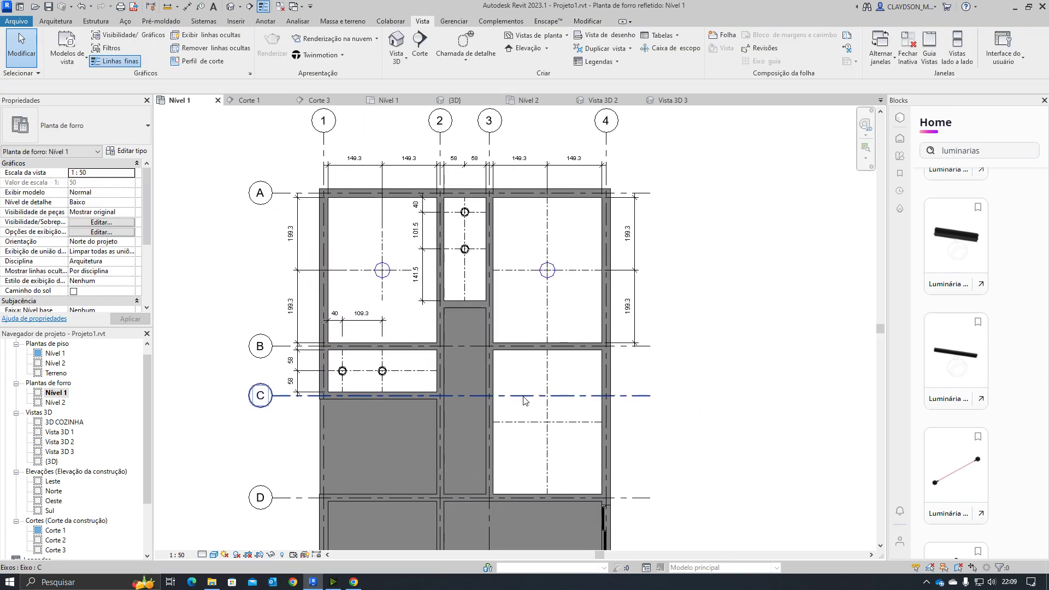
{"action": "left_click", "coordinate": [563, 240]}
{"action": "key", "text": "c"}
{"action": "key", "text": "c"}
{"action": "left_click", "coordinate": [557, 231]}
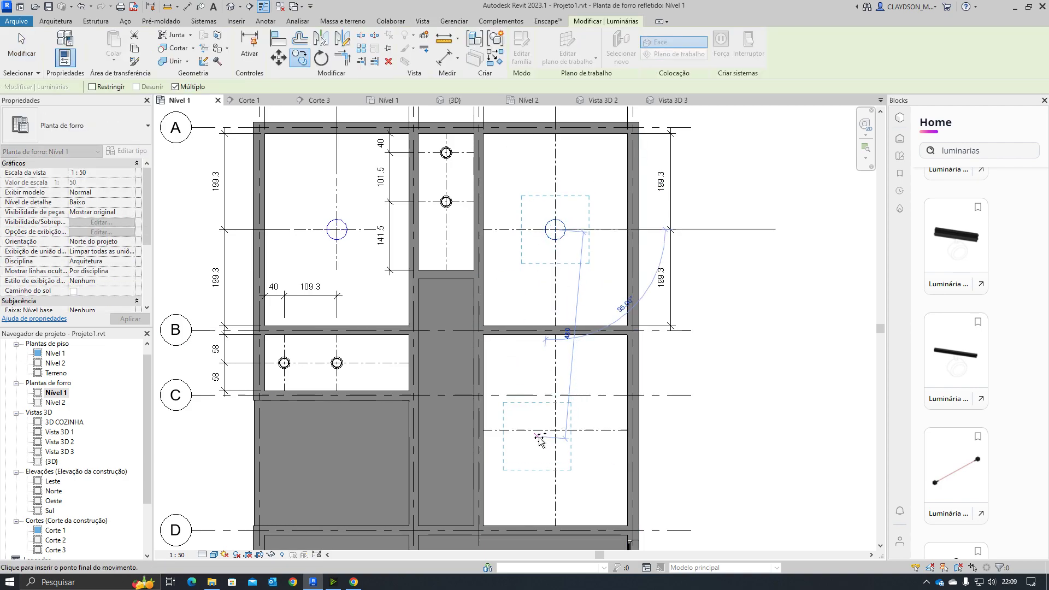
{"action": "left_click", "coordinate": [554, 431]}
{"action": "key", "text": "Escape"}
{"action": "key", "text": "Escape"}
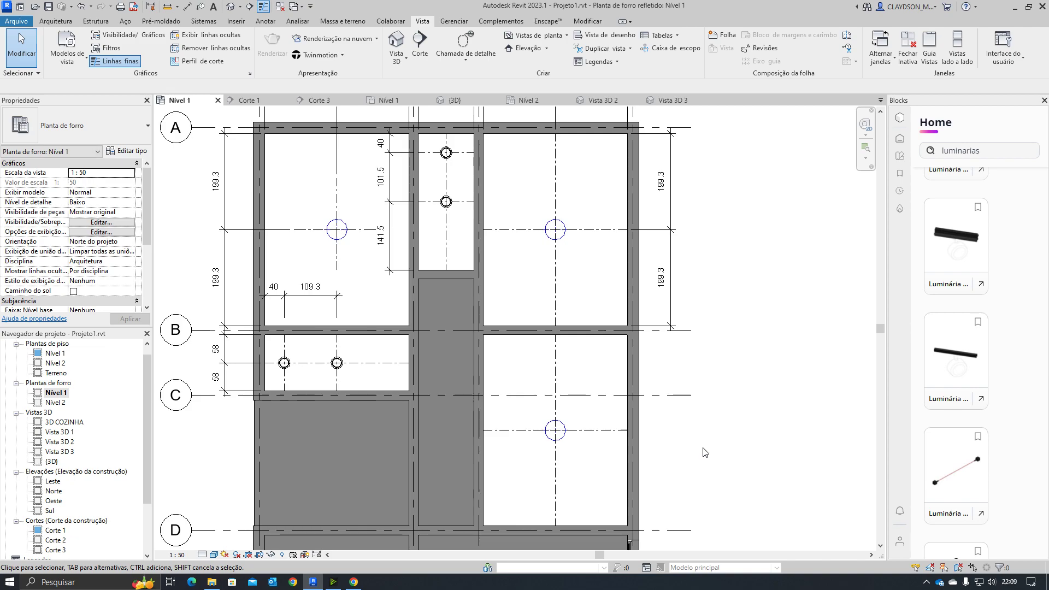
Dimension the lower room between grids 3 and 4 vertically from its walls to the horizontal centre line, placing the chain outside the right wall
{"action": "left_click", "coordinate": [608, 333]}
{"action": "left_click", "coordinate": [608, 431]}
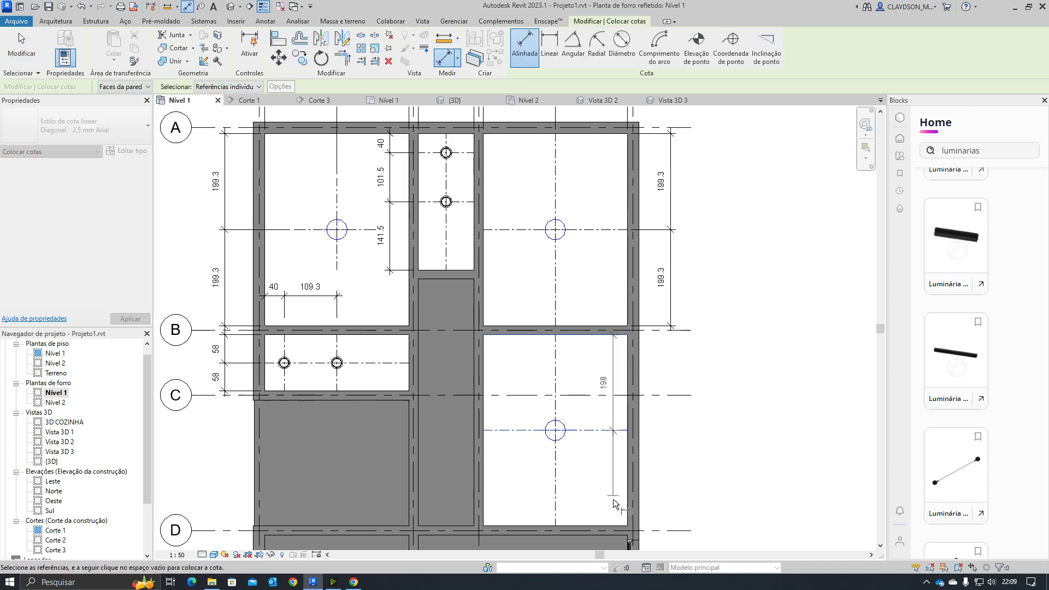
{"action": "left_click", "coordinate": [614, 523]}
{"action": "left_click", "coordinate": [668, 503]}
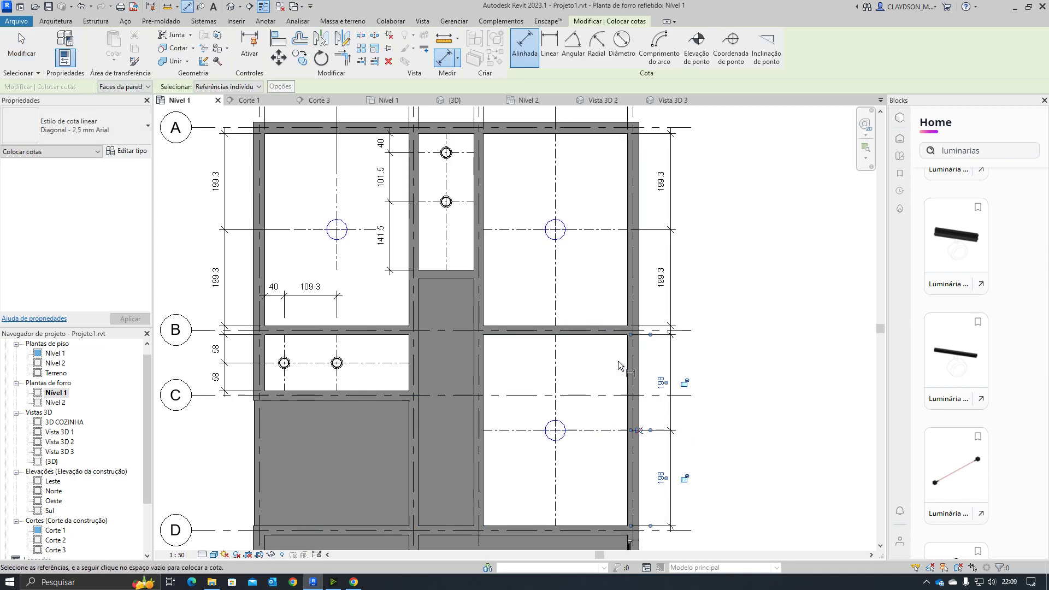
{"action": "scroll", "coordinate": [613, 365], "scroll_direction": "down", "scroll_amount": 2}
{"action": "key", "text": "Escape"}
{"action": "key", "text": "Escape"}
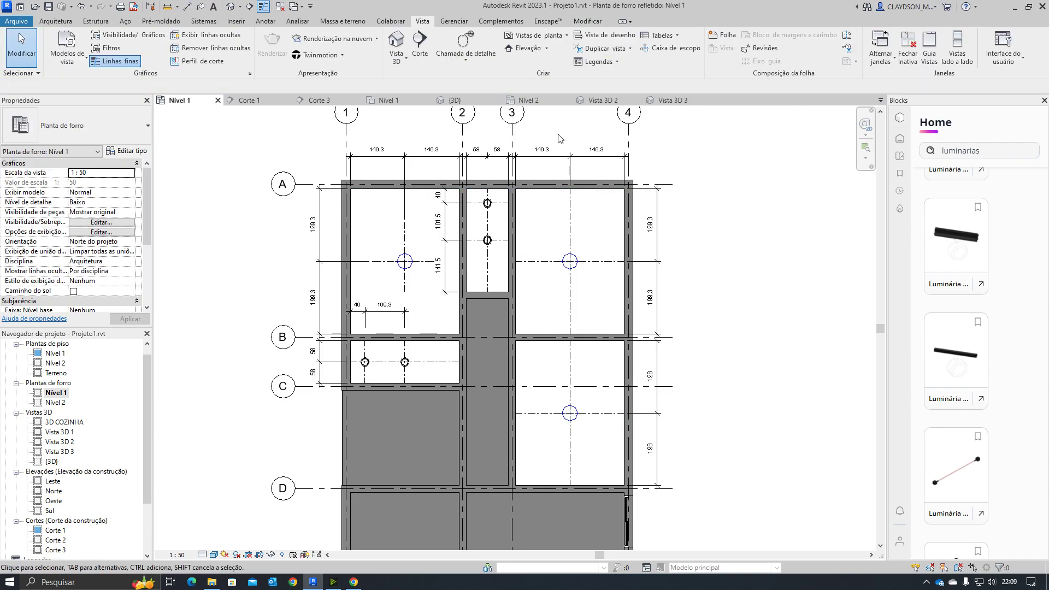
Dimension the lower room between grids 3 and 4 horizontally from both side walls to its vertical centre line, placing the chain above the luminaire
{"action": "scroll", "coordinate": [568, 433], "scroll_direction": "up", "scroll_amount": 1}
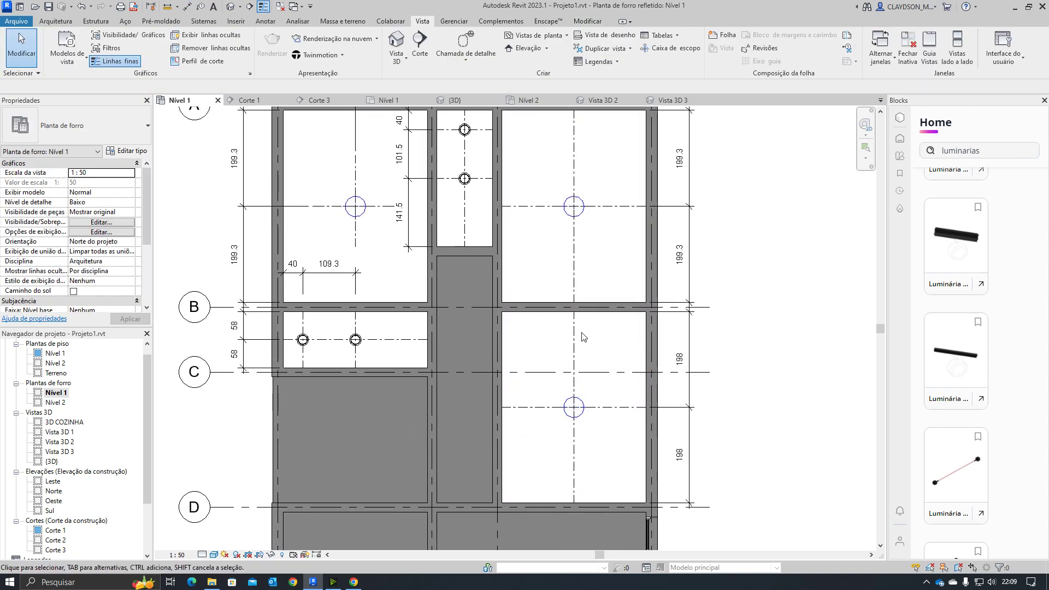
{"action": "key", "text": "i"}
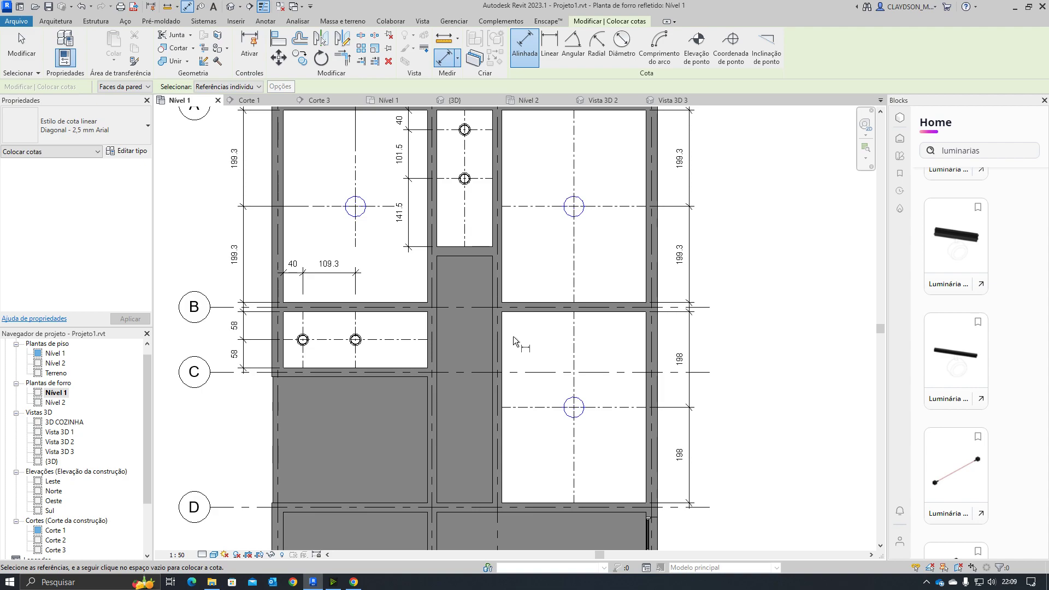
{"action": "left_click", "coordinate": [507, 335]}
{"action": "left_click", "coordinate": [574, 343]}
{"action": "left_click", "coordinate": [646, 350]}
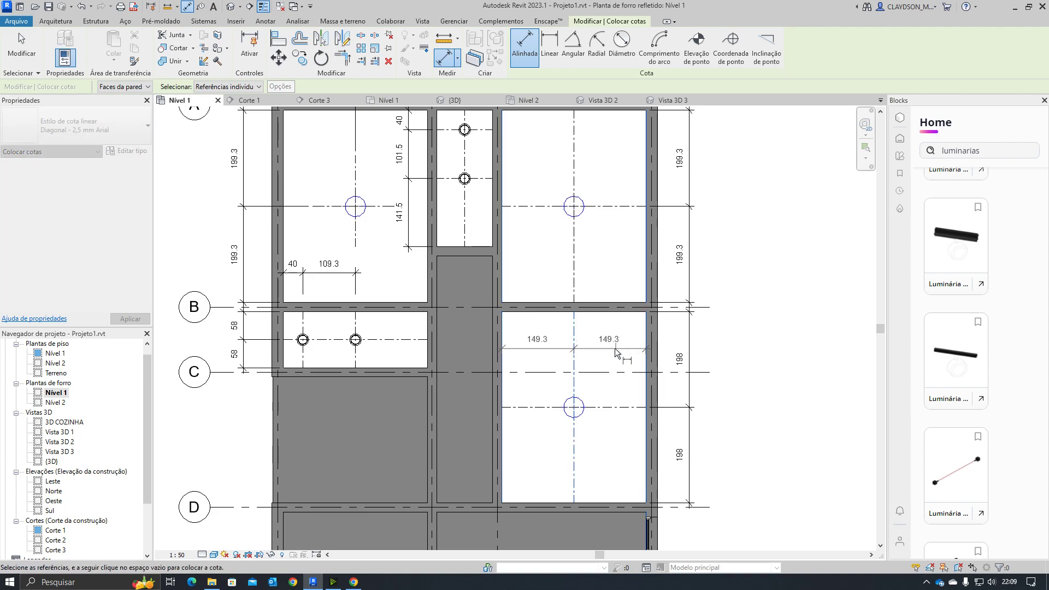
{"action": "left_click", "coordinate": [607, 349]}
{"action": "key", "text": "Escape"}
{"action": "key", "text": "Escape"}
Shorten the vertical and horizontal centre lines of the lower room so they extend only a short way around its luminaire
{"action": "left_click", "coordinate": [574, 331]}
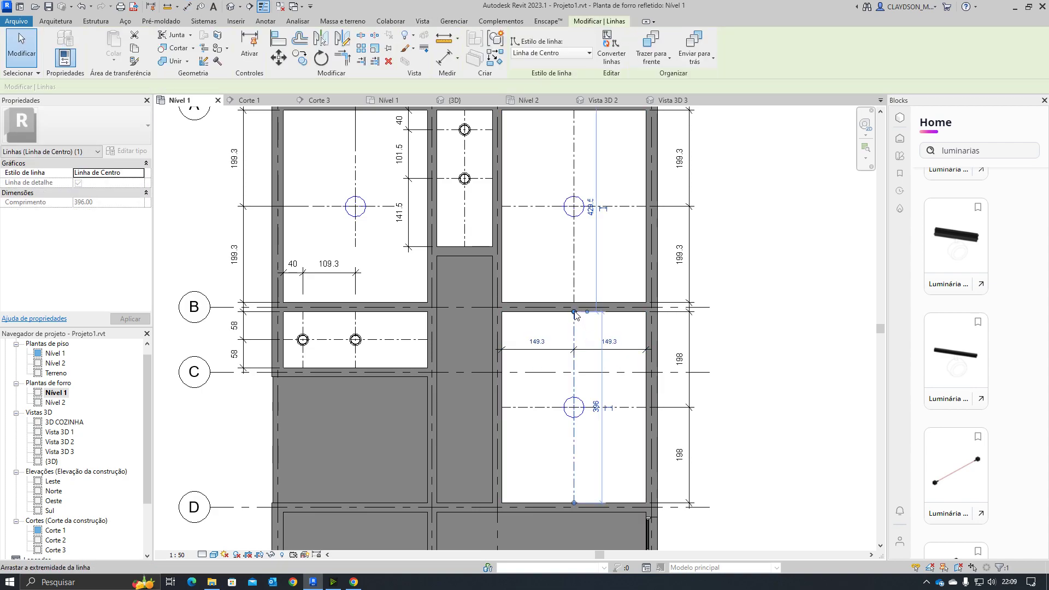
{"action": "left_click_drag", "start_coordinate": [573, 502], "coordinate": [573, 439]}
{"action": "left_click", "coordinate": [506, 408]}
{"action": "left_click_drag", "start_coordinate": [502, 408], "coordinate": [539, 407]}
{"action": "left_click", "coordinate": [593, 459]}
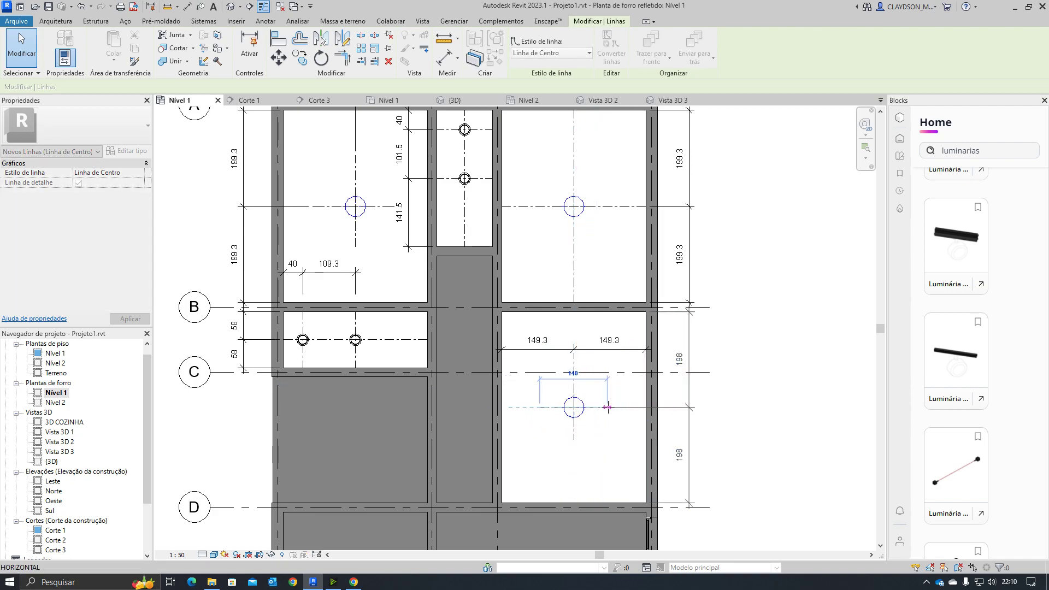
{"action": "scroll", "coordinate": [735, 436], "scroll_direction": "down", "scroll_amount": 2}
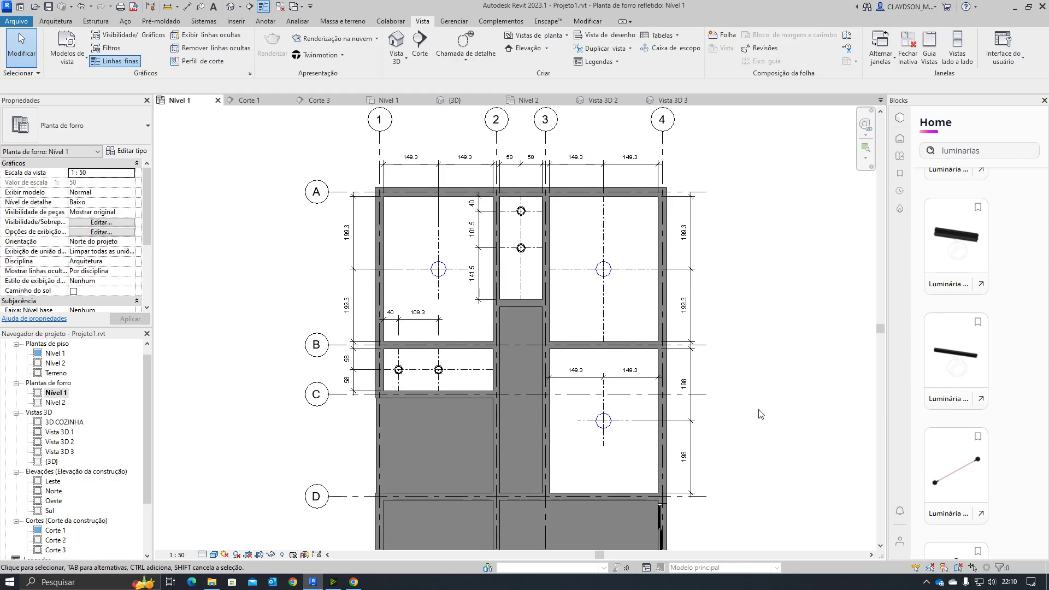
{"action": "mouse_move", "coordinate": [799, 431]}
{"action": "middle_mouse_down"}
{"action": "mouse_move", "coordinate": [781, 420]}
{"action": "mouse_move", "coordinate": [781, 388]}
{"action": "middle_mouse_up"}
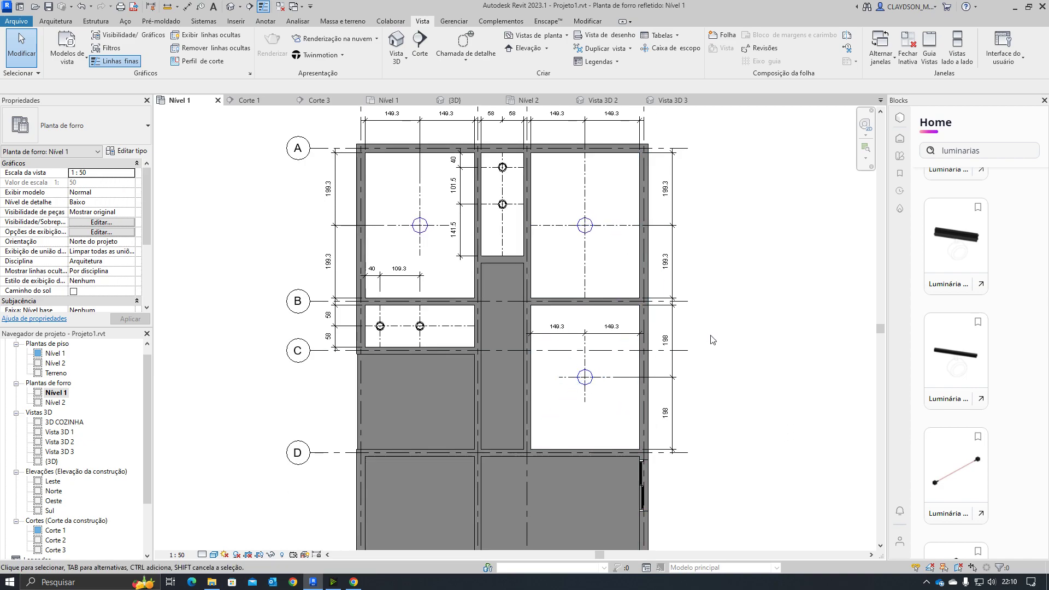
Edit the witness lines of the suite's lower horizontal chain to include the bathroom's right wall
{"action": "left_click", "coordinate": [424, 282]}
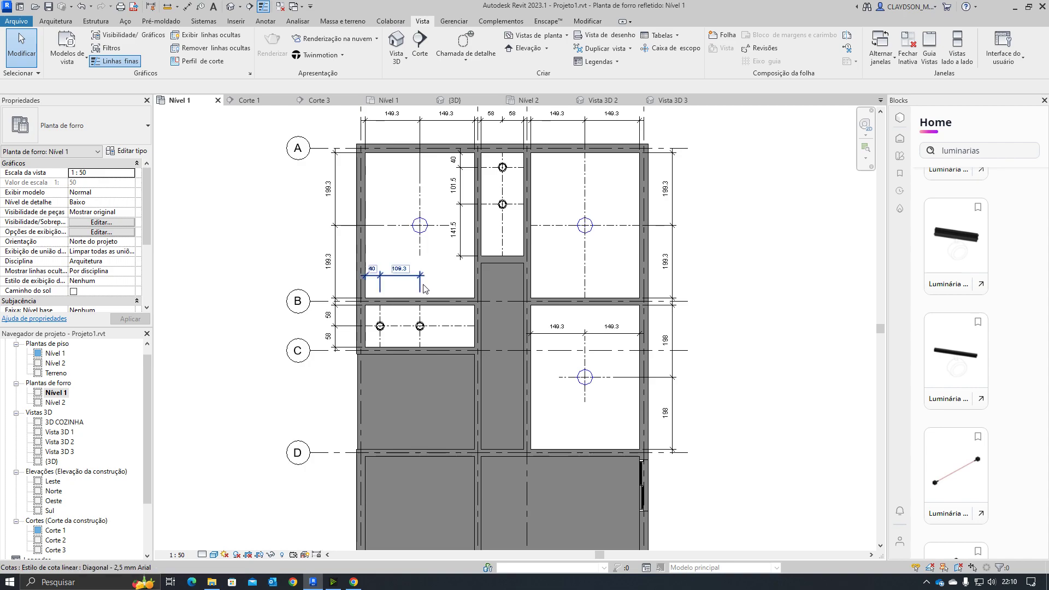
{"action": "left_click", "coordinate": [676, 44]}
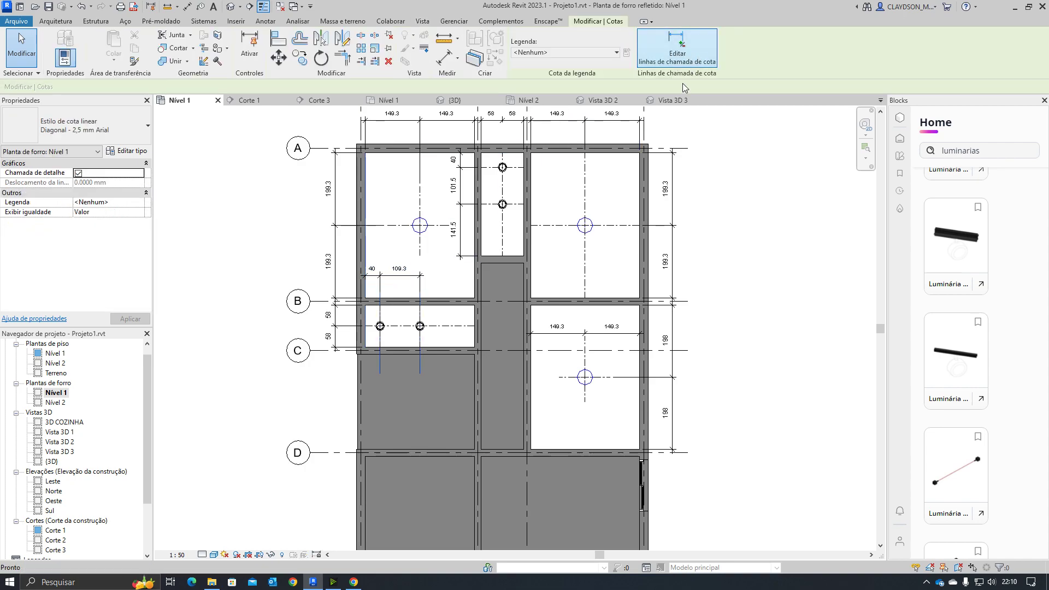
{"action": "left_click", "coordinate": [473, 317]}
{"action": "left_click", "coordinate": [485, 310]}
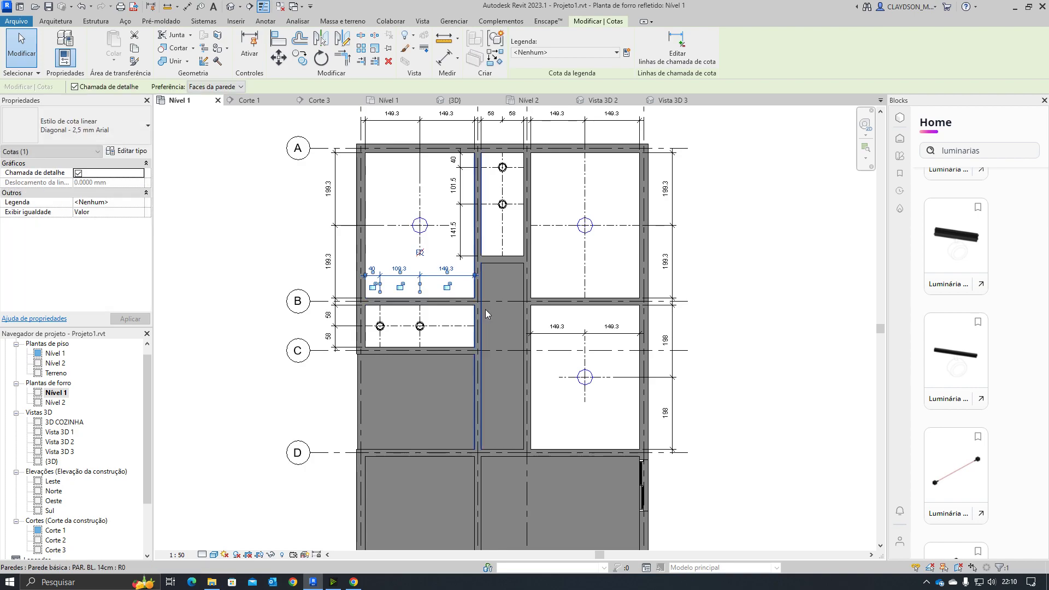
{"action": "left_click", "coordinate": [547, 316]}
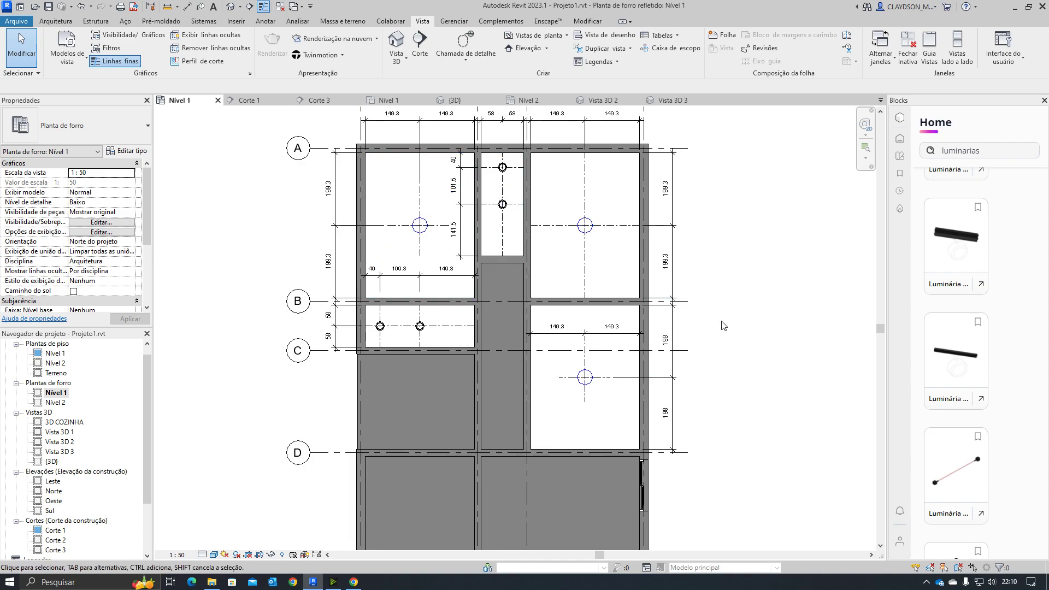
{"action": "scroll", "coordinate": [723, 326], "scroll_direction": "down", "scroll_amount": 2}
{"action": "middle_click_drag", "start_coordinate": [702, 325], "coordinate": [677, 358]}
{"action": "scroll", "coordinate": [692, 364], "scroll_direction": "up", "scroll_amount": 1}
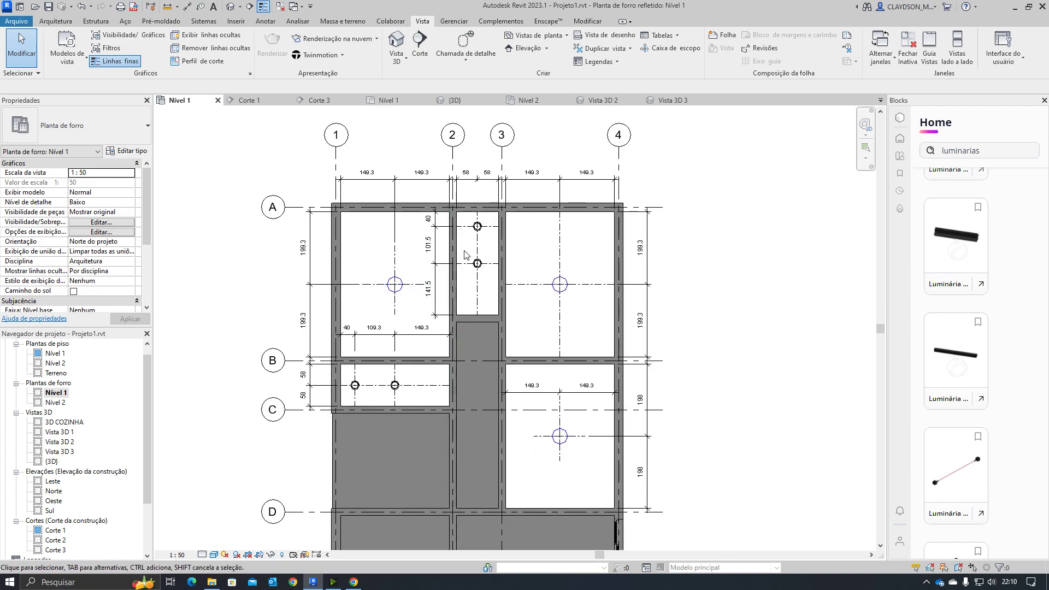
{"action": "left_click", "coordinate": [309, 294]}
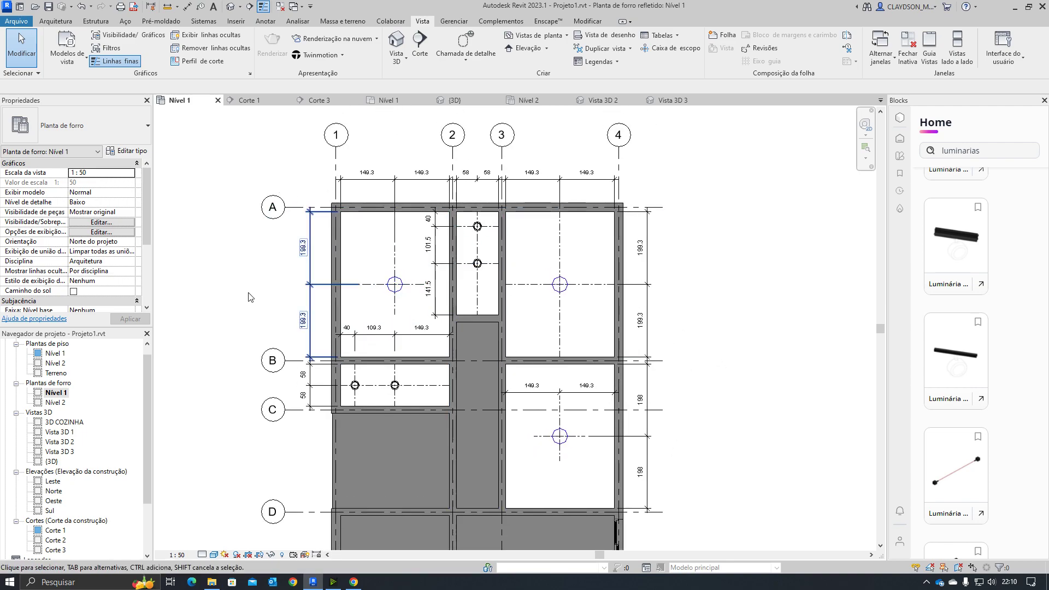
{"action": "left_click", "coordinate": [58, 393]}
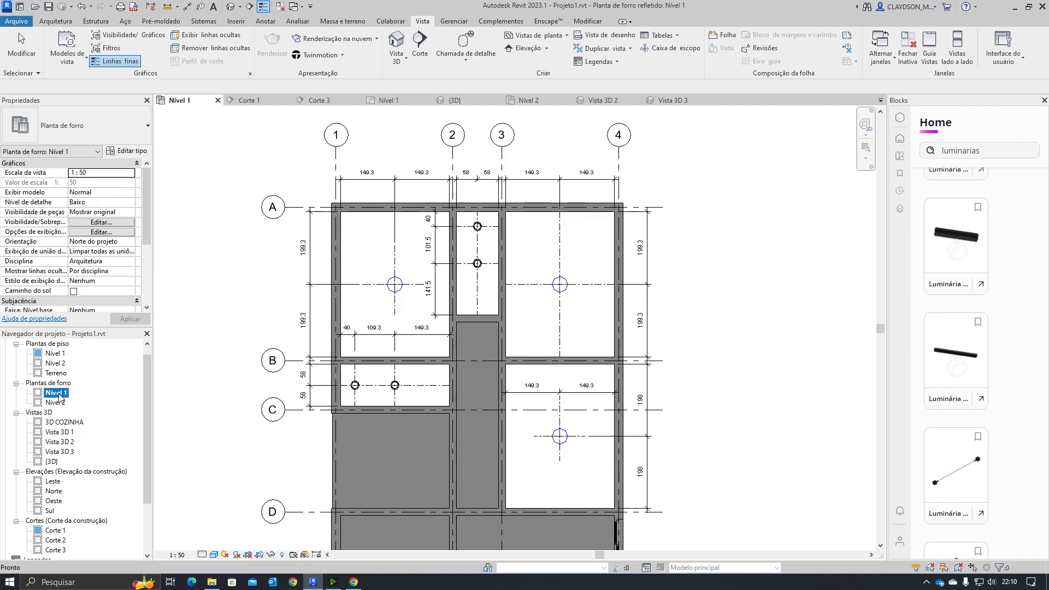
{"action": "left_click", "coordinate": [63, 20]}
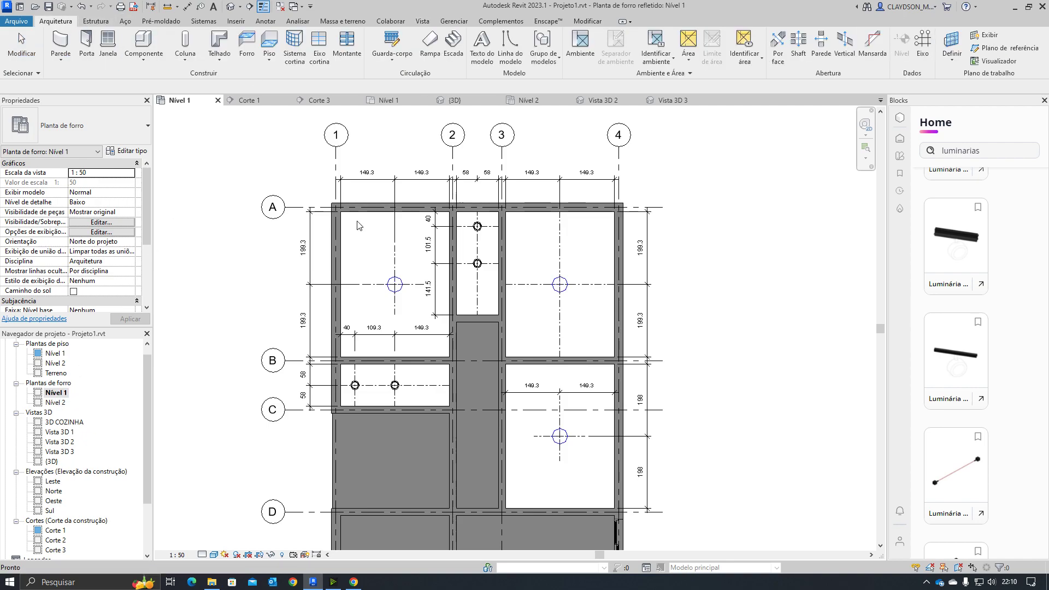
{"action": "left_click", "coordinate": [522, 439]}
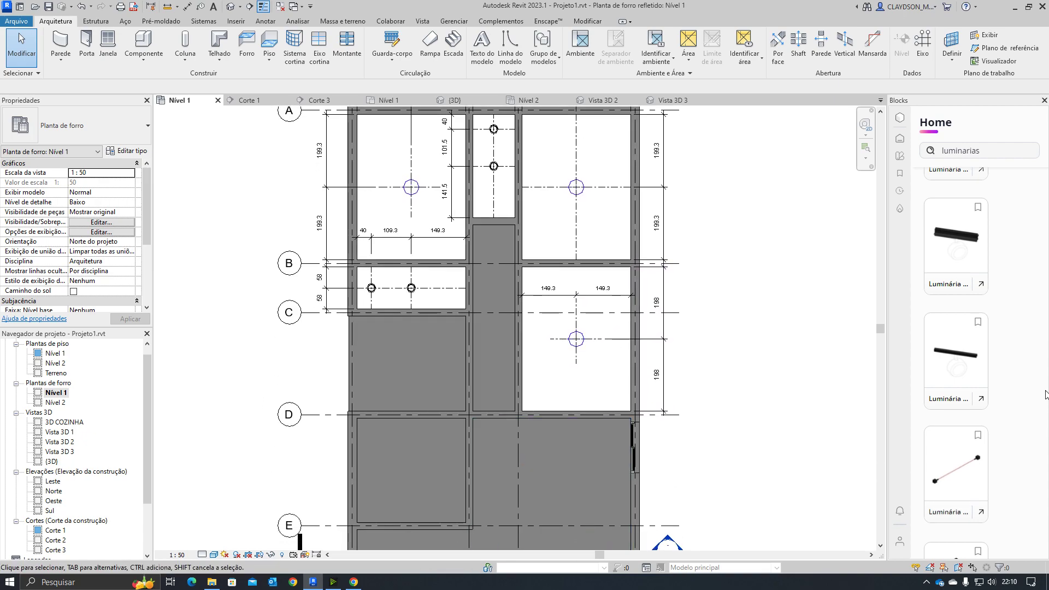
Load the Pendente Circus pendant from the block library and place one below grid D, 80 from the right wall and 100 from the upper wall
{"action": "scroll", "coordinate": [962, 476], "scroll_direction": "down", "scroll_amount": 4}
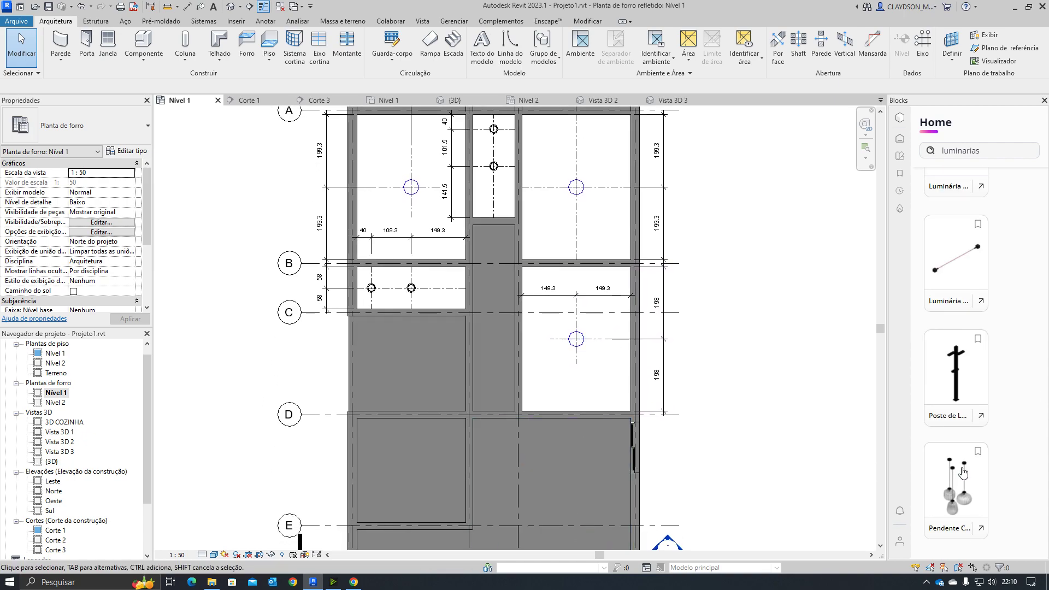
{"action": "left_click", "coordinate": [962, 476]}
{"action": "scroll", "coordinate": [753, 440], "scroll_direction": "down", "scroll_amount": 3}
{"action": "scroll", "coordinate": [606, 375], "scroll_direction": "up", "scroll_amount": 1}
{"action": "scroll", "coordinate": [606, 374], "scroll_direction": "up", "scroll_amount": 3}
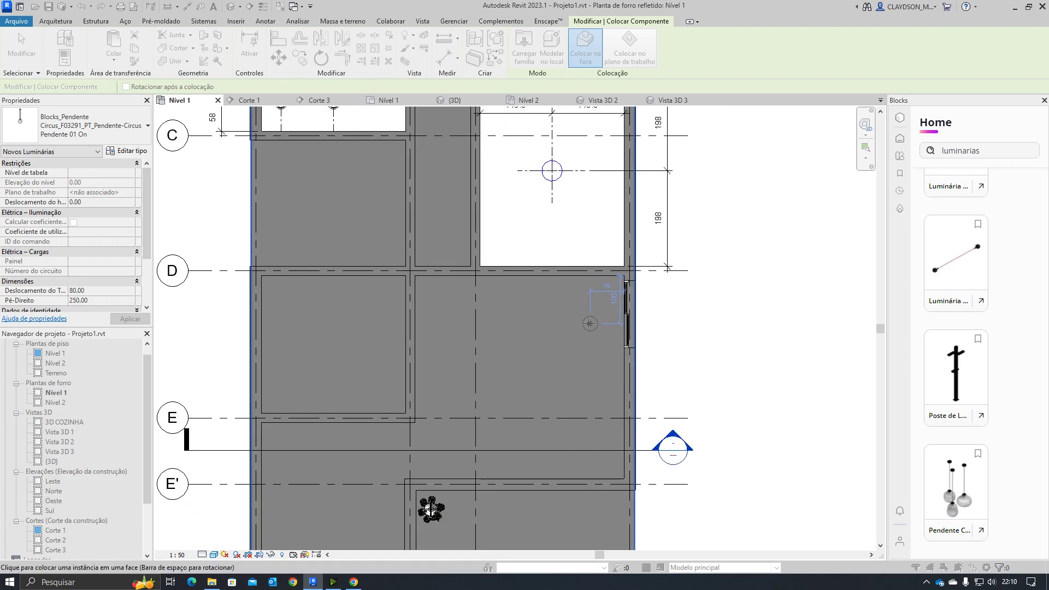
{"action": "left_click", "coordinate": [584, 323]}
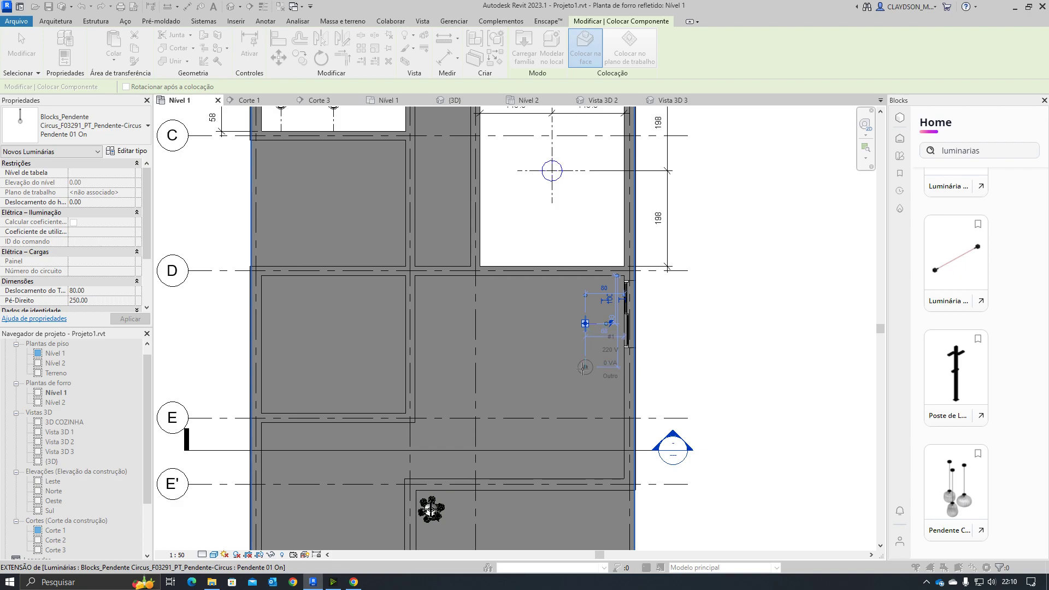
Place two more pendants in line below the first, 80 from the right wall, with the middle one 200 from the upper wall
{"action": "scroll", "coordinate": [585, 367], "scroll_direction": "up", "scroll_amount": 2}
{"action": "left_click", "coordinate": [586, 374]}
{"action": "middle_click_drag", "start_coordinate": [587, 415], "coordinate": [584, 344]}
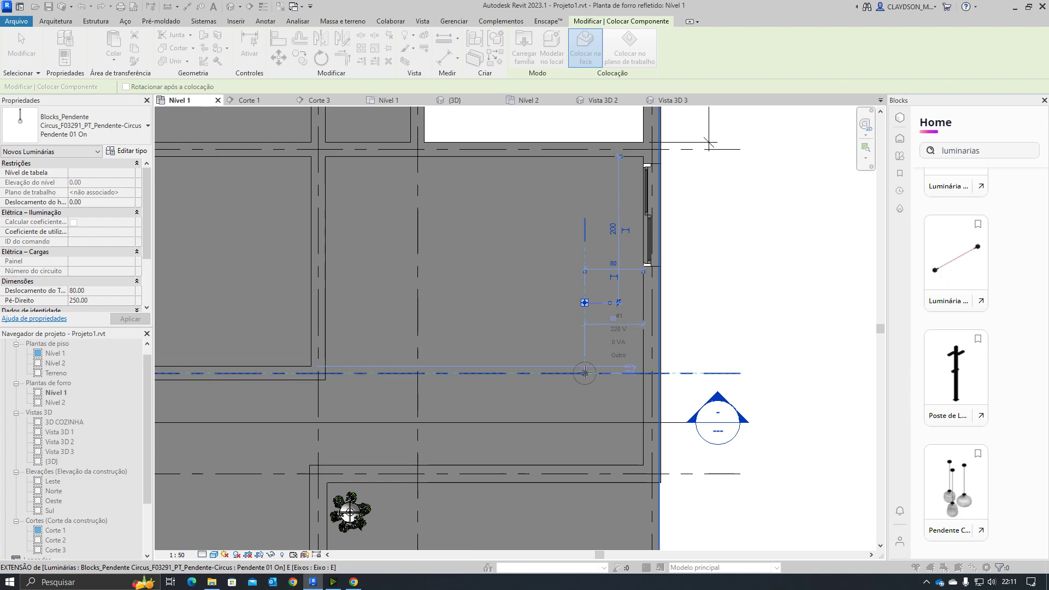
{"action": "scroll", "coordinate": [584, 367], "scroll_direction": "up", "scroll_amount": 3}
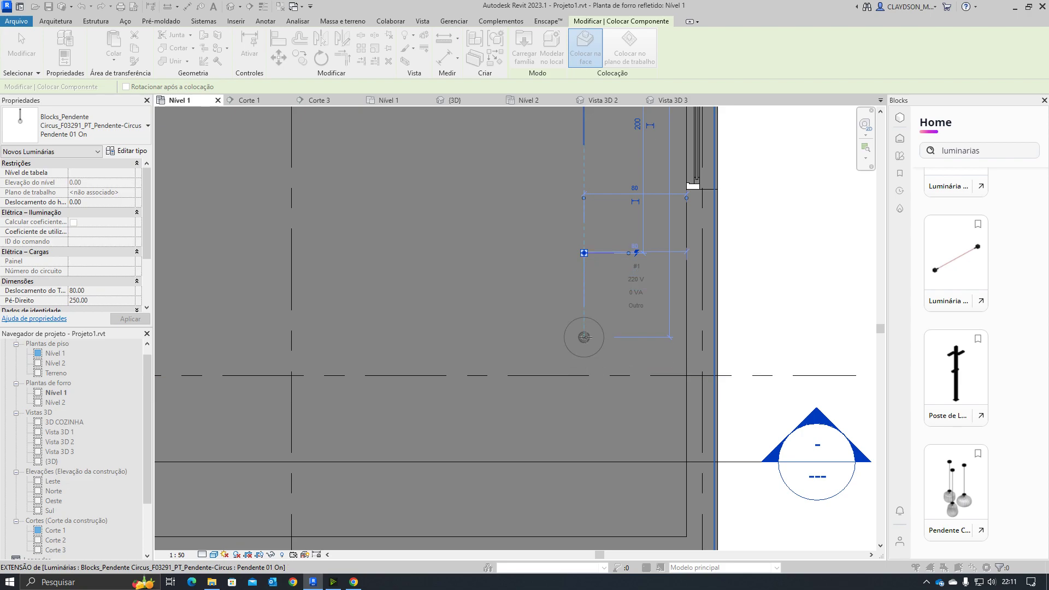
{"action": "scroll", "coordinate": [618, 343], "scroll_direction": "down", "scroll_amount": 5}
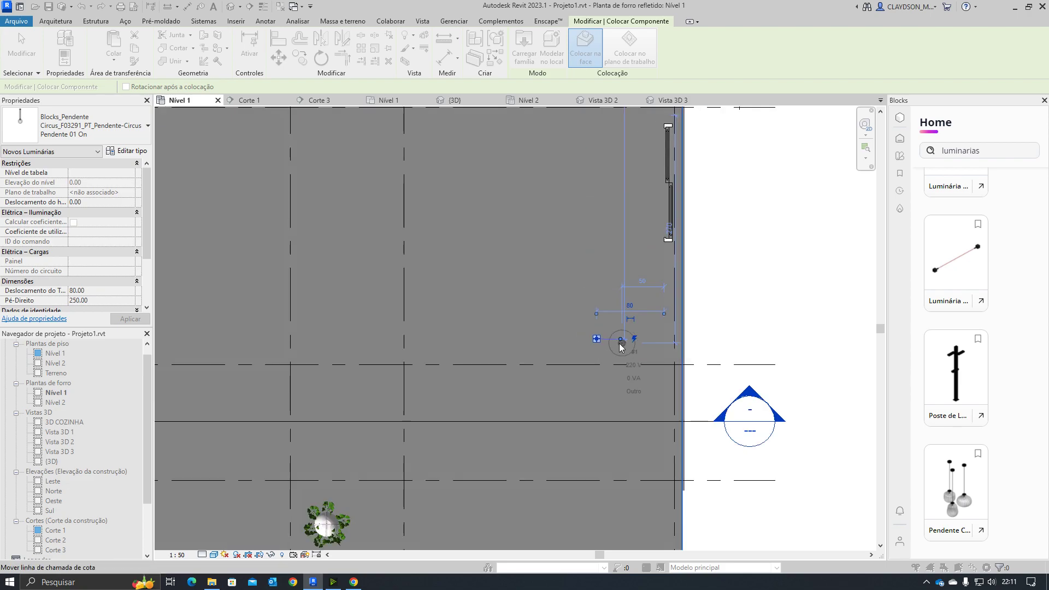
{"action": "key", "text": "Escape"}
Set the Pé-Direito of the three pendants below grid D to 365
{"action": "left_click_drag", "start_coordinate": [596, 204], "coordinate": [628, 382]}
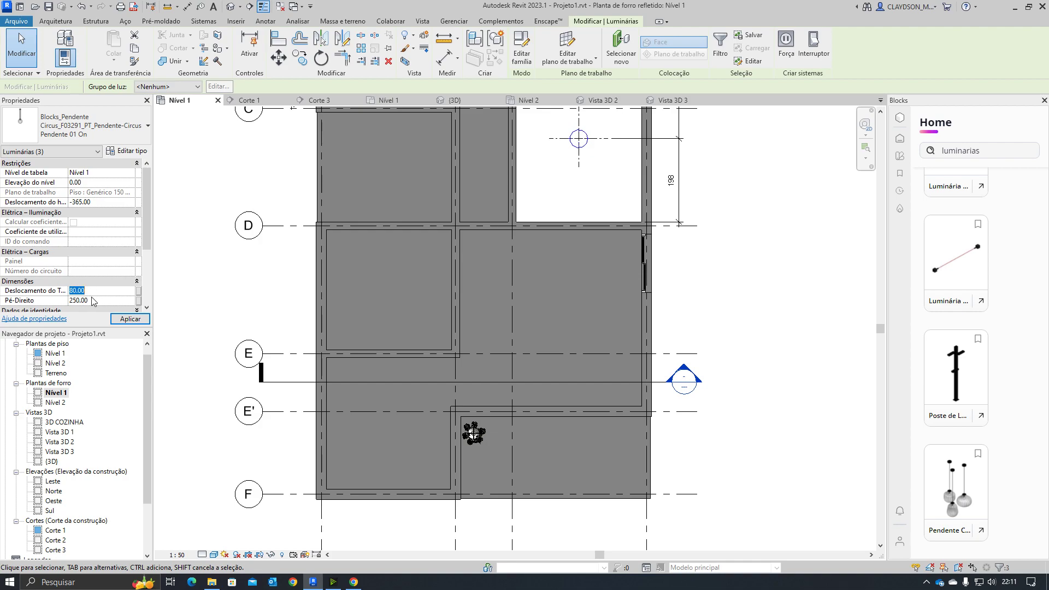
{"action": "scroll", "coordinate": [93, 300], "scroll_direction": "down", "scroll_amount": 1}
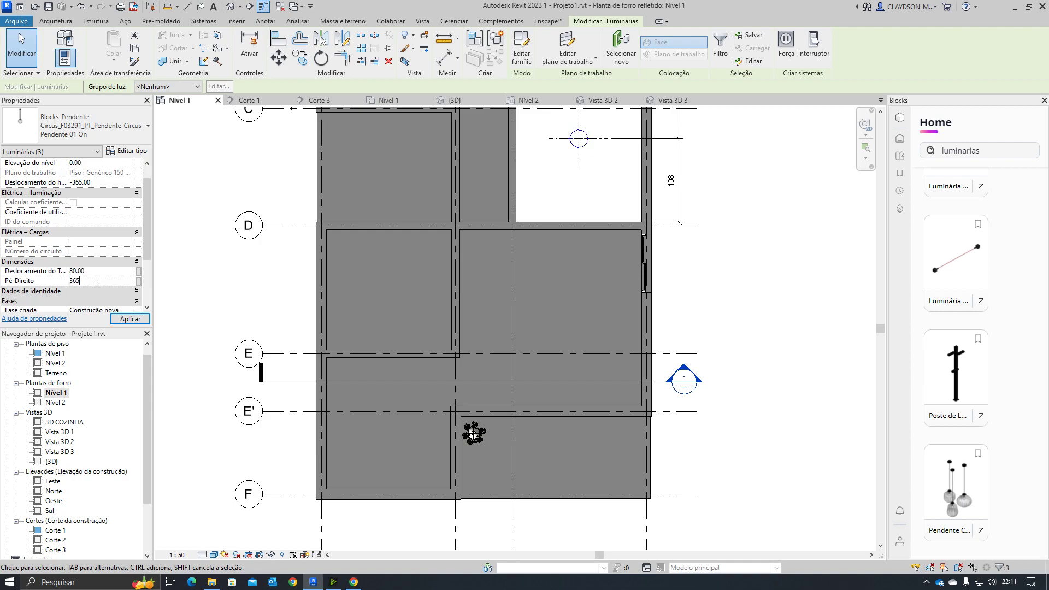
{"action": "left_click", "coordinate": [733, 350]}
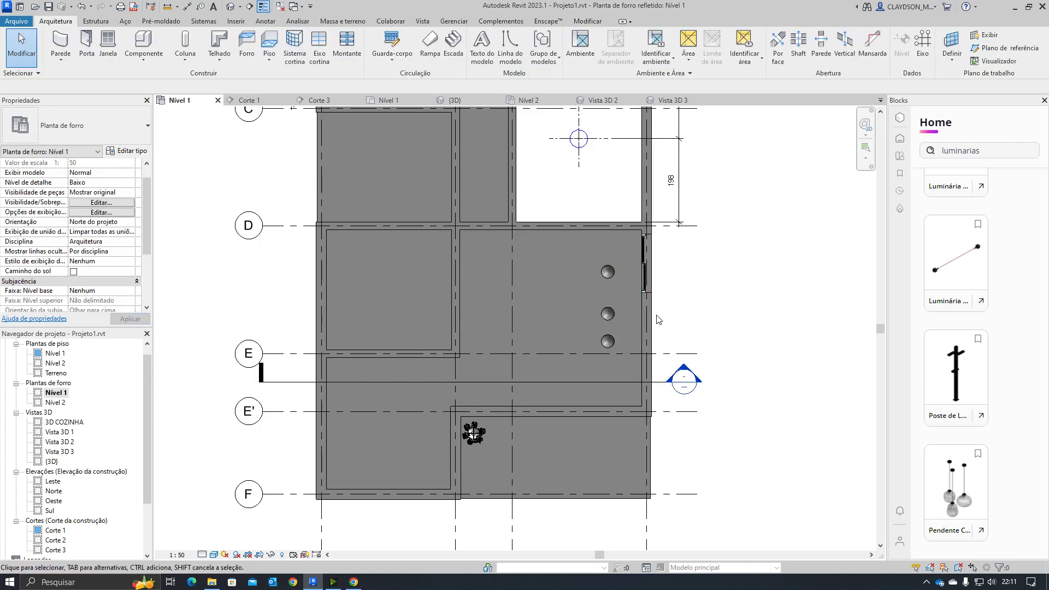
Set the lowest pendant's distance from the room's upper wall to 300
{"action": "scroll", "coordinate": [562, 333], "scroll_direction": "up", "scroll_amount": 3}
{"action": "left_click", "coordinate": [562, 362]}
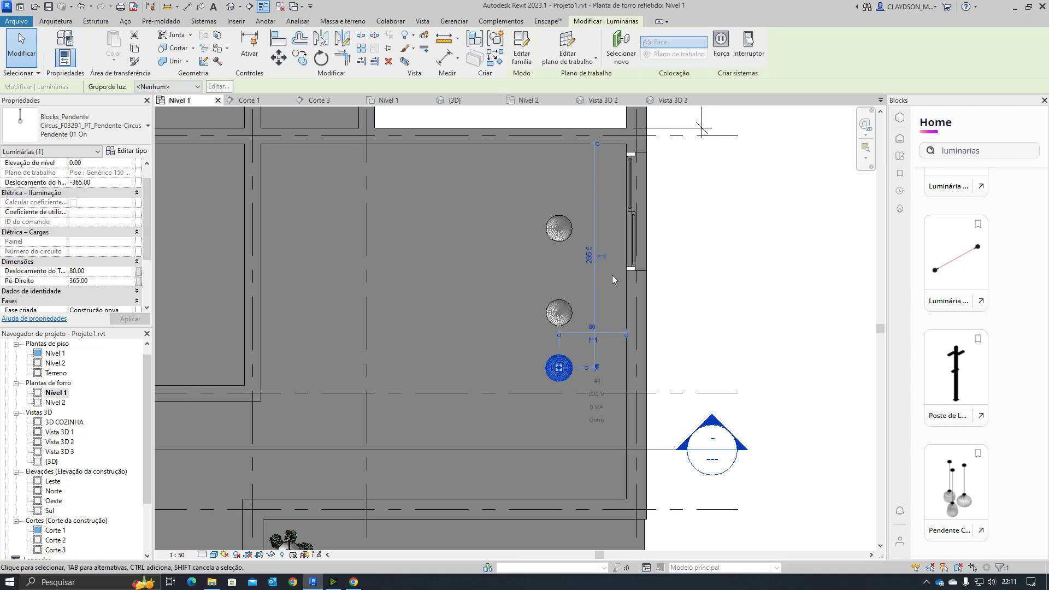
{"action": "left_click", "coordinate": [589, 255]}
{"action": "type", "text": "300"}
{"action": "key", "text": "Return"}
{"action": "key", "text": "Escape"}
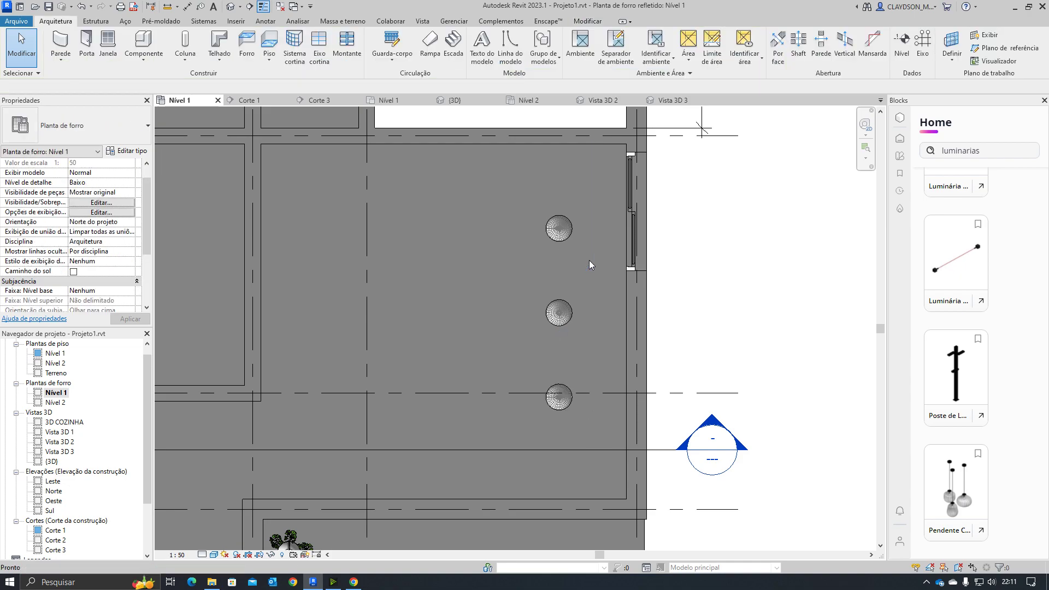
Examine the placement of the three pendants in the room below grid D
{"action": "scroll", "coordinate": [581, 266], "scroll_direction": "down", "scroll_amount": 2}
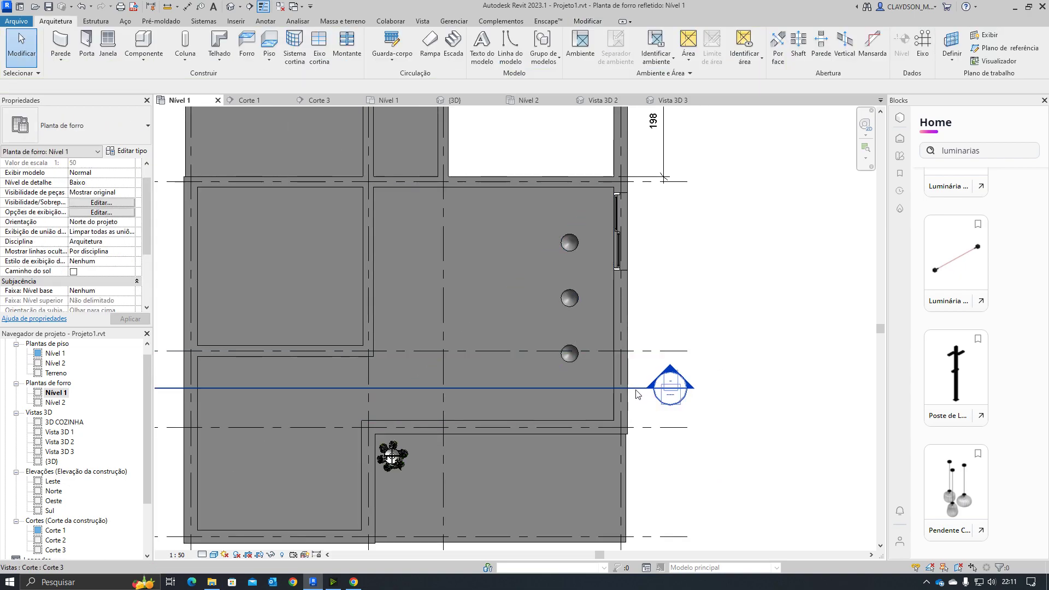
{"action": "middle_click_drag", "start_coordinate": [685, 378], "coordinate": [666, 383]}
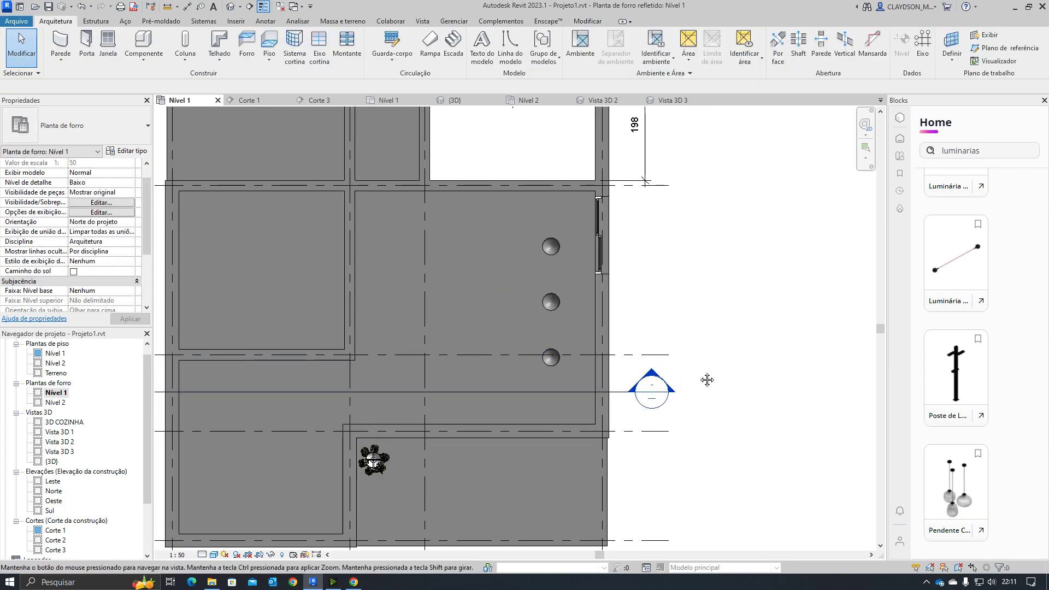
{"action": "scroll", "coordinate": [648, 294], "scroll_direction": "down", "scroll_amount": 2}
{"action": "scroll", "coordinate": [623, 363], "scroll_direction": "up", "scroll_amount": 2}
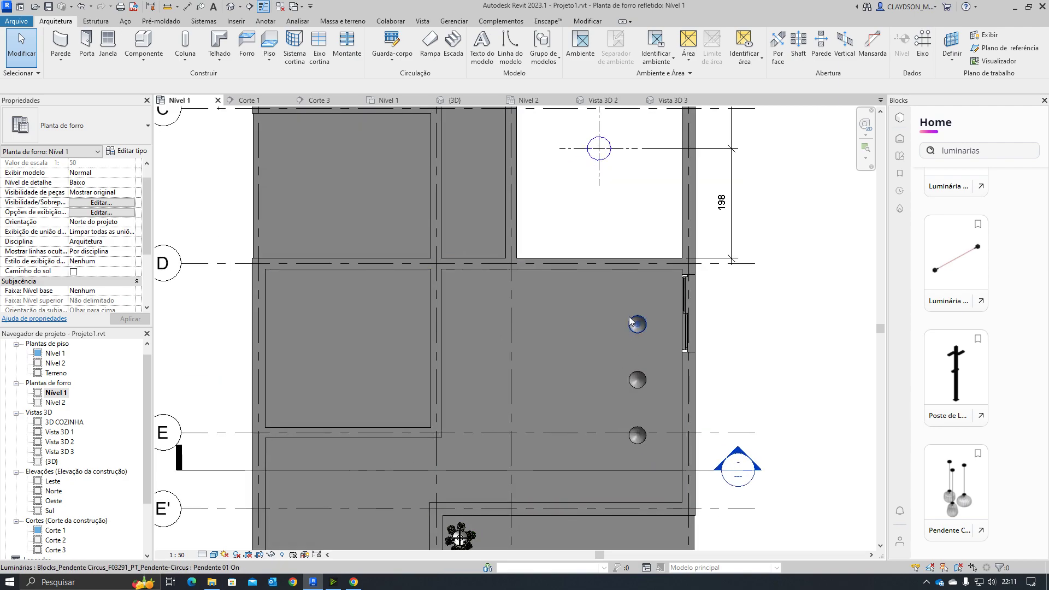
{"action": "scroll", "coordinate": [651, 338], "scroll_direction": "up", "scroll_amount": 3}
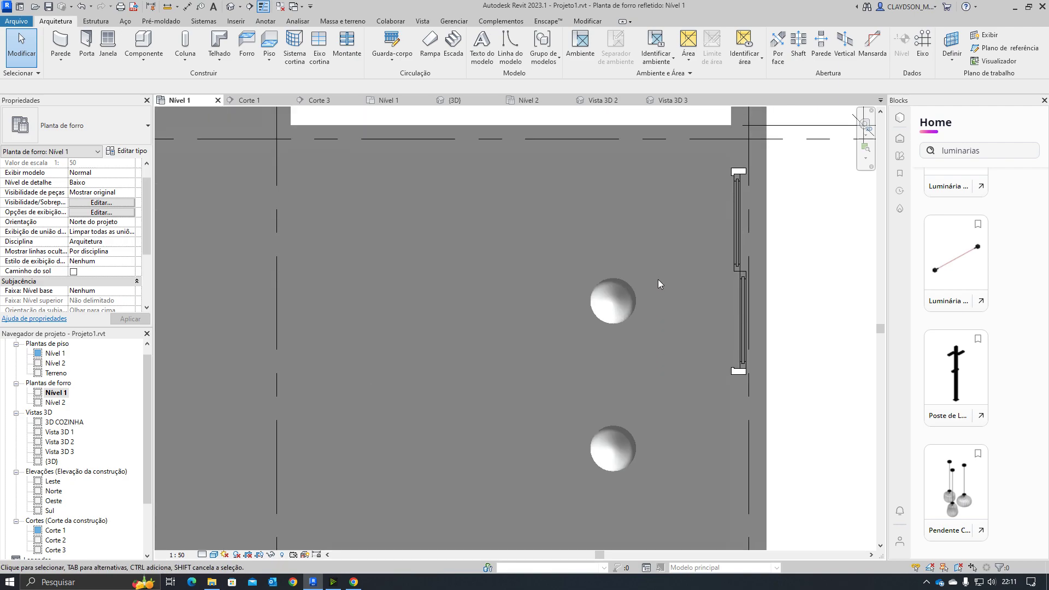
{"action": "left_click", "coordinate": [617, 320]}
{"action": "scroll", "coordinate": [755, 364], "scroll_direction": "down", "scroll_amount": 4}
{"action": "left_click", "coordinate": [795, 319]}
{"action": "middle_click_drag", "start_coordinate": [795, 402], "coordinate": [778, 347]}
{"action": "scroll", "coordinate": [786, 311], "scroll_direction": "down", "scroll_amount": 2}
{"action": "scroll", "coordinate": [722, 296], "scroll_direction": "up", "scroll_amount": 1}
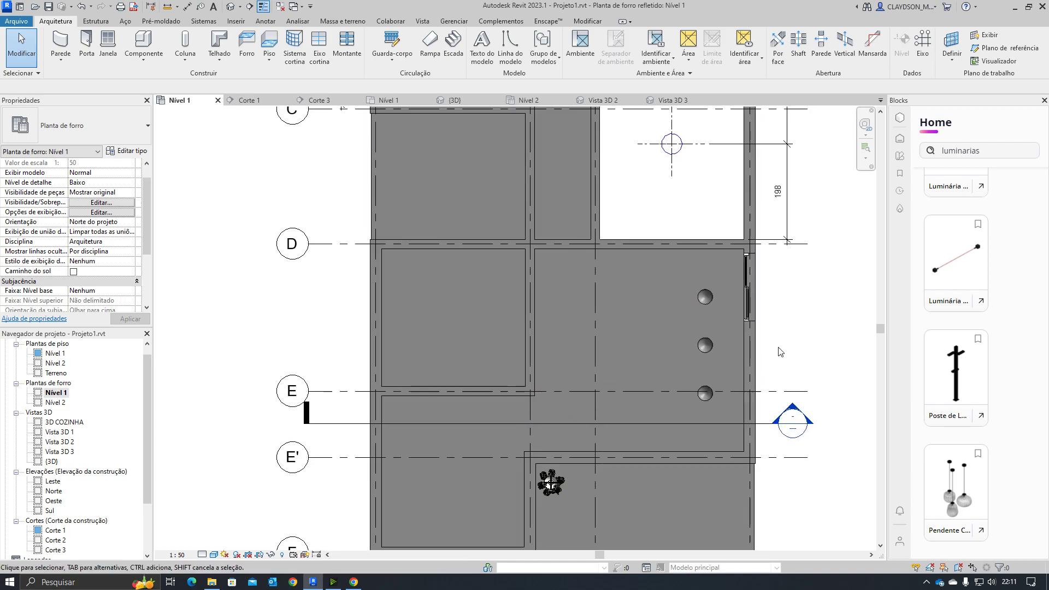
Draw a horizontal Linha de Centro detail line from the upper pendant's centre about 90 leftward, and extend its right end almost to the wall
{"action": "key", "text": "d"}
{"action": "key", "text": "l"}
{"action": "scroll", "coordinate": [735, 341], "scroll_direction": "up", "scroll_amount": 2}
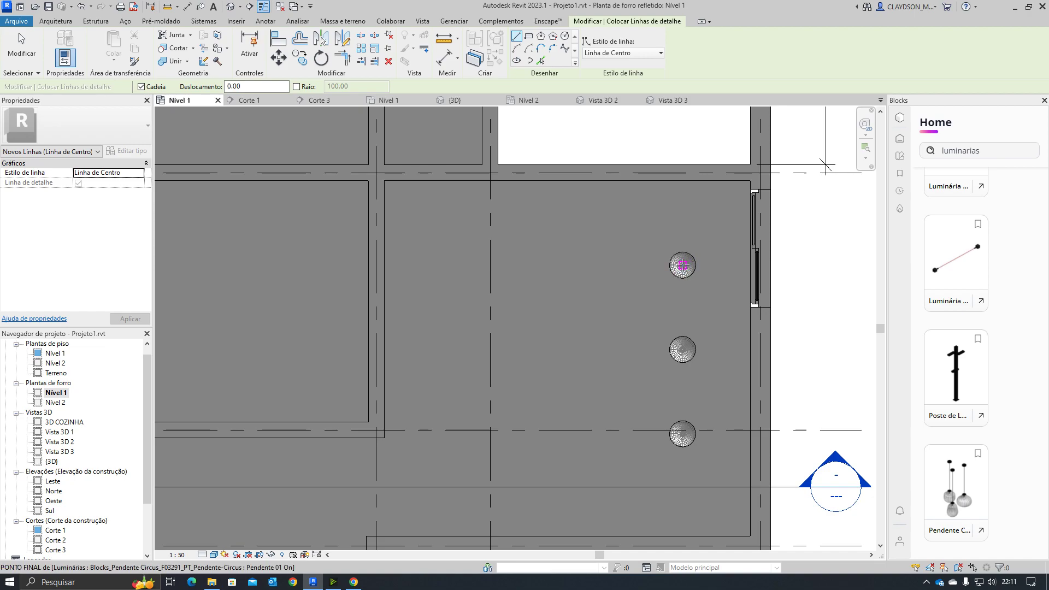
{"action": "left_click", "coordinate": [682, 265]}
{"action": "left_click", "coordinate": [609, 265]}
{"action": "key", "text": "Escape"}
{"action": "key", "text": "Escape"}
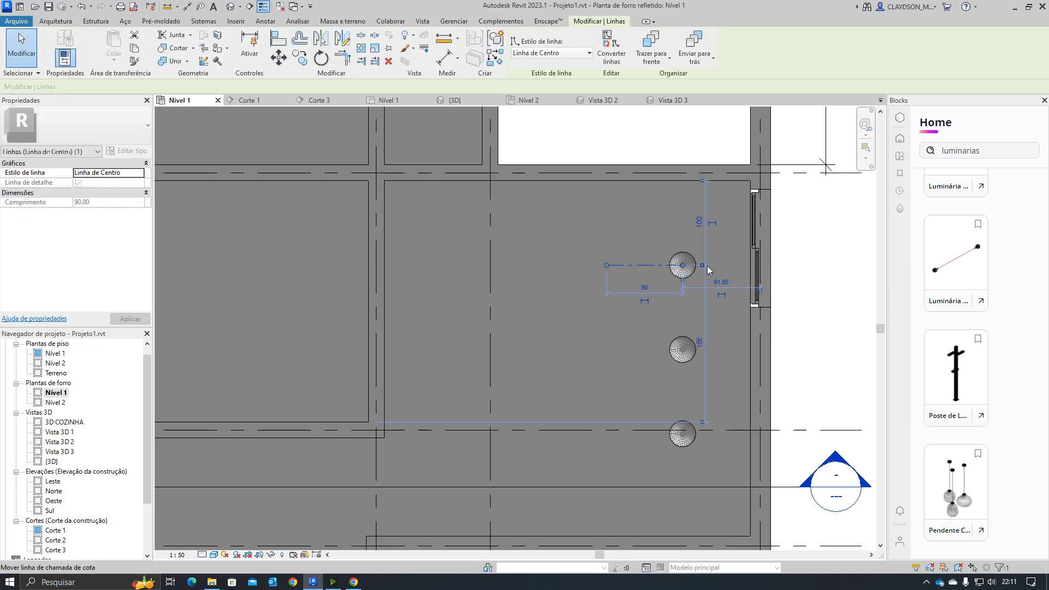
{"action": "left_click_drag", "start_coordinate": [682, 266], "coordinate": [742, 266]}
{"action": "left_click", "coordinate": [710, 248]}
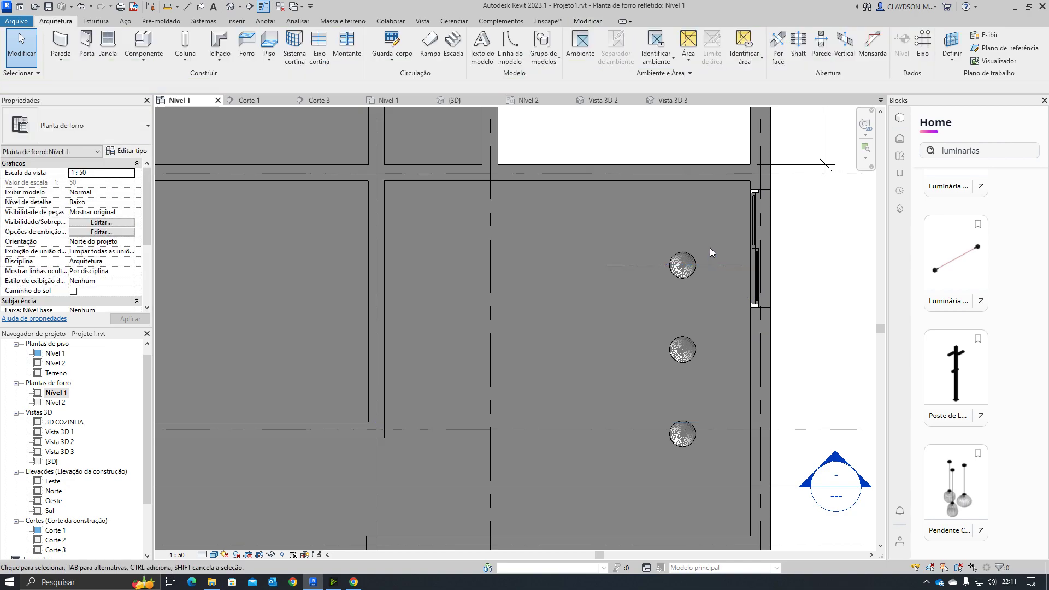
Draw a vertical centre line through the three pendants, extending a short way above the upper one and below the lowest one
{"action": "key", "text": "l"}
{"action": "left_click", "coordinate": [682, 251]}
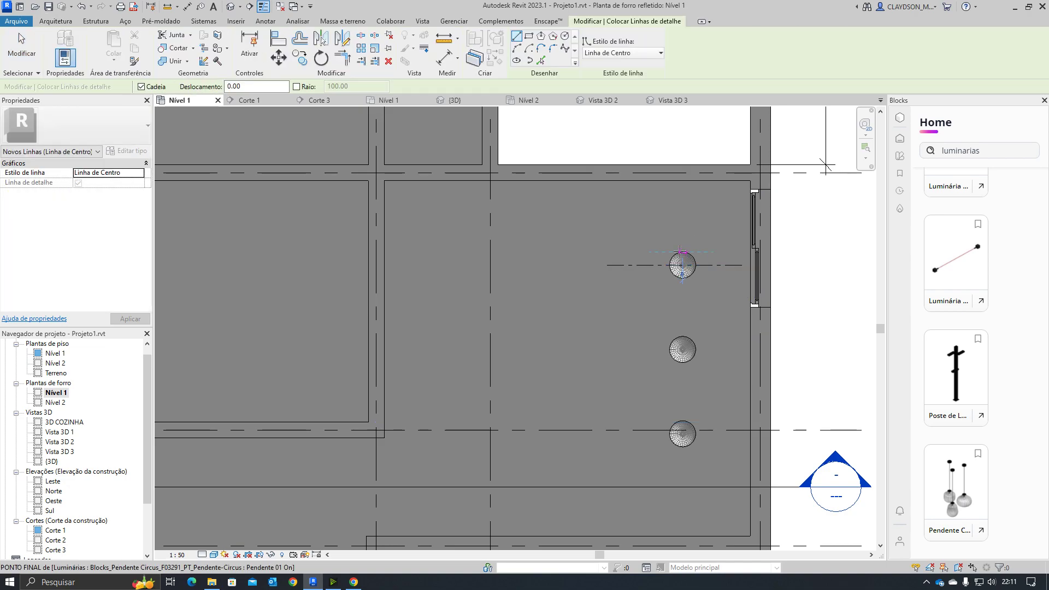
{"action": "left_click", "coordinate": [682, 485]}
{"action": "key", "text": "Escape"}
{"action": "key", "text": "Escape"}
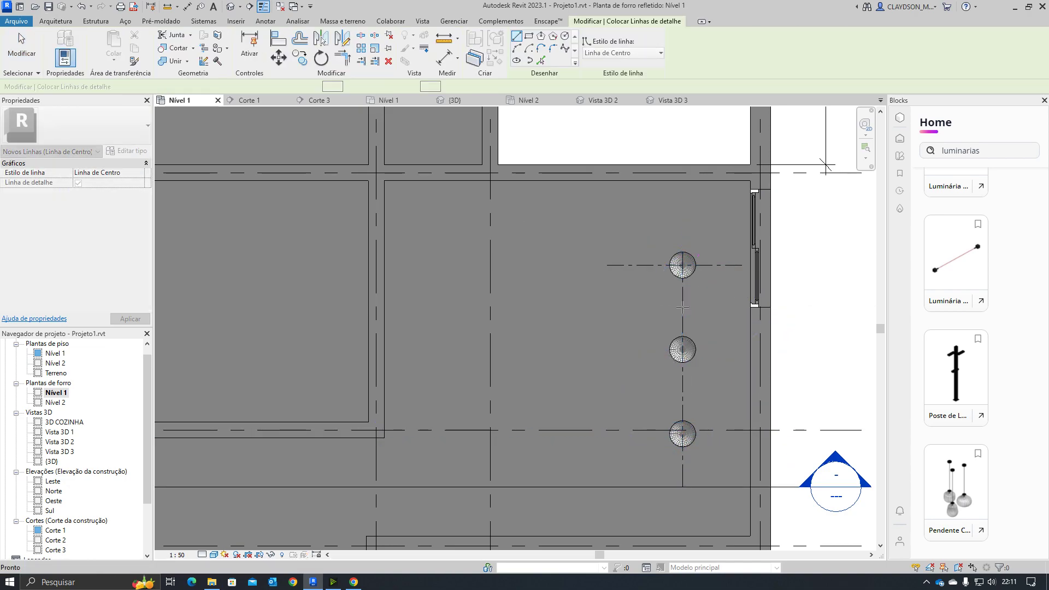
{"action": "left_click_drag", "start_coordinate": [681, 253], "coordinate": [682, 217]}
{"action": "key", "text": "Escape"}
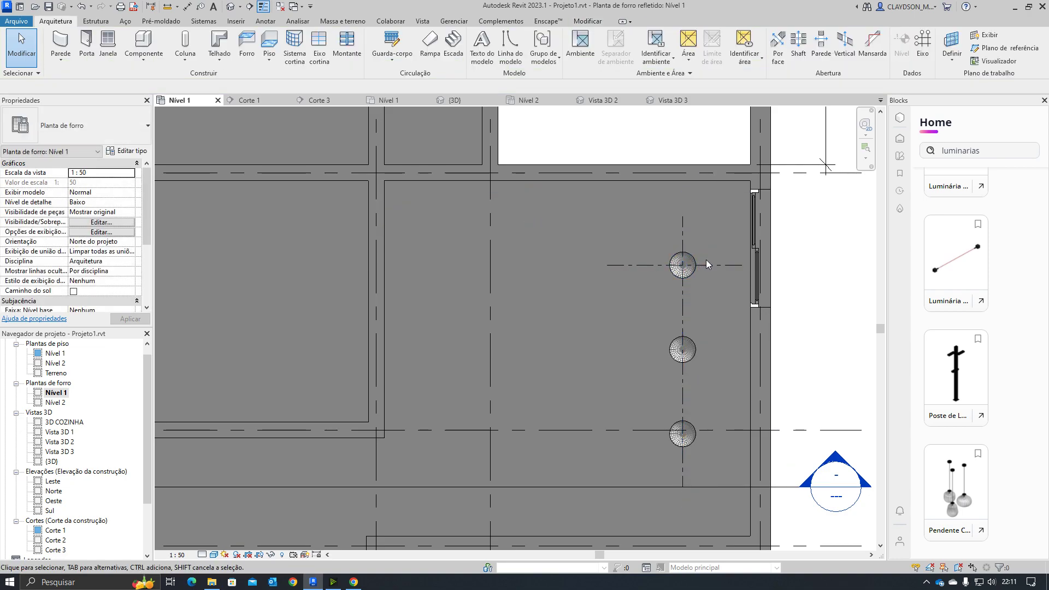
Copy the upper pendant's horizontal centre line to the centres of the middle and lowest pendants
{"action": "left_click", "coordinate": [704, 265]}
{"action": "key", "text": "c"}
{"action": "scroll", "coordinate": [702, 270], "scroll_direction": "up", "scroll_amount": 2}
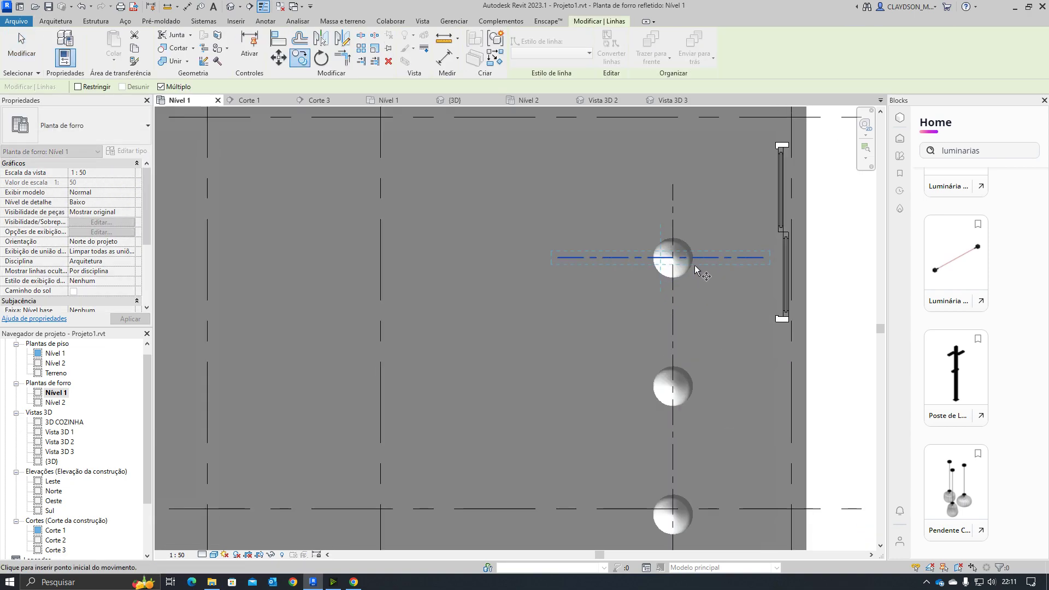
{"action": "scroll", "coordinate": [673, 257], "scroll_direction": "up", "scroll_amount": 3}
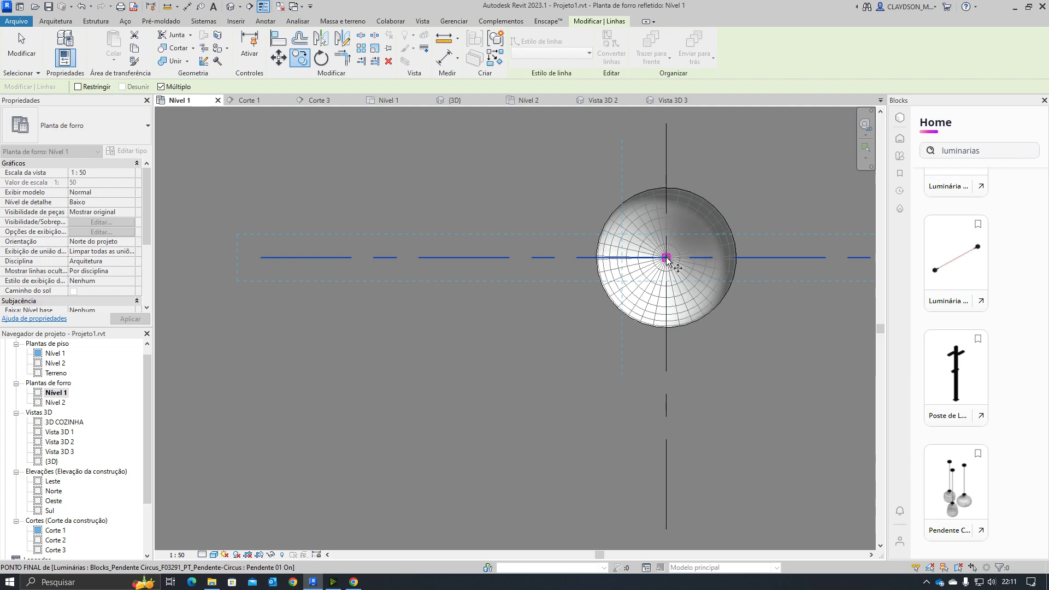
{"action": "left_click", "coordinate": [736, 257]}
{"action": "scroll", "coordinate": [743, 355], "scroll_direction": "down", "scroll_amount": 2}
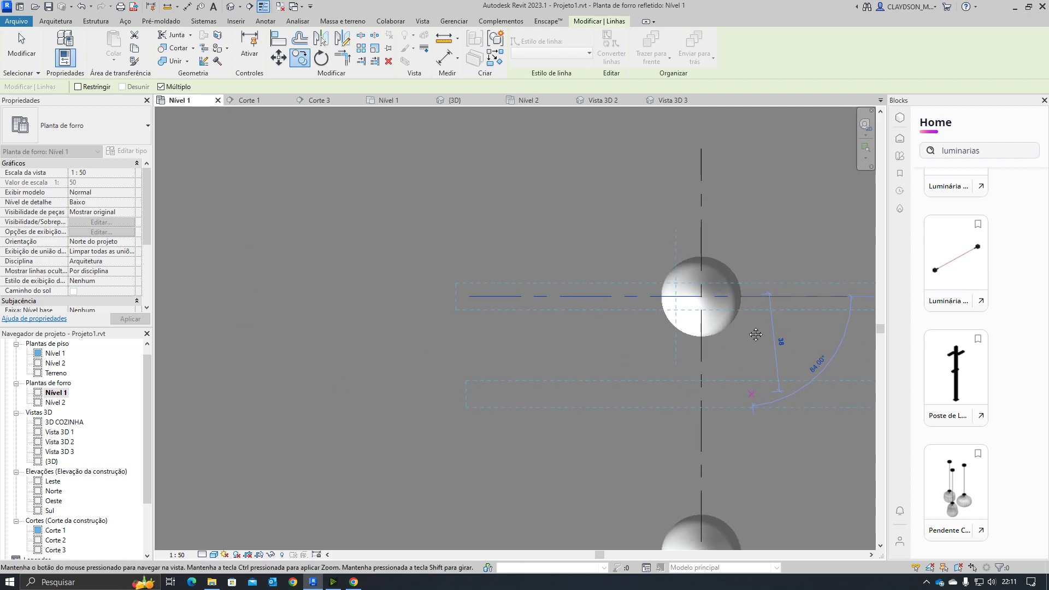
{"action": "left_click", "coordinate": [737, 370]}
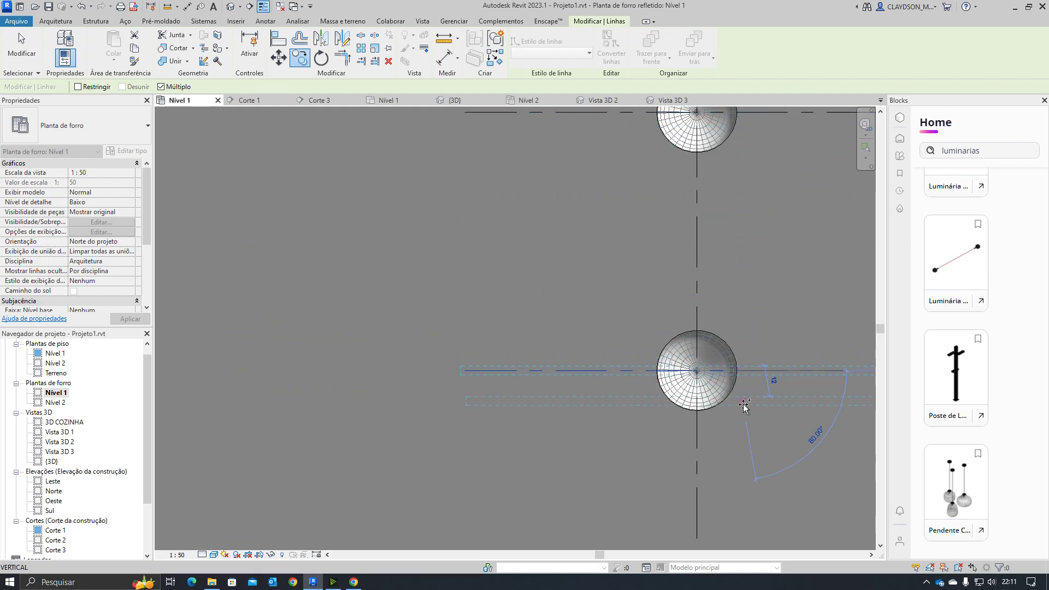
{"action": "middle_click_drag", "start_coordinate": [743, 403], "coordinate": [704, 135]}
{"action": "left_click", "coordinate": [700, 365]}
{"action": "key", "text": "Escape"}
{"action": "key", "text": "Escape"}
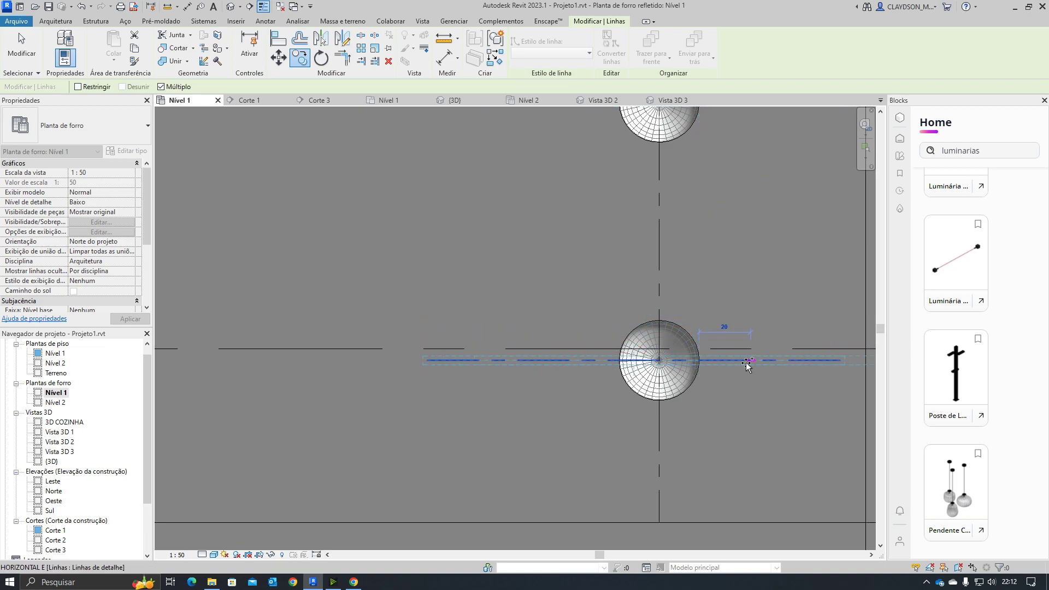
Dimension the pendant room vertically from the upper wall through the three horizontal centre lines to the lower wall, placing the chain outside the right wall
{"action": "scroll", "coordinate": [726, 392], "scroll_direction": "down", "scroll_amount": 5}
{"action": "middle_click_drag", "start_coordinate": [801, 397], "coordinate": [735, 389]}
{"action": "scroll", "coordinate": [764, 335], "scroll_direction": "up", "scroll_amount": 2}
{"action": "middle_click_drag", "start_coordinate": [763, 335], "coordinate": [762, 390]}
{"action": "key", "text": "d"}
{"action": "key", "text": "i"}
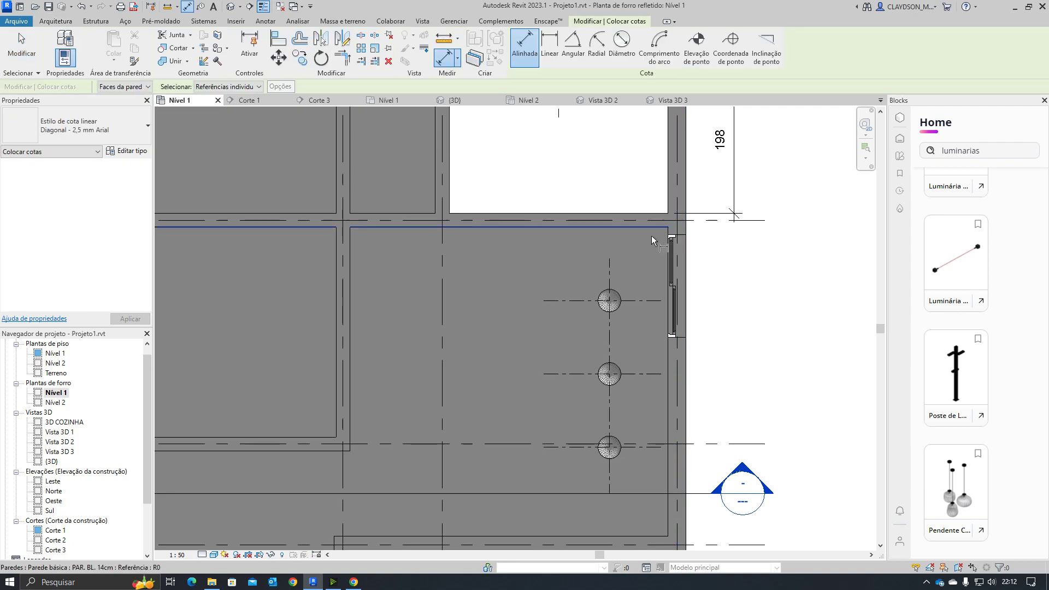
{"action": "left_click", "coordinate": [642, 301]}
{"action": "left_click", "coordinate": [648, 375]}
{"action": "left_click", "coordinate": [647, 447]}
{"action": "middle_click_drag", "start_coordinate": [728, 443], "coordinate": [749, 290]}
{"action": "left_click", "coordinate": [664, 399]}
{"action": "scroll", "coordinate": [758, 234], "scroll_direction": "up", "scroll_amount": 1}
{"action": "left_click_drag", "start_coordinate": [748, 290], "coordinate": [648, 332]}
{"action": "scroll", "coordinate": [647, 331], "scroll_direction": "down", "scroll_amount": 1}
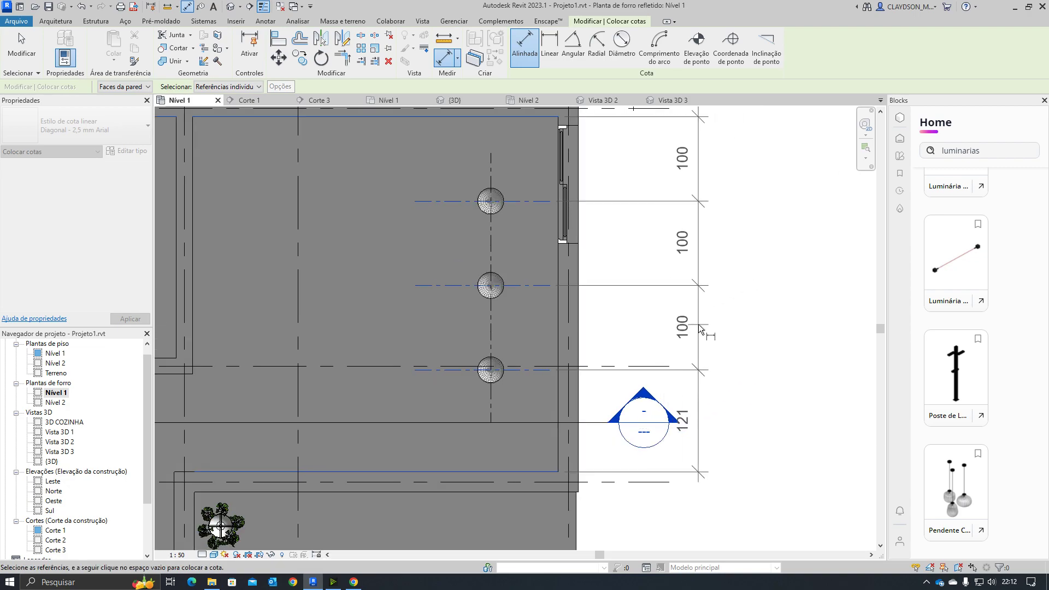
{"action": "left_click", "coordinate": [699, 325]}
{"action": "scroll", "coordinate": [687, 288], "scroll_direction": "down", "scroll_amount": 3}
{"action": "middle_click_drag", "start_coordinate": [662, 288], "coordinate": [659, 330]}
{"action": "scroll", "coordinate": [501, 215], "scroll_direction": "up", "scroll_amount": 1}
{"action": "key", "text": "Escape"}
{"action": "key", "text": "Escape"}
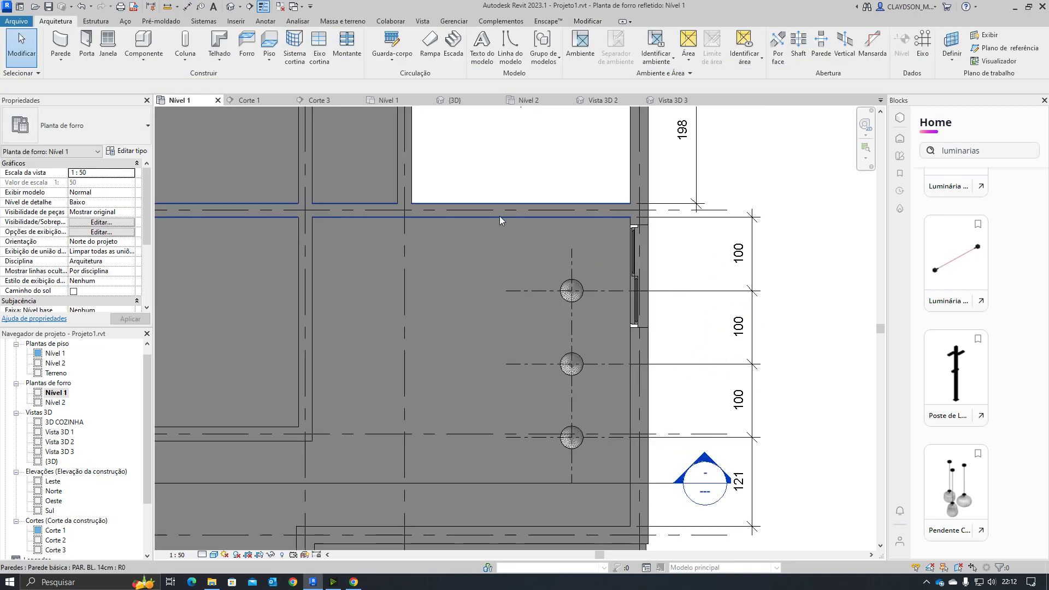
Dimension the pendant room horizontally from the right wall through the vertical centre line to the left wall, placing the chain above the upper pendant
{"action": "key", "text": "d"}
{"action": "key", "text": "i"}
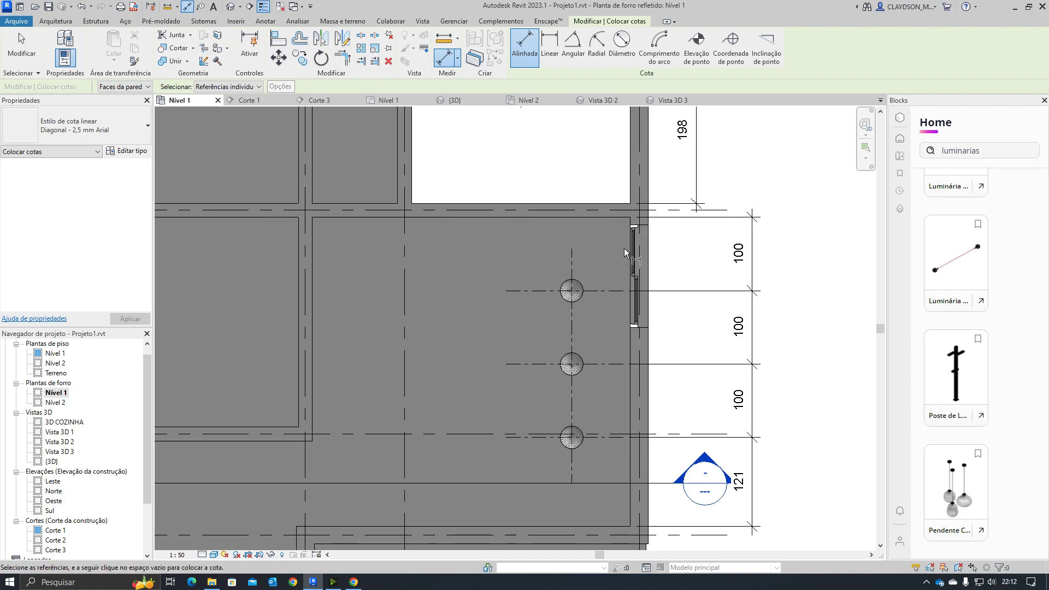
{"action": "scroll", "coordinate": [630, 236], "scroll_direction": "up", "scroll_amount": 1}
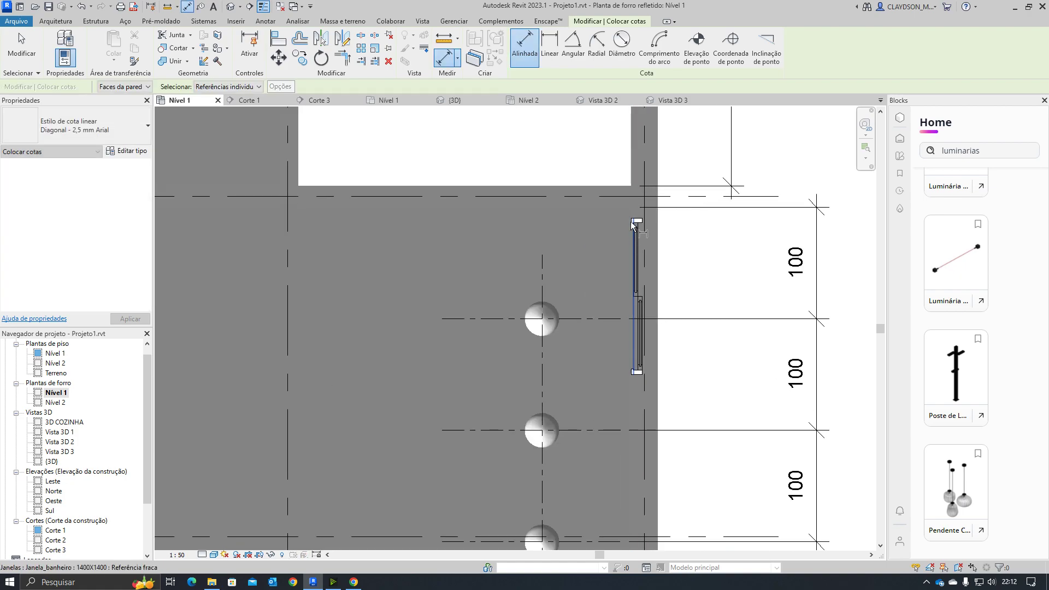
{"action": "left_click", "coordinate": [631, 220]}
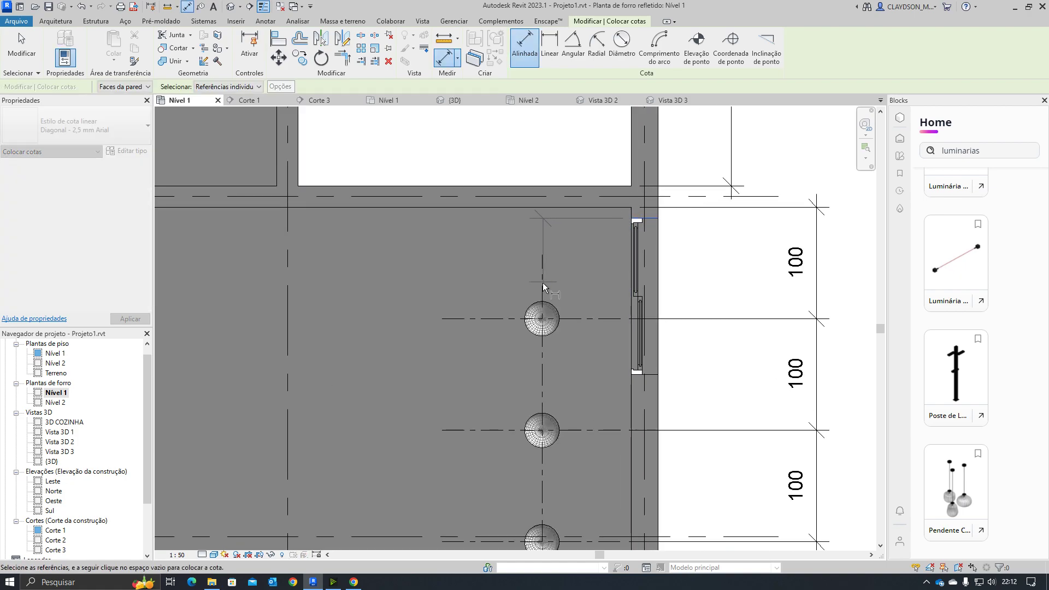
{"action": "key", "text": "Escape"}
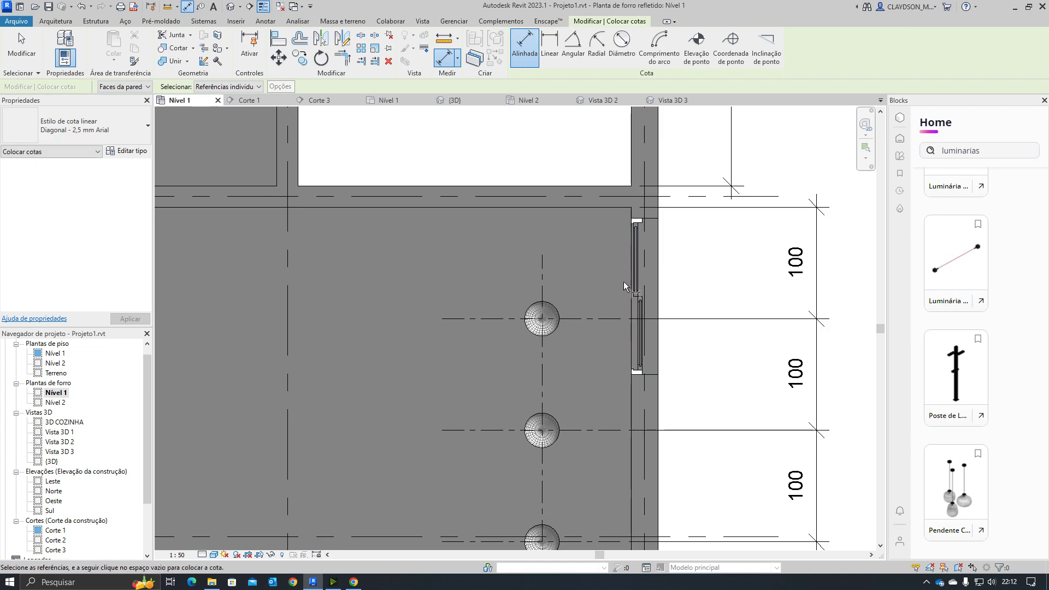
{"action": "left_click", "coordinate": [630, 398]}
{"action": "left_click", "coordinate": [542, 264]}
{"action": "middle_click_drag", "start_coordinate": [265, 230], "coordinate": [366, 247]}
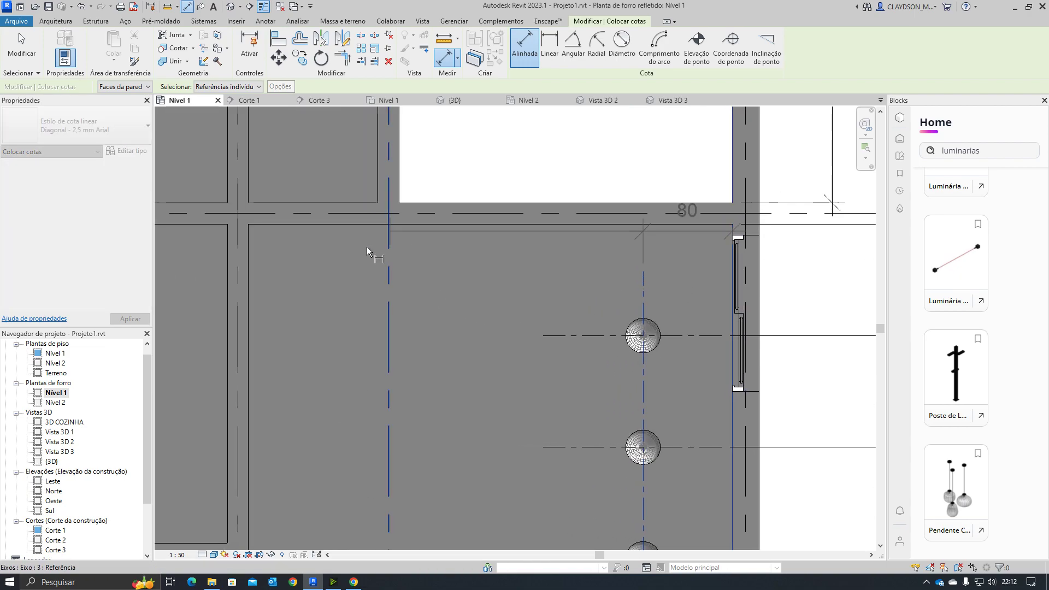
{"action": "left_click", "coordinate": [247, 270]}
{"action": "left_click", "coordinate": [288, 268]}
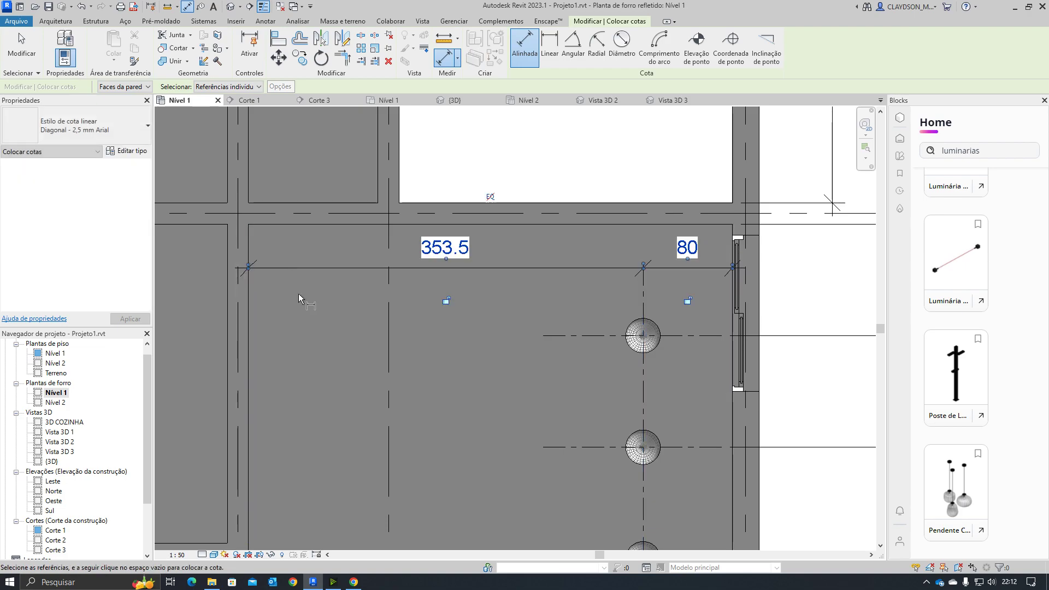
{"action": "key", "text": "Escape"}
{"action": "key", "text": "Escape"}
{"action": "scroll", "coordinate": [469, 363], "scroll_direction": "down", "scroll_amount": 3}
{"action": "scroll", "coordinate": [548, 374], "scroll_direction": "down", "scroll_amount": 2}
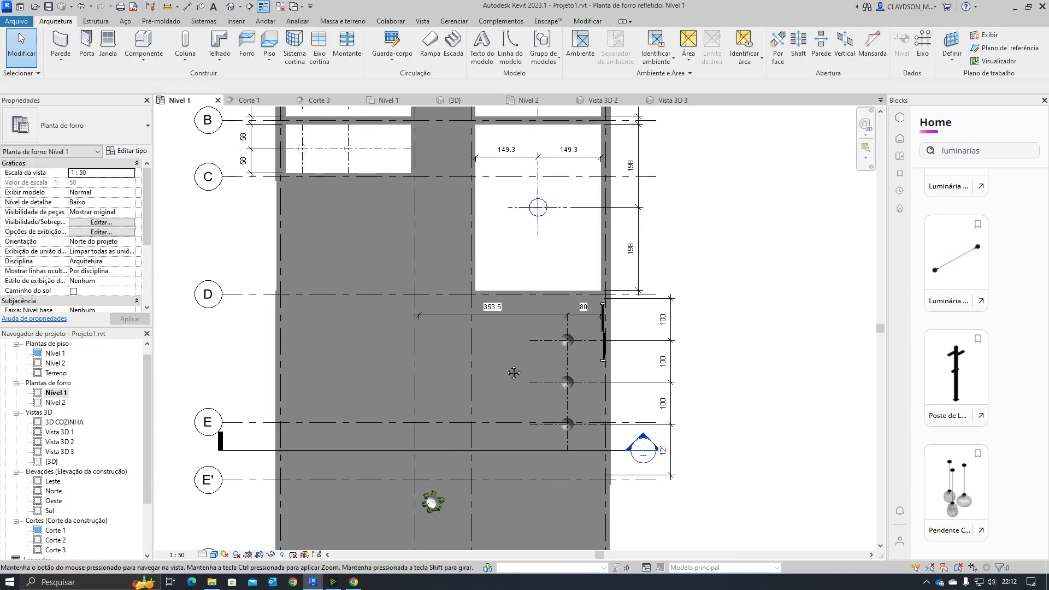
{"action": "middle_click_drag", "start_coordinate": [572, 272], "coordinate": [561, 356]}
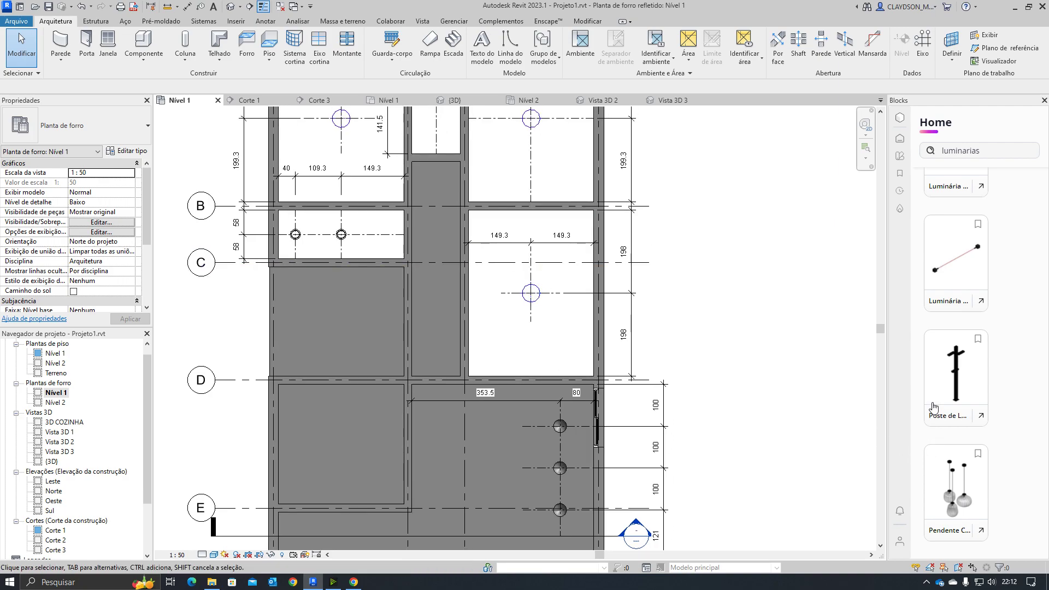
Switch to Chrome and open the QUASAR 10 2WB product from BIMobject's Embutidos na Parede lighting category
{"action": "middle_click_drag", "start_coordinate": [580, 518], "coordinate": [589, 488]}
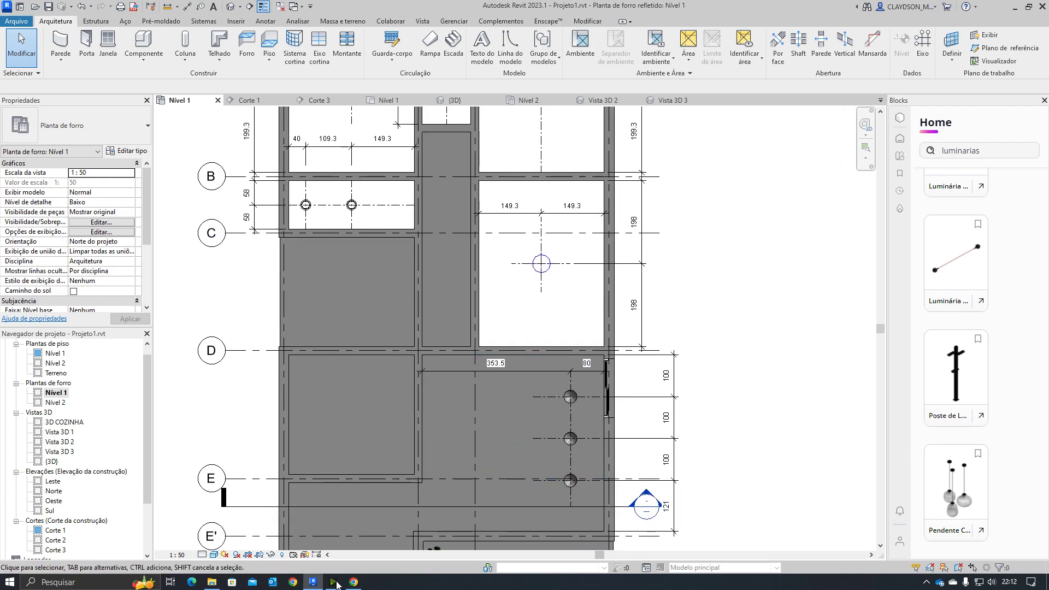
{"action": "left_click", "coordinate": [353, 581]}
{"action": "scroll", "coordinate": [611, 330], "scroll_direction": "up", "scroll_amount": 20}
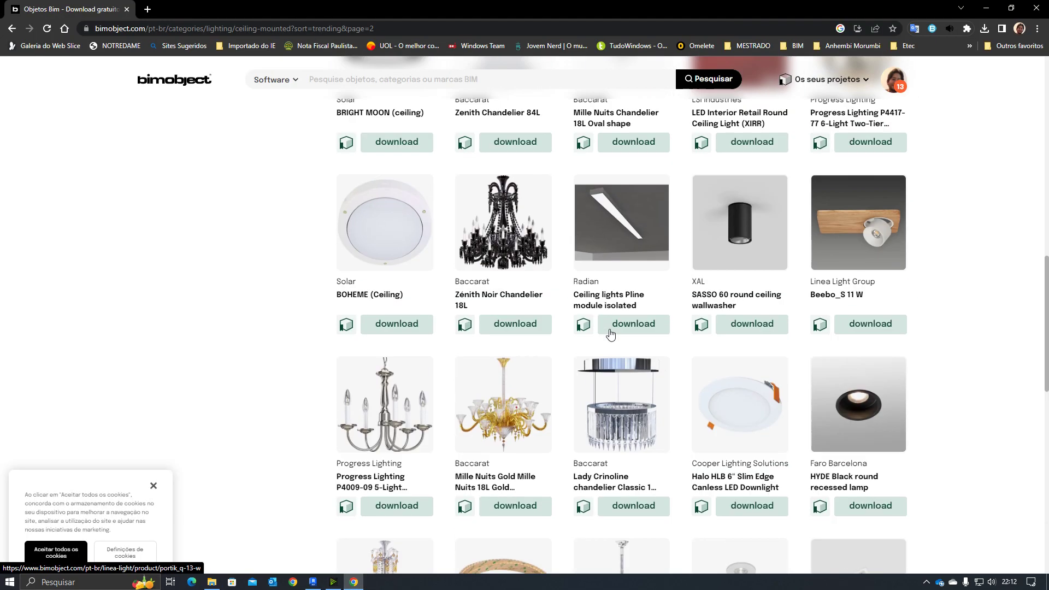
{"action": "scroll", "coordinate": [611, 333], "scroll_direction": "up", "scroll_amount": 1}
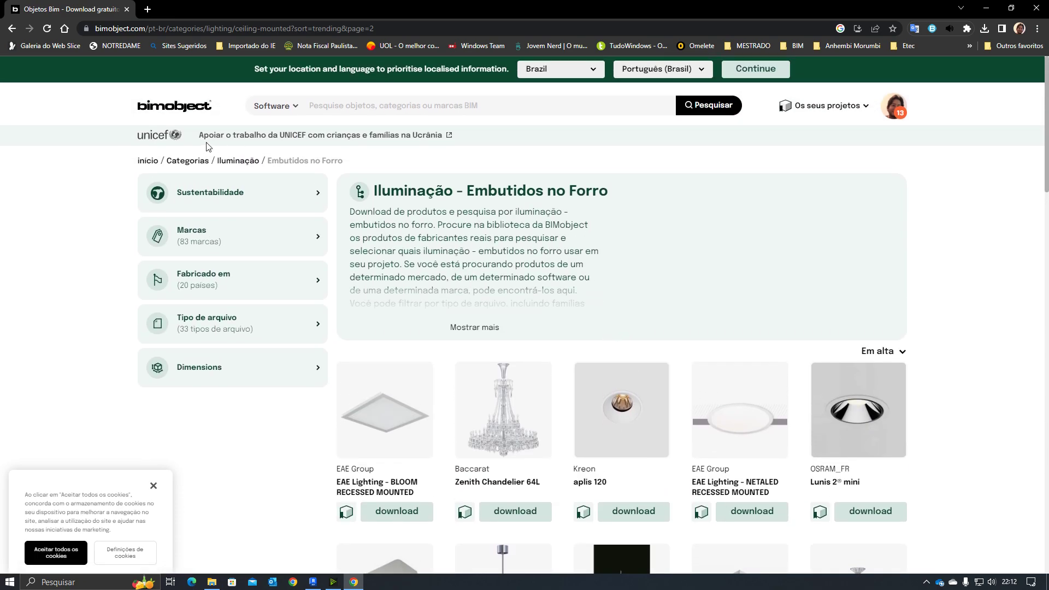
{"action": "left_click", "coordinate": [235, 162]}
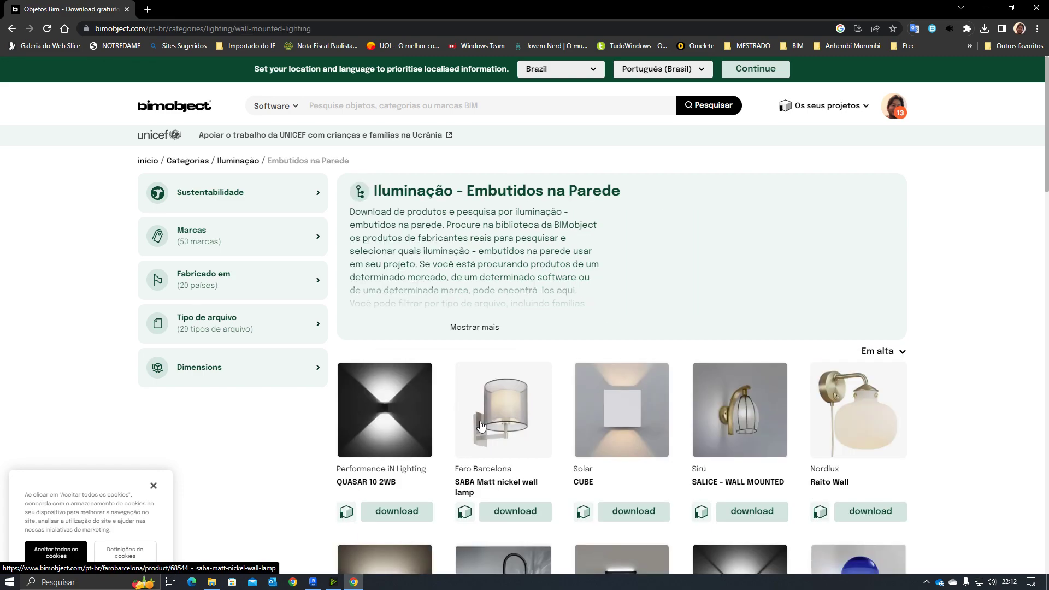
{"action": "scroll", "coordinate": [432, 371], "scroll_direction": "down", "scroll_amount": 2}
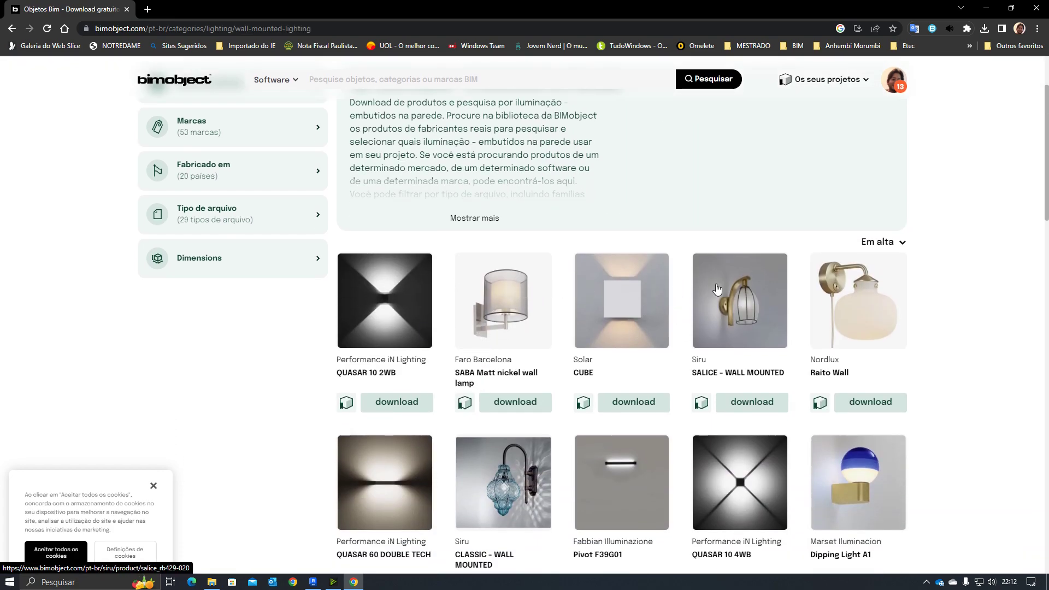
{"action": "scroll", "coordinate": [717, 289], "scroll_direction": "down", "scroll_amount": 2}
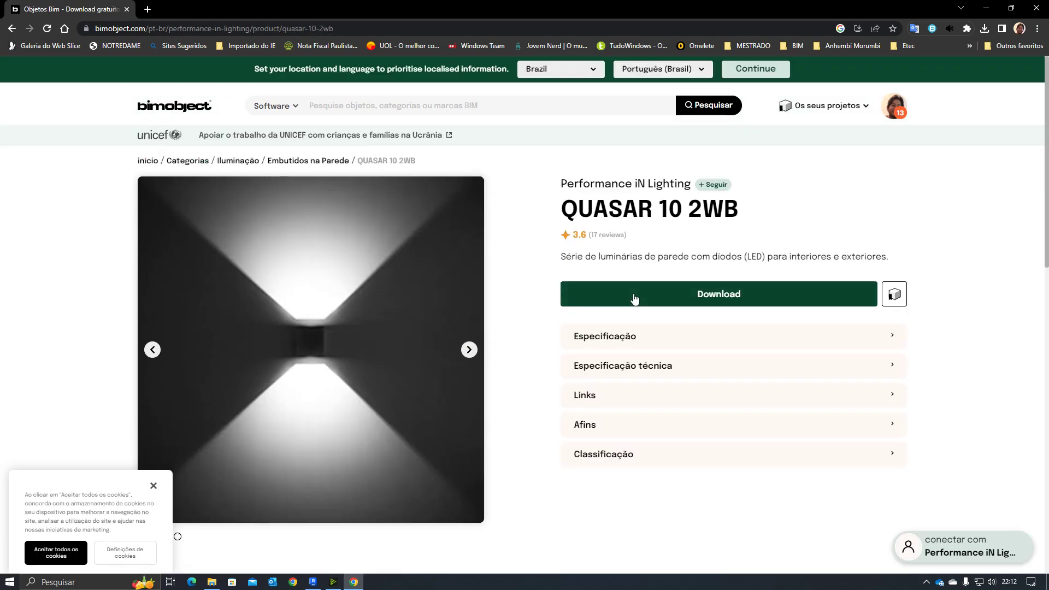
Request the download of all Revit files for the QUASAR 10 2WB luminaire
{"action": "left_click", "coordinate": [684, 303]}
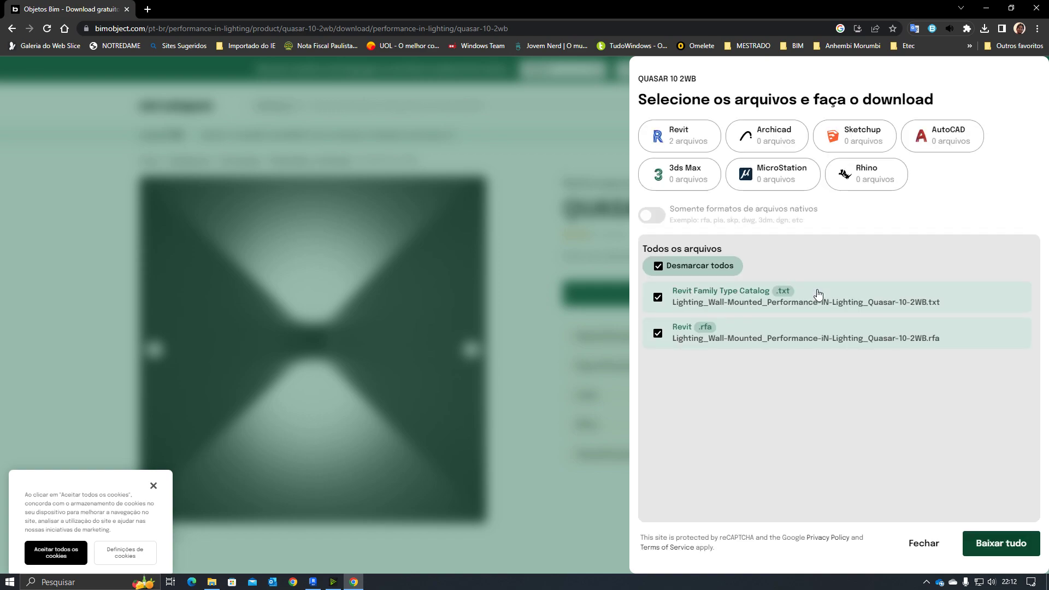
{"action": "left_click", "coordinate": [680, 155]}
{"action": "left_click", "coordinate": [1000, 543]}
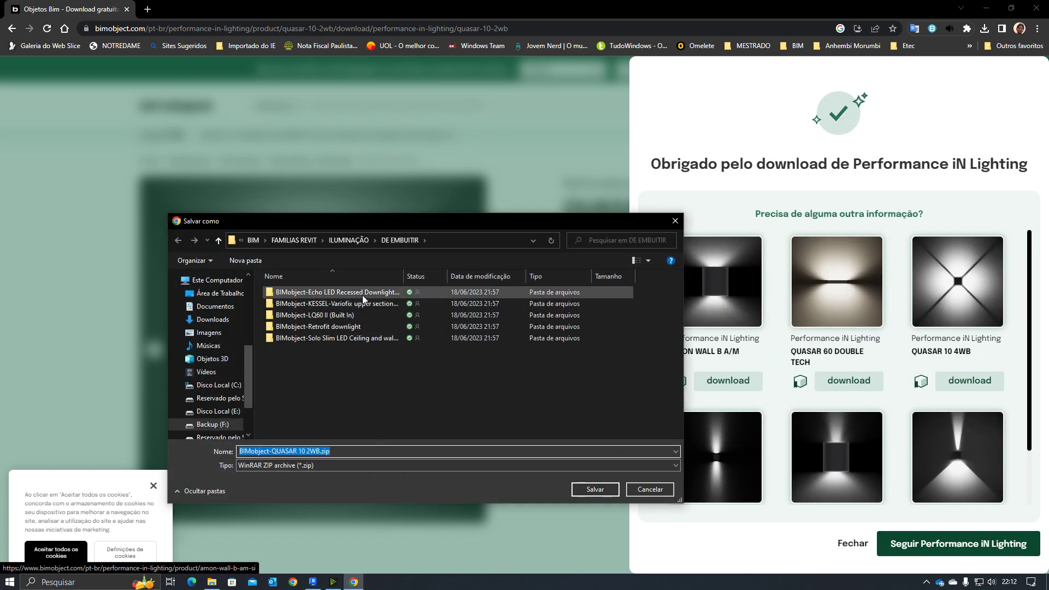
Create a folder named parede inside ILUMINAÇÃO and save BIMobject-QUASAR 10 2WB.zip in it
{"action": "left_click", "coordinate": [349, 241]}
{"action": "right_click", "coordinate": [307, 343]}
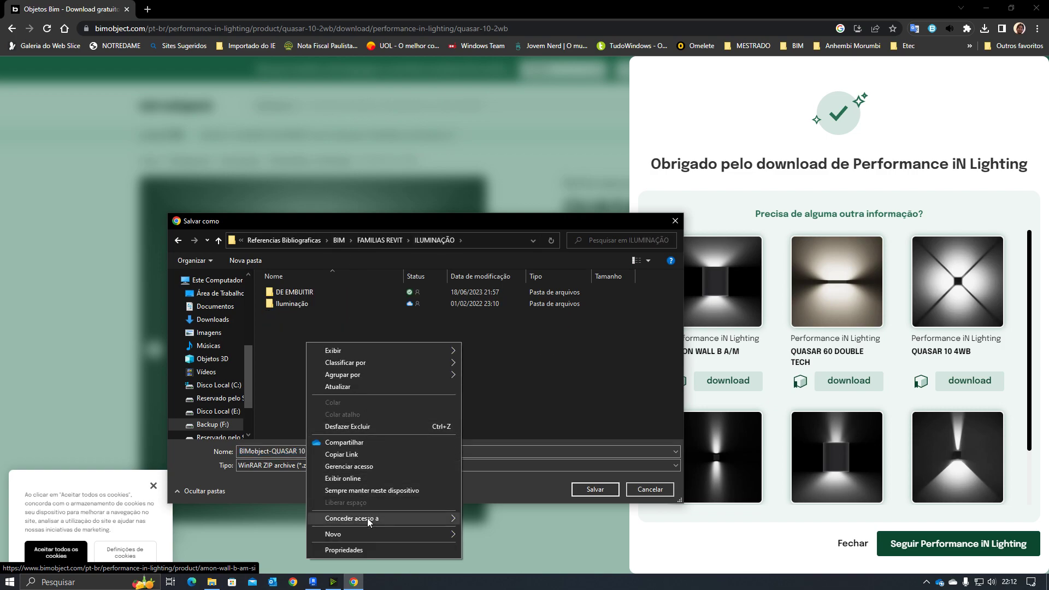
{"action": "mouse_move", "coordinate": [382, 534]}
{"action": "left_click", "coordinate": [484, 373]}
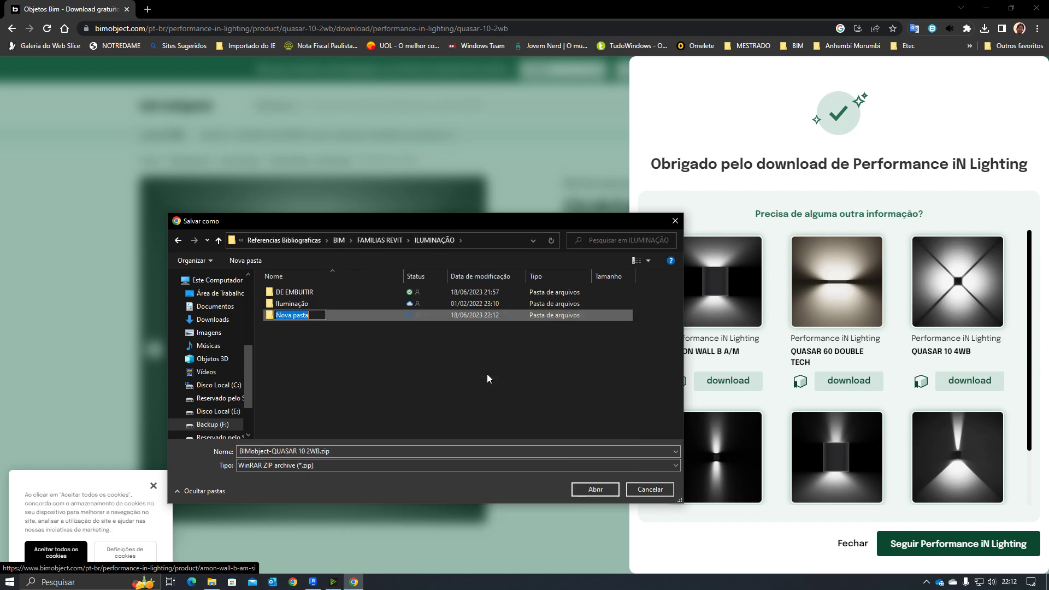
{"action": "type", "text": "parede"}
{"action": "key", "text": "Return"}
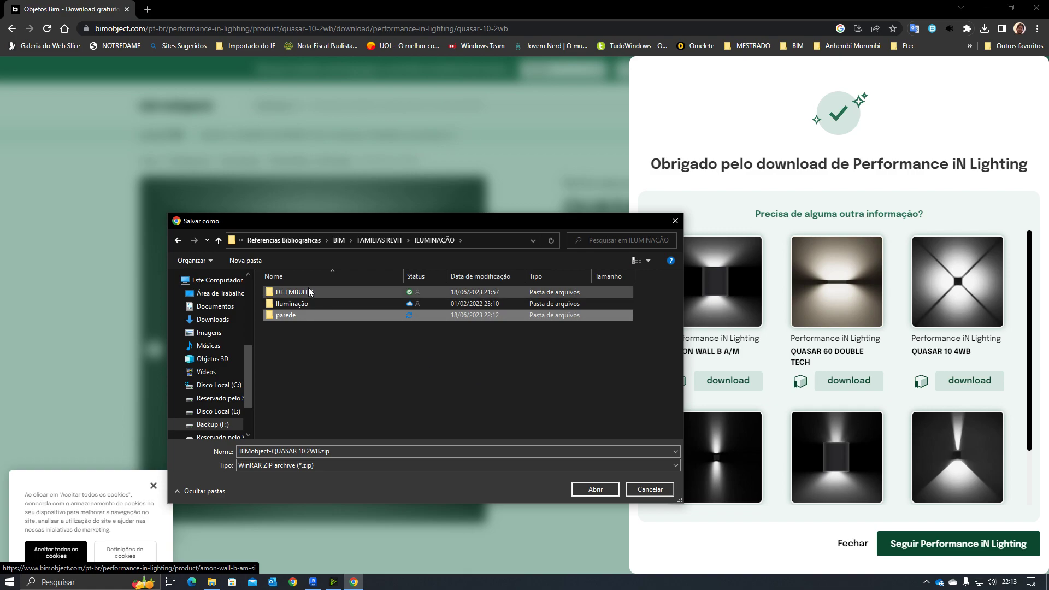
{"action": "double_click", "coordinate": [289, 315]}
{"action": "left_click", "coordinate": [611, 489]}
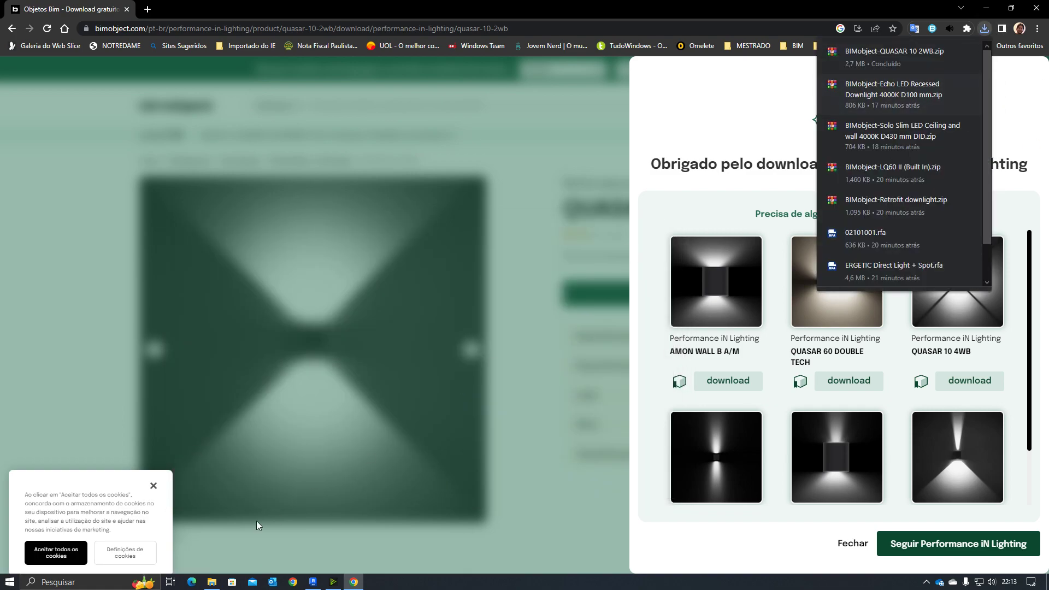
Switch to File Explorer and extract BIMobject-QUASAR 10 2WB.zip directly into the parede folder
{"action": "left_click", "coordinate": [218, 580]}
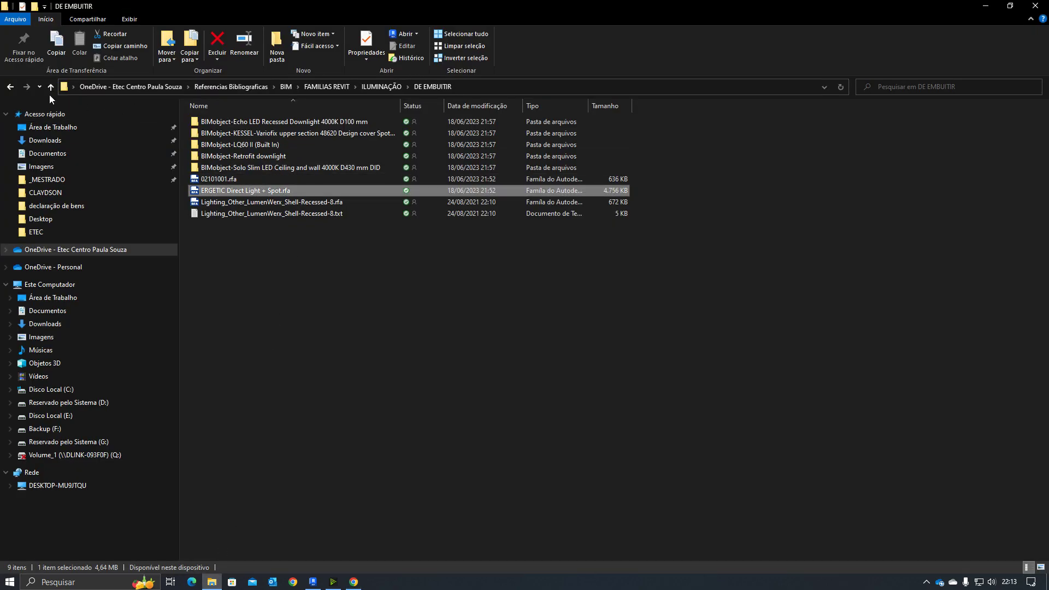
{"action": "left_click", "coordinate": [12, 89]}
{"action": "double_click", "coordinate": [208, 144]}
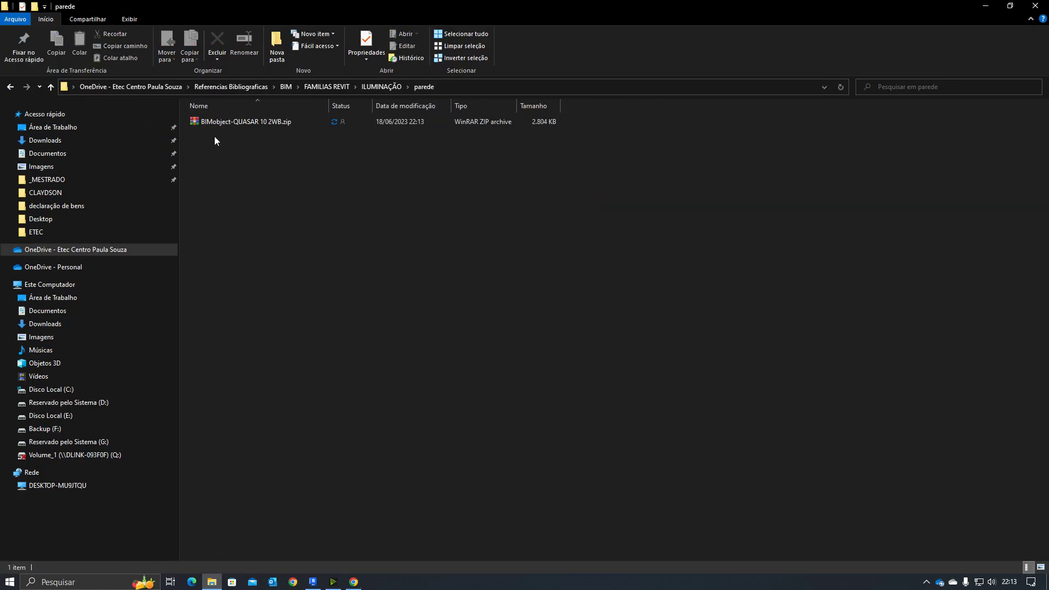
{"action": "right_click", "coordinate": [228, 123]}
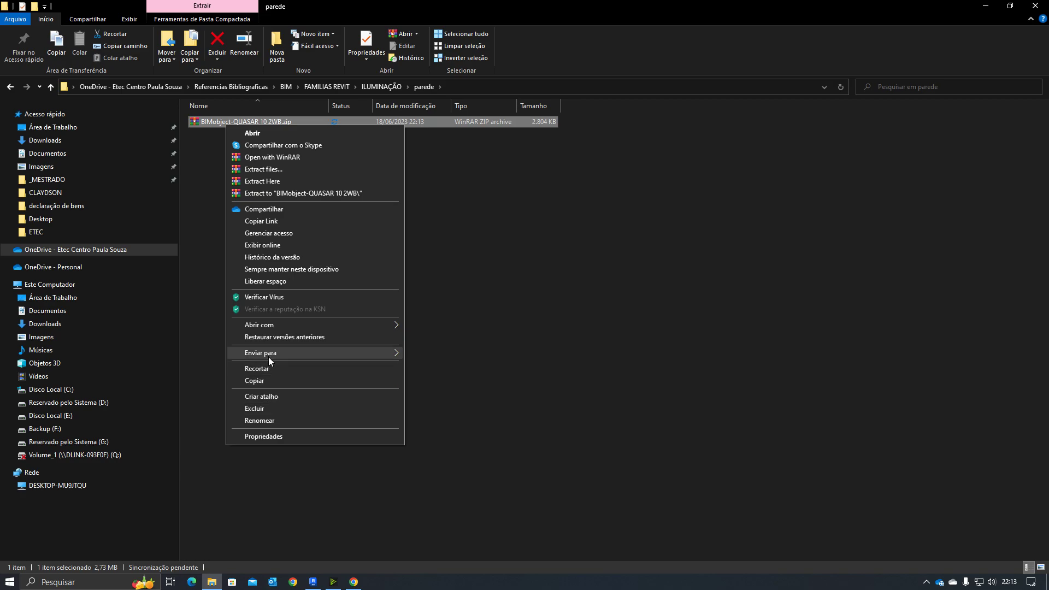
{"action": "left_click", "coordinate": [262, 180]}
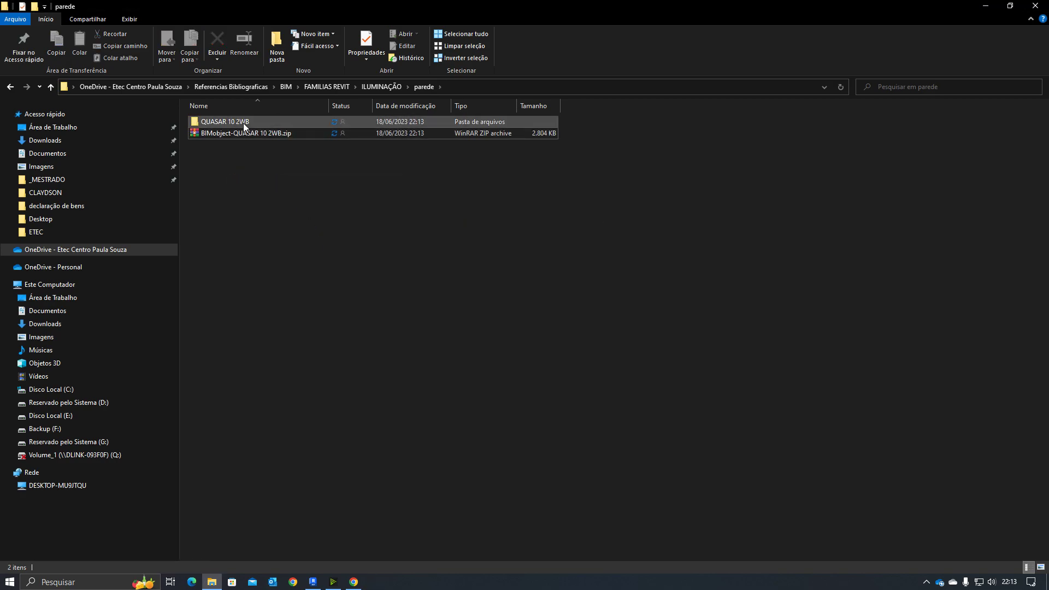
Load Lighting_Wall-Mounted_Performance-iN-Lighting_Quasar-10-2WB.rfa from the extracted QUASAR 10 2WB folder into the Revit ceiling plan
{"action": "double_click", "coordinate": [243, 123]}
{"action": "double_click", "coordinate": [329, 105]}
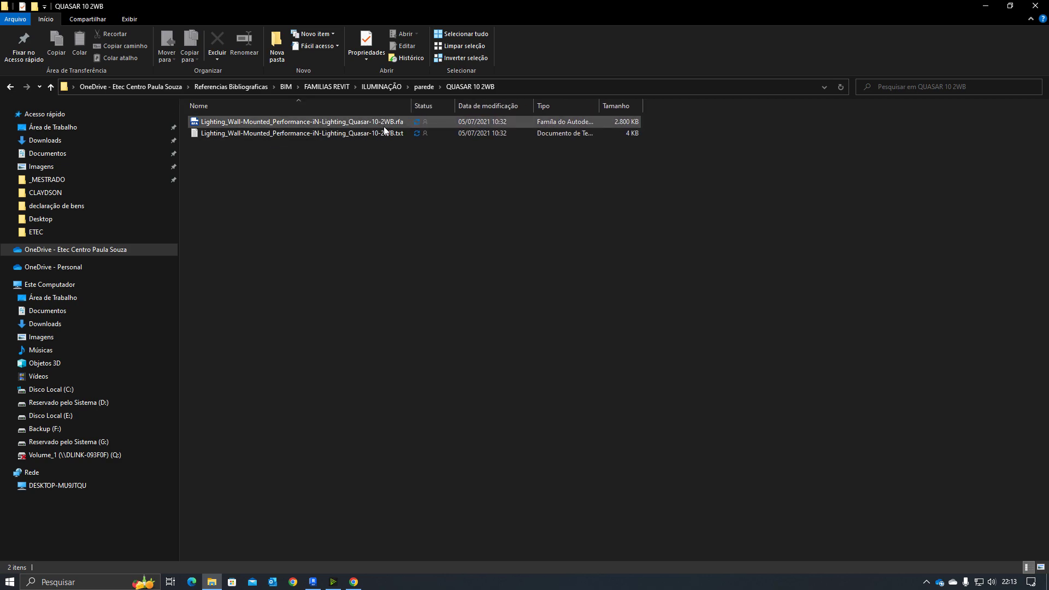
{"action": "left_click", "coordinate": [349, 121]}
{"action": "left_click_drag", "start_coordinate": [348, 133], "coordinate": [513, 367]}
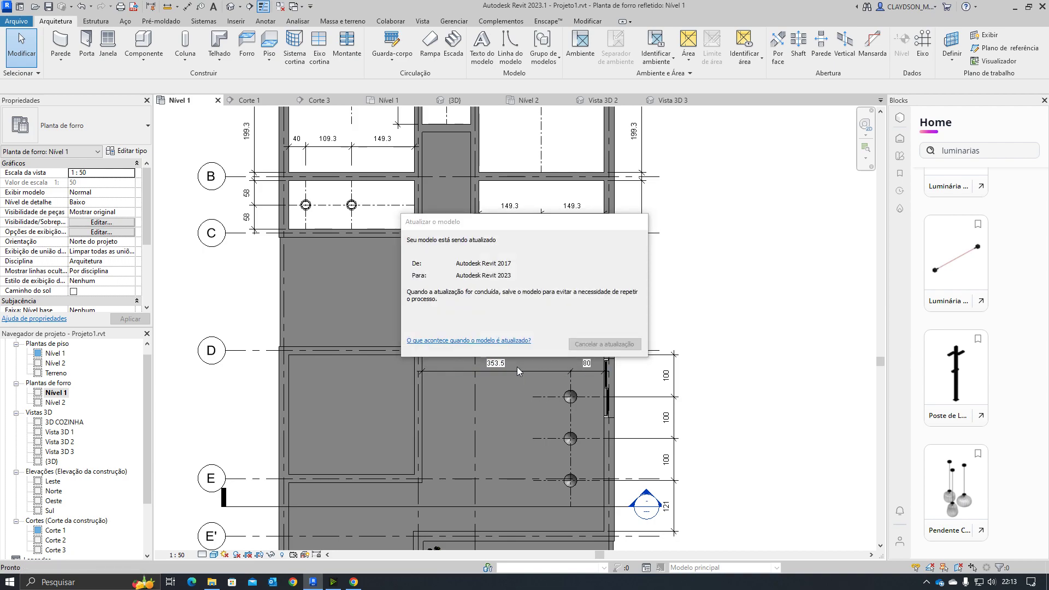
Place two Quasar wall luminaires on the pendant room's upper wall face, about 98 apart and left of the pendants
{"action": "scroll", "coordinate": [517, 366], "scroll_direction": "up", "scroll_amount": 5}
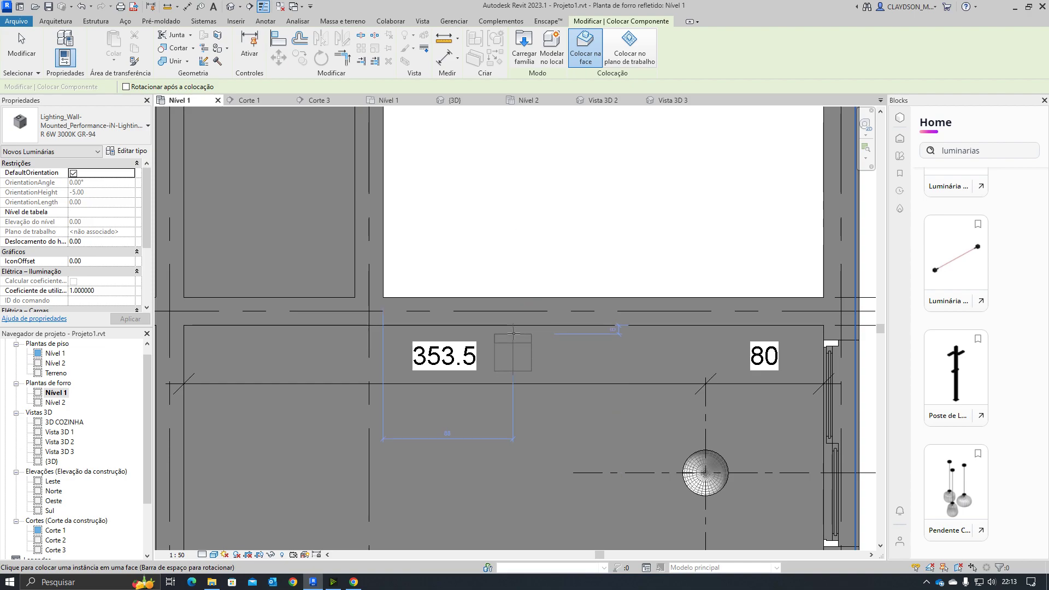
{"action": "left_click", "coordinate": [477, 326]}
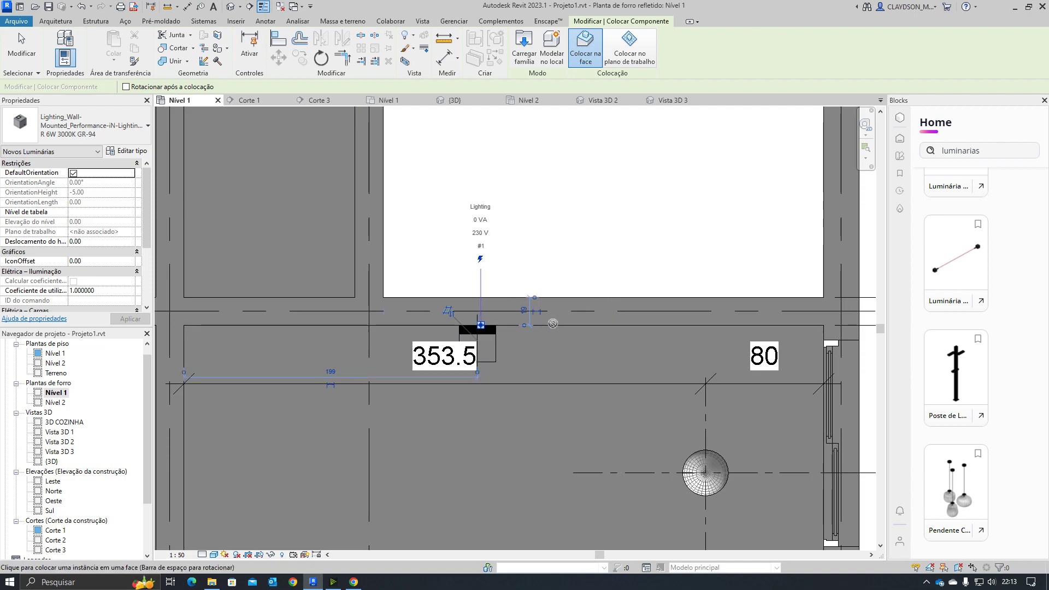
{"action": "left_click", "coordinate": [625, 326]}
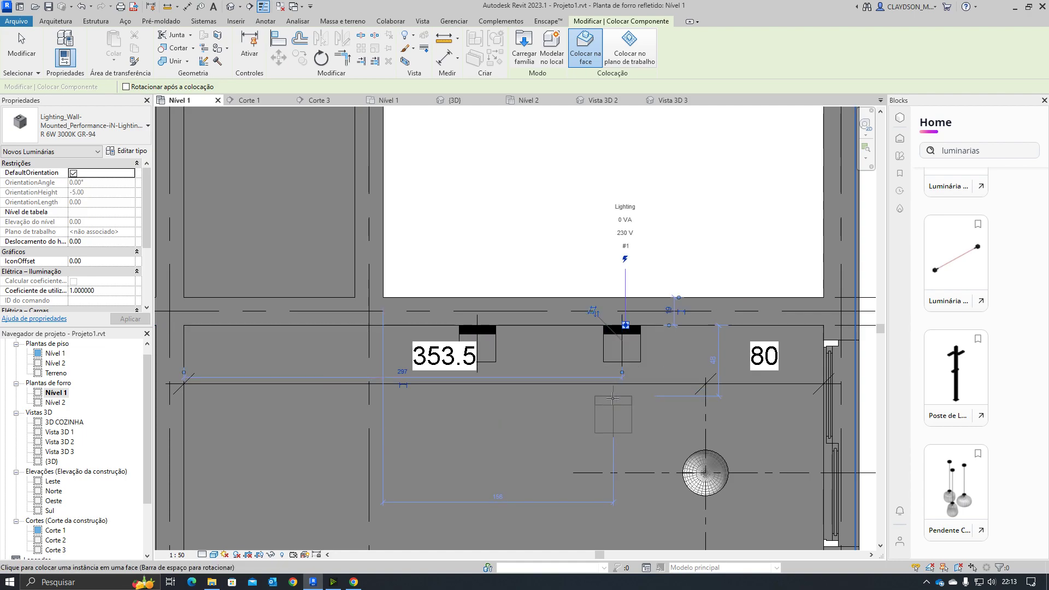
{"action": "key", "text": "Escape"}
{"action": "key", "text": "Escape"}
Move the pendants' horizontal dimension chain down to between the upper and middle pendants
{"action": "scroll", "coordinate": [611, 398], "scroll_direction": "down", "scroll_amount": 1}
{"action": "scroll", "coordinate": [611, 398], "scroll_direction": "down", "scroll_amount": 3}
{"action": "left_click_drag", "start_coordinate": [579, 271], "coordinate": [571, 376]}
{"action": "left_click", "coordinate": [562, 284]}
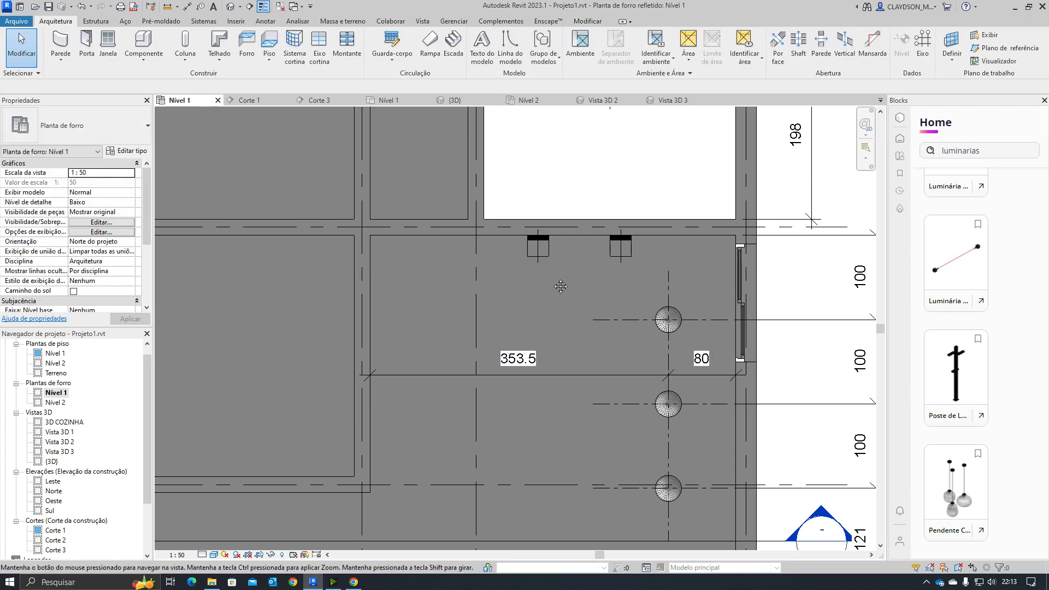
{"action": "scroll", "coordinate": [546, 287], "scroll_direction": "down", "scroll_amount": 1}
{"action": "scroll", "coordinate": [607, 375], "scroll_direction": "up", "scroll_amount": 2}
{"action": "left_click", "coordinate": [595, 352]}
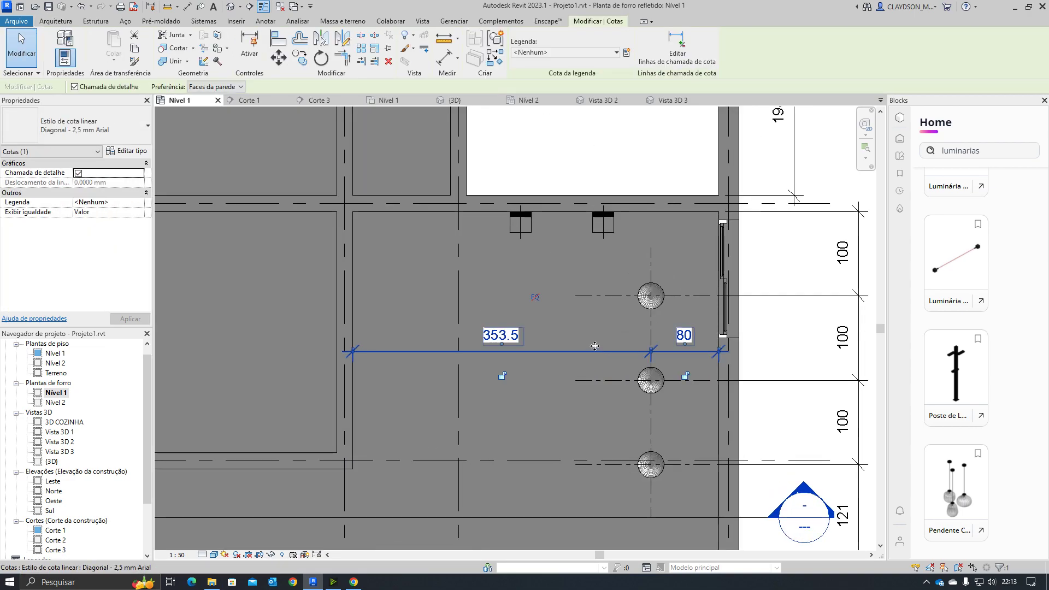
{"action": "left_click_drag", "start_coordinate": [593, 340], "coordinate": [596, 335]}
{"action": "middle_click_drag", "start_coordinate": [520, 253], "coordinate": [517, 315]}
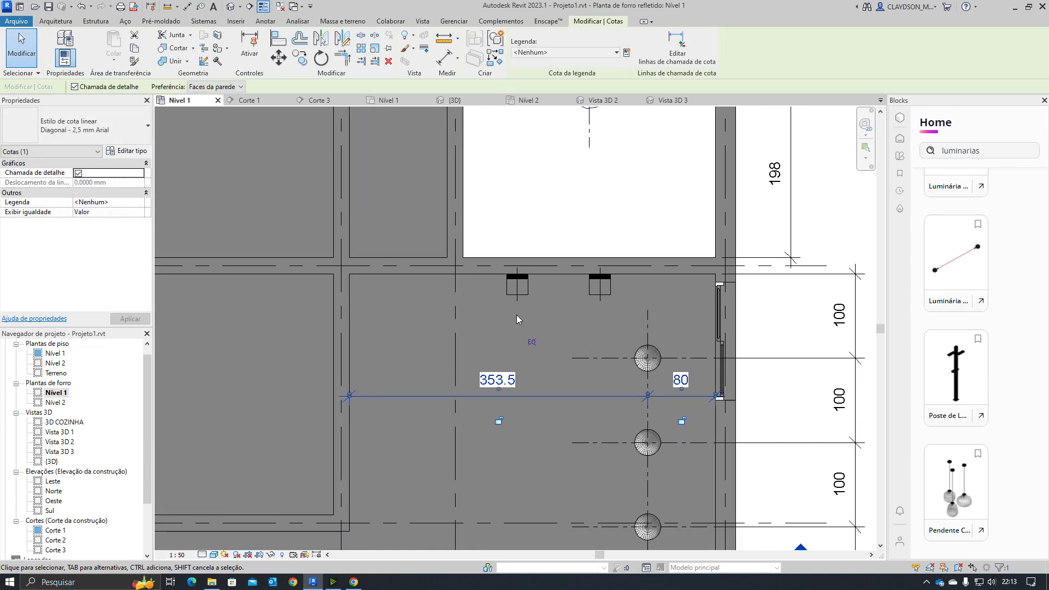
{"action": "left_click", "coordinate": [517, 315]}
Dimension the room horizontally from the right wall through both wall luminaires to the left wall, placing the chain above the upper wall
{"action": "key", "text": "d"}
{"action": "key", "text": "i"}
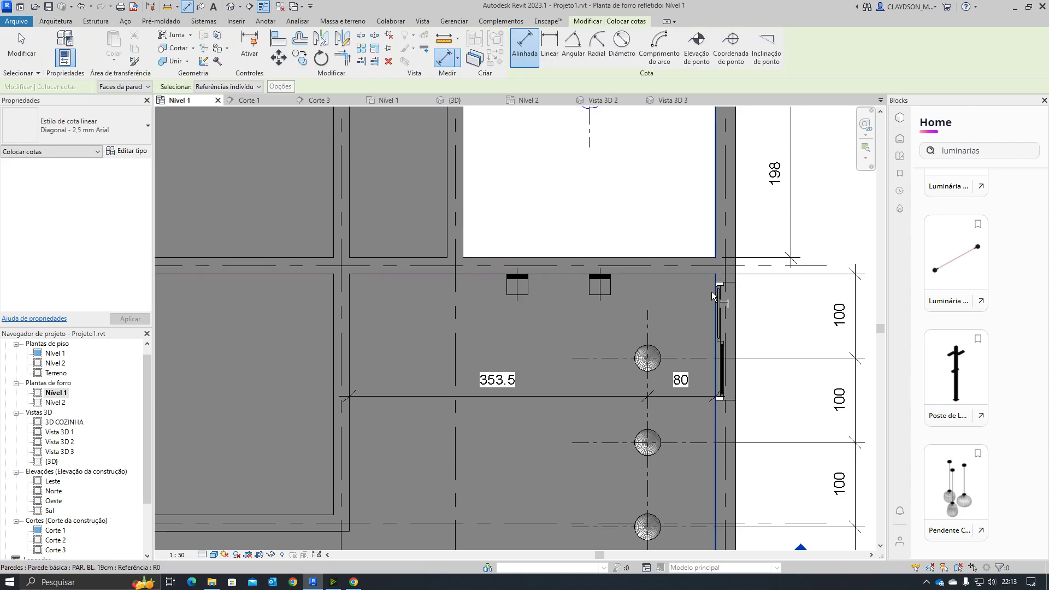
{"action": "left_click", "coordinate": [712, 449]}
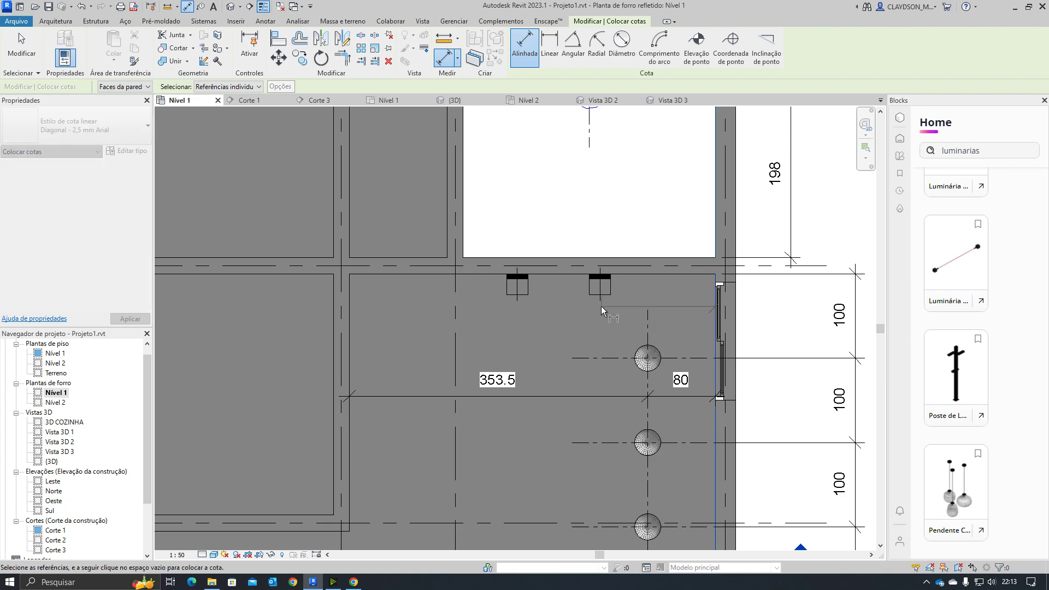
{"action": "left_click", "coordinate": [599, 279]}
{"action": "left_click", "coordinate": [518, 278]}
{"action": "left_click", "coordinate": [353, 307]}
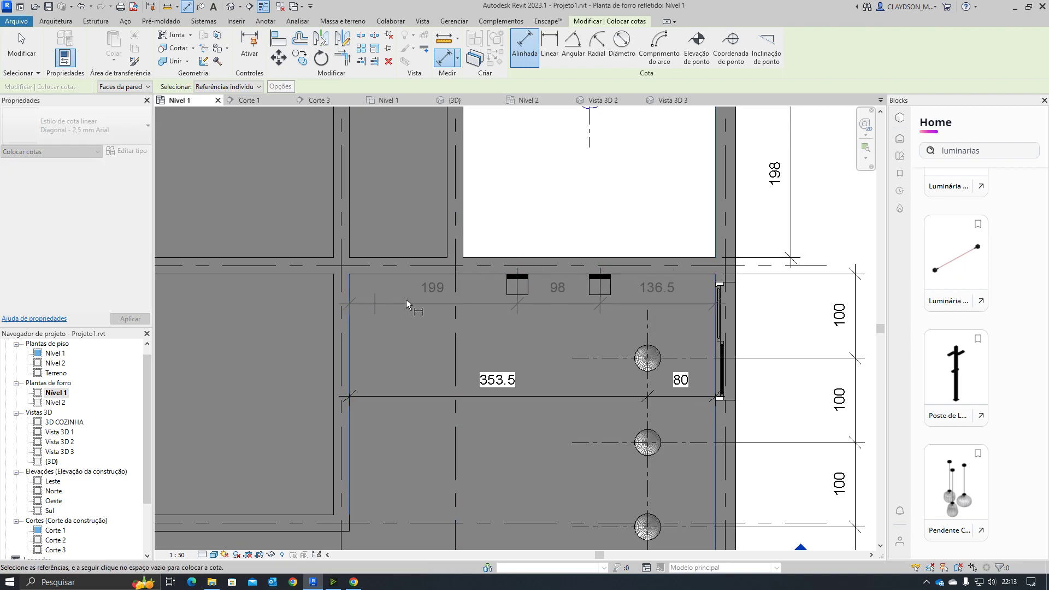
{"action": "left_click", "coordinate": [507, 255]}
{"action": "key", "text": "Escape"}
{"action": "key", "text": "Escape"}
Set the distance between the right-hand wall luminaire and the right wall to 130
{"action": "middle_click_drag", "start_coordinate": [657, 272], "coordinate": [575, 327]}
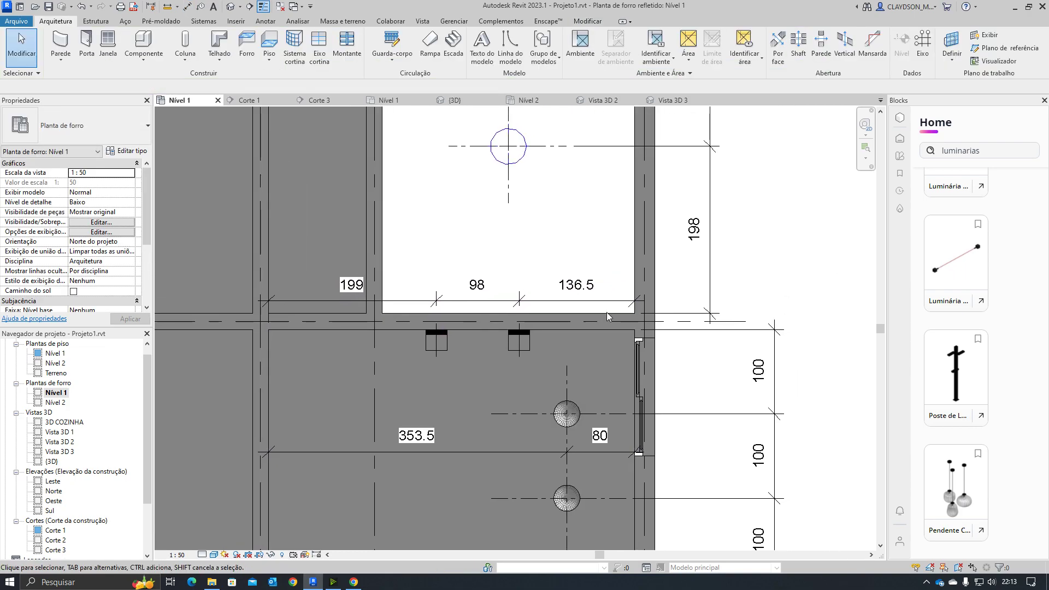
{"action": "scroll", "coordinate": [574, 327], "scroll_direction": "up", "scroll_amount": 1}
{"action": "left_click", "coordinate": [515, 350]}
{"action": "left_click", "coordinate": [567, 286]}
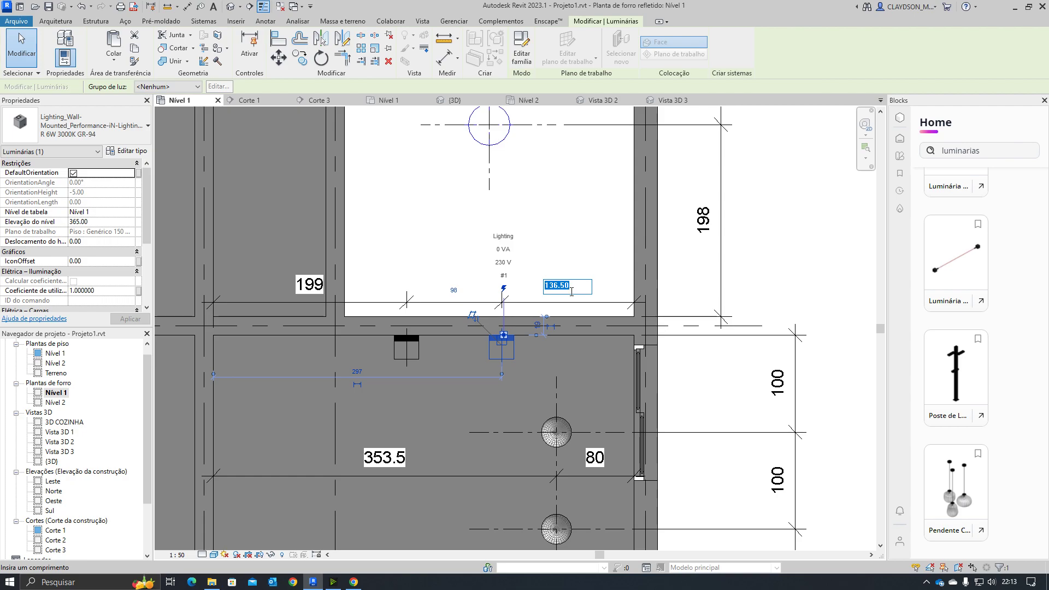
{"action": "key", "text": "Return"}
{"action": "key", "text": "Escape"}
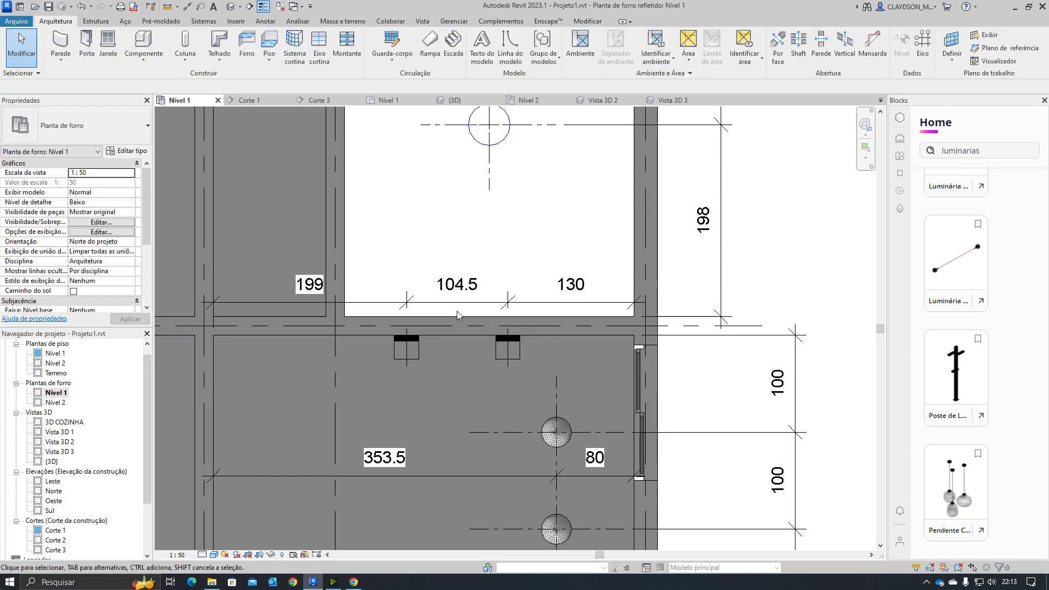
Set the spacing between the two wall luminaires to 100 by repositioning the left-hand one
{"action": "left_click", "coordinate": [422, 354]}
{"action": "left_click", "coordinate": [458, 287]}
{"action": "type", "text": "100"}
{"action": "key", "text": "Return"}
{"action": "key", "text": "Escape"}
Create a perspective camera view from the pendant room's lower-left corner, aimed past the upper wall near the luminaires
{"action": "scroll", "coordinate": [496, 254], "scroll_direction": "down", "scroll_amount": 2}
{"action": "middle_click_drag", "start_coordinate": [468, 449], "coordinate": [502, 394]}
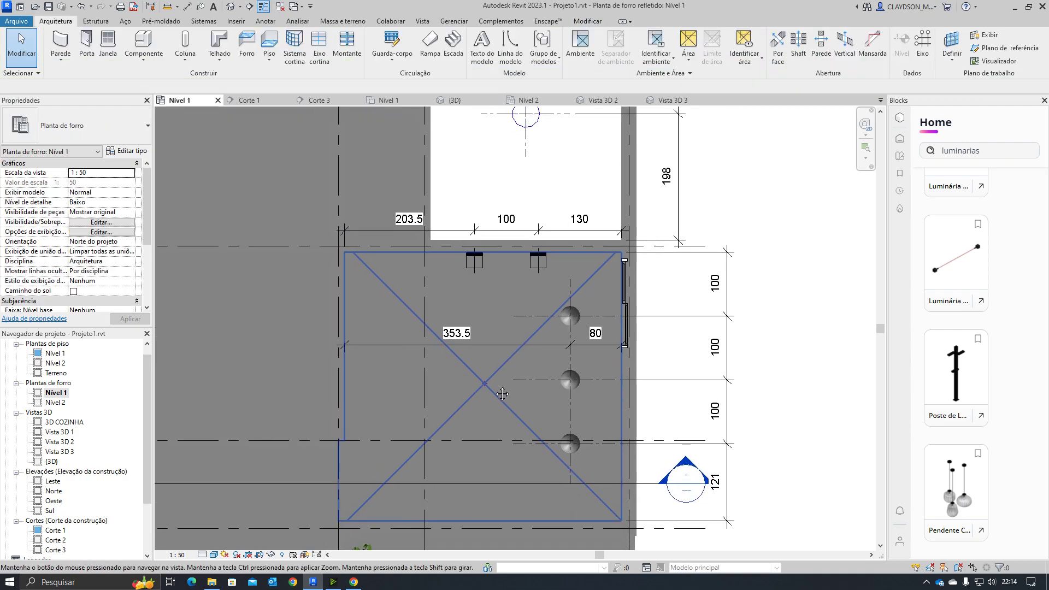
{"action": "scroll", "coordinate": [502, 394], "scroll_direction": "down", "scroll_amount": 1}
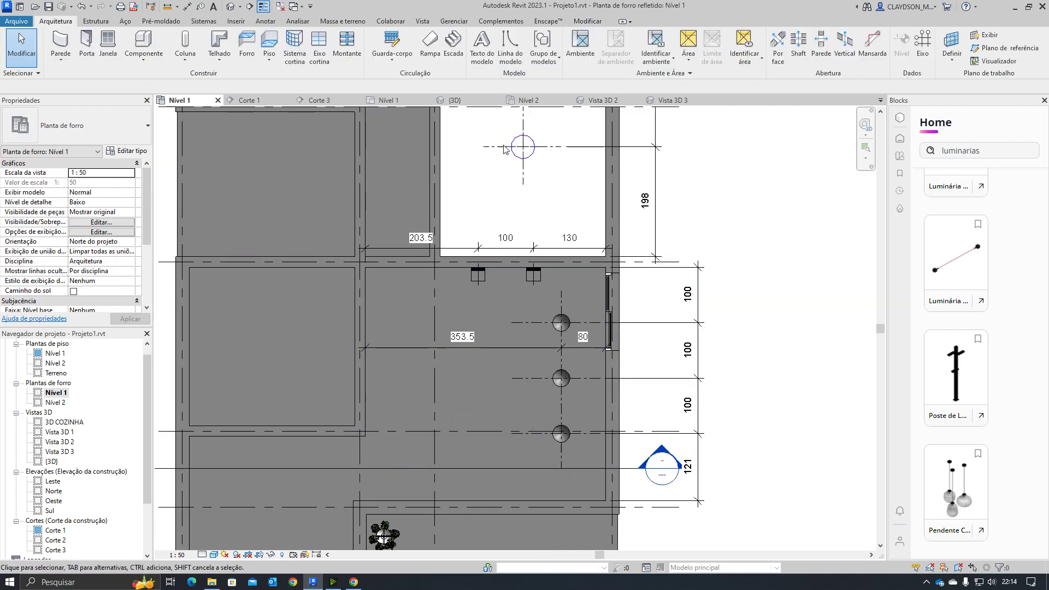
{"action": "left_click", "coordinate": [422, 21]}
{"action": "left_click", "coordinate": [396, 58]}
{"action": "left_click", "coordinate": [407, 112]}
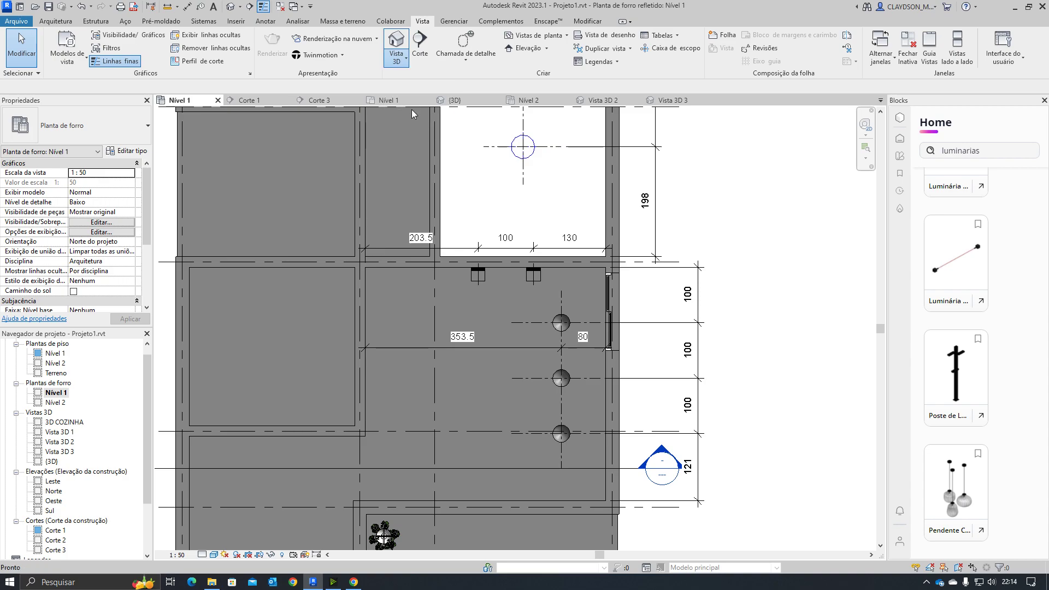
{"action": "left_click", "coordinate": [368, 493]}
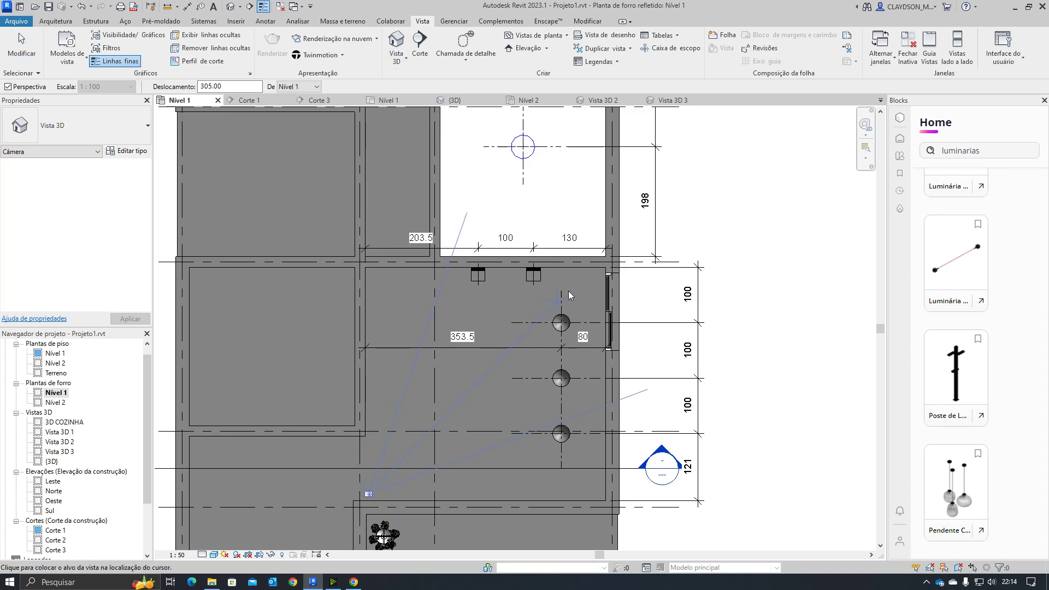
{"action": "left_click", "coordinate": [565, 241]}
{"action": "scroll", "coordinate": [550, 339], "scroll_direction": "down", "scroll_amount": 5}
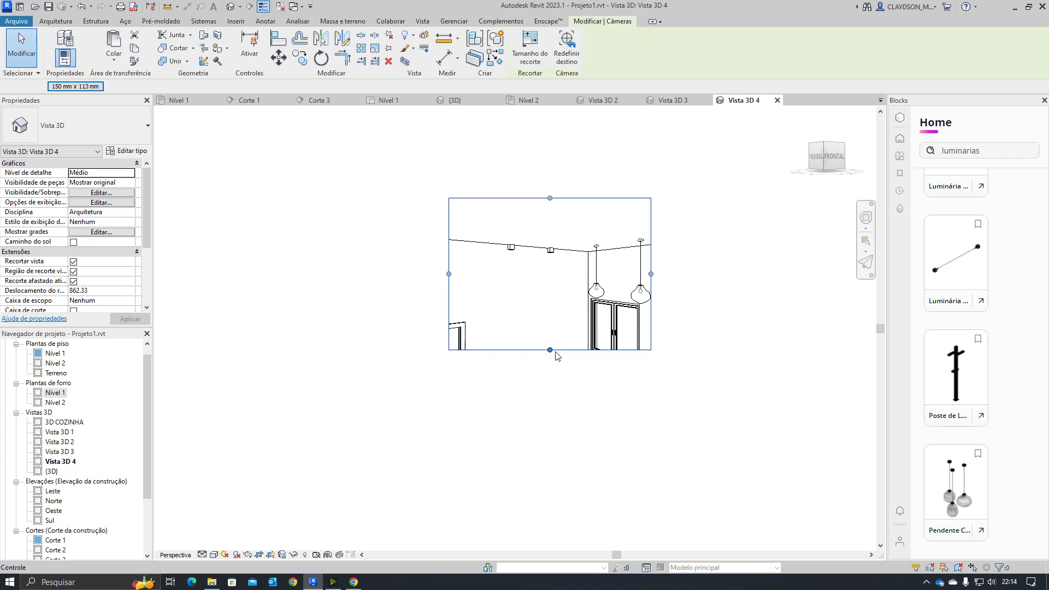
Enlarge the camera view's crop region so the room's floor, door and all three pendants fit inside it
{"action": "left_click_drag", "start_coordinate": [549, 350], "coordinate": [562, 537]}
{"action": "left_click_drag", "start_coordinate": [450, 370], "coordinate": [274, 368]}
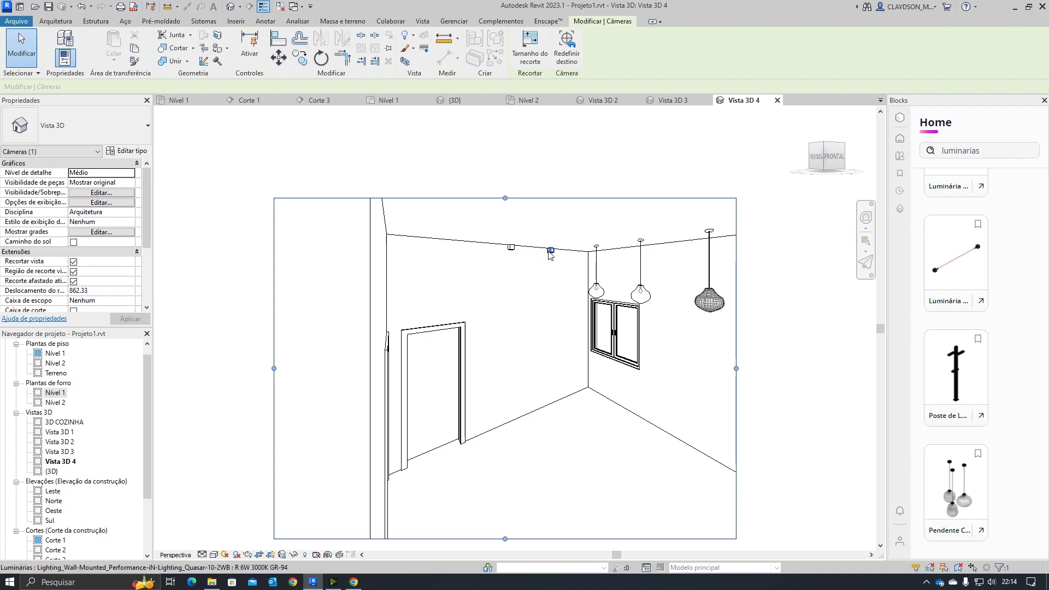
Set the elevation from level of both wall luminaires to 150
{"action": "left_click_drag", "start_coordinate": [500, 238], "coordinate": [560, 257]}
{"action": "left_click", "coordinate": [100, 222]}
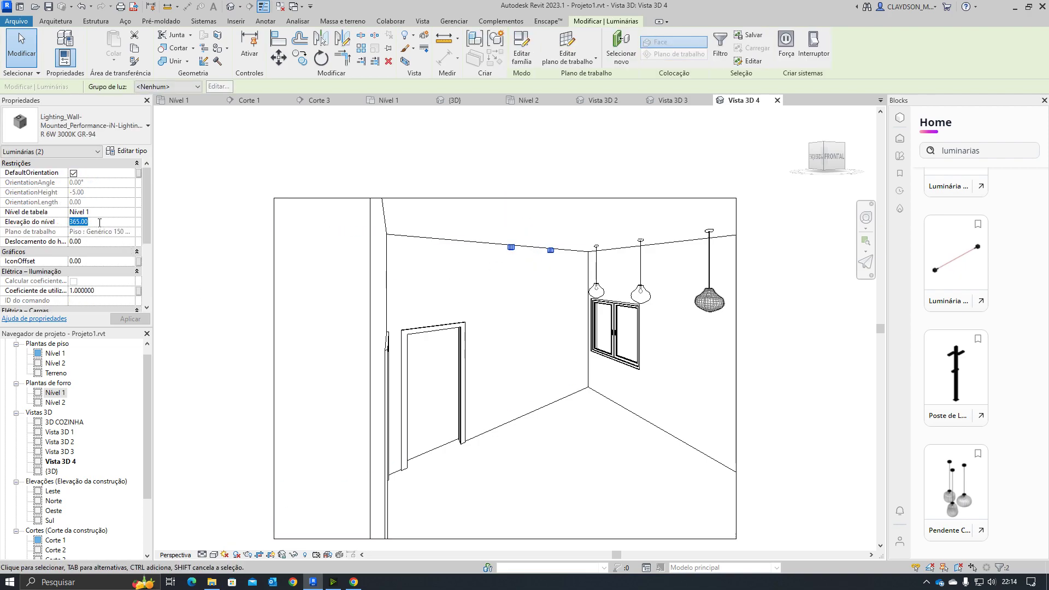
{"action": "type", "text": "150.00"}
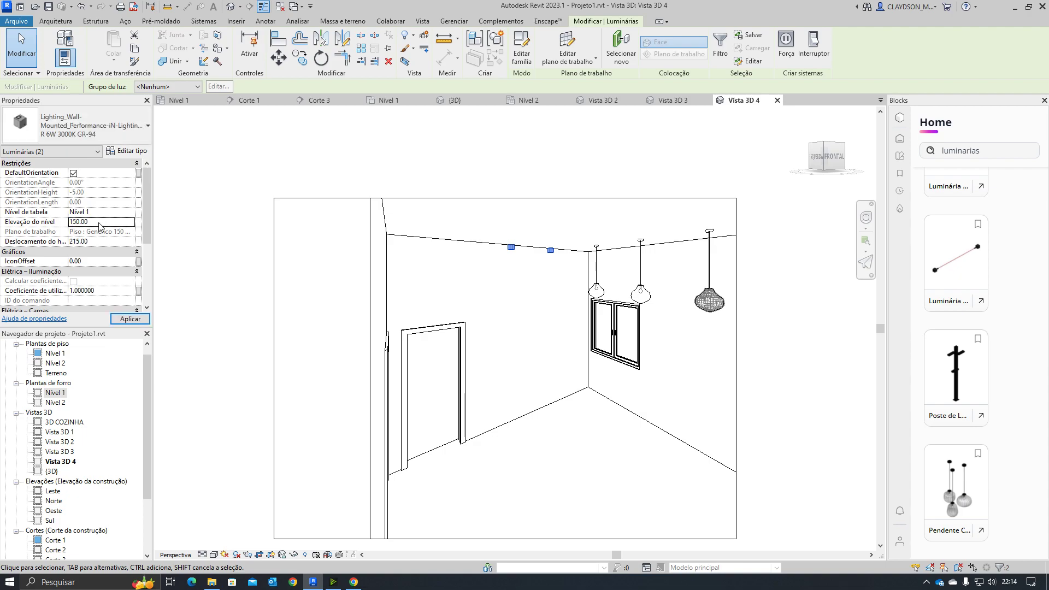
{"action": "left_click", "coordinate": [129, 319]}
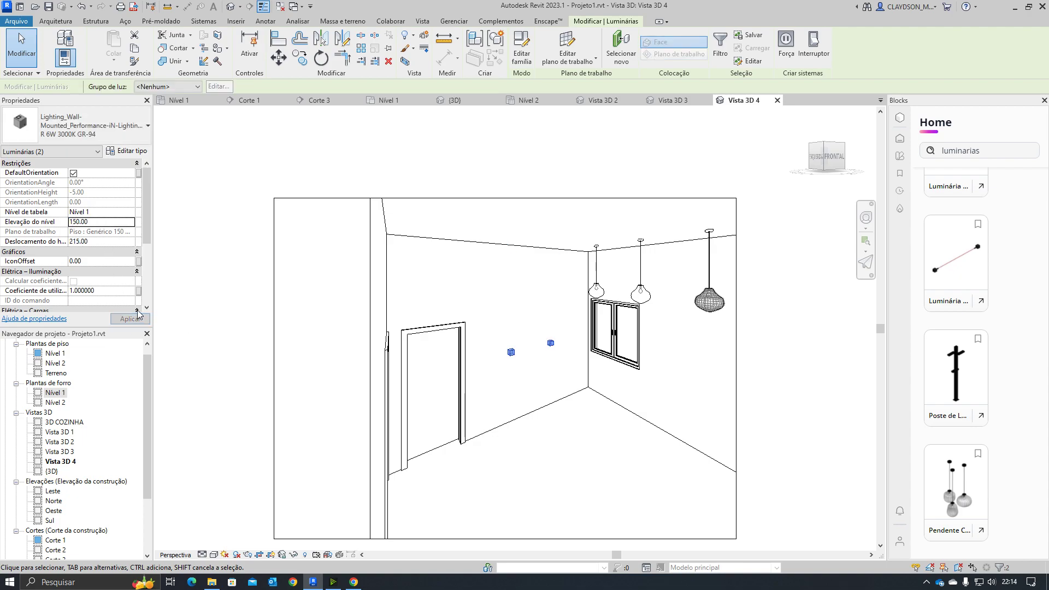
Tilt the camera slightly downward into the room and give the view a visual style that displays material textures
{"action": "mouse_move", "coordinate": [568, 404]}
{"action": "middle_mouse_down", "text": "shift"}
{"action": "mouse_move", "coordinate": [543, 398]}
{"action": "mouse_move", "coordinate": [556, 398]}
{"action": "middle_mouse_up", "text": "shift"}
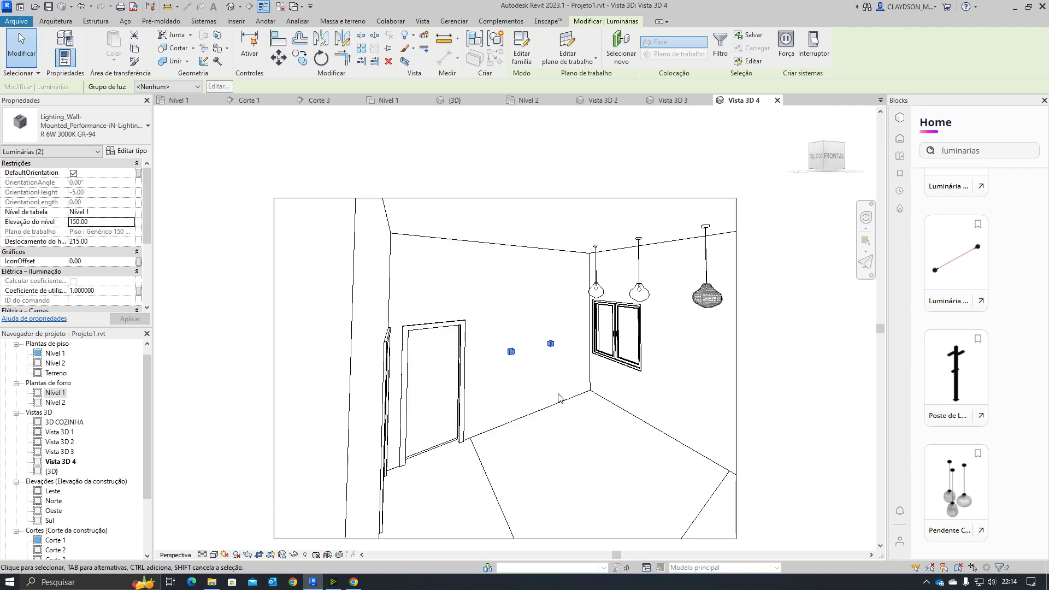
{"action": "left_click", "coordinate": [558, 397]}
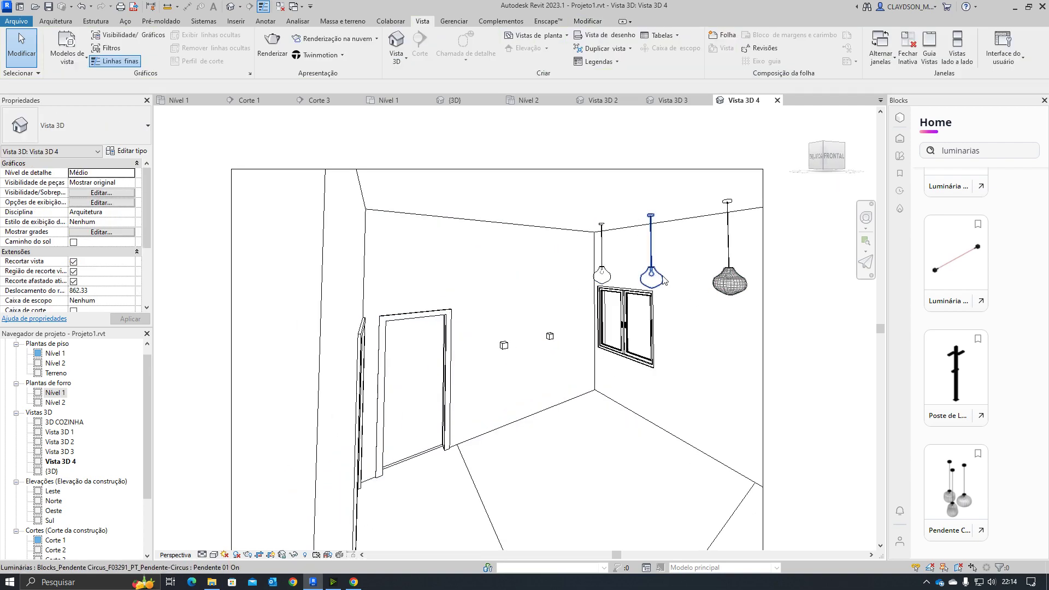
{"action": "middle_click_drag", "start_coordinate": [518, 443], "coordinate": [516, 404]}
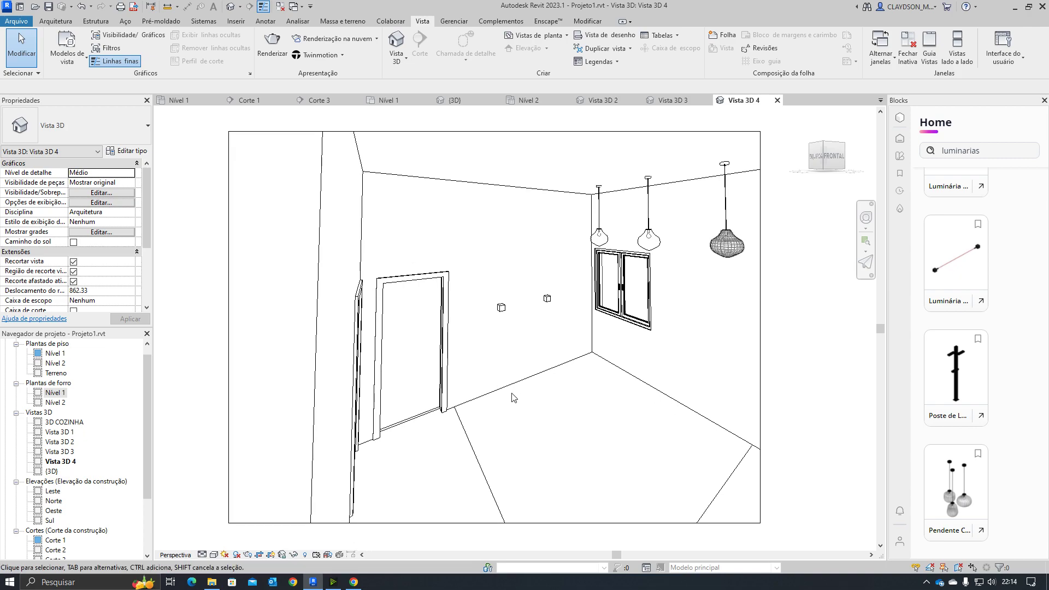
{"action": "left_click", "coordinate": [214, 555]}
{"action": "left_click", "coordinate": [232, 543]}
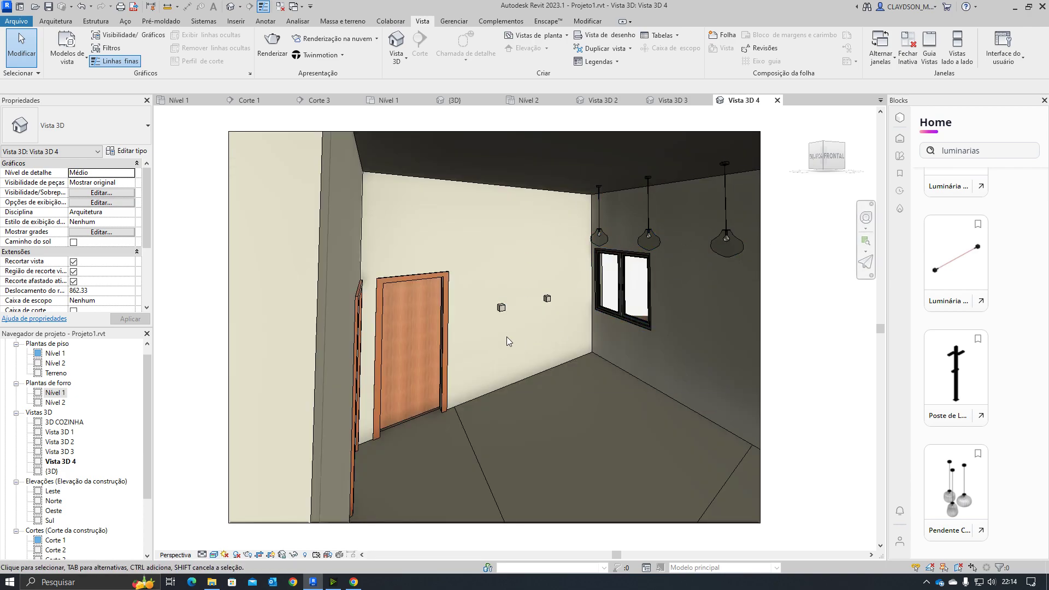
Start the Enscape real-time render from the Vista 3D 4 camera
{"action": "left_click", "coordinate": [547, 21]}
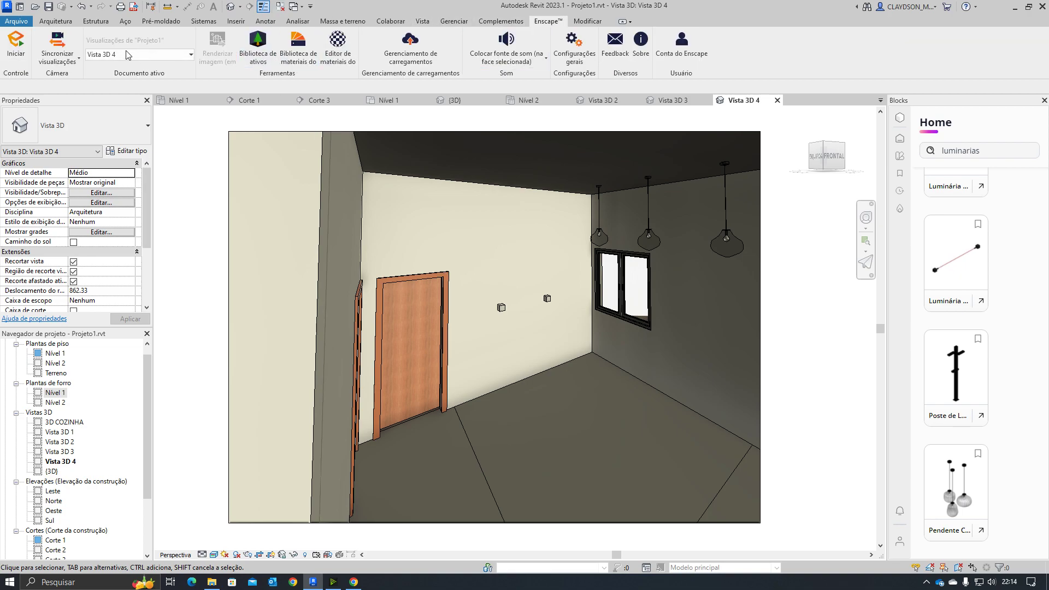
{"action": "left_click", "coordinate": [16, 43]}
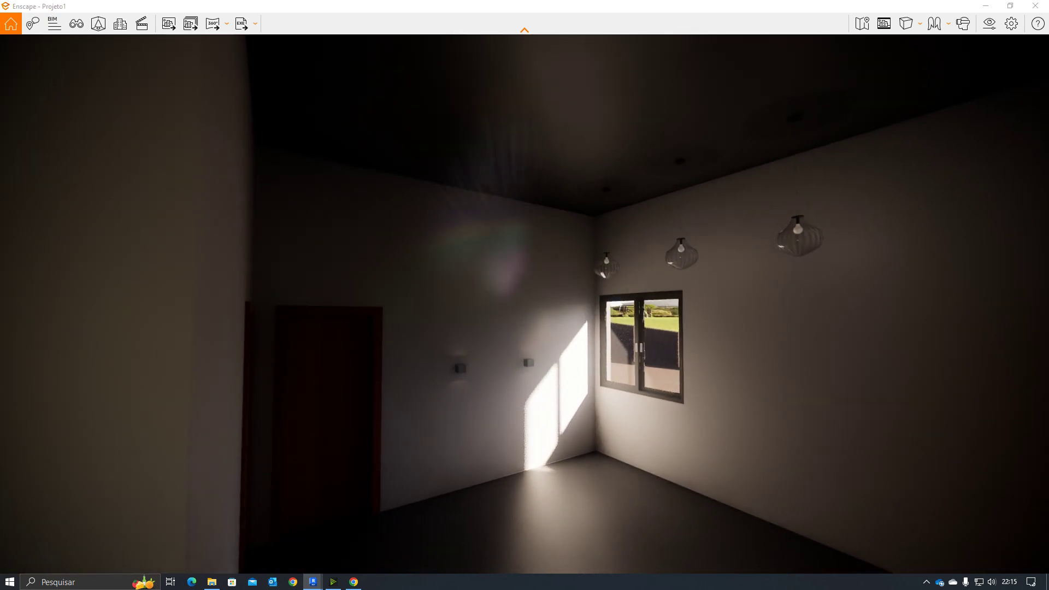
Change the Enscape scene to night to examine the lit pendants and wall luminaires, and return to Revit
{"action": "scroll", "coordinate": [564, 410], "scroll_direction": "down", "scroll_amount": 3}
{"action": "scroll", "coordinate": [565, 409], "scroll_direction": "up", "scroll_amount": 3}
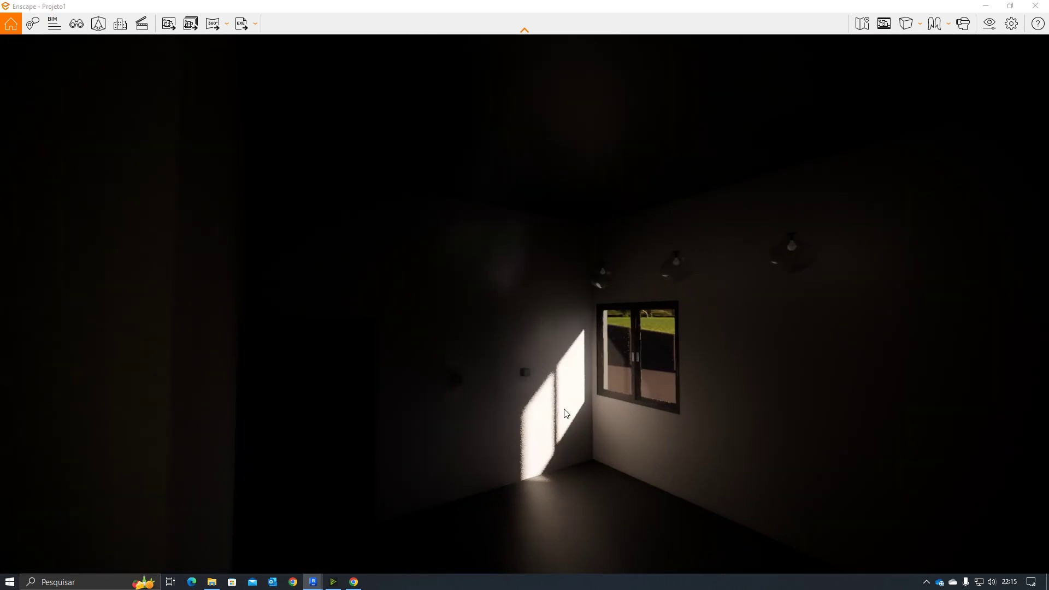
{"action": "scroll", "coordinate": [563, 409], "scroll_direction": "up", "scroll_amount": 1}
{"action": "right_click_drag", "start_coordinate": [564, 409], "coordinate": [764, 413]}
{"action": "middle_click_drag", "start_coordinate": [407, 432], "coordinate": [401, 420]}
{"action": "middle_click_drag", "start_coordinate": [457, 455], "coordinate": [452, 434]}
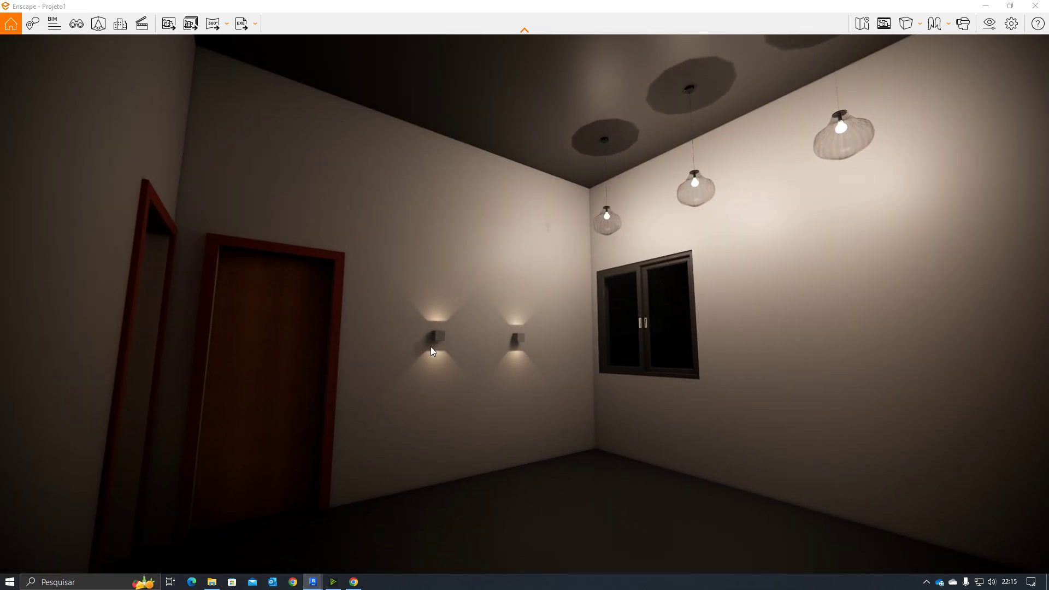
{"action": "right_click_drag", "start_coordinate": [565, 401], "coordinate": [593, 402], "text": "shift"}
{"action": "mouse_move", "coordinate": [312, 581]}
{"action": "left_click", "coordinate": [251, 542]}
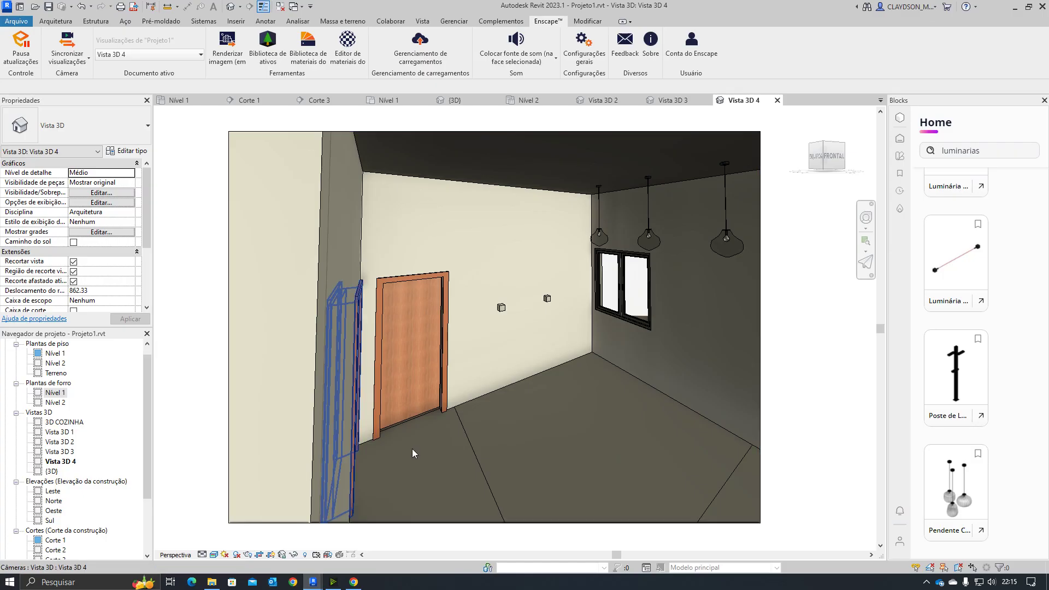